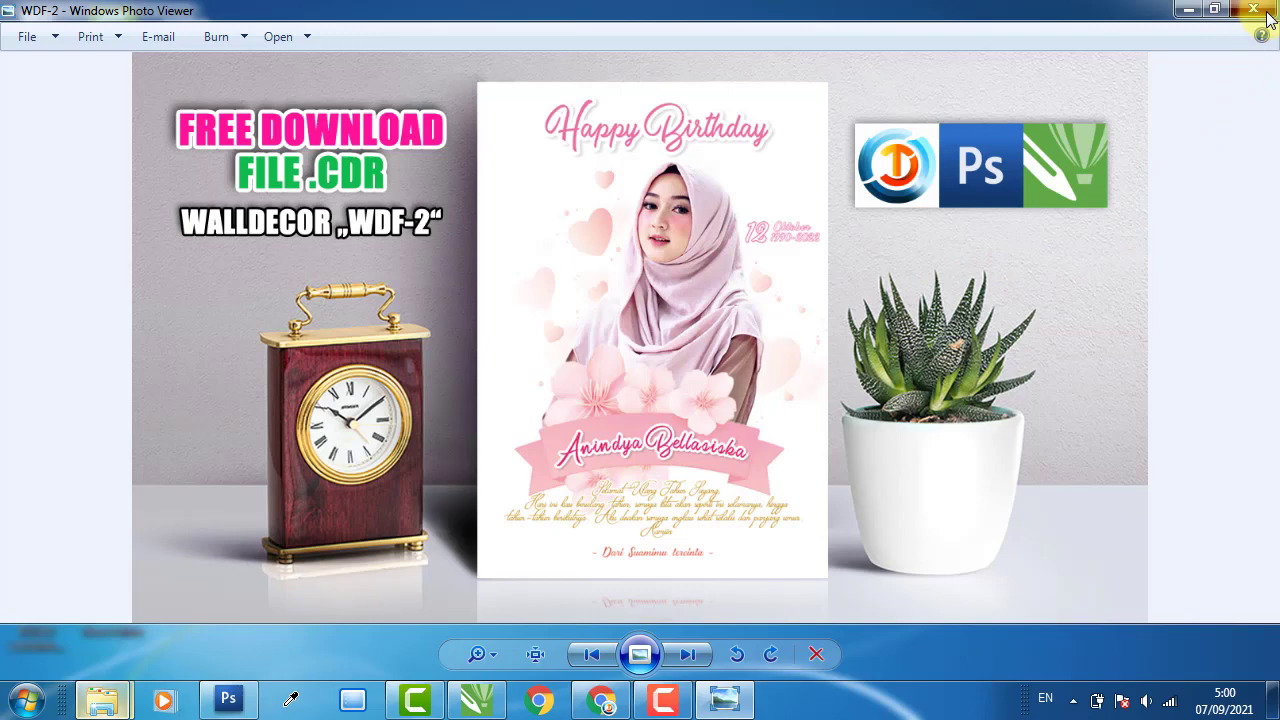
- Close the WDF-2 wall decor preview image in Windows Photo Viewer
left_click(1264, 14)
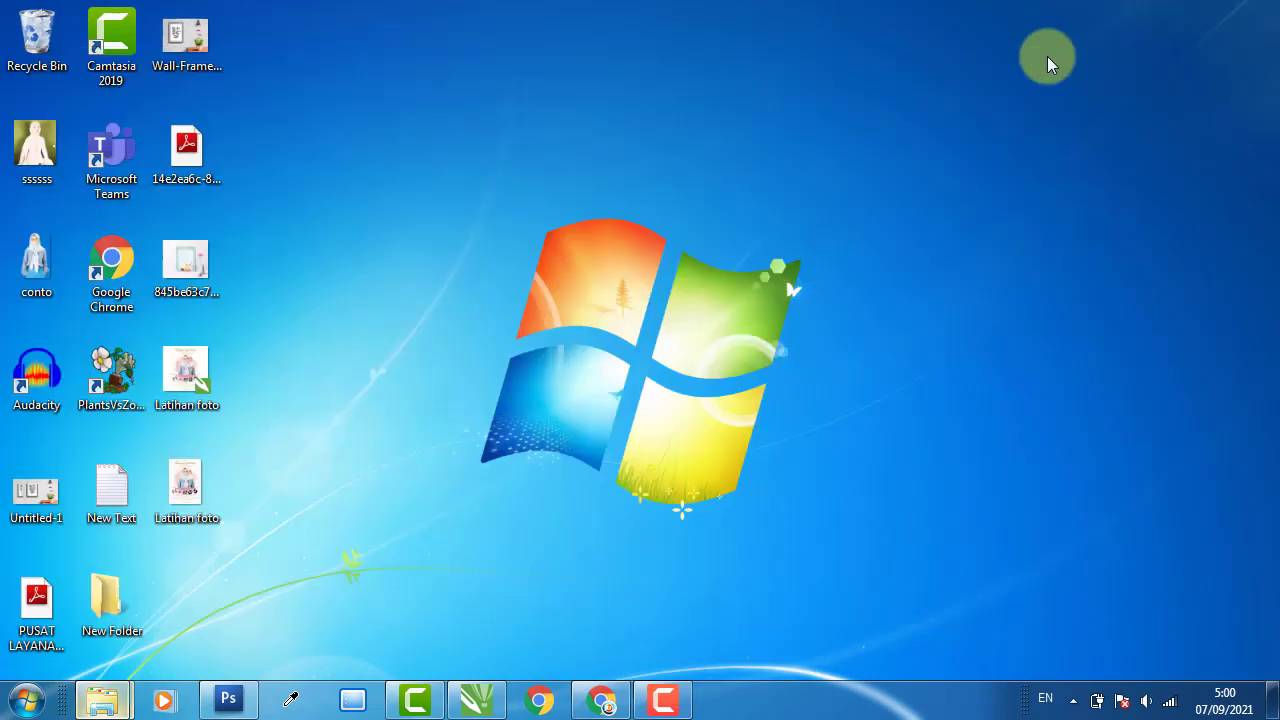
- Bring the Photoshop CS3 window forward from the taskbar
left_click(230, 698)
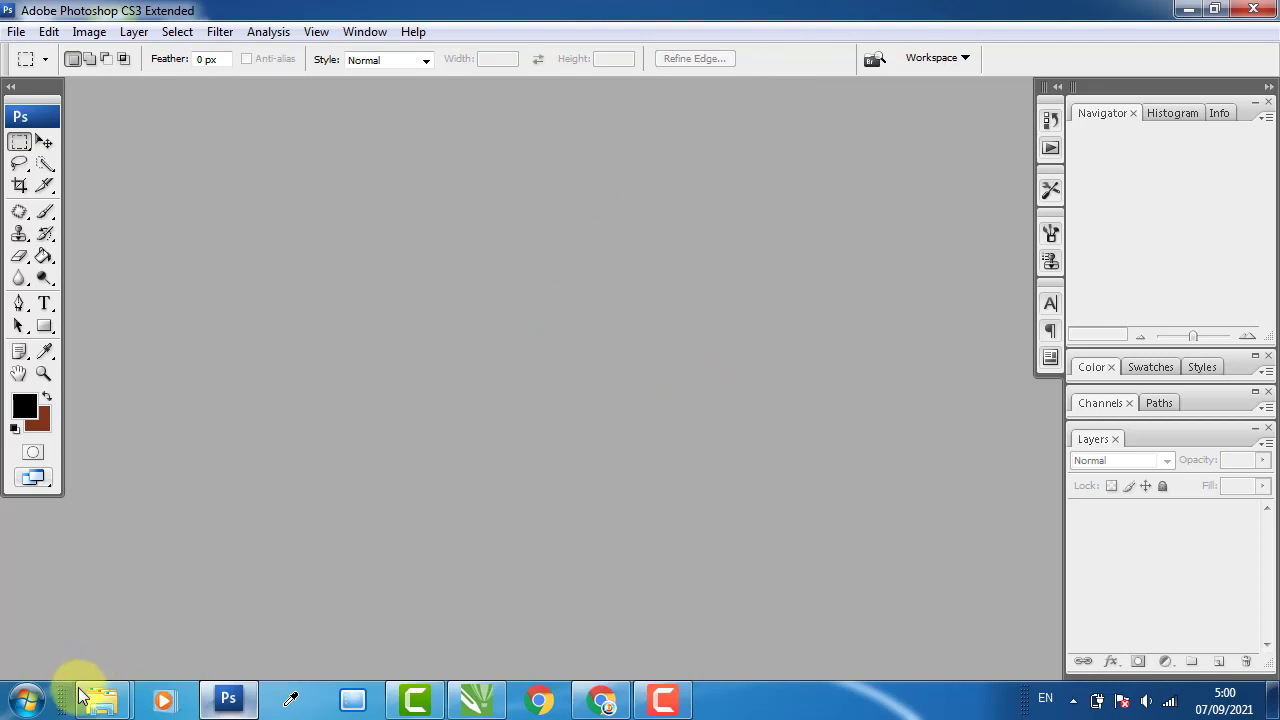
- Browse from Local Disk (D:) into 0. Youtube Desain > 12. Walldecor
mouse_move(101, 697)
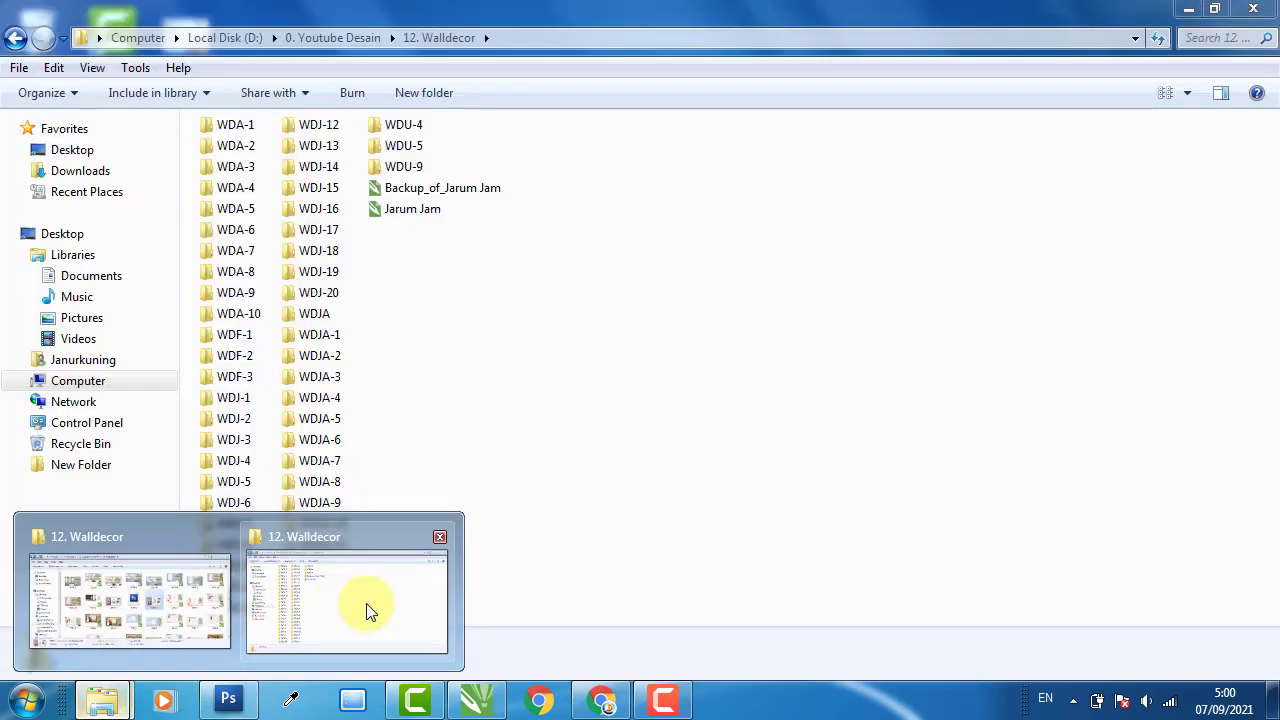
left_click(363, 603)
left_click(140, 379)
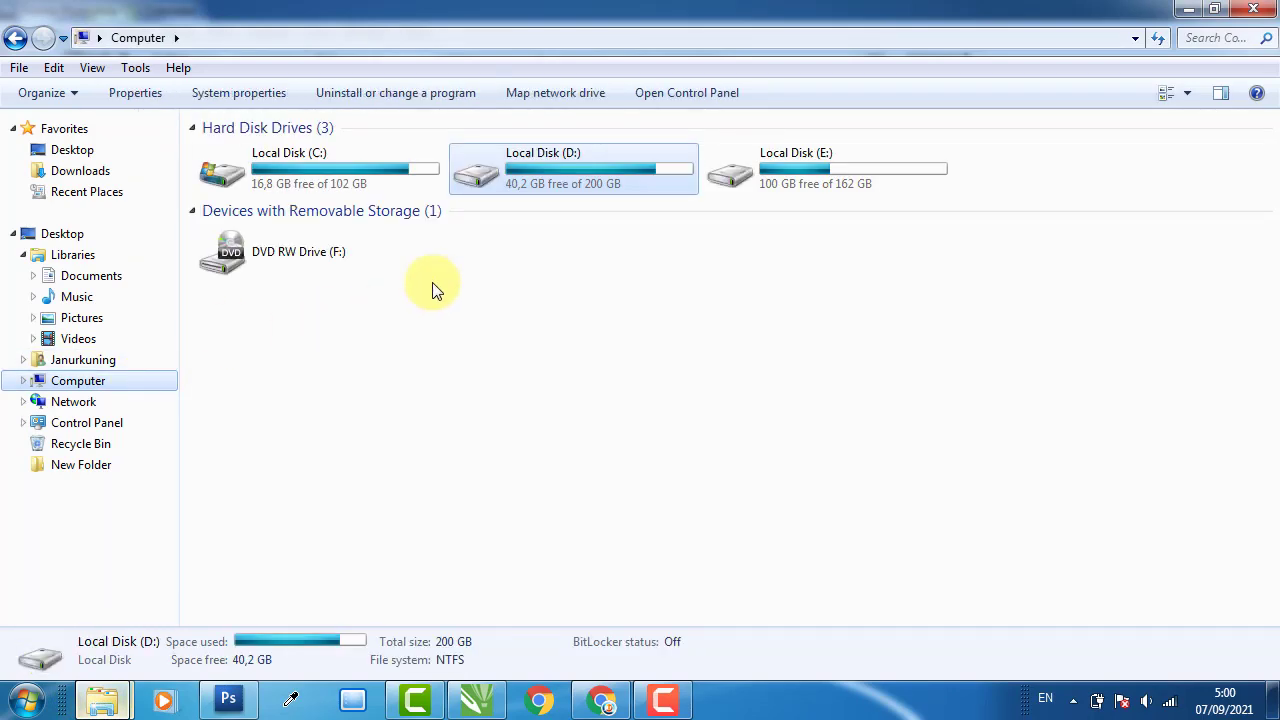
double_click(643, 162)
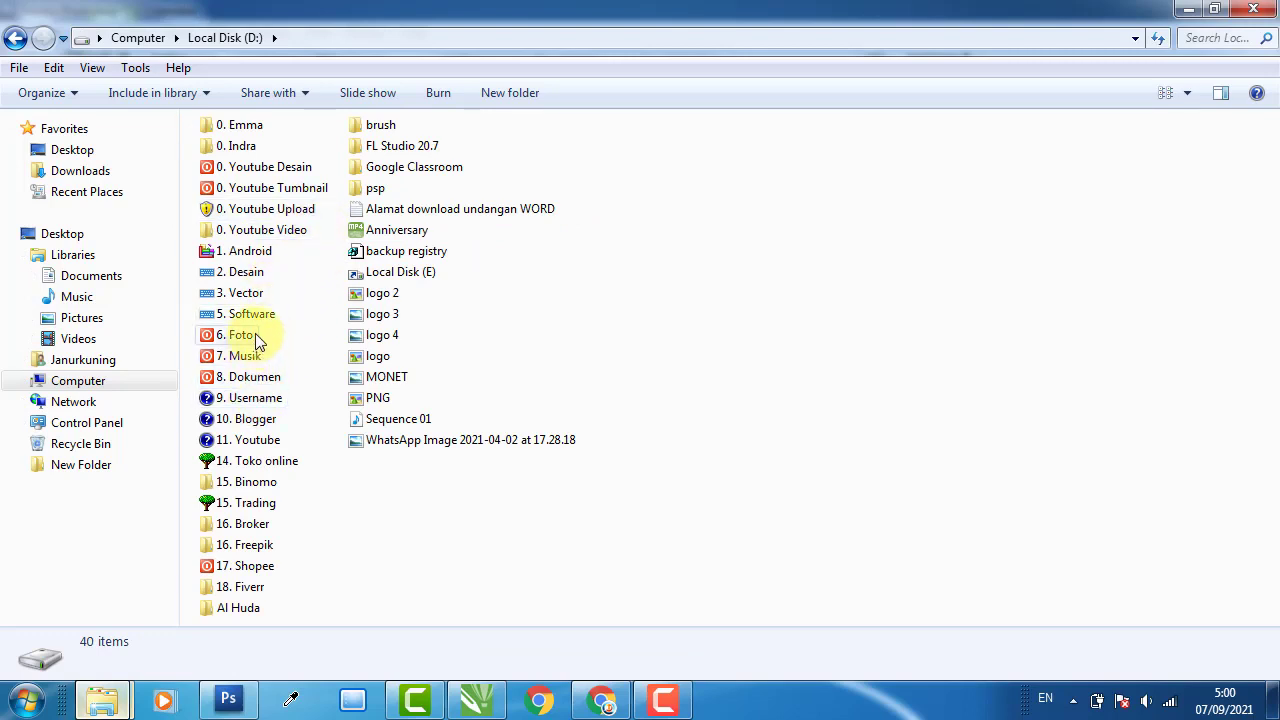
double_click(295, 174)
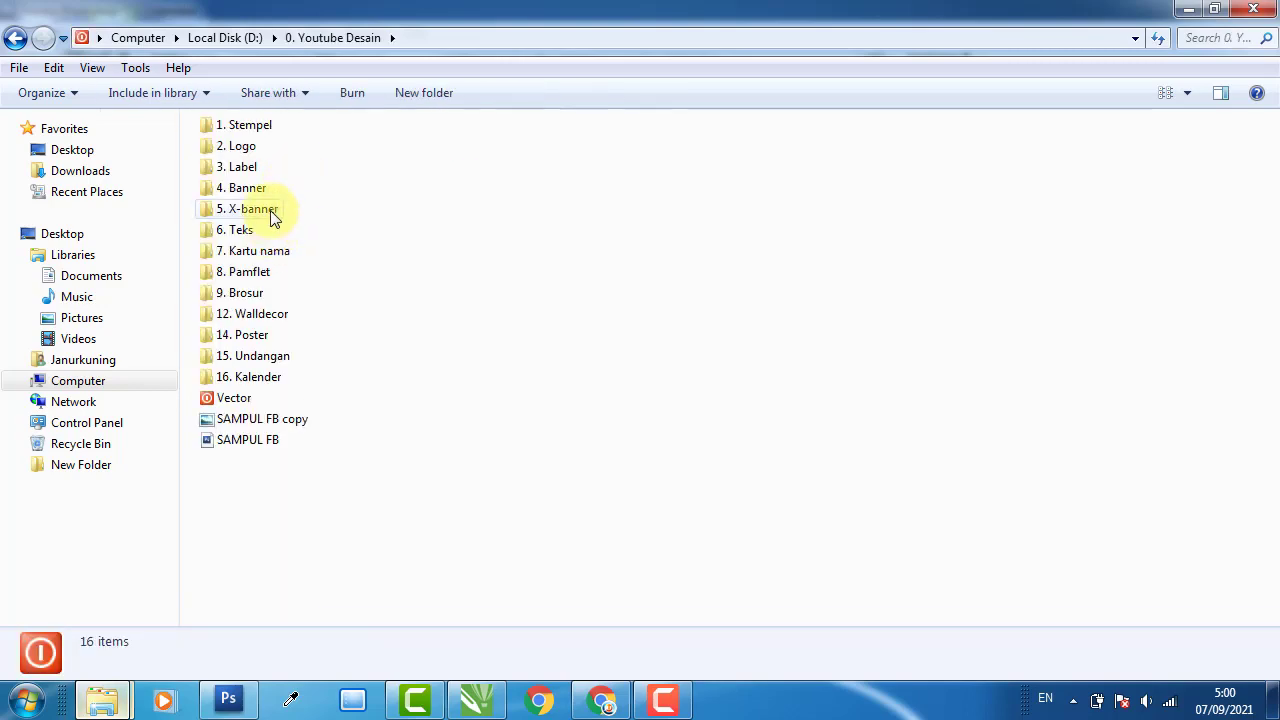
double_click(258, 314)
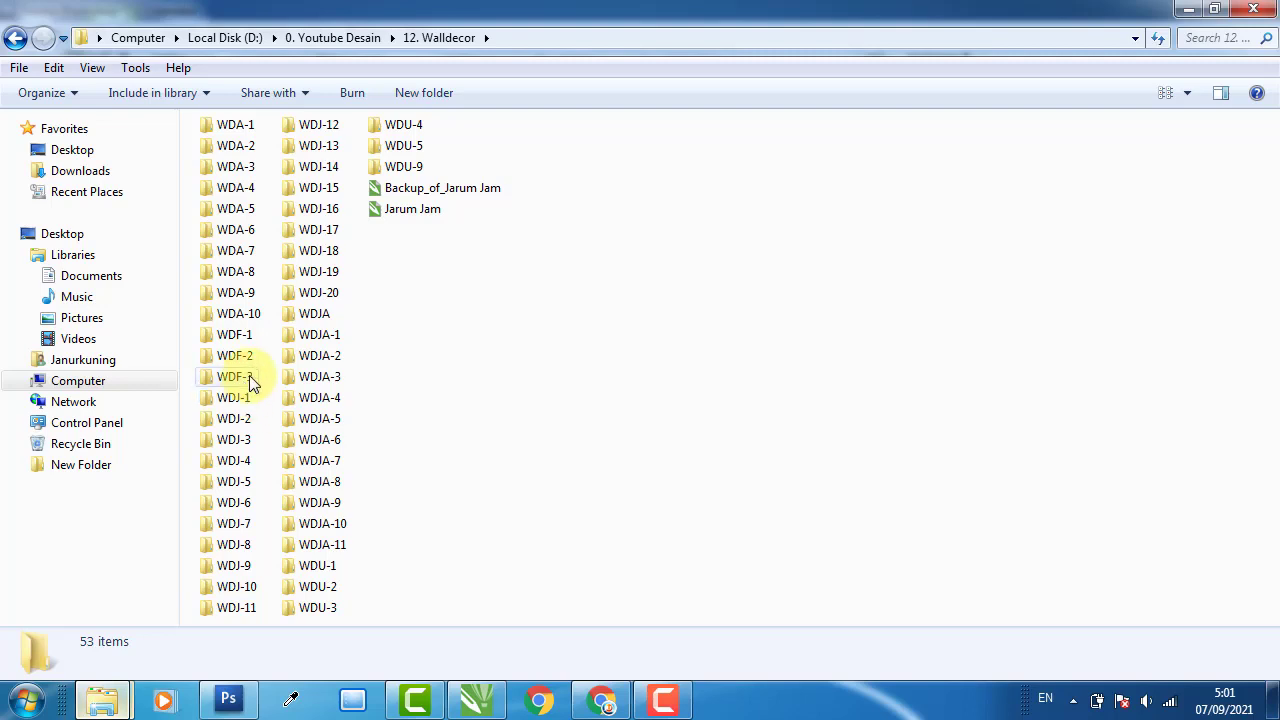
- Open the Bahan folder inside WDF-2 and select the cut-out image a
double_click(249, 376)
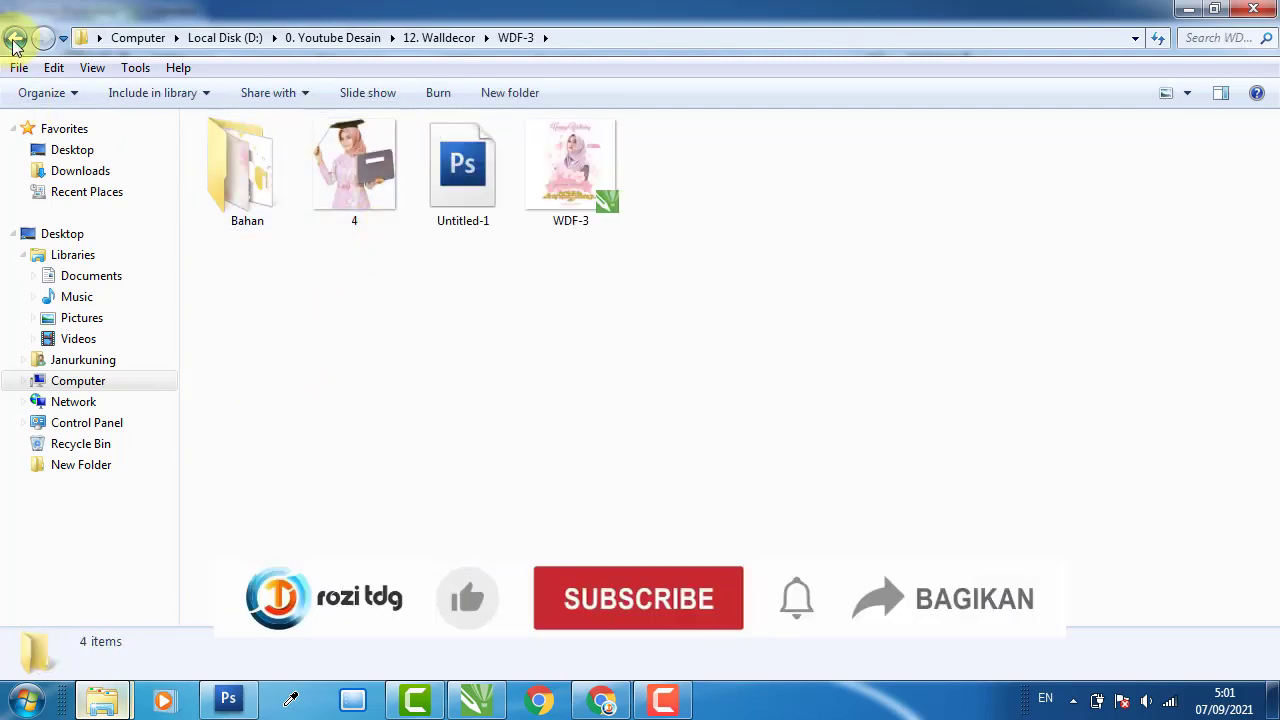
left_click(14, 40)
left_click(240, 357)
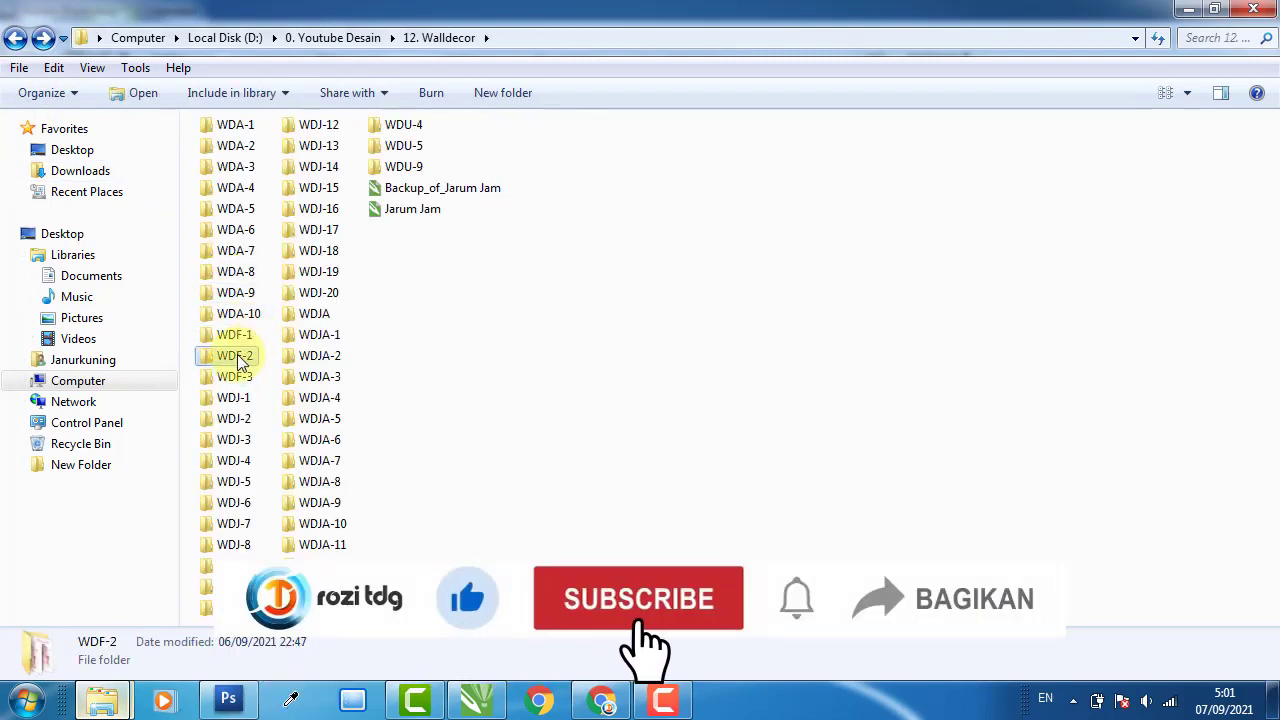
double_click(240, 358)
double_click(266, 182)
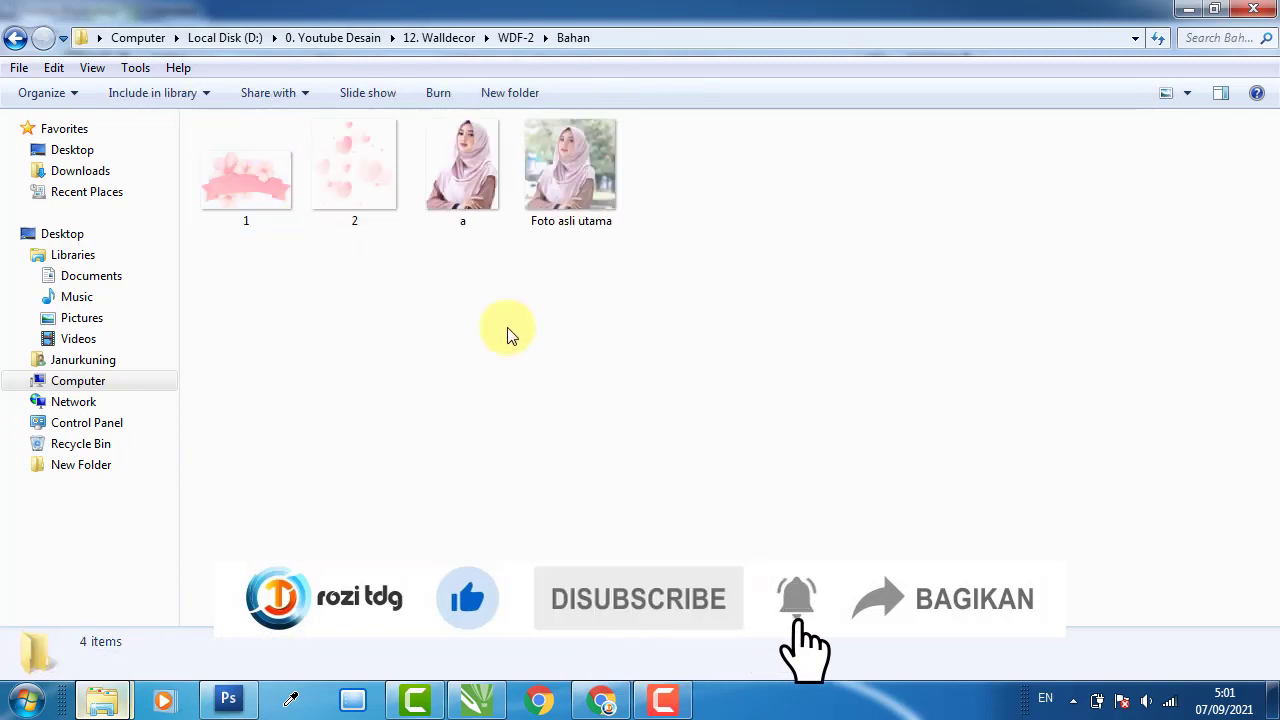
left_click(570, 160)
left_click(441, 170)
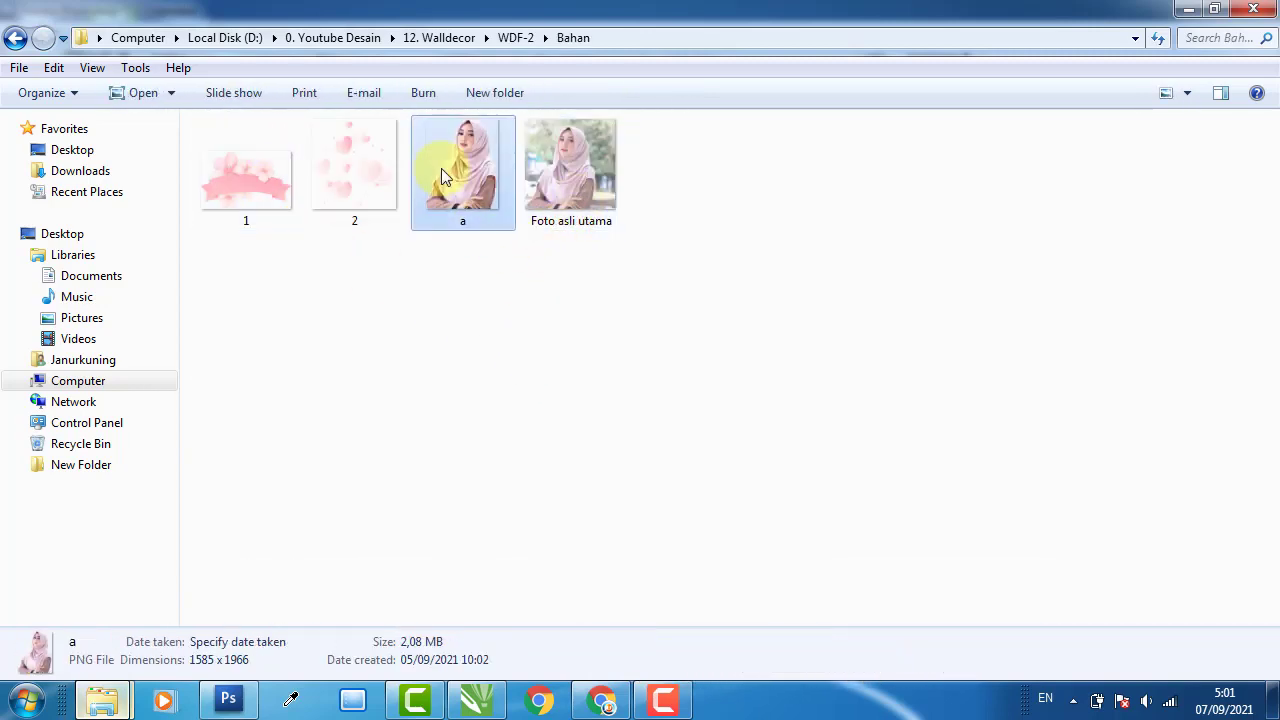
double_click(441, 168)
key("Right")
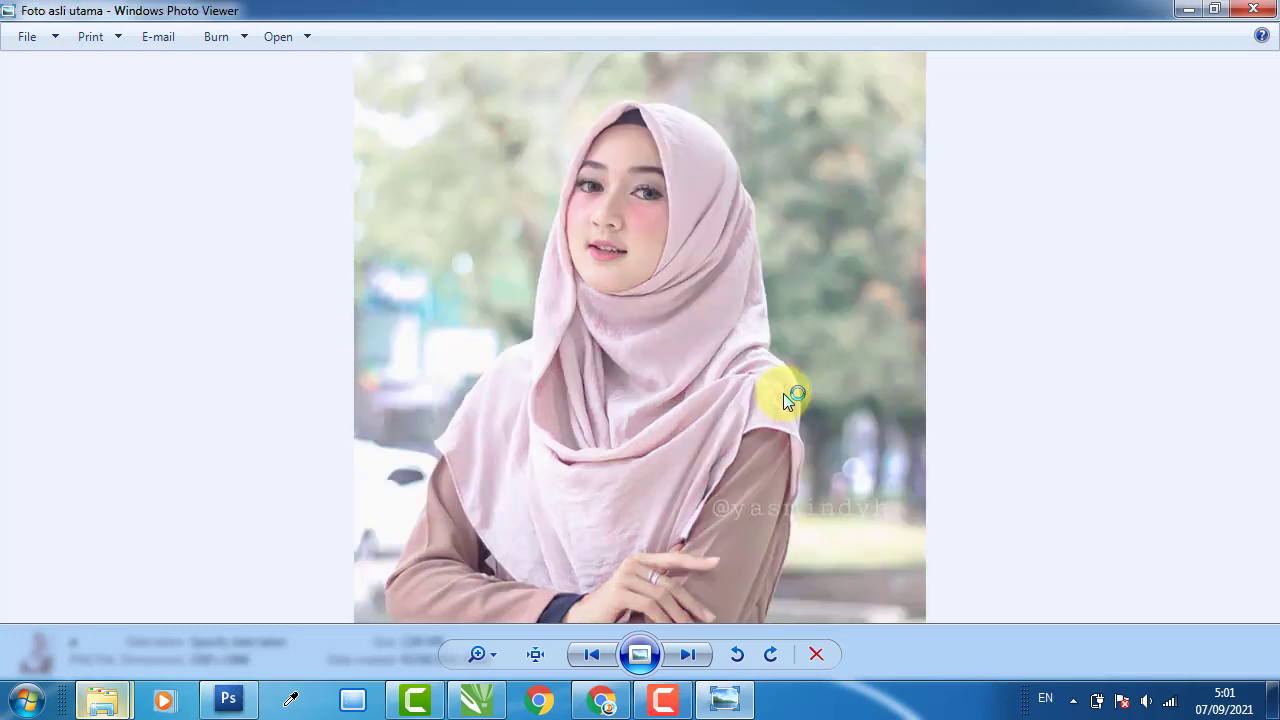
key("Left")
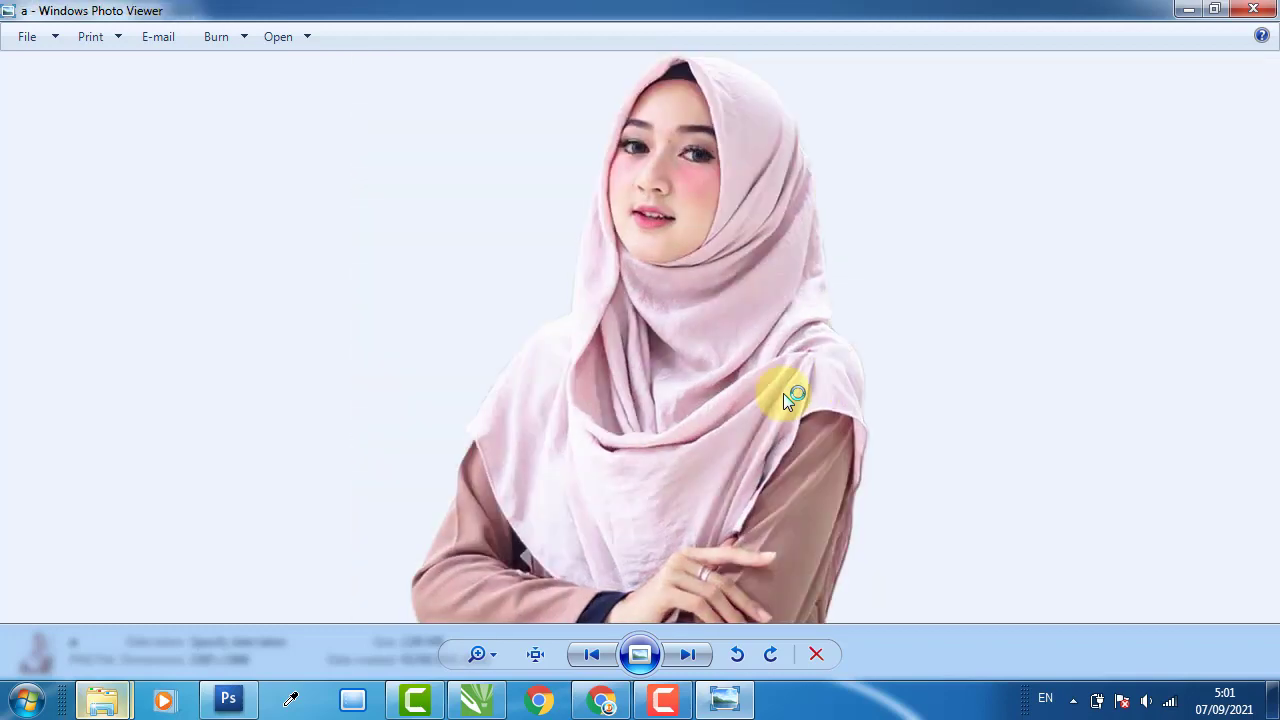
key("Right")
scroll(840, 550, "up", 1)
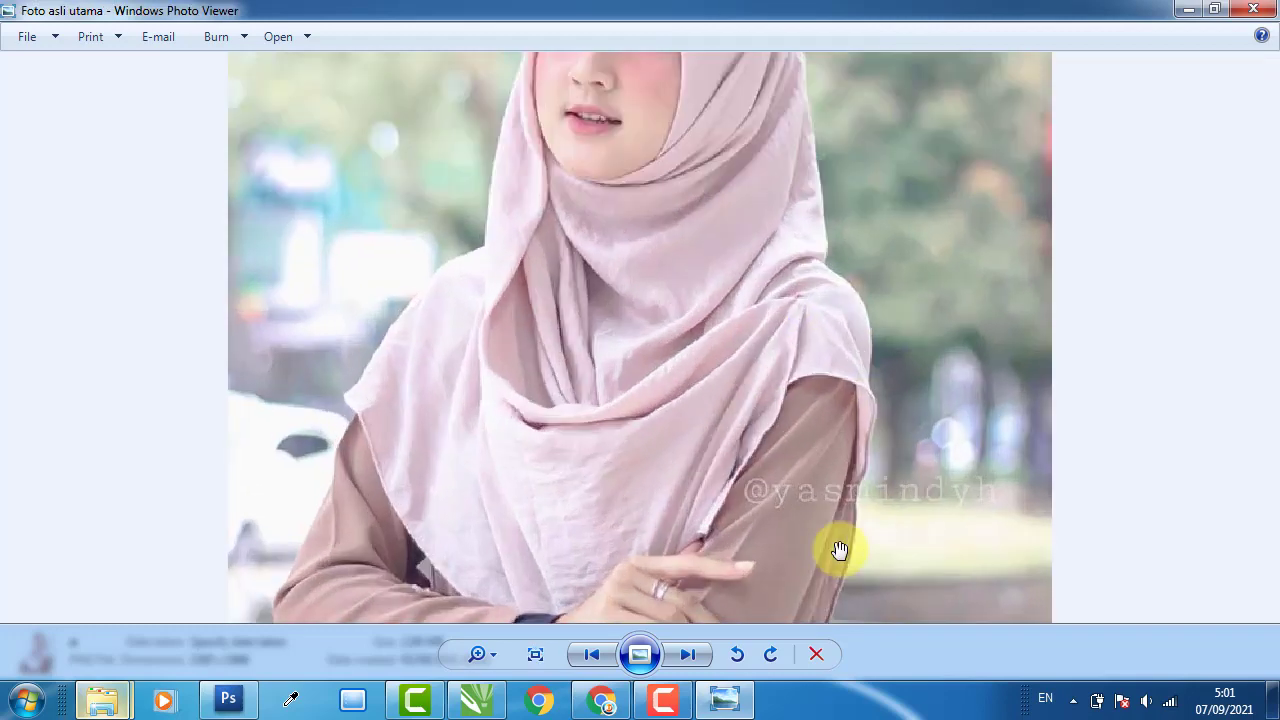
scroll(840, 550, "up", 2)
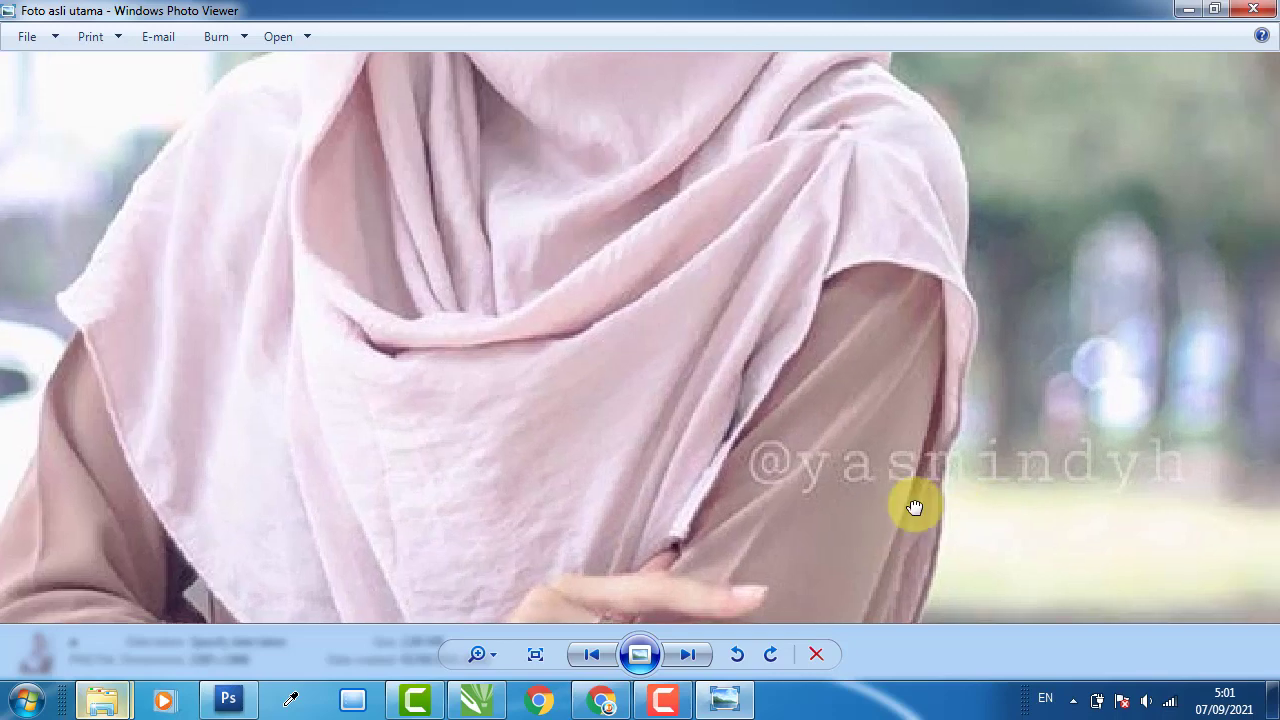
scroll(808, 371, "down", 3)
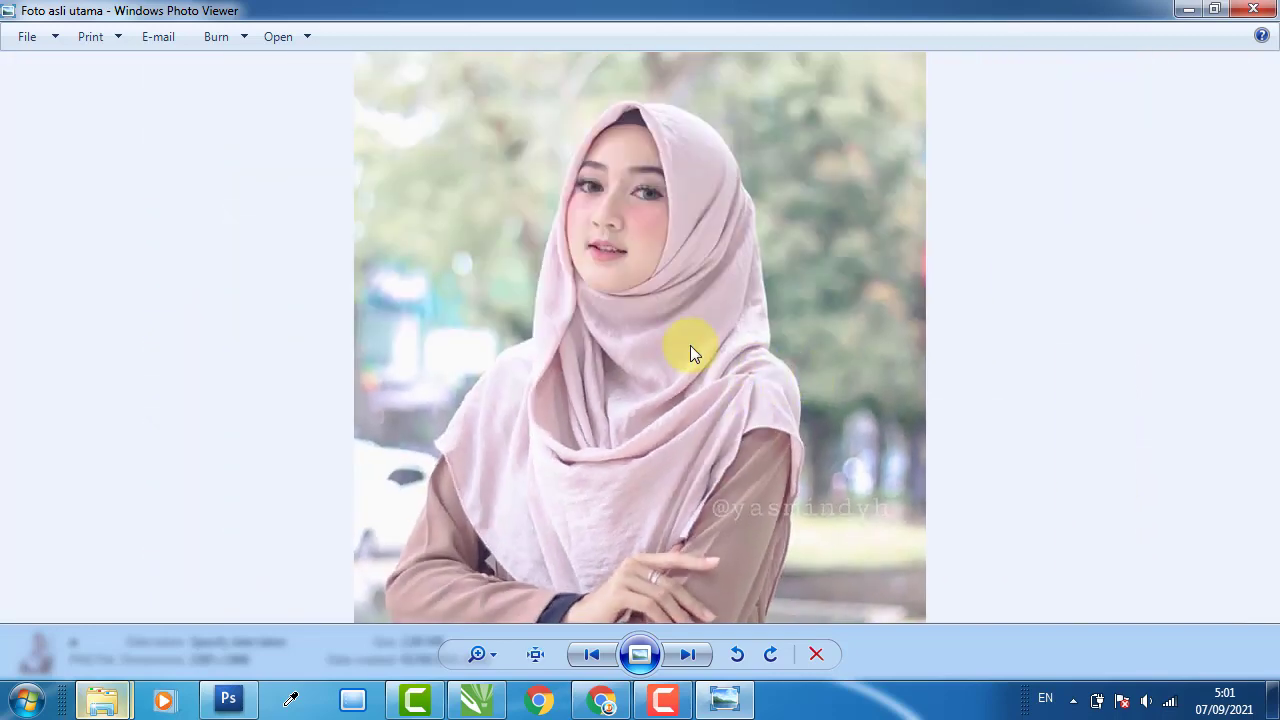
key("Right")
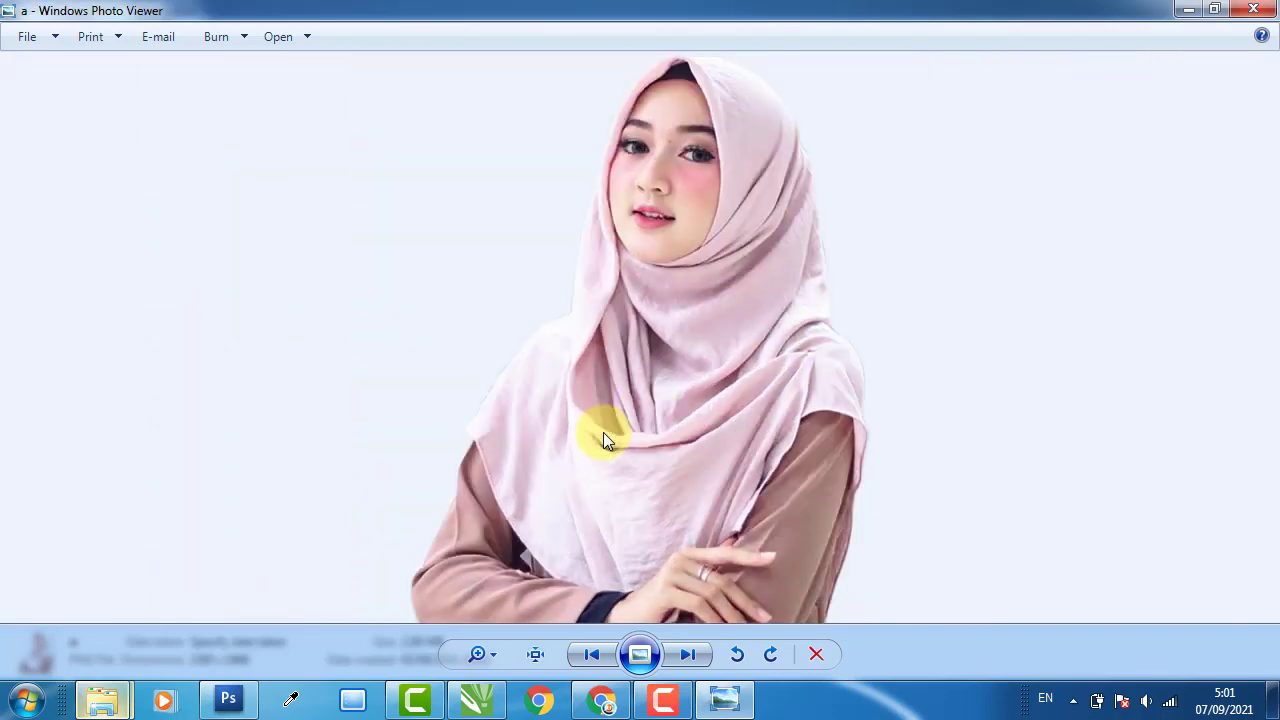
key("Left")
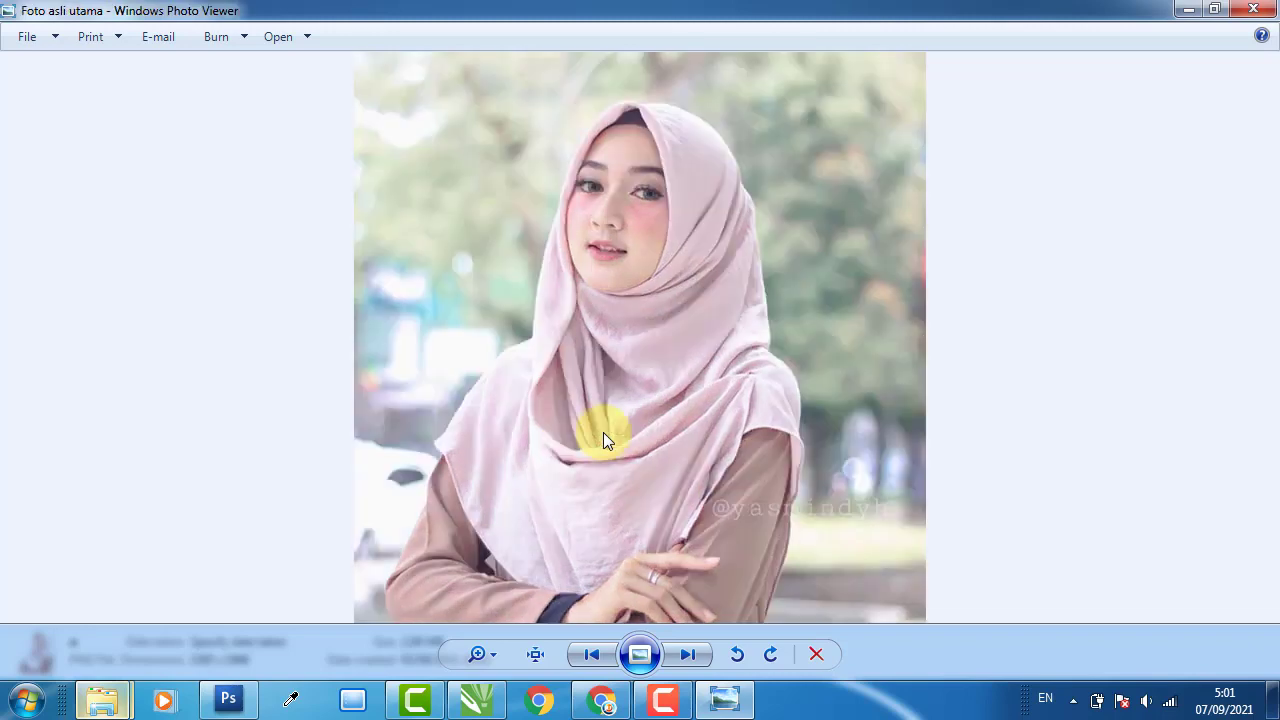
left_click(1253, 9)
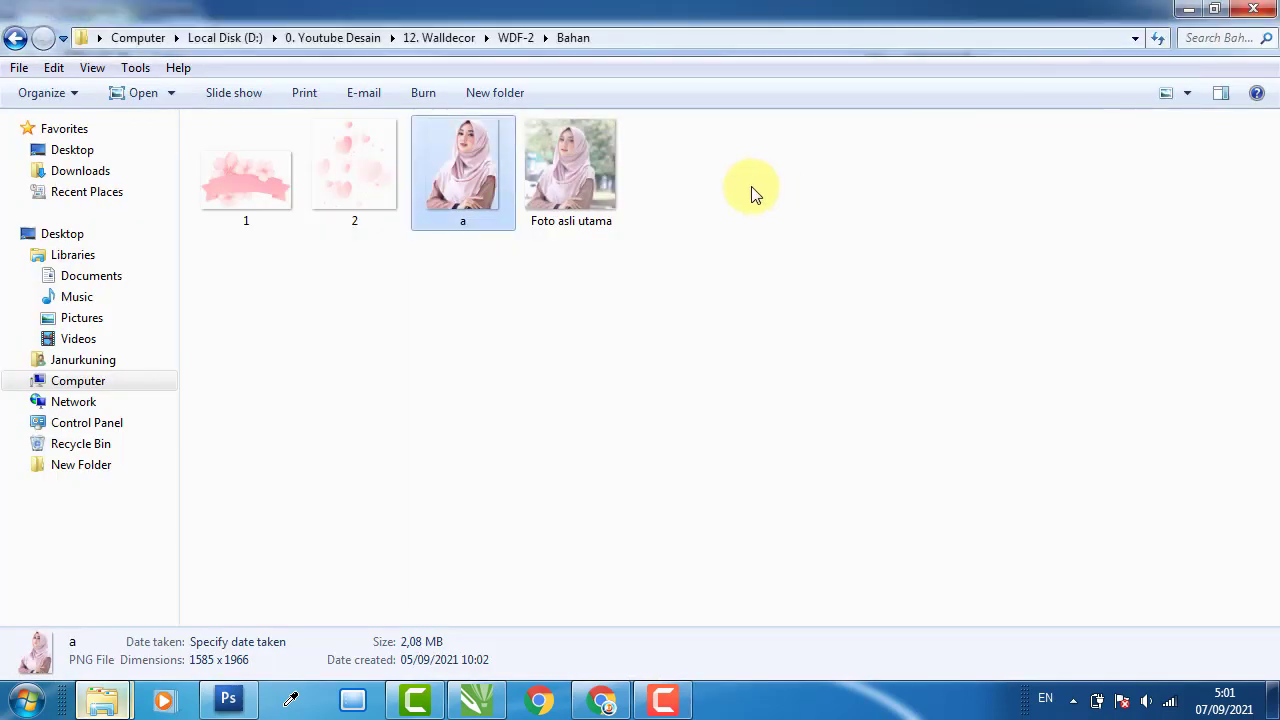
- Open Foto asli utama in Photoshop, maximized in a fuller screen view
left_click_drag(571, 165, 456, 420)
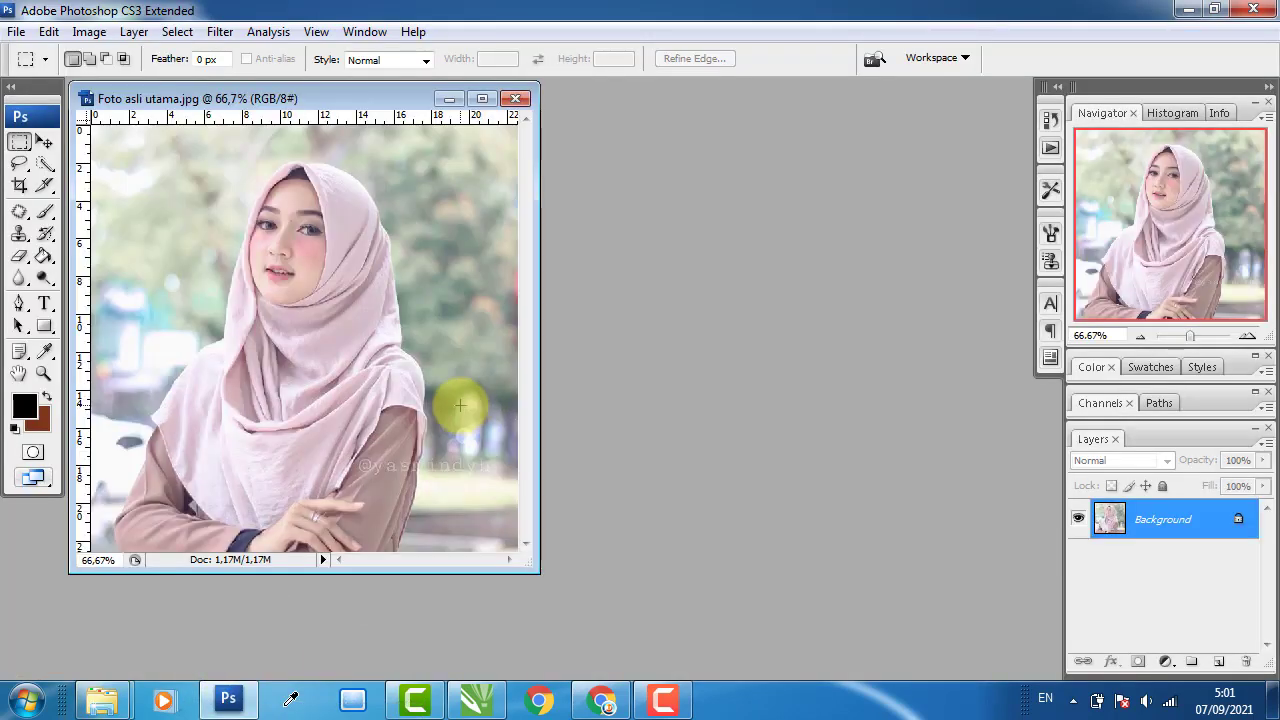
left_click(482, 100)
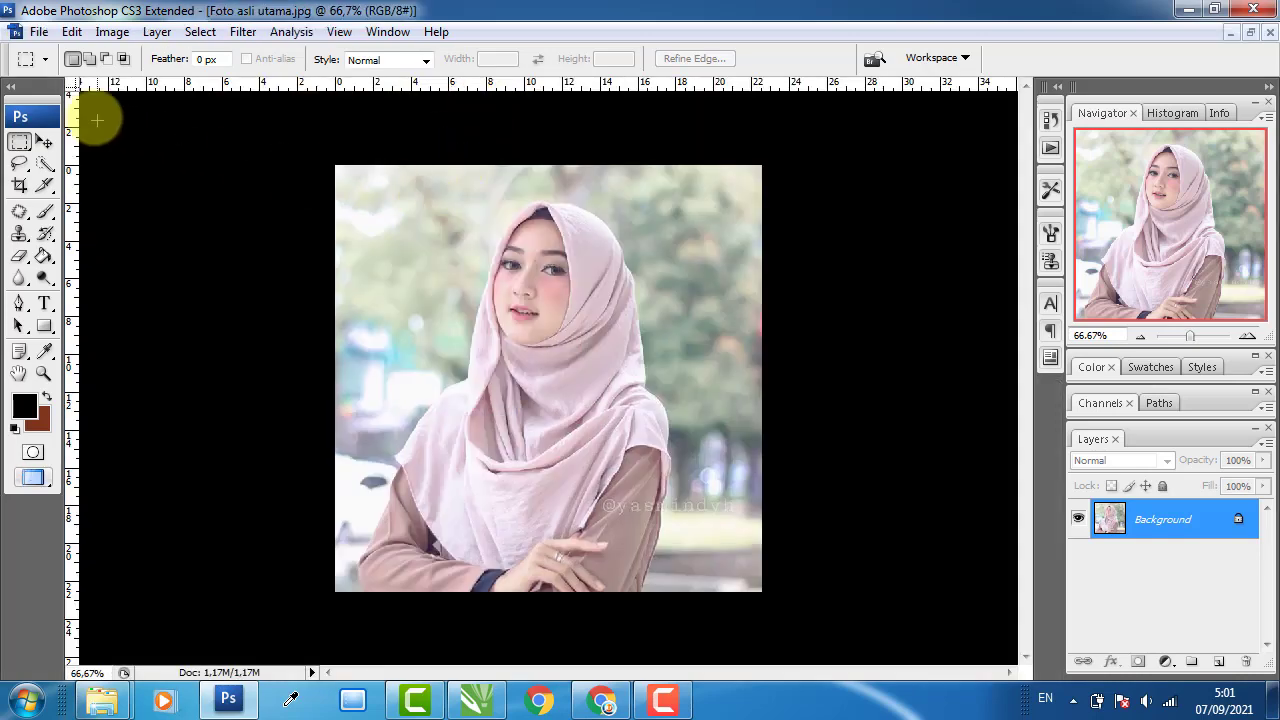
left_click(44, 141)
key("f")
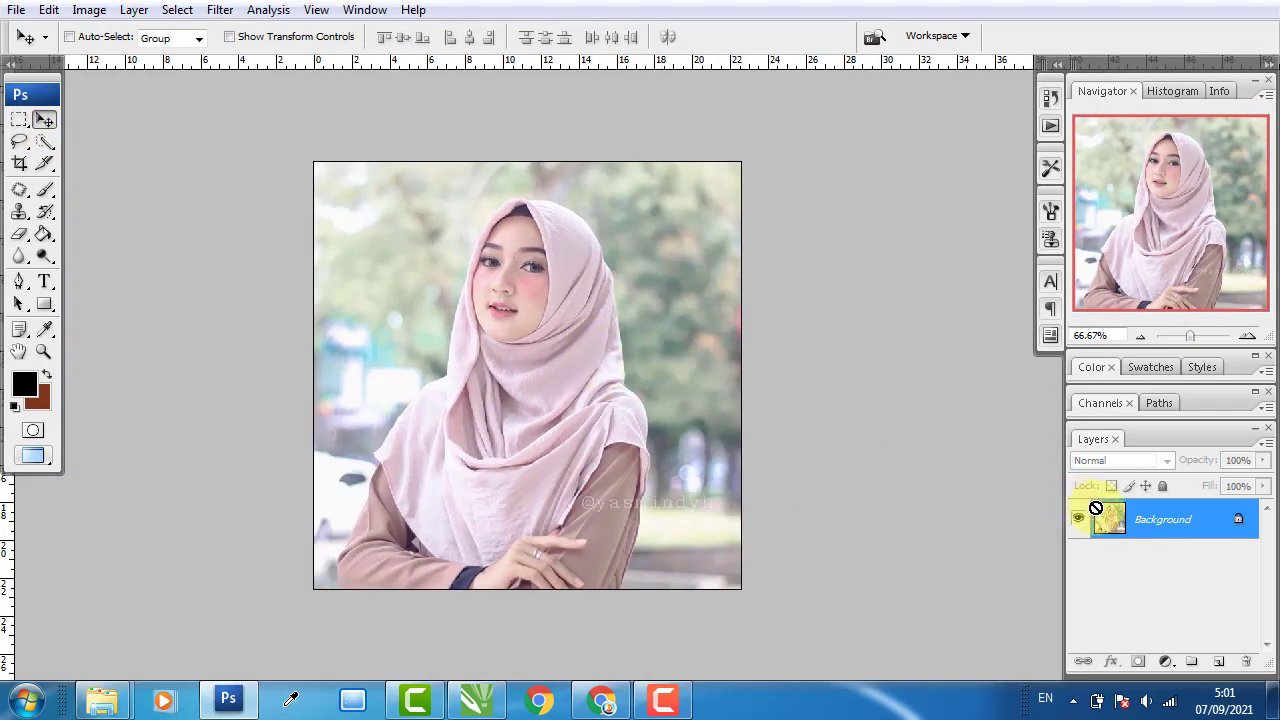
- Duplicate the Background into Layer 1, zoom in, and pick the Pen Tool
key("ctrl+j")
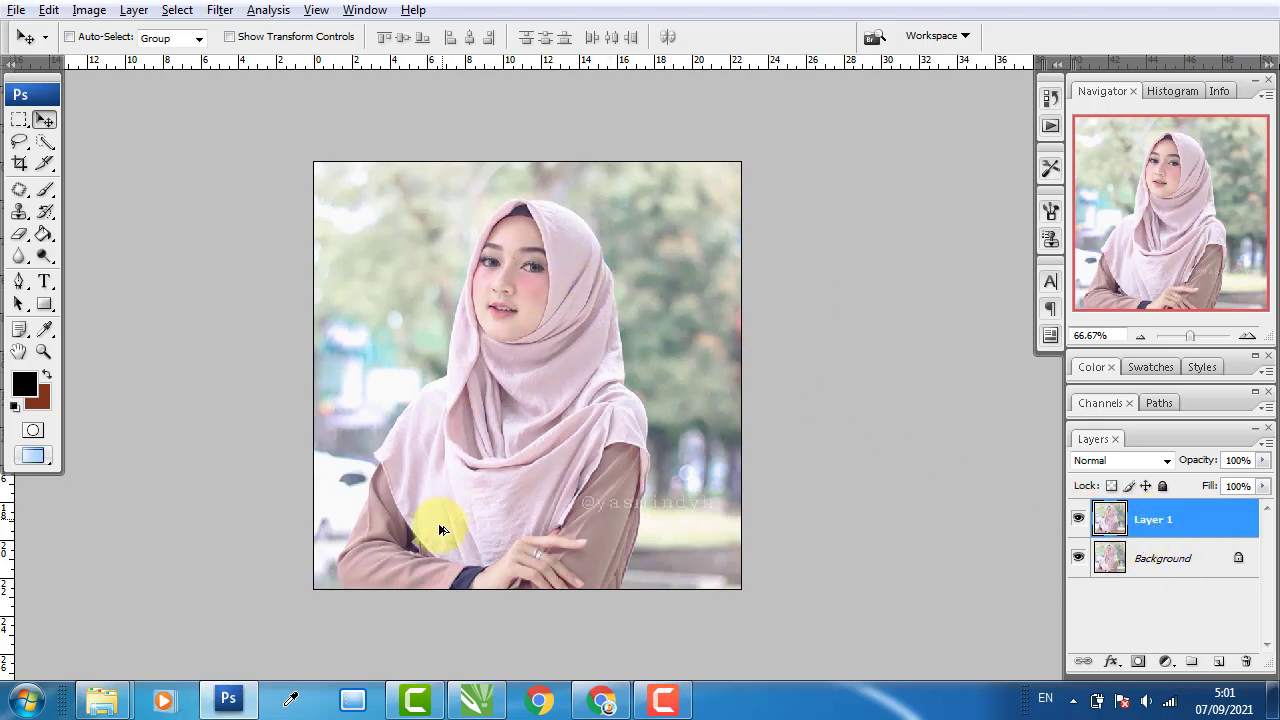
scroll(440, 530, "up", 5)
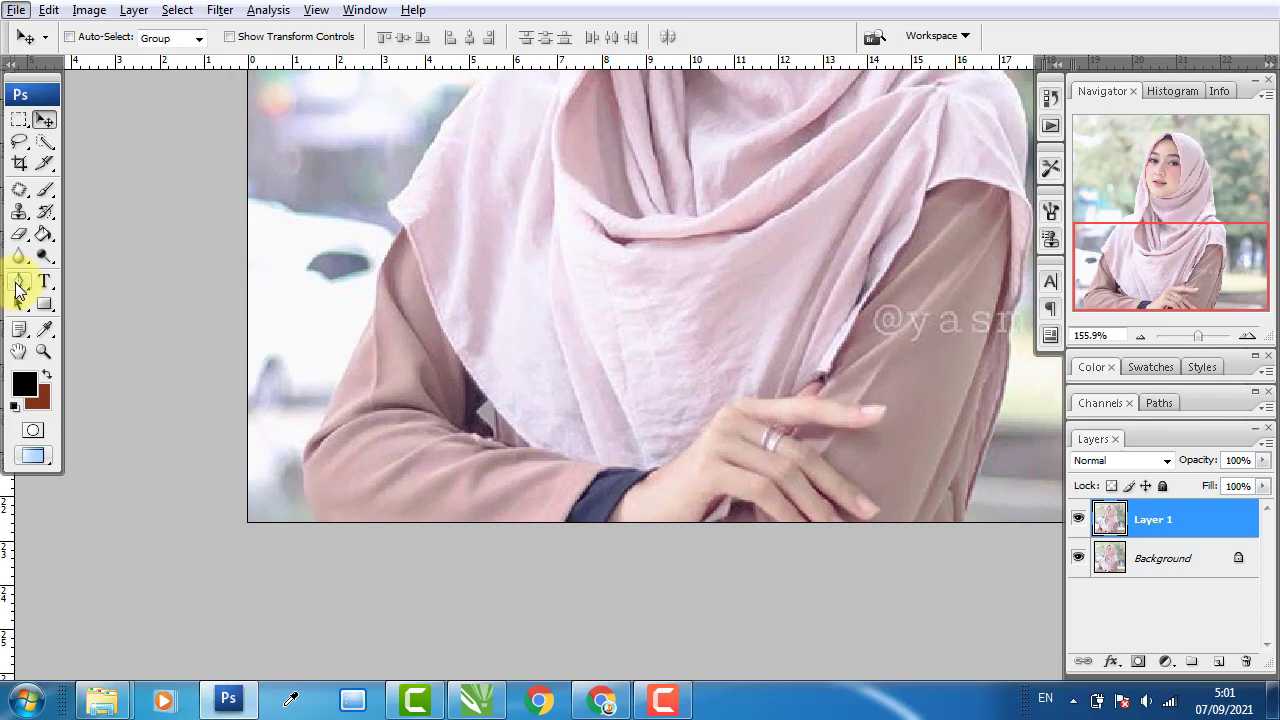
left_click_drag(18, 287, 95, 277)
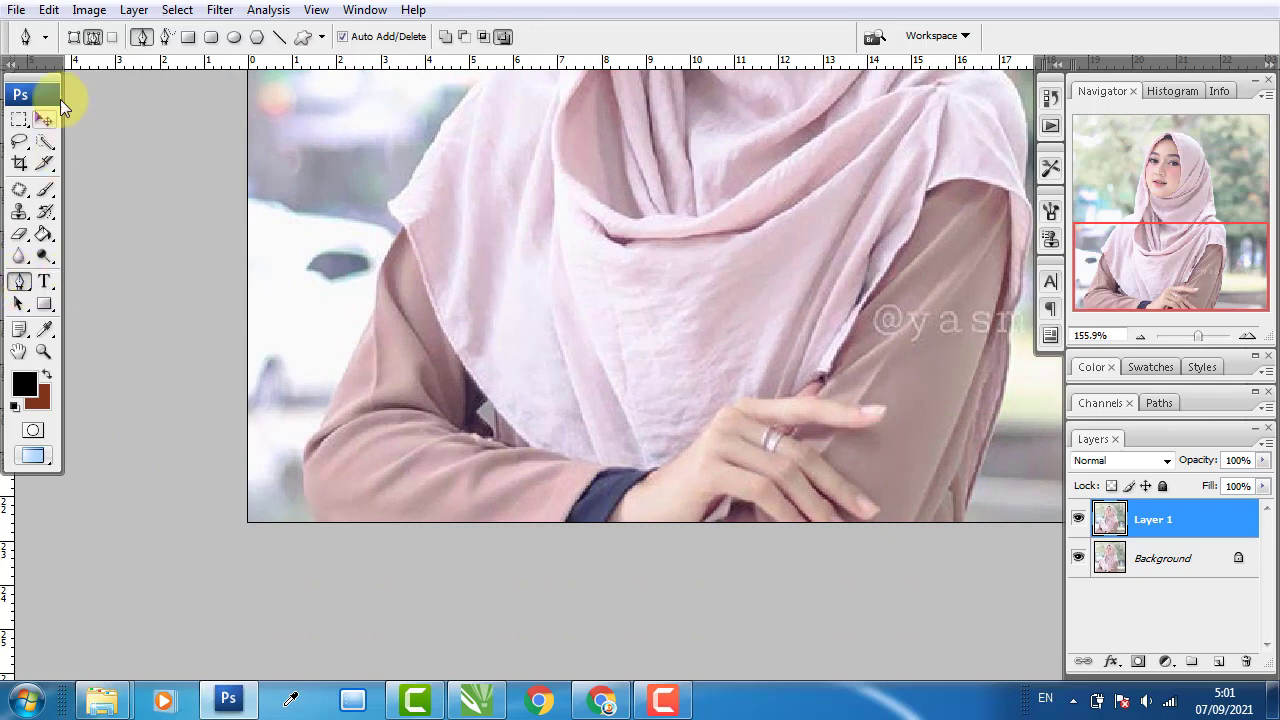
scroll(323, 540, "up", 4)
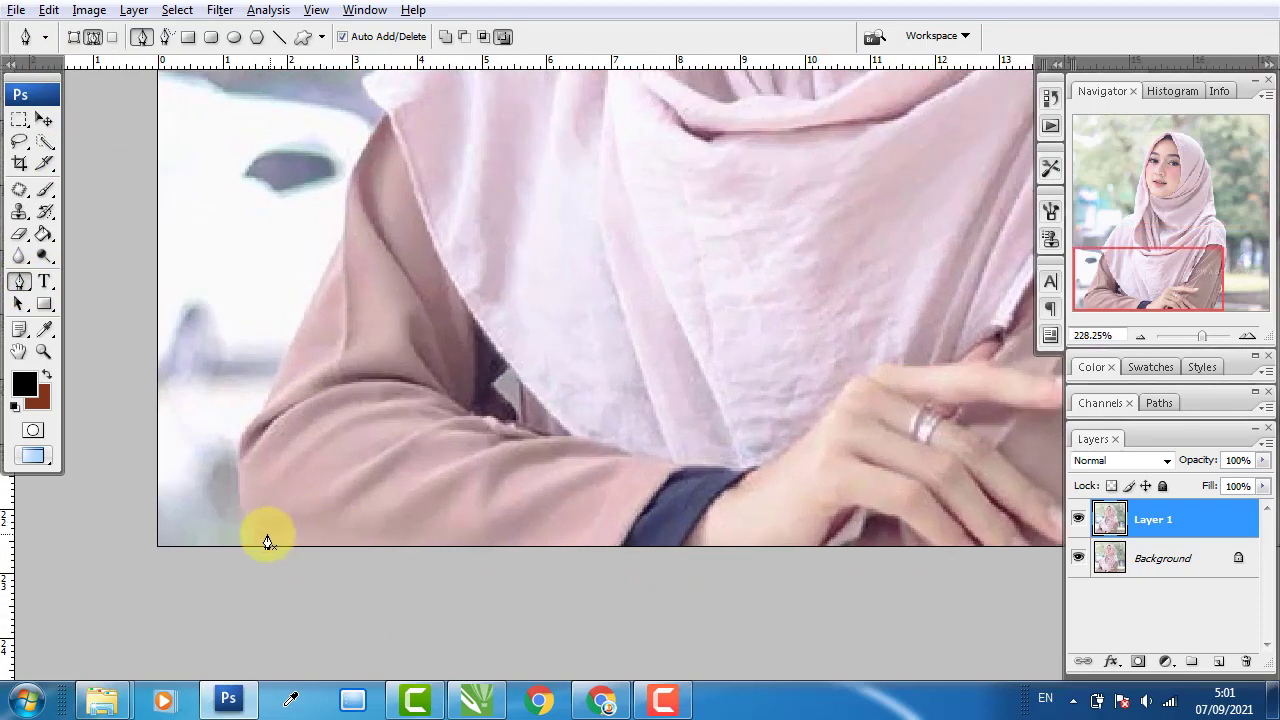
scroll(267, 542, "up", 2)
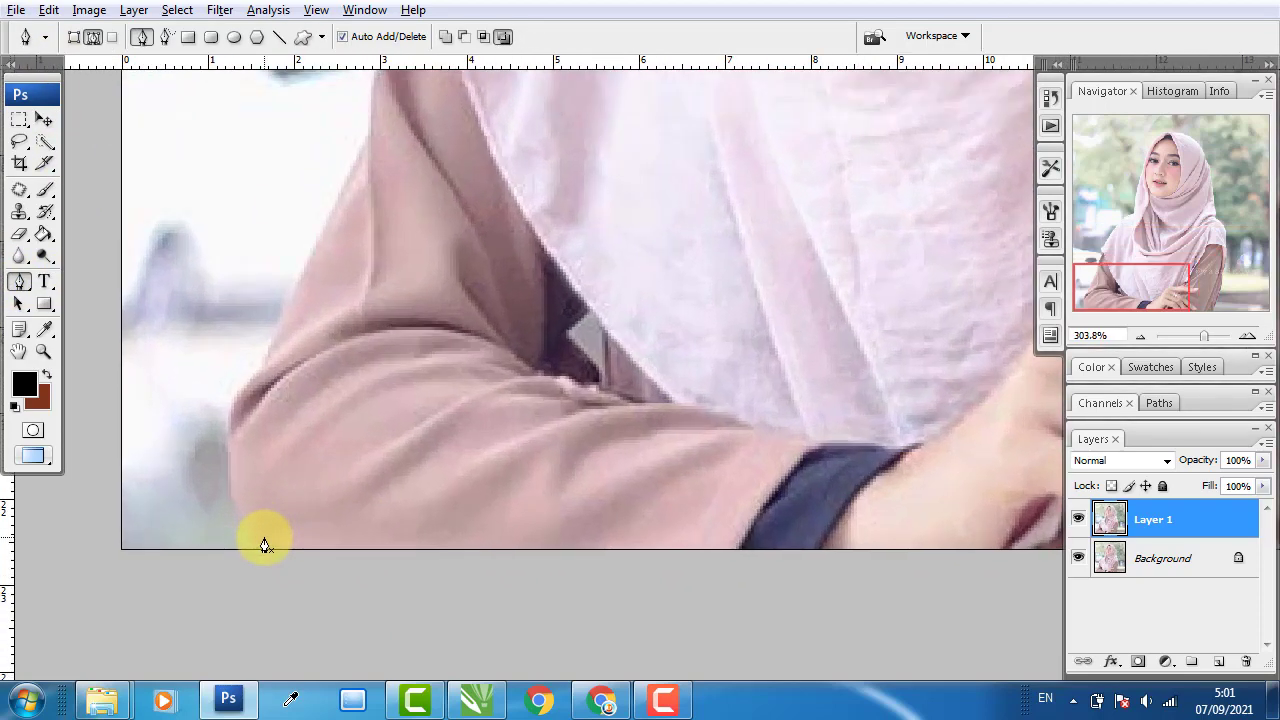
- Set the Pen to plain paths and trace from her lower arm up the sleeve and hijab edge
left_click(95, 38)
left_click(73, 39)
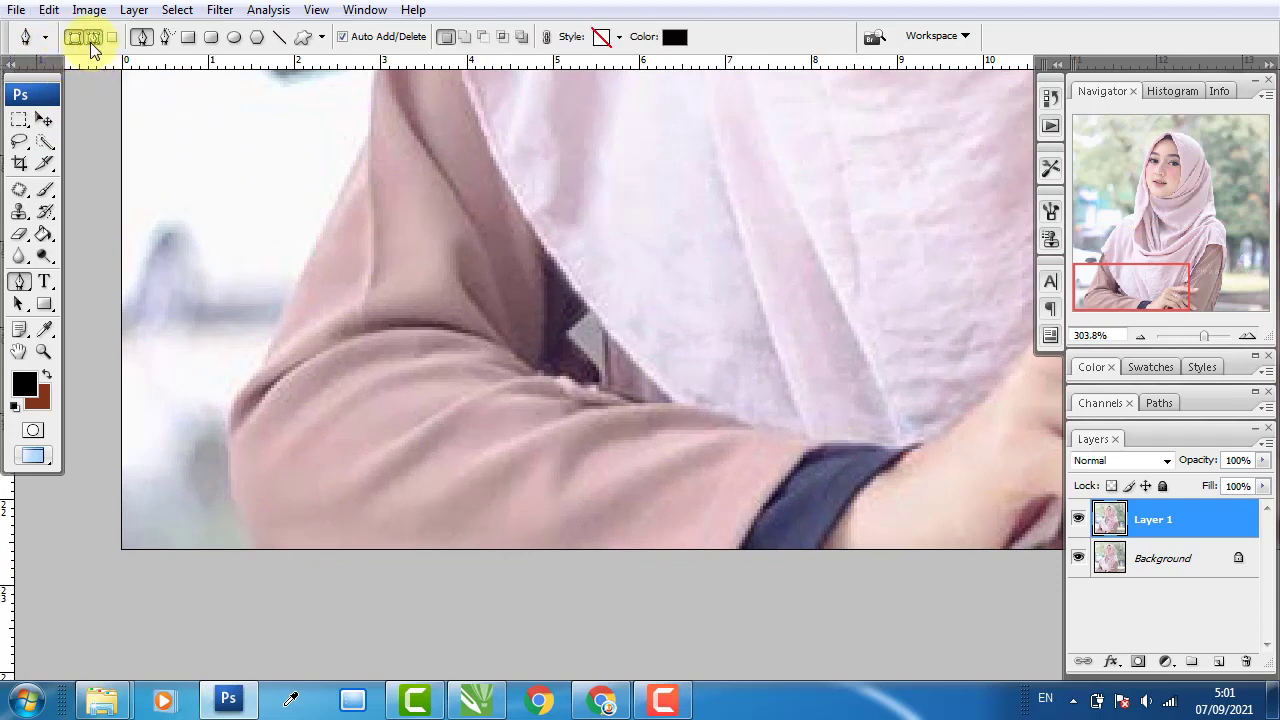
left_click(94, 39)
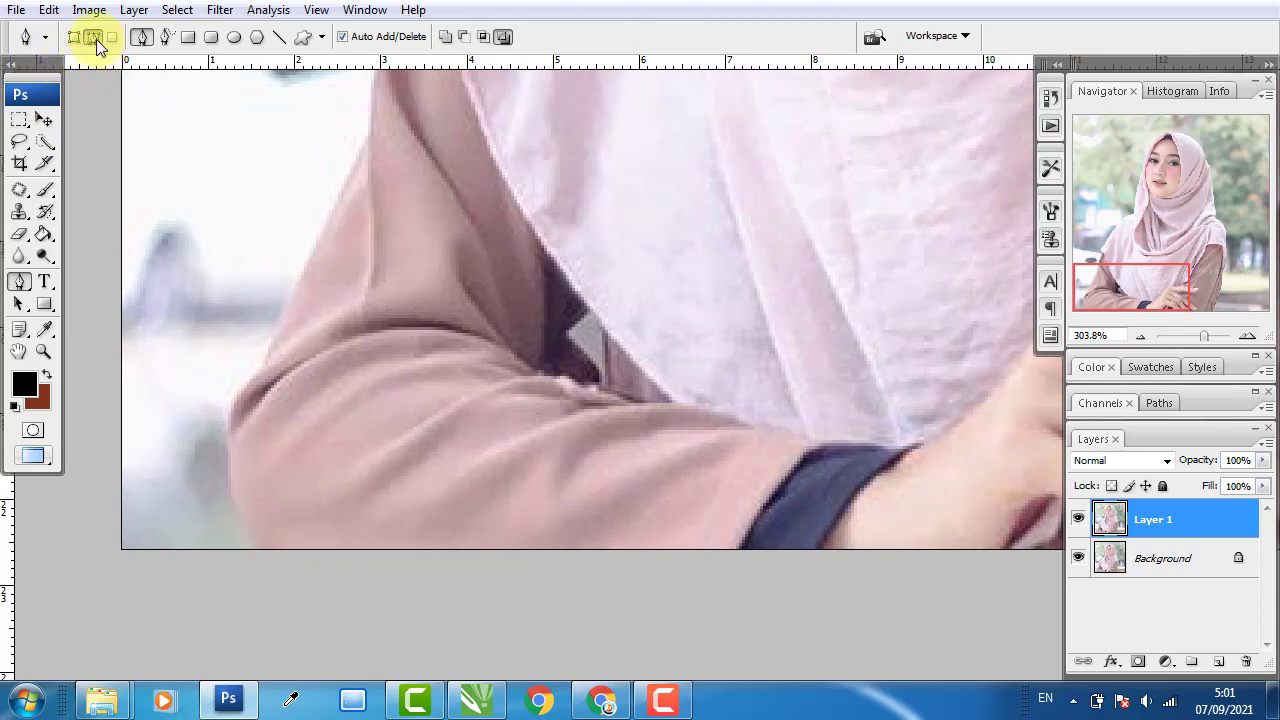
left_click(282, 560)
left_click_drag(233, 458, 231, 405)
left_click_drag(287, 314, 288, 310)
left_click_drag(360, 163, 342, 383)
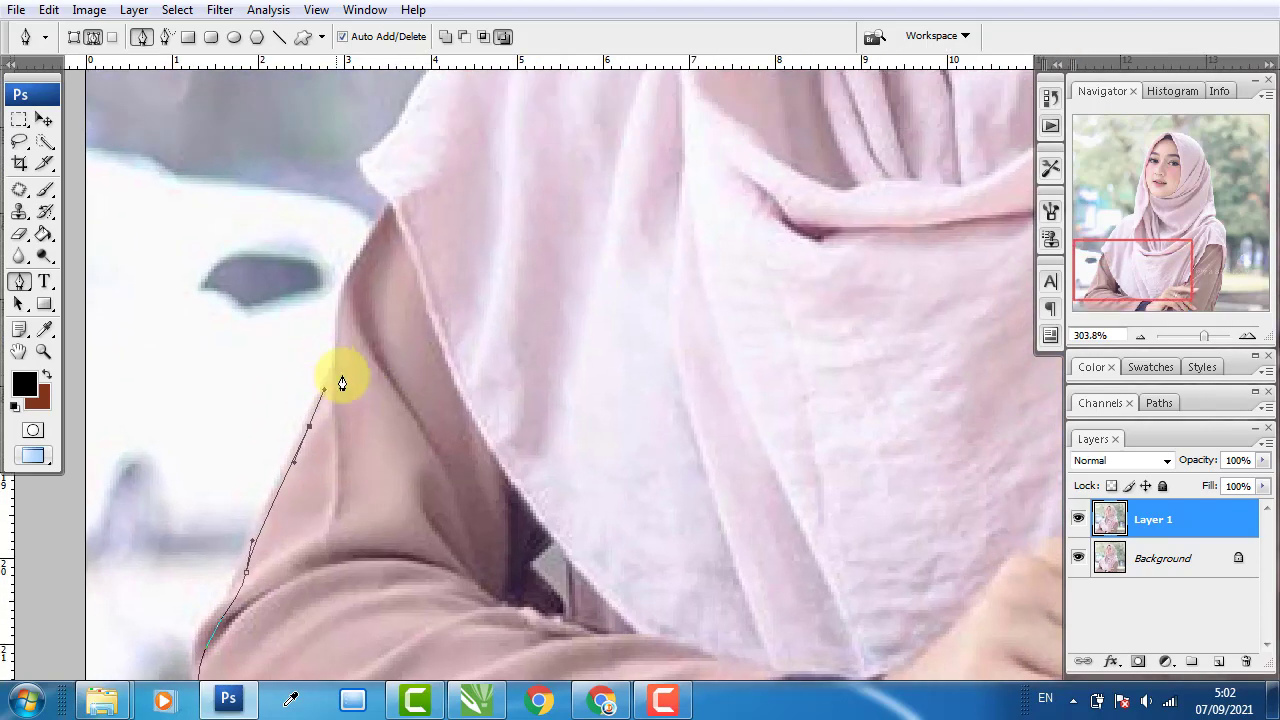
left_click(342, 364)
left_click_drag(362, 267, 390, 210)
left_click(352, 159)
left_click_drag(350, 150, 330, 358)
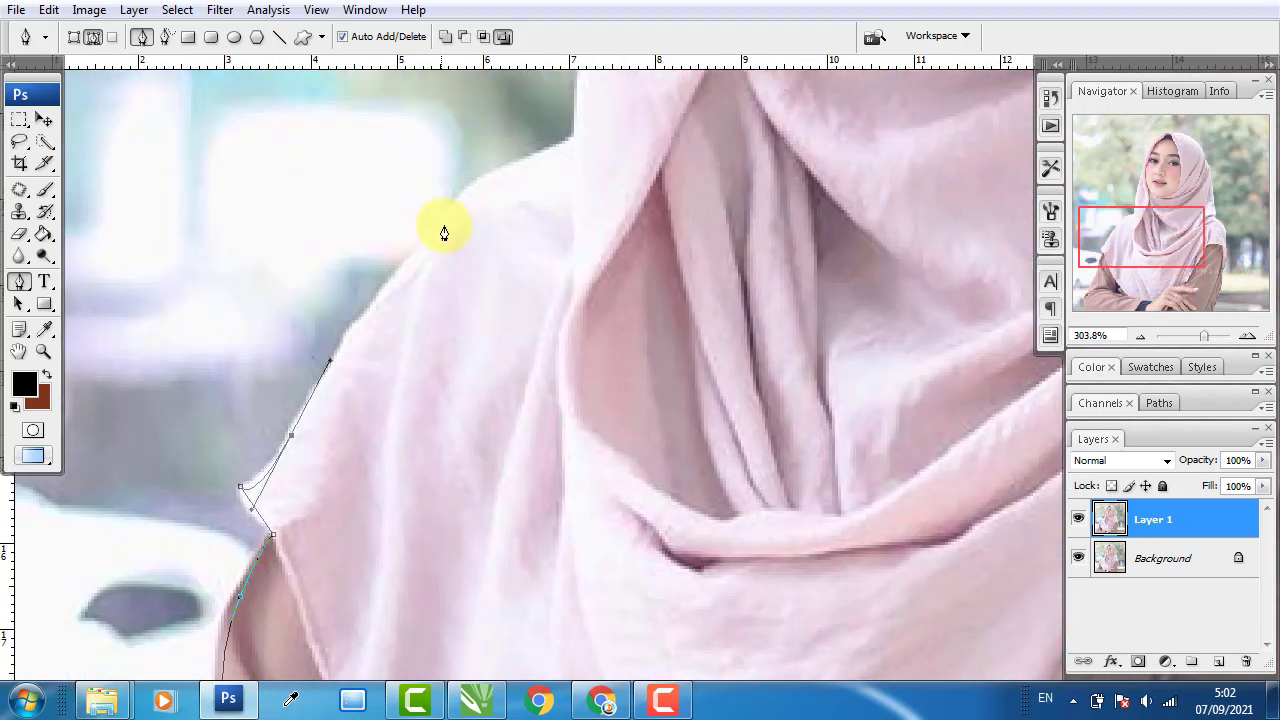
left_click_drag(444, 224, 334, 457)
- Continue the outline beside her face, over the hijab's crown and down its right side
left_click_drag(420, 260, 306, 330)
left_click(334, 126)
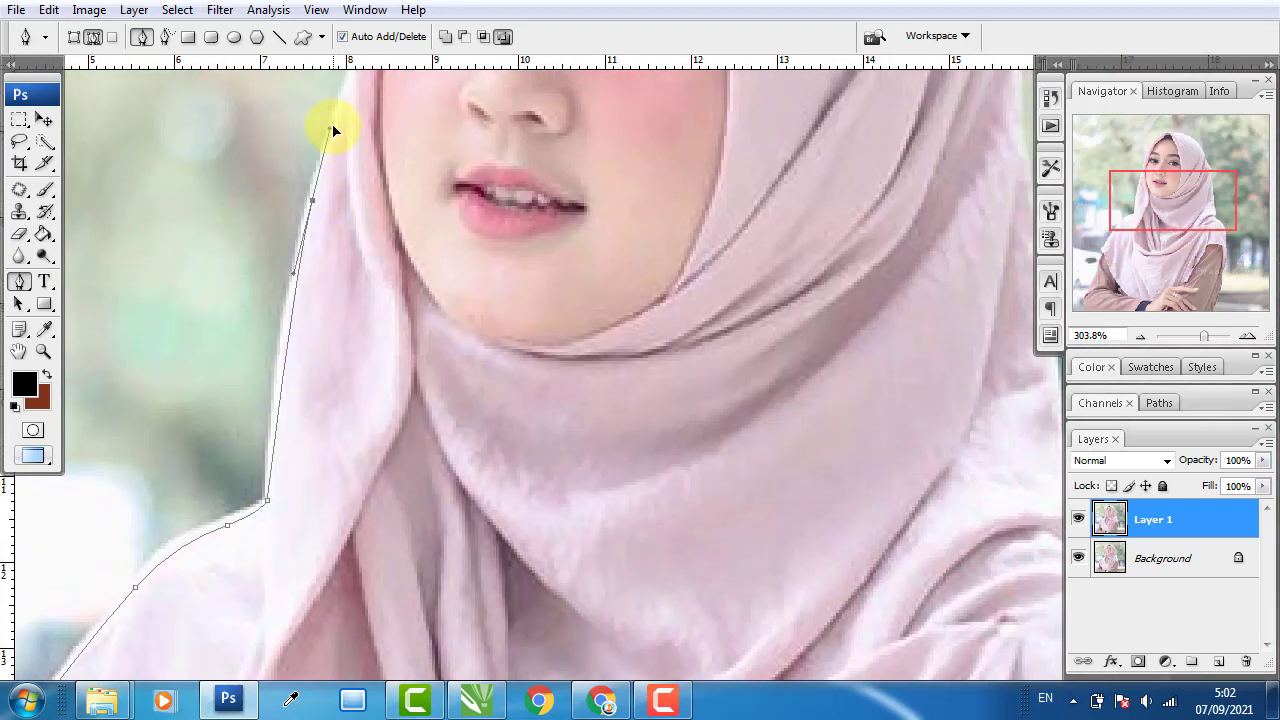
left_click_drag(466, 180, 294, 363)
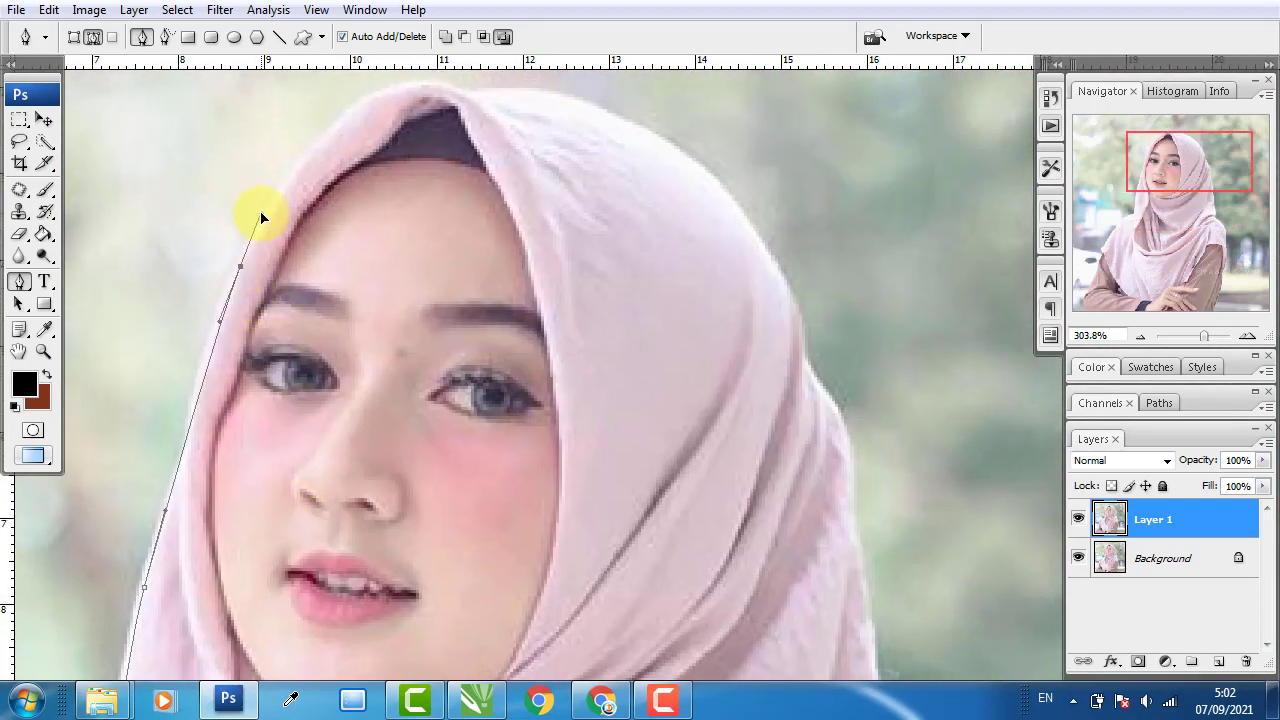
left_click_drag(409, 80, 478, 220)
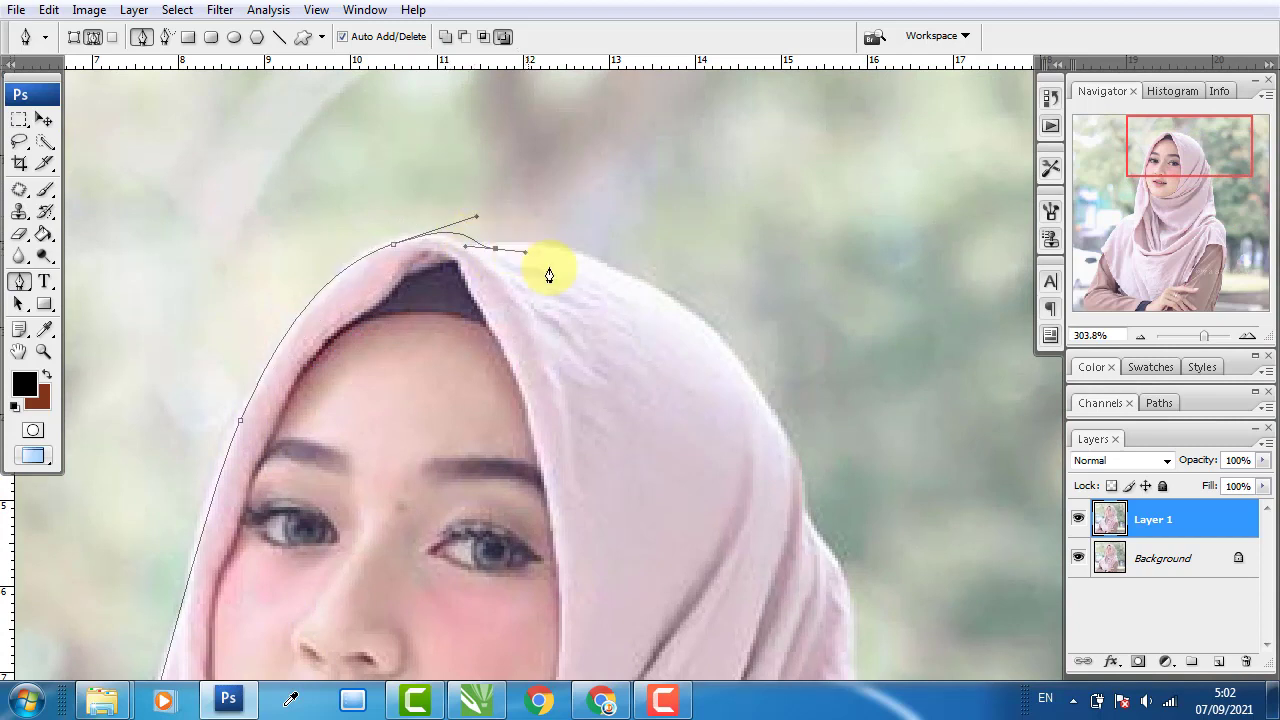
left_click(369, 262)
left_click_drag(529, 263, 249, 138)
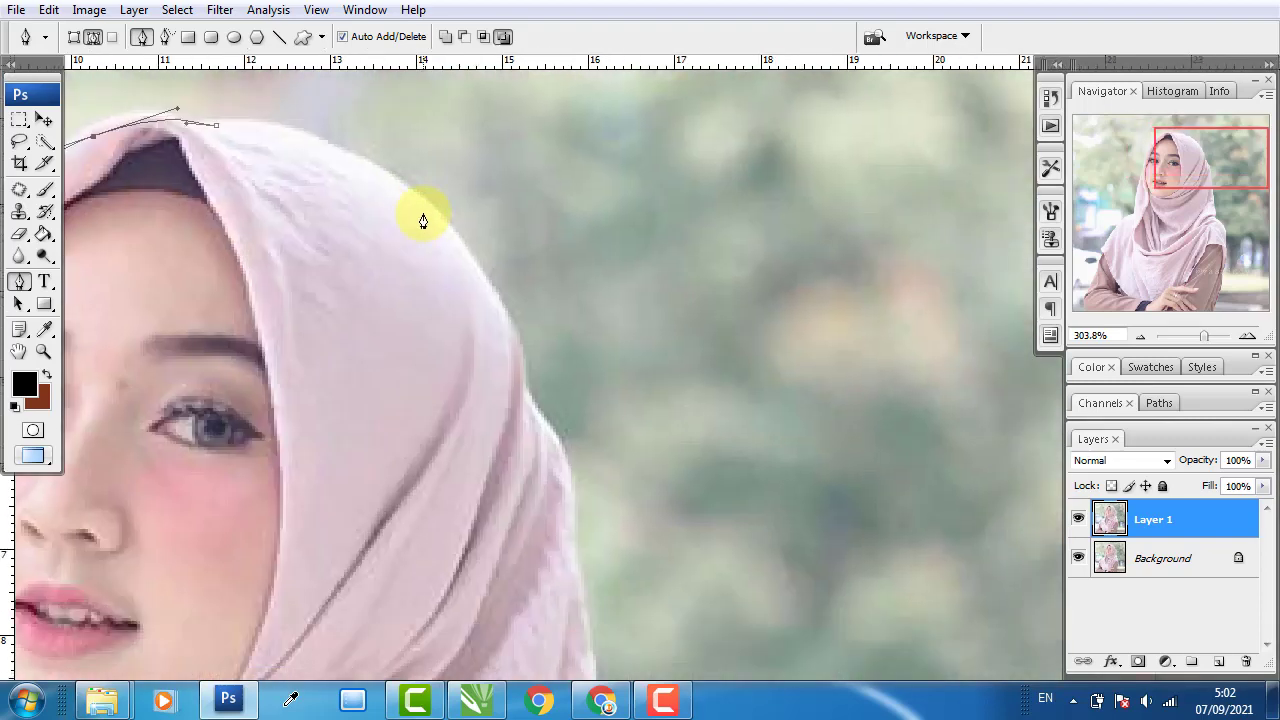
left_click_drag(437, 218, 507, 311)
scroll(571, 243, "down", 3)
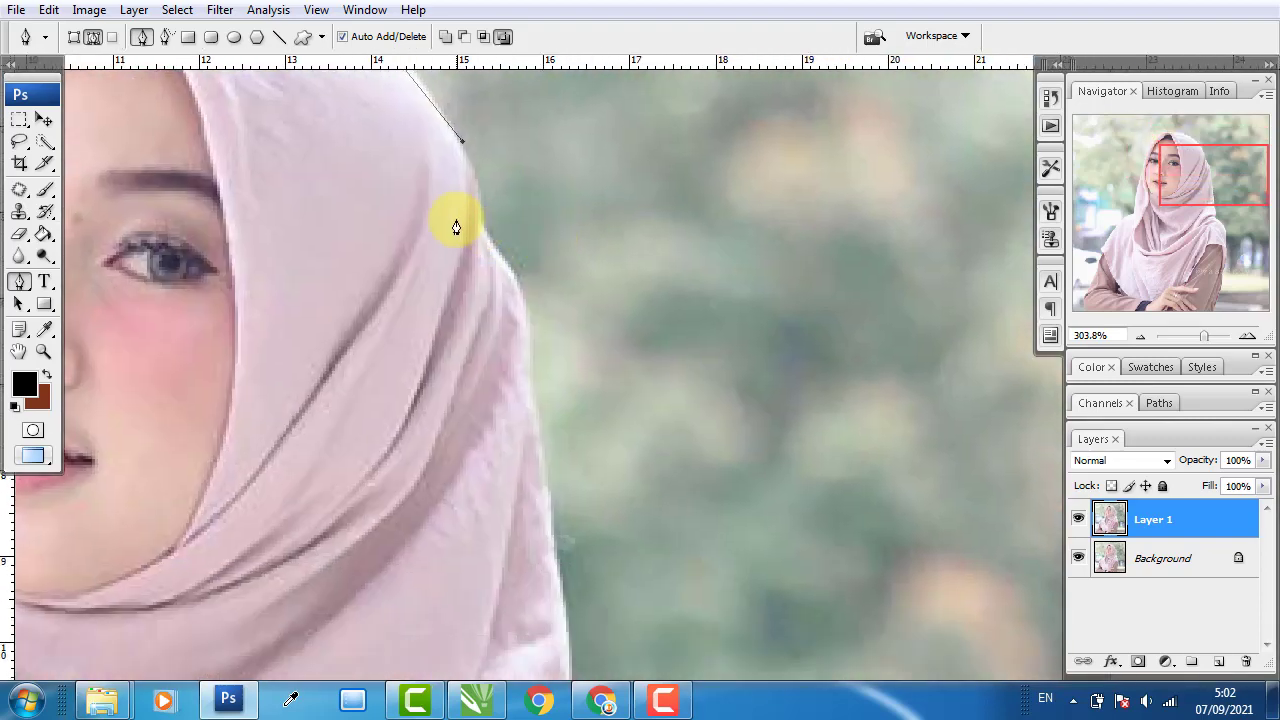
left_click_drag(482, 238, 500, 260)
left_click_drag(522, 357, 522, 404)
left_click_drag(583, 480, 567, 428)
- Trace down the right shoulder to where the hijab meets the arm, then zoom out
scroll(649, 217, "down", 5)
left_click(582, 404)
scroll(600, 271, "down", 5)
scroll(645, 415, "down", 5)
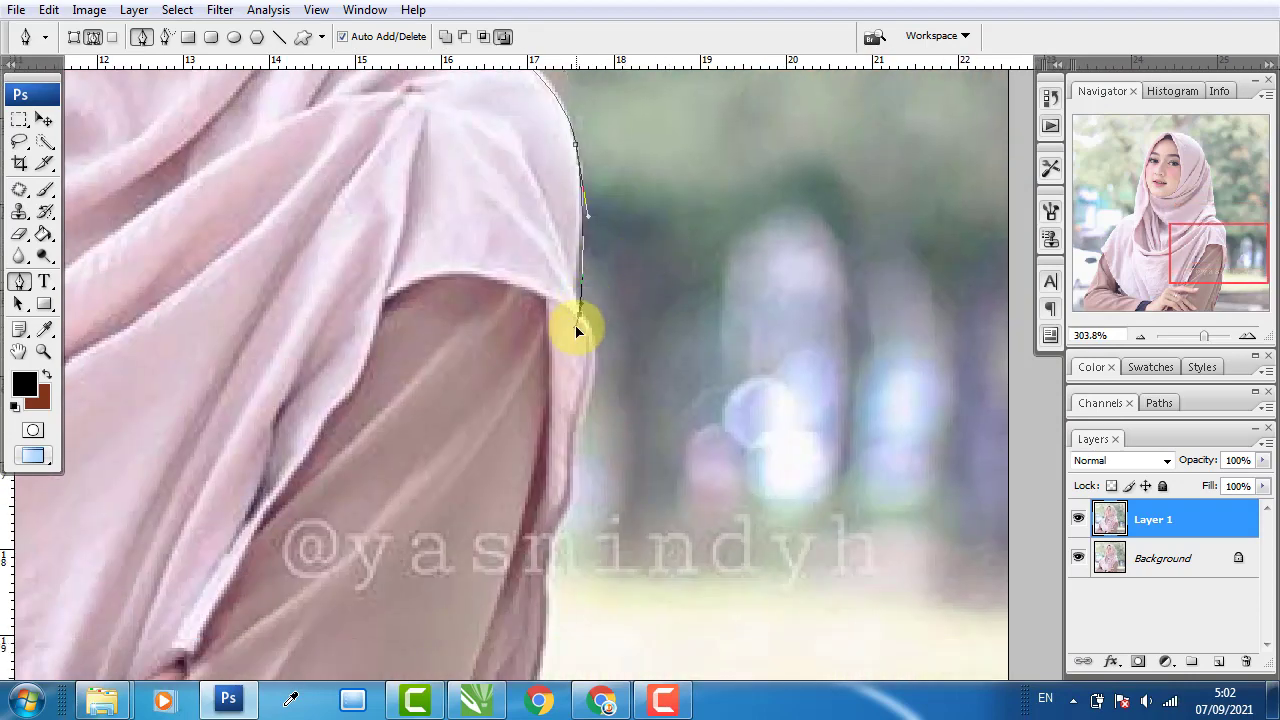
left_click_drag(577, 330, 580, 380)
scroll(660, 220, "down", 5)
left_click_drag(609, 292, 548, 386)
scroll(657, 418, "down", 5)
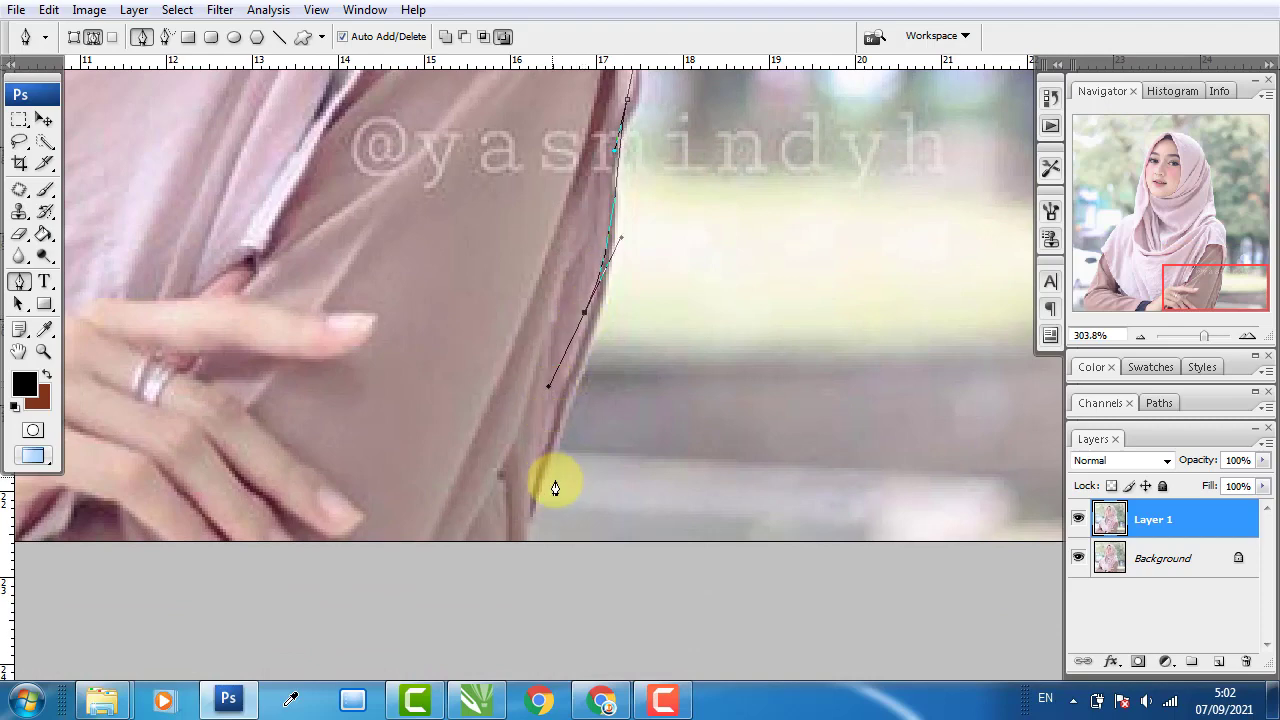
left_click_drag(510, 554, 511, 584)
scroll(477, 480, "down", 2)
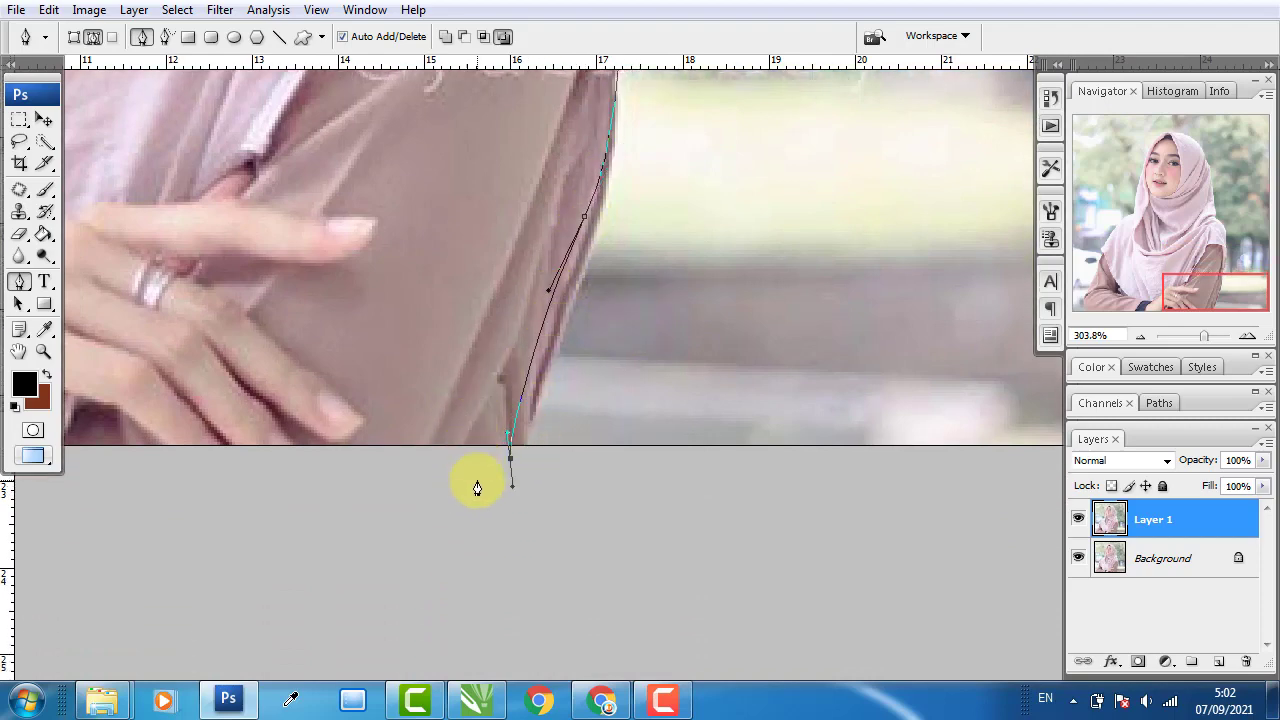
key("super")
key("super")
scroll(566, 563, "down", 4)
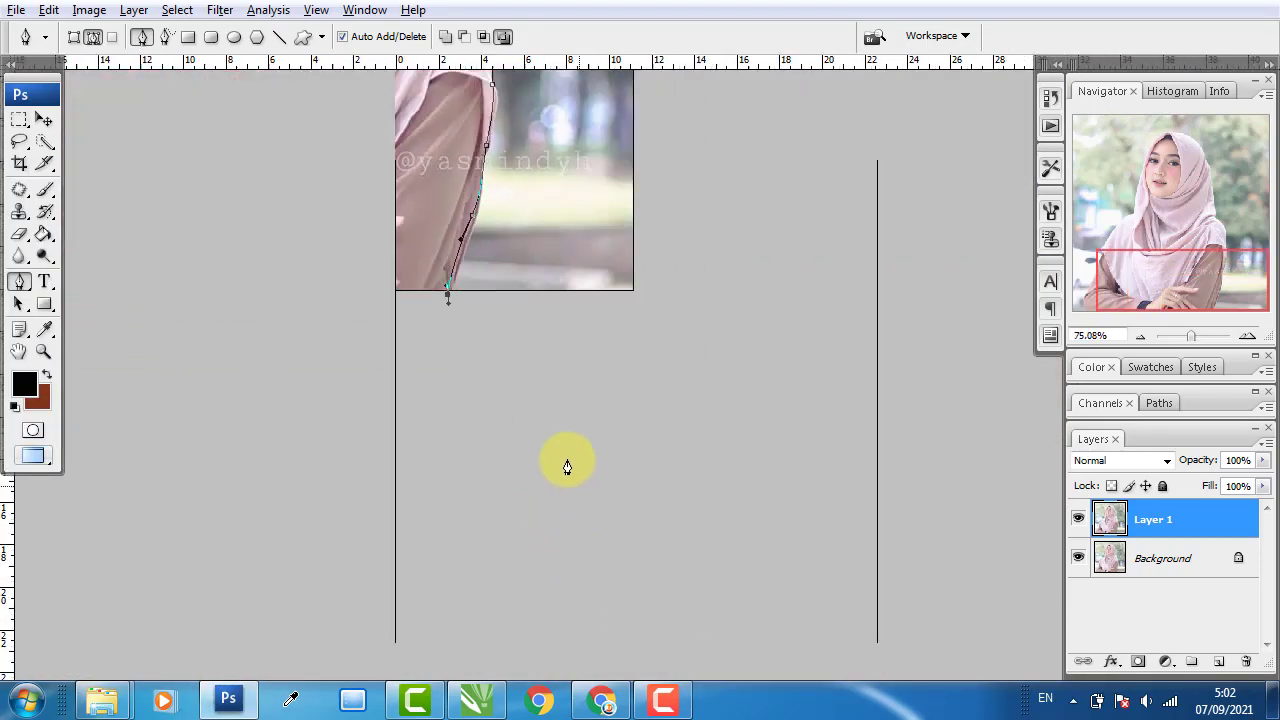
scroll(566, 467, "down", 2)
- Carry the path around outside the photo's edges and close it at the starting point
left_click(783, 603)
left_click(828, 275)
left_click(531, 189)
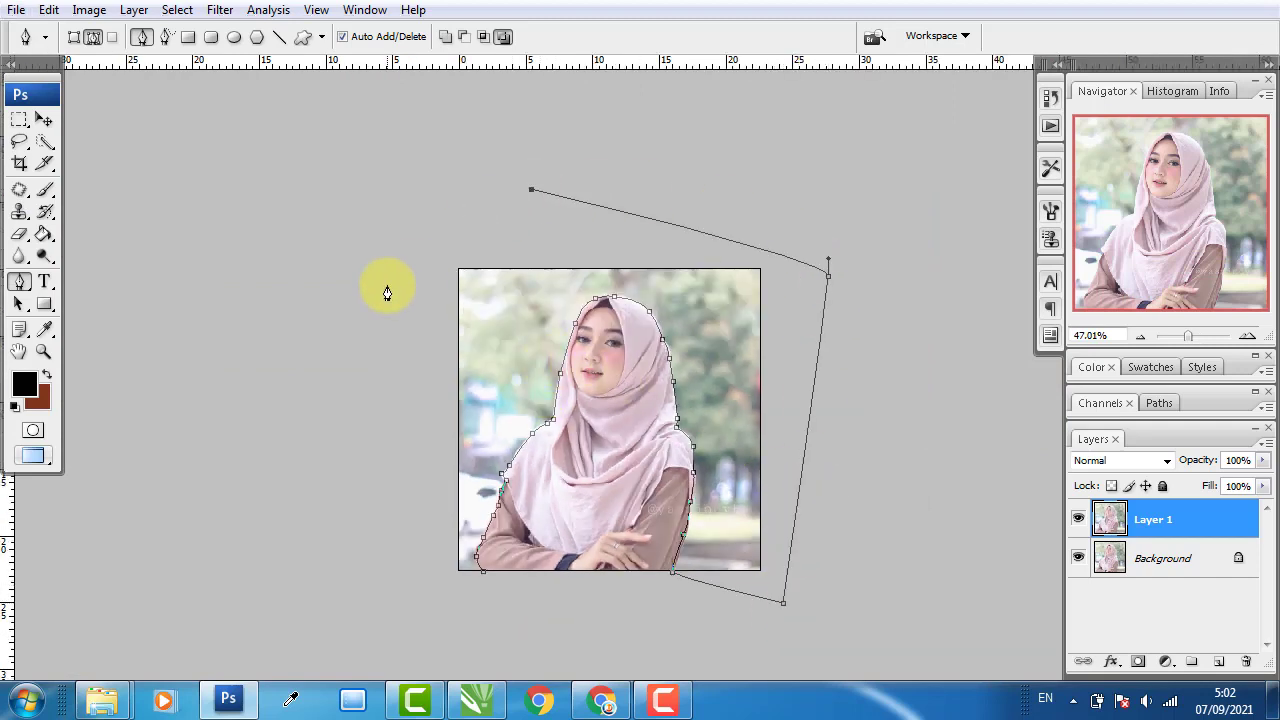
left_click(387, 285)
left_click(406, 496)
left_click(428, 558)
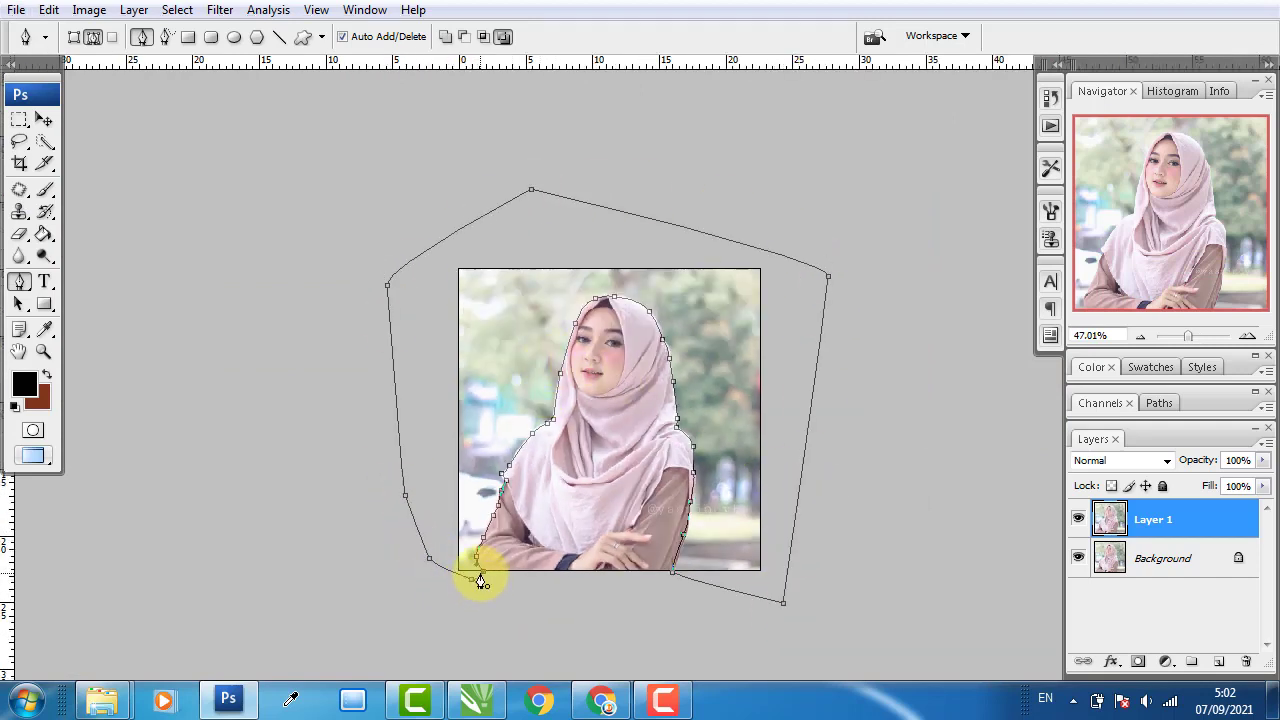
left_click(479, 578)
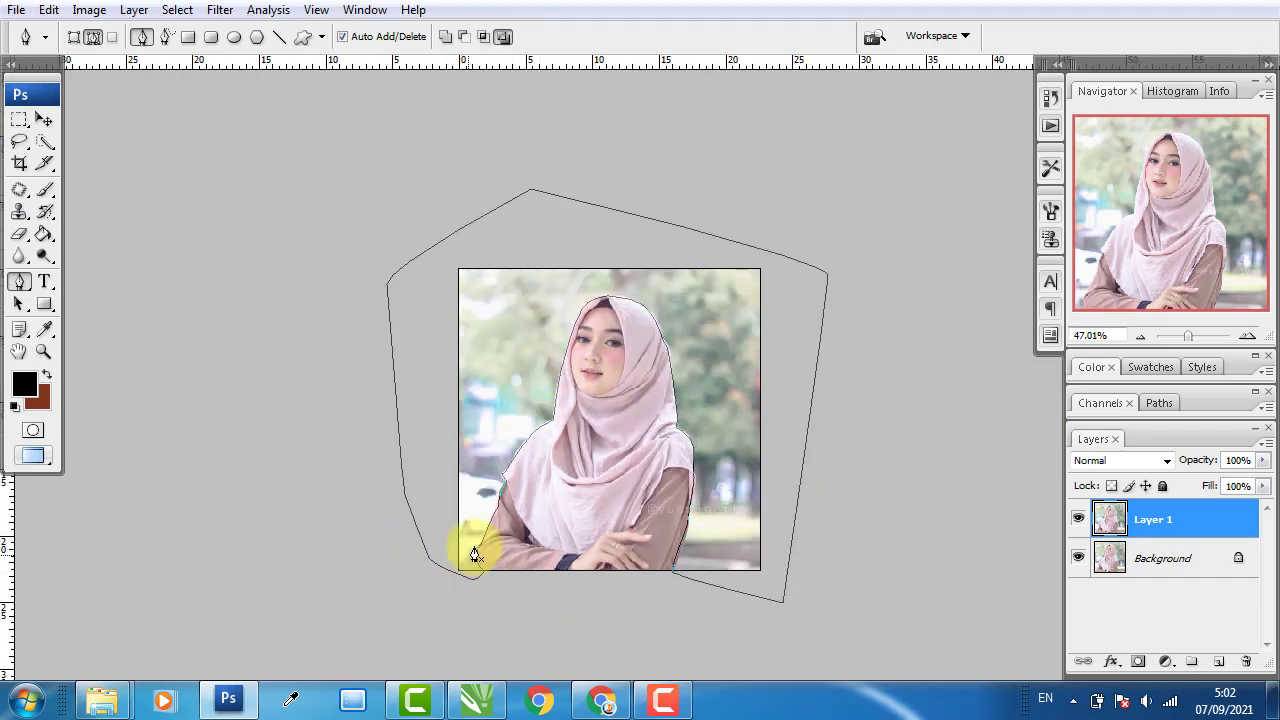
- Turn the path into a selection with feather 1, invert it, and hide the Background layer
right_click(562, 308)
left_click(625, 396)
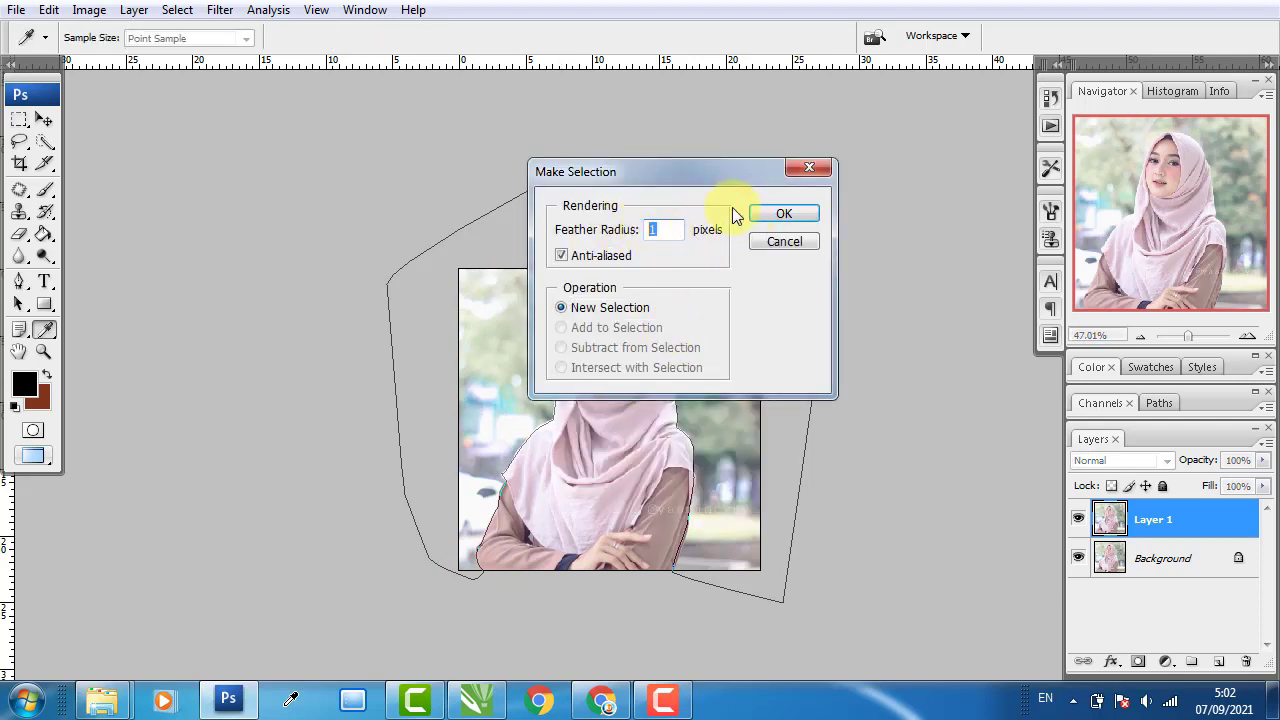
left_click(782, 216)
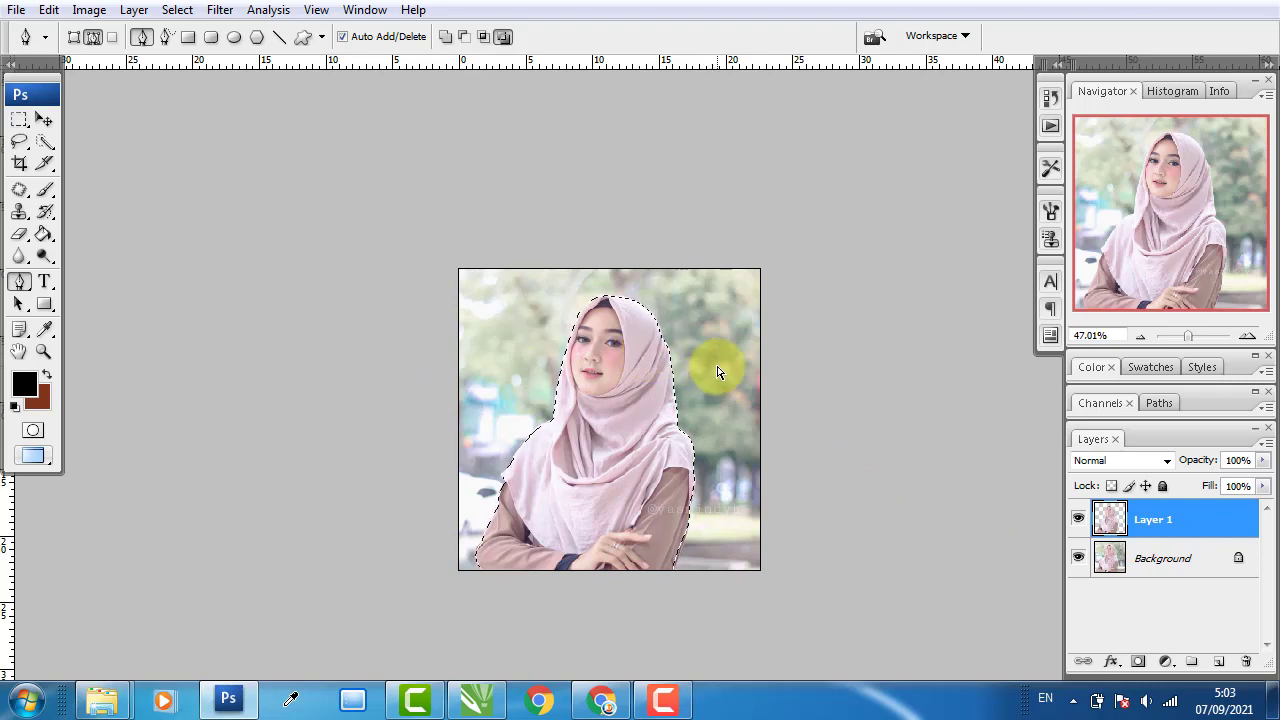
key("ctrl+shift+s")
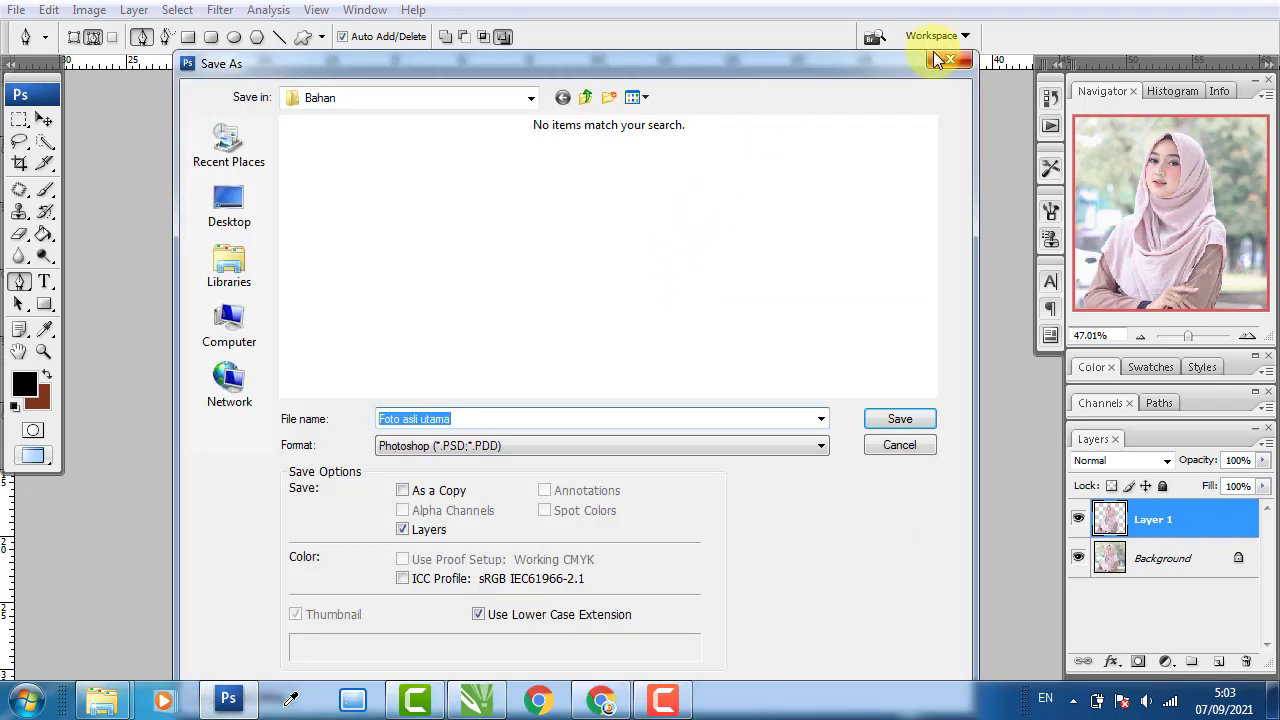
key("Escape")
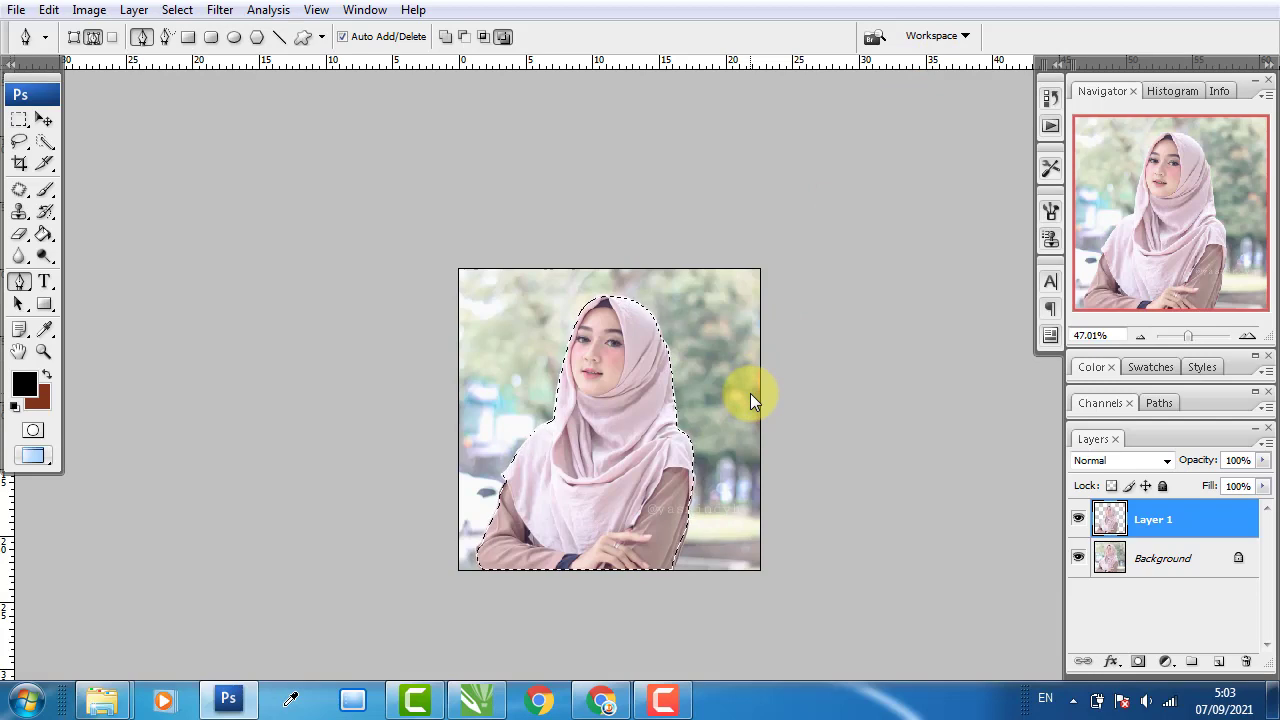
key("ctrl+shift+i")
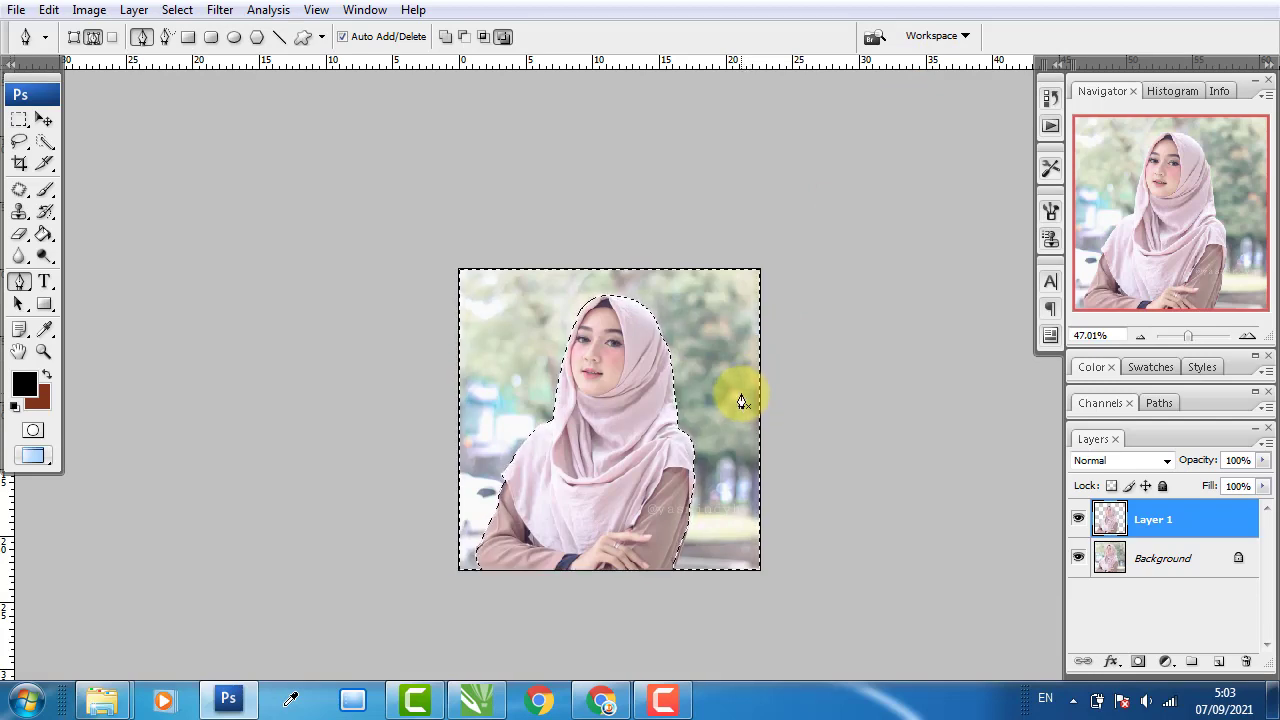
left_click(1078, 558)
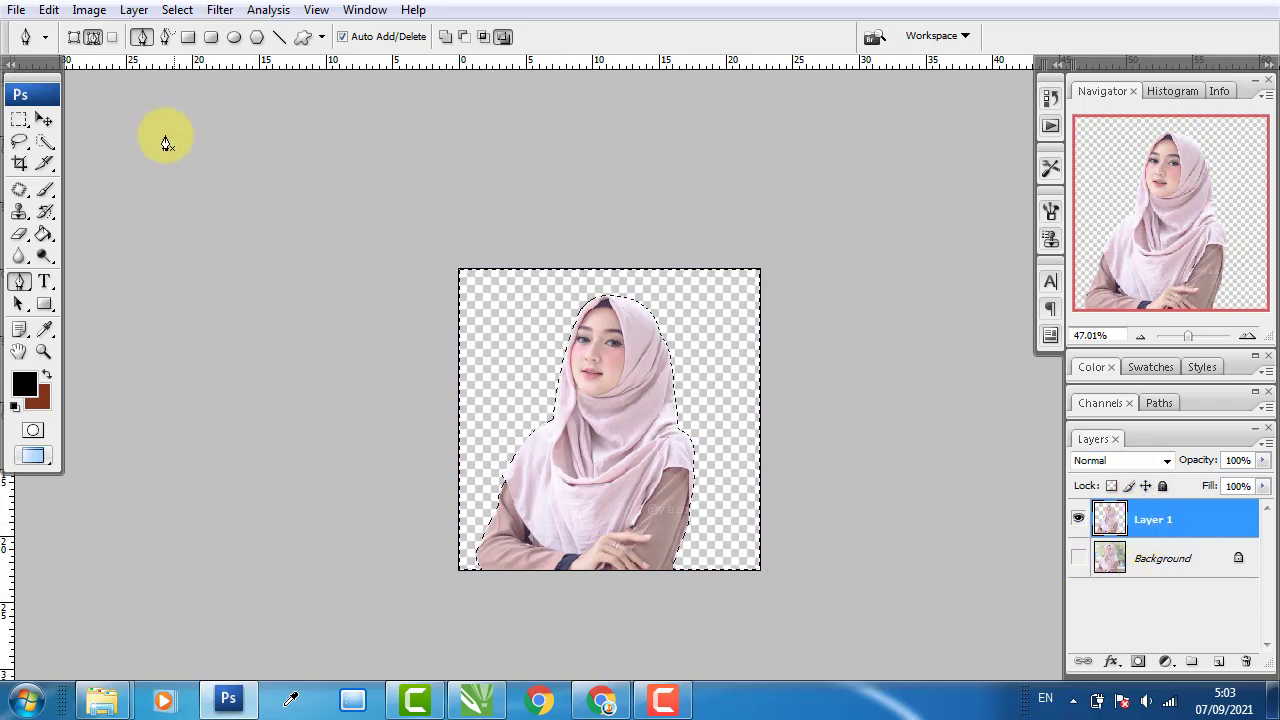
- Apply Brightness/Contrast of +33 brightness and +37 contrast to the cut-out
left_click(51, 114)
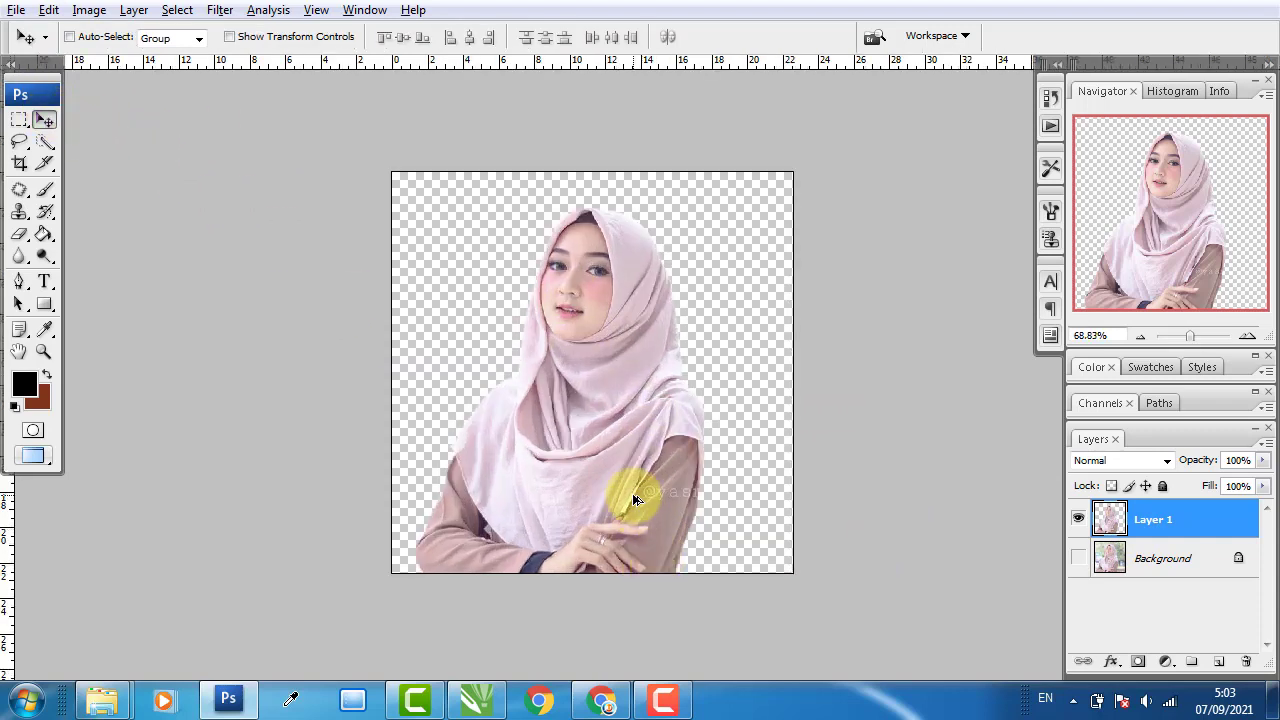
scroll(634, 500, "up", 1)
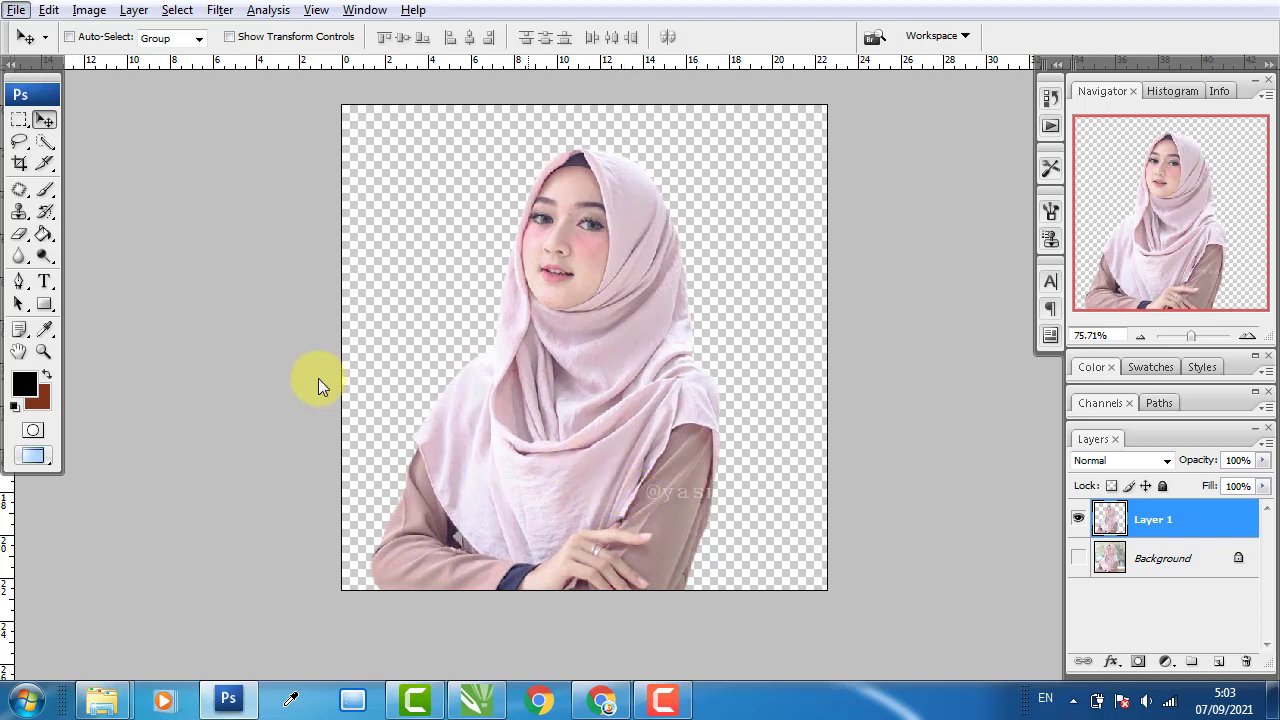
scroll(730, 530, "up", 1)
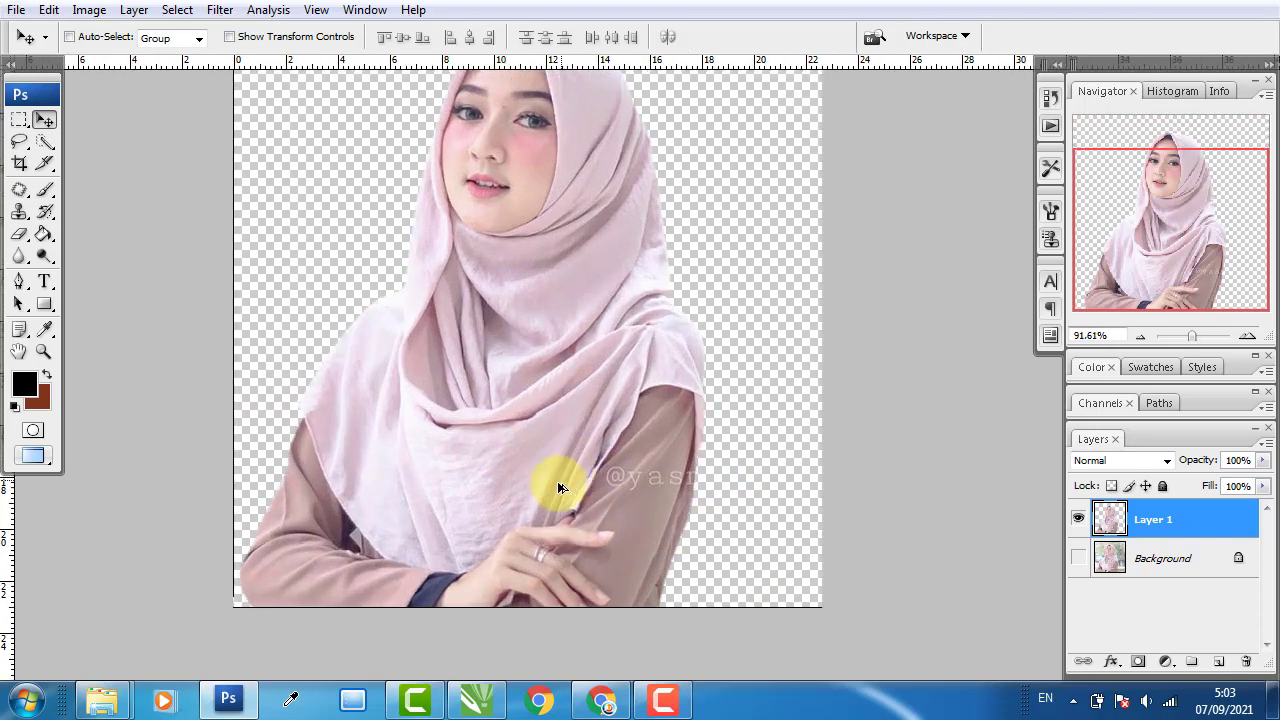
scroll(540, 482, "down", 2)
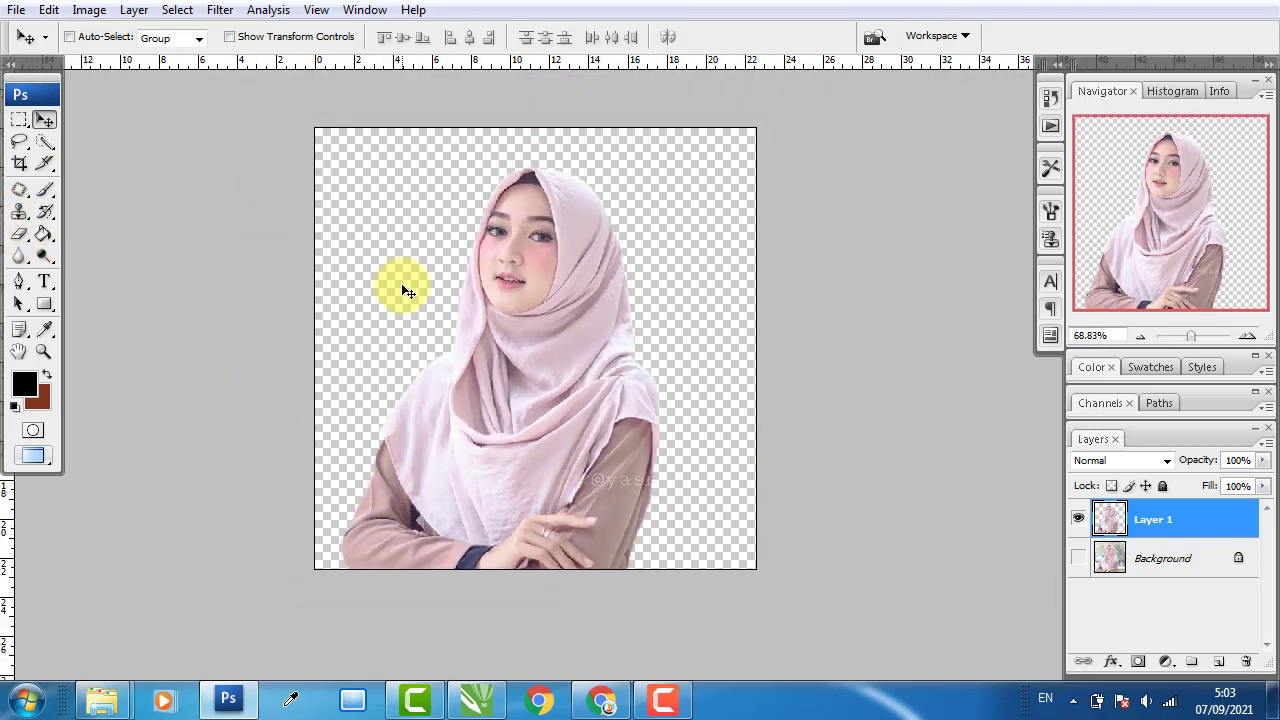
left_click(89, 9)
mouse_move(160, 61)
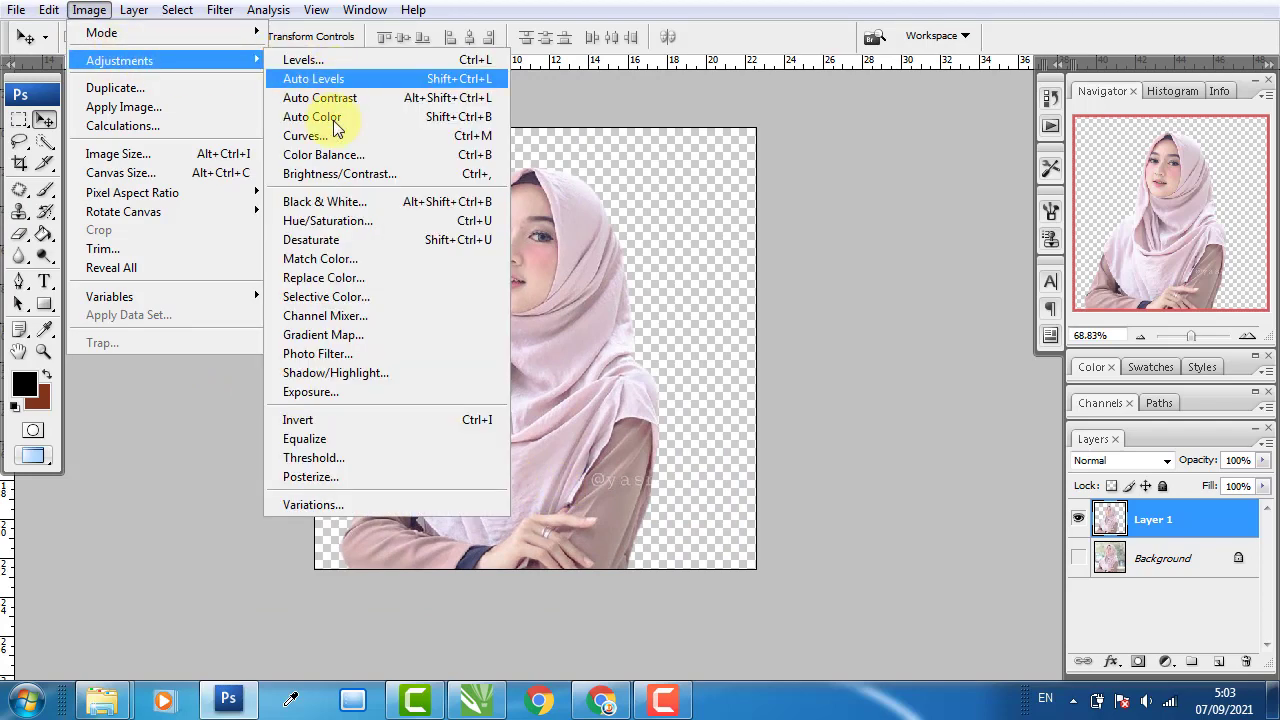
left_click(330, 174)
left_click_drag(1036, 305, 1055, 309)
left_click_drag(1059, 357, 1074, 357)
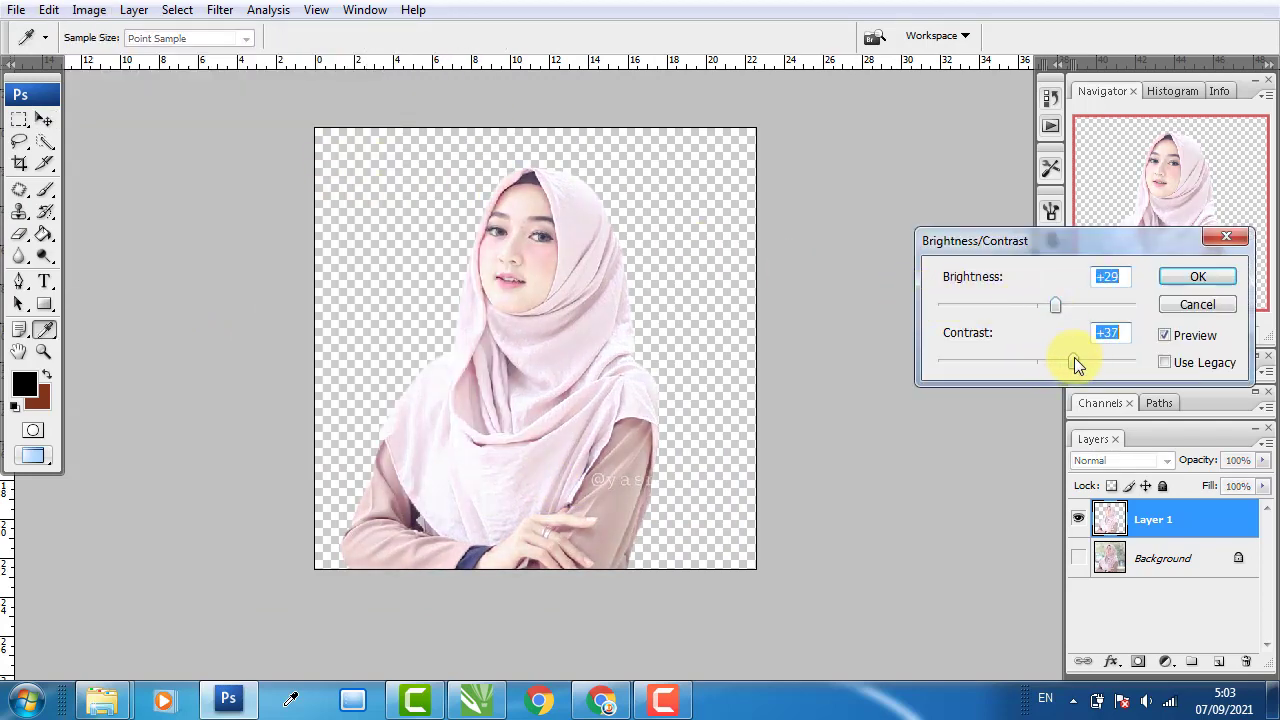
left_click(1166, 276)
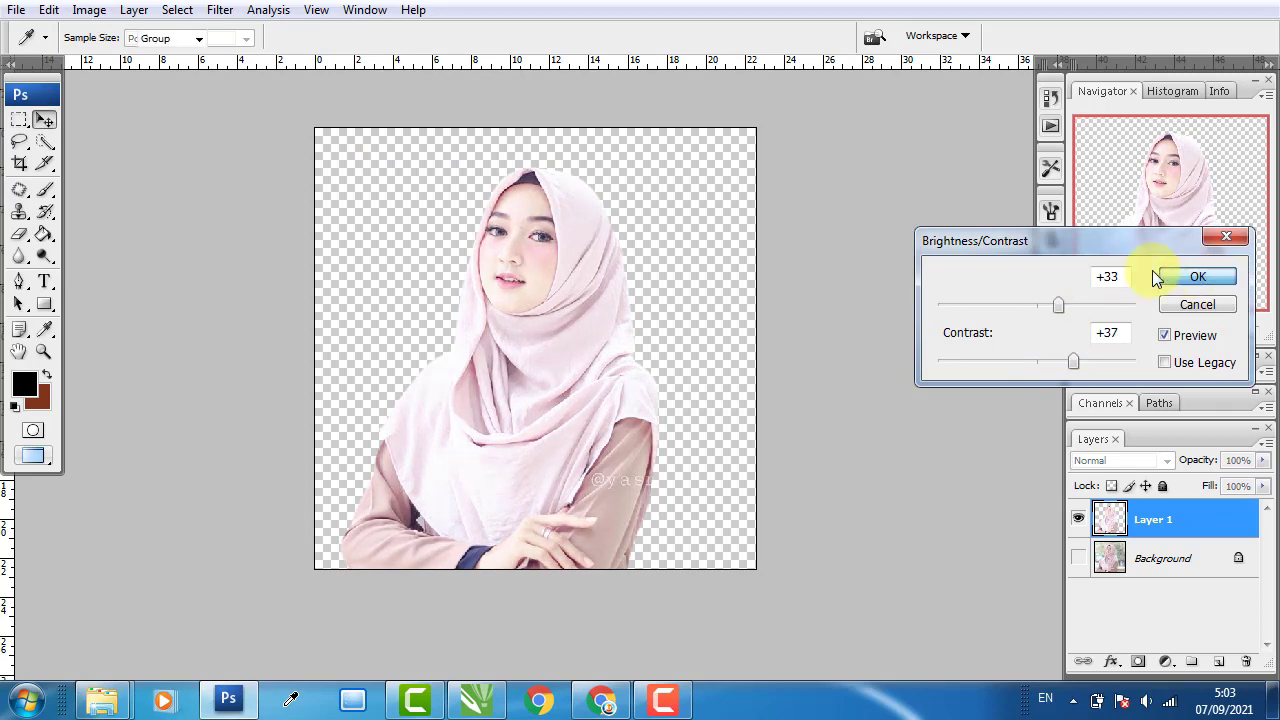
- Pull the Curves midpoint down to slightly darken her midtones
key("v")
left_click(89, 10)
mouse_move(115, 60)
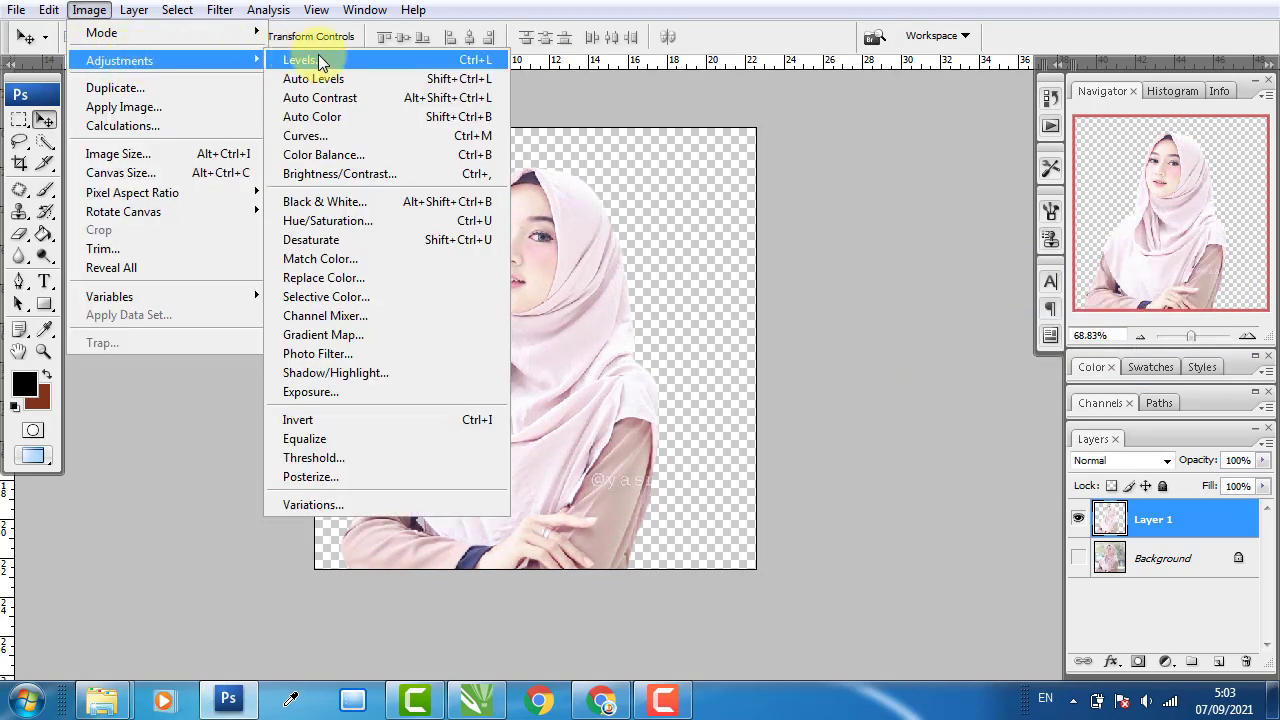
left_click(305, 136)
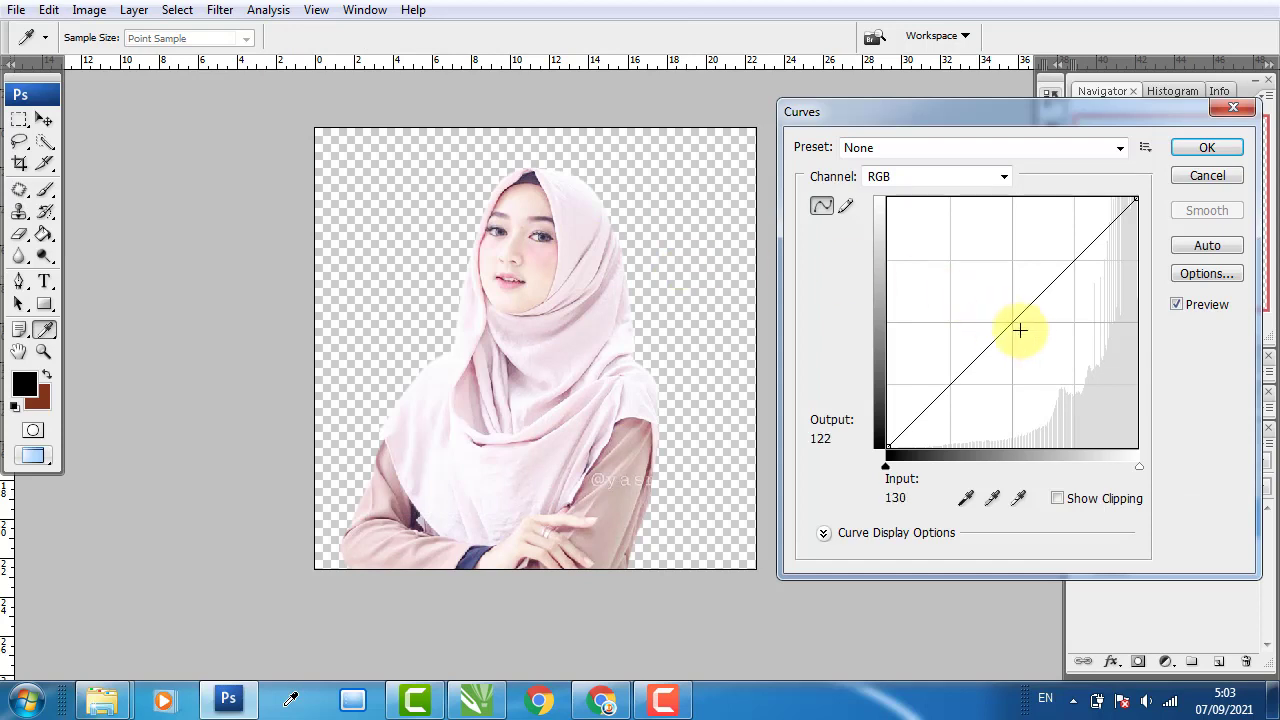
left_click_drag(1013, 324, 1050, 313)
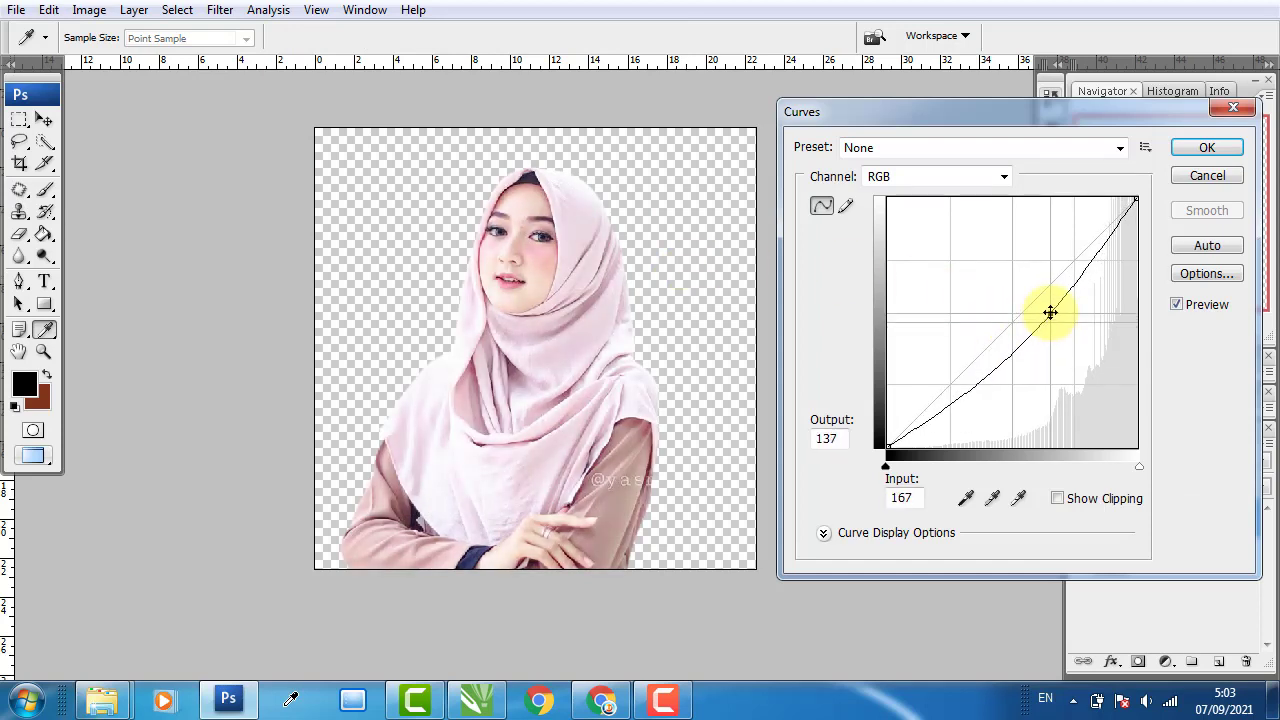
left_click(1227, 150)
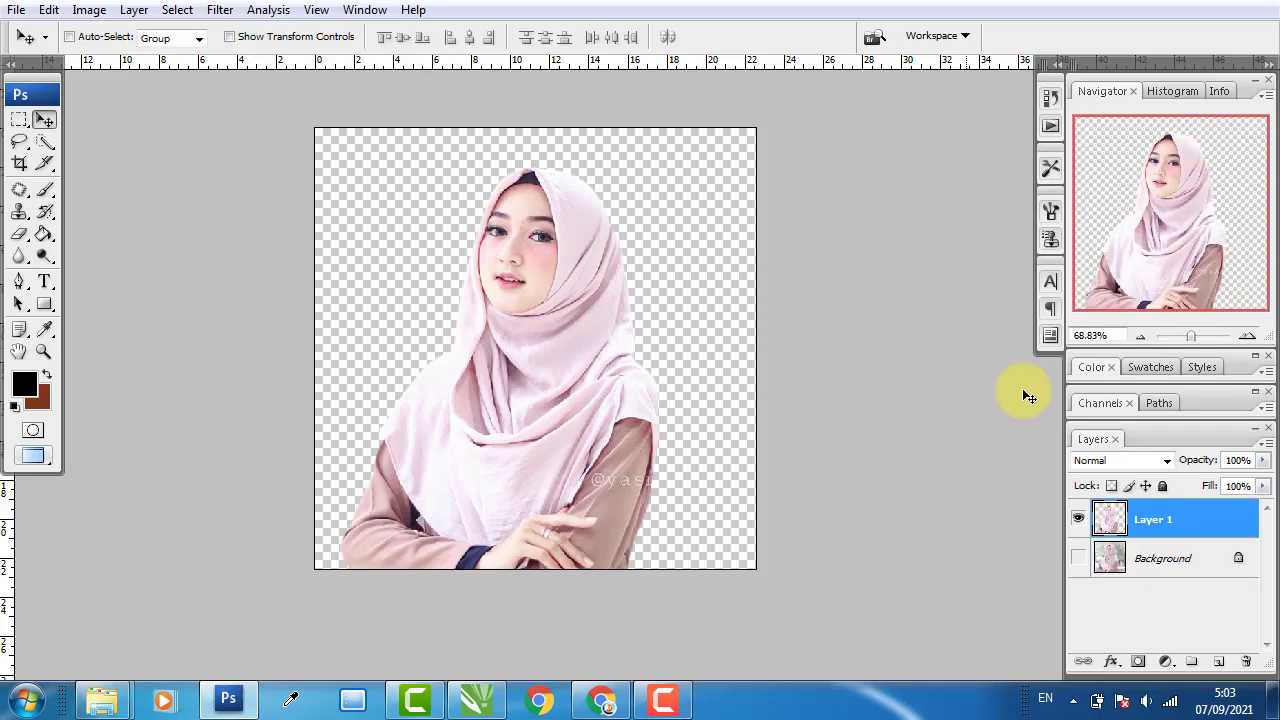
left_click(1080, 560)
left_click(1079, 520)
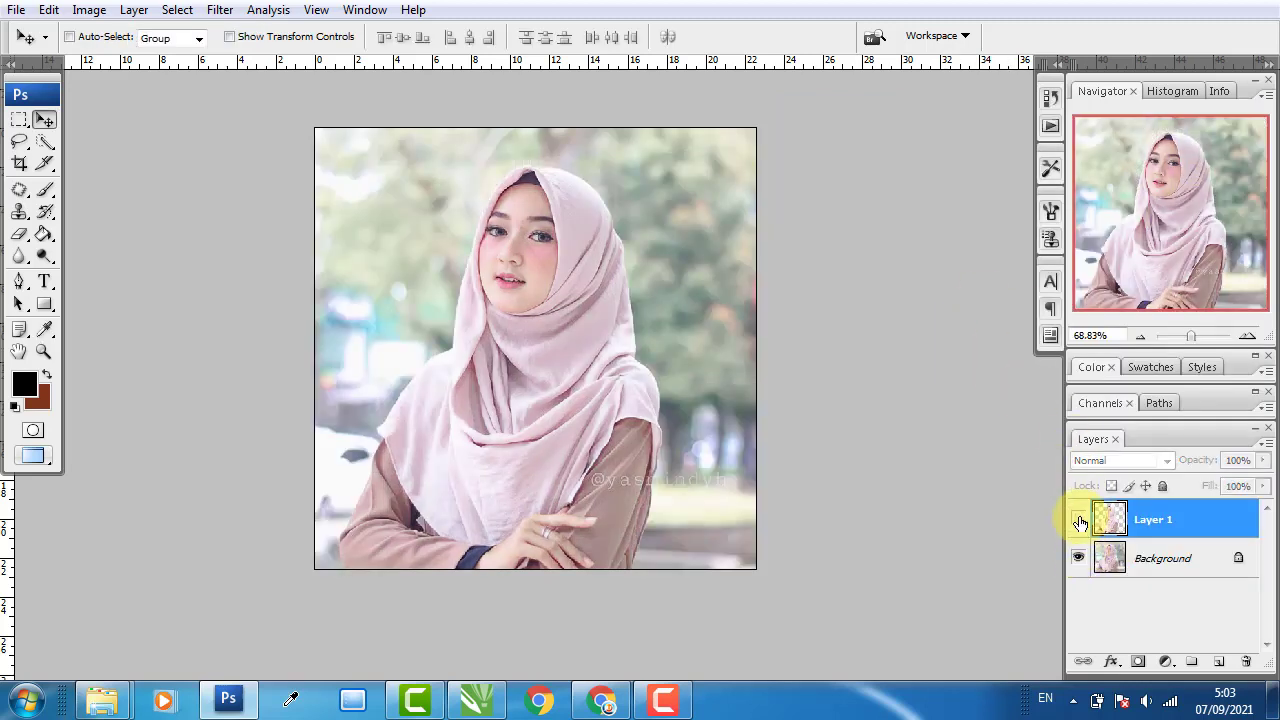
left_click(1079, 520)
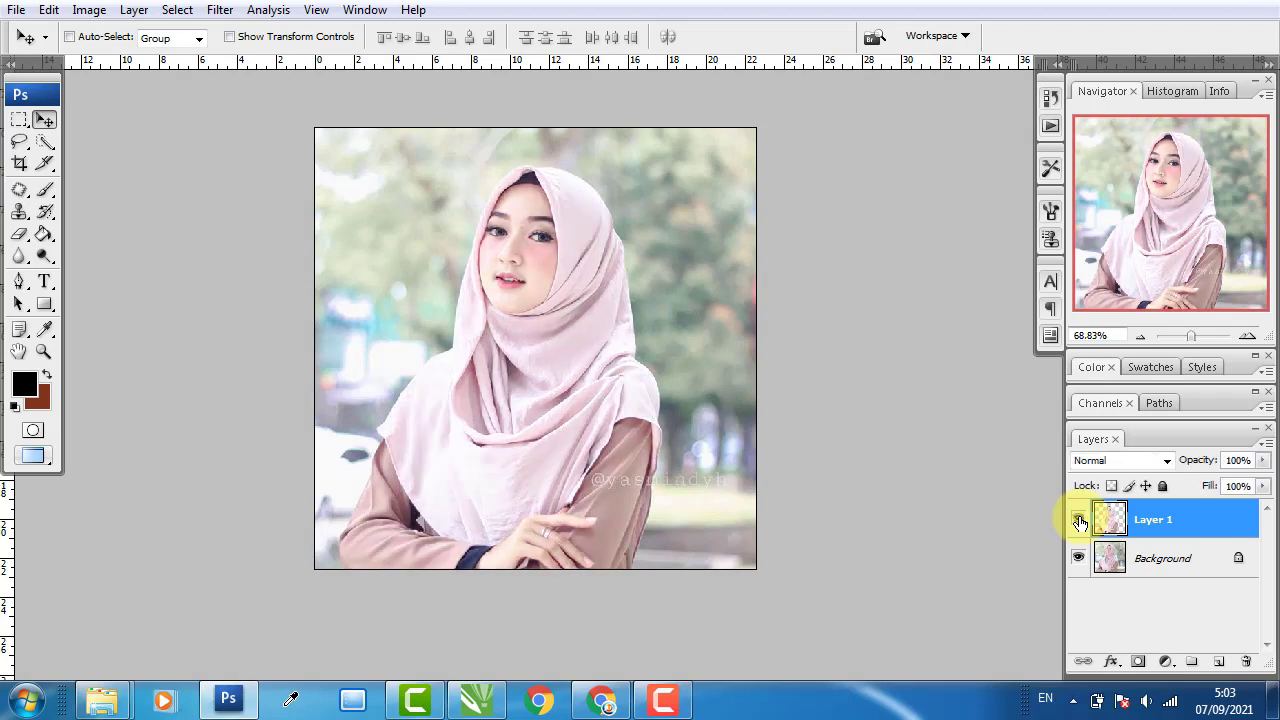
left_click(1078, 560)
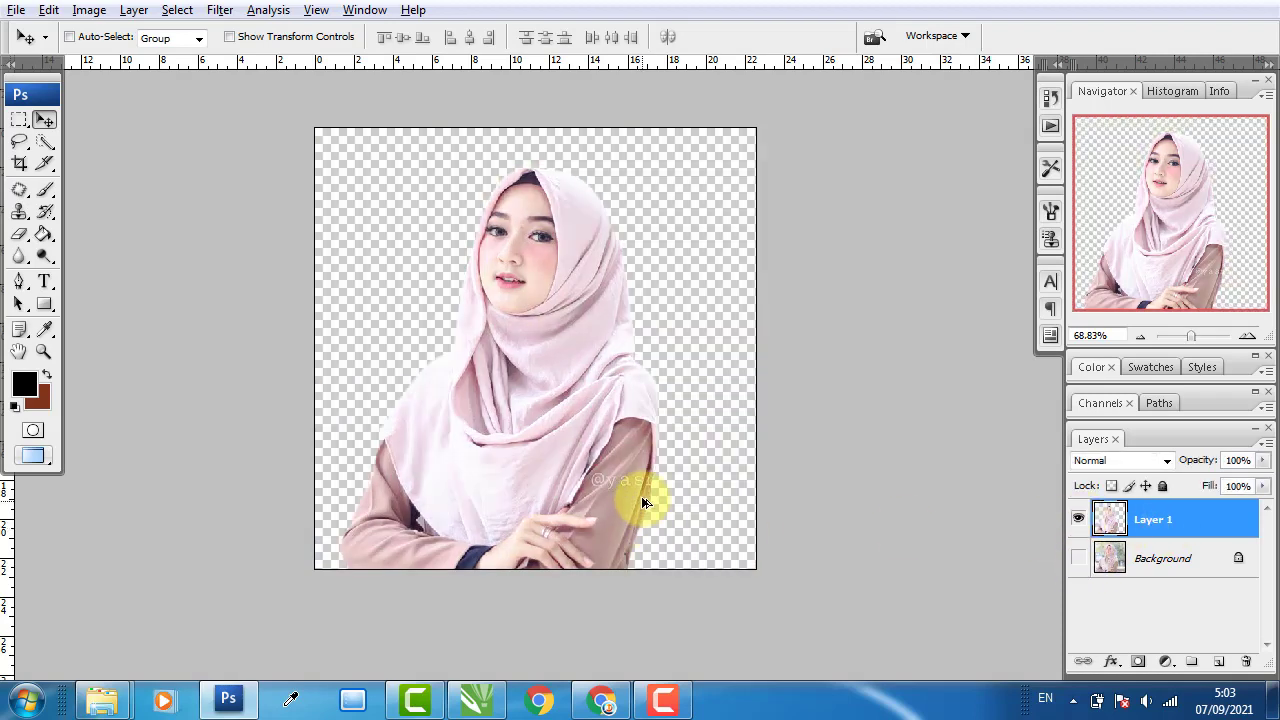
scroll(643, 503, "up", 5)
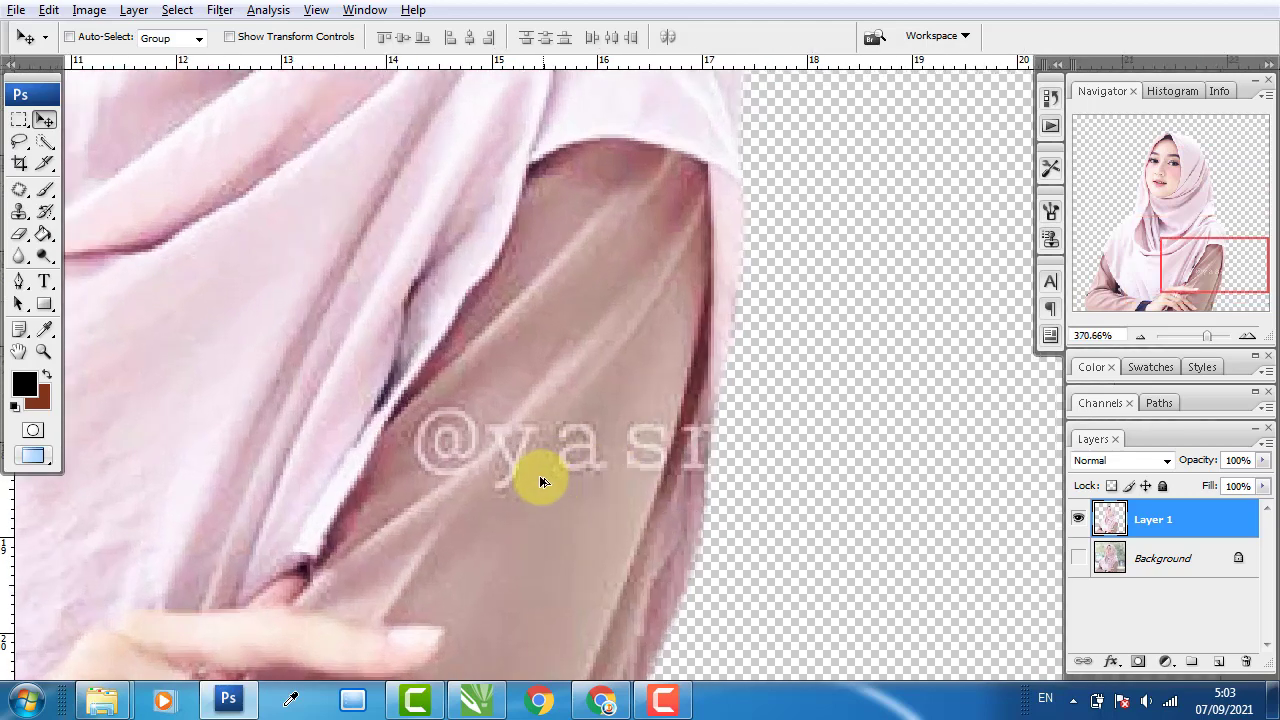
- Clone nearby sleeve texture over the watermark's @ symbol with the Clone Stamp
scroll(540, 482, "up", 3)
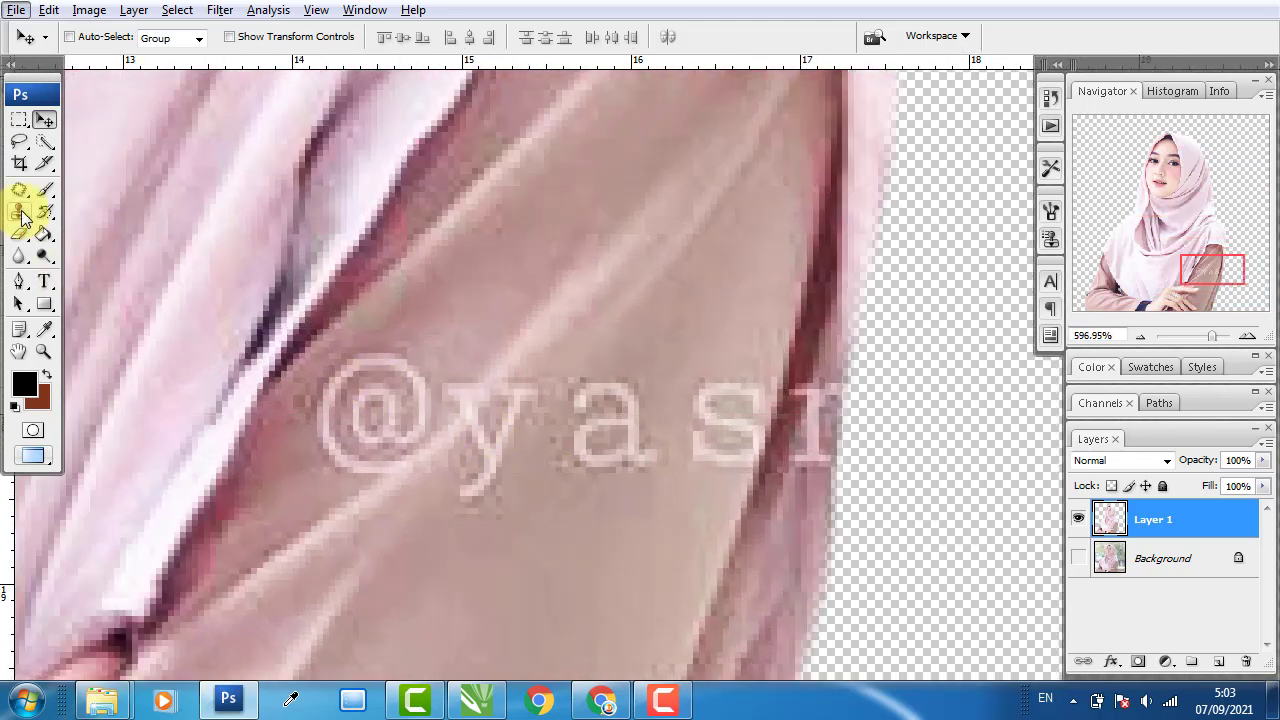
left_click(20, 212)
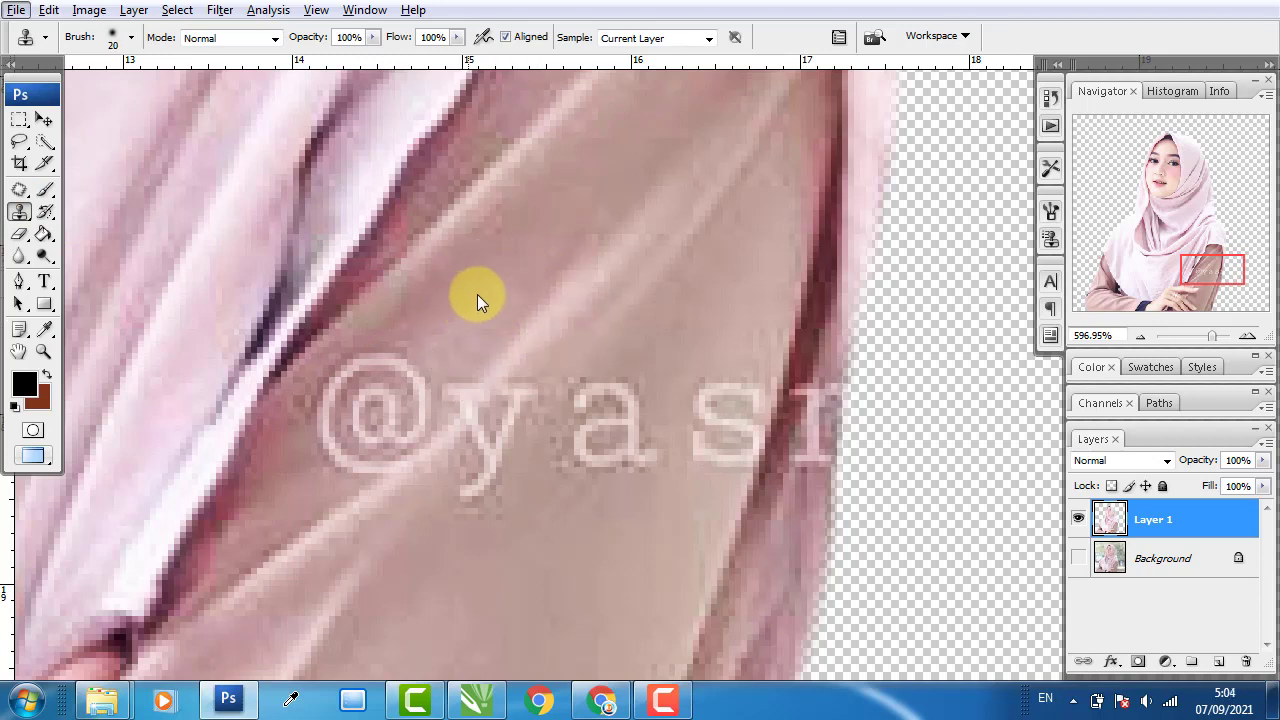
scroll(414, 366, "up", 2)
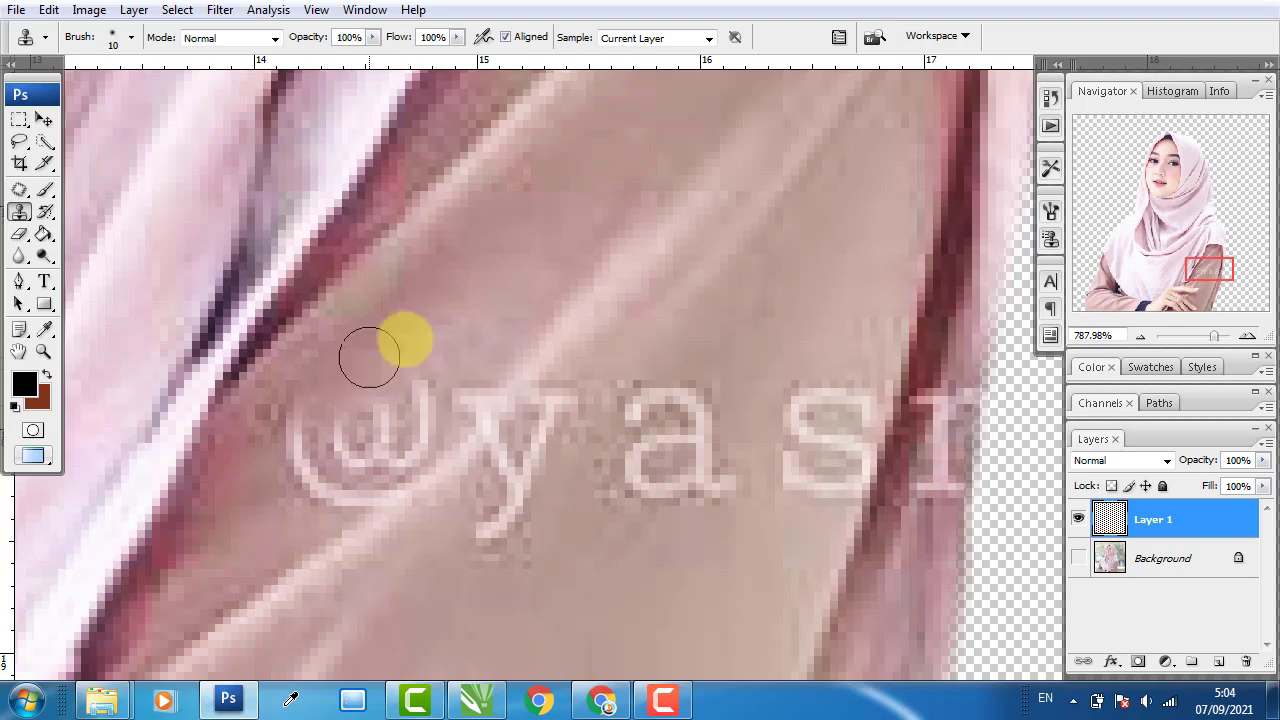
left_click_drag(414, 406, 394, 363)
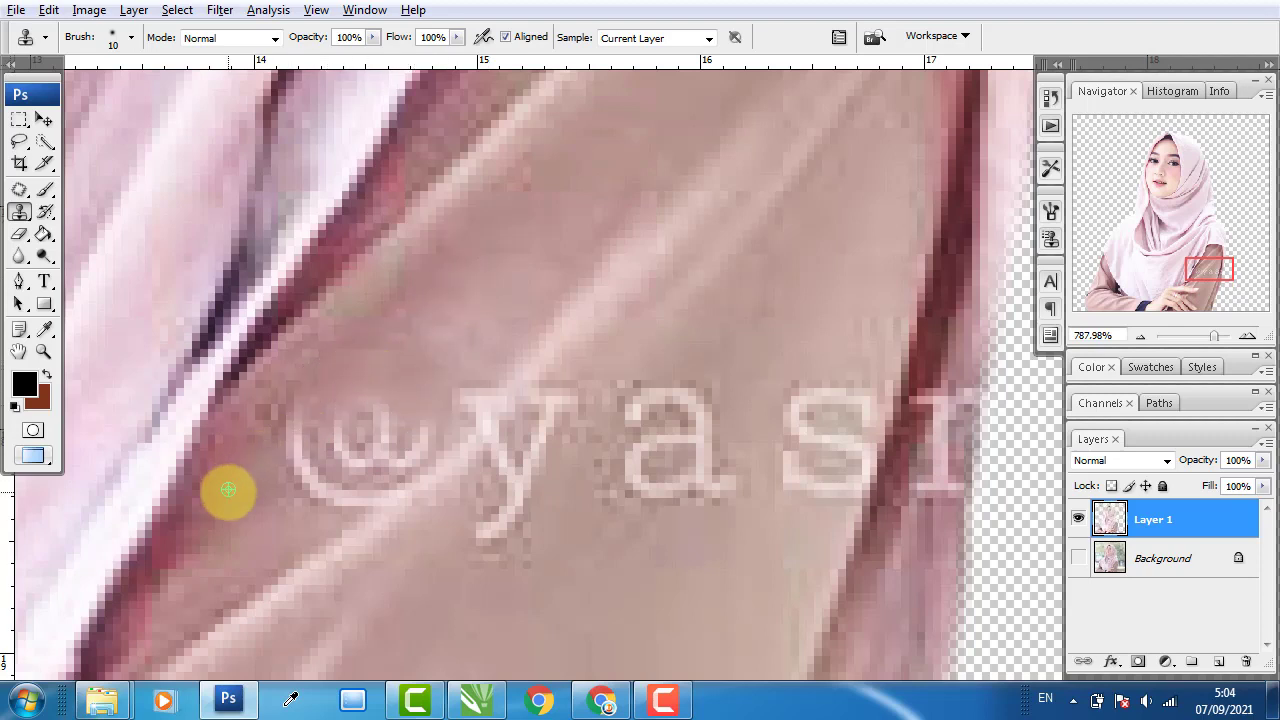
key("ctrl+z")
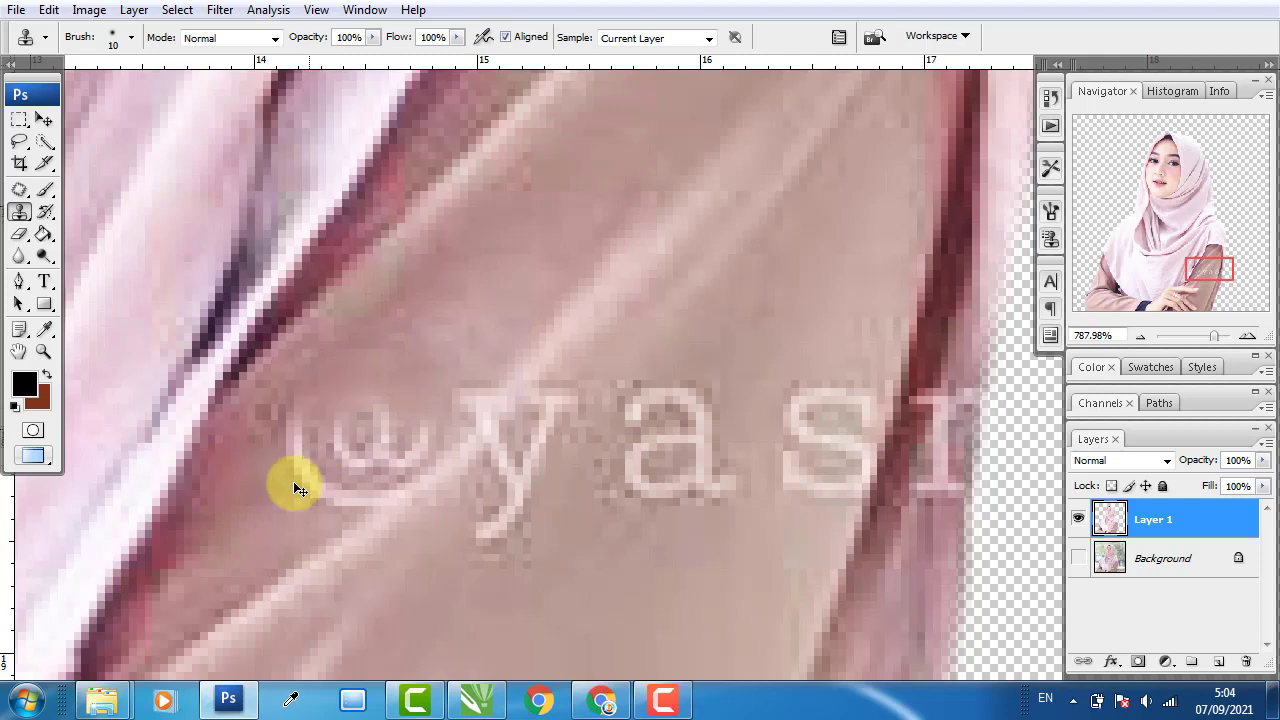
mouse_move(264, 531)
left_mouse_down()
mouse_move(314, 474)
mouse_move(354, 480)
mouse_move(400, 426)
mouse_move(346, 477)
mouse_move(385, 430)
left_mouse_up()
left_click_drag(396, 366, 309, 423)
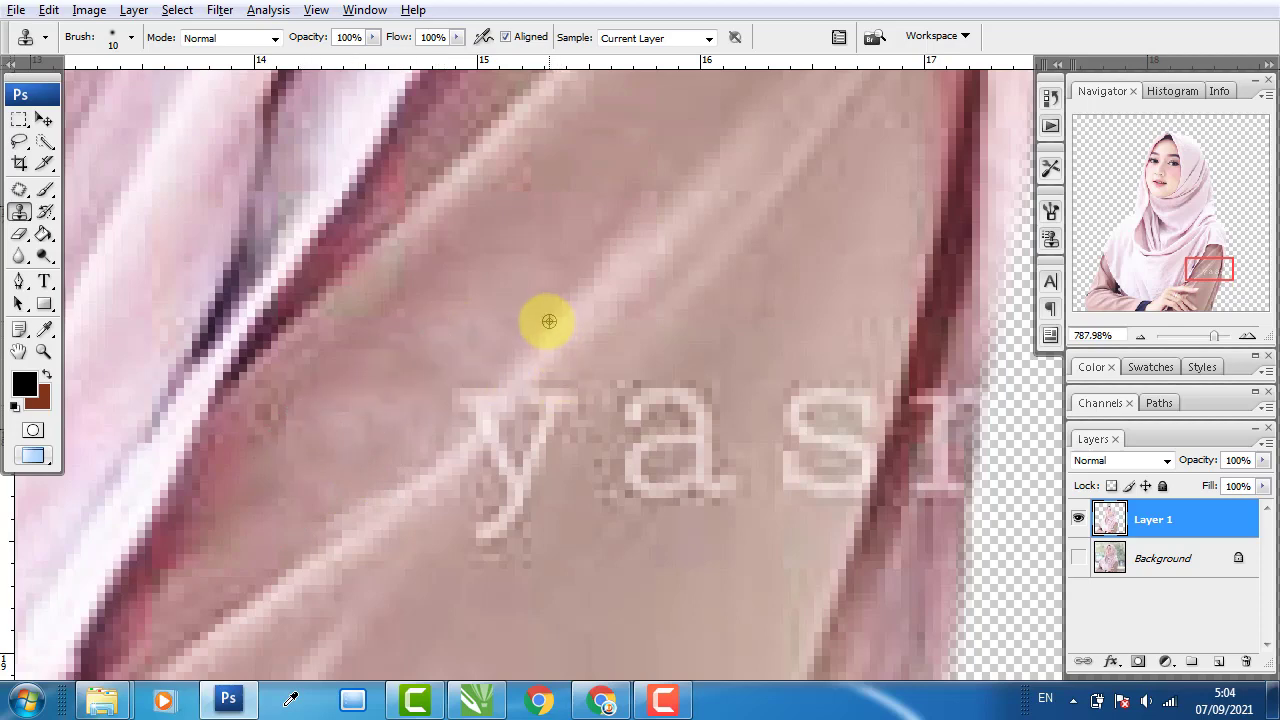
- Enlarge the clone brush and paint sleeve fabric over the remaining watermark letters
scroll(551, 363, "down", 2)
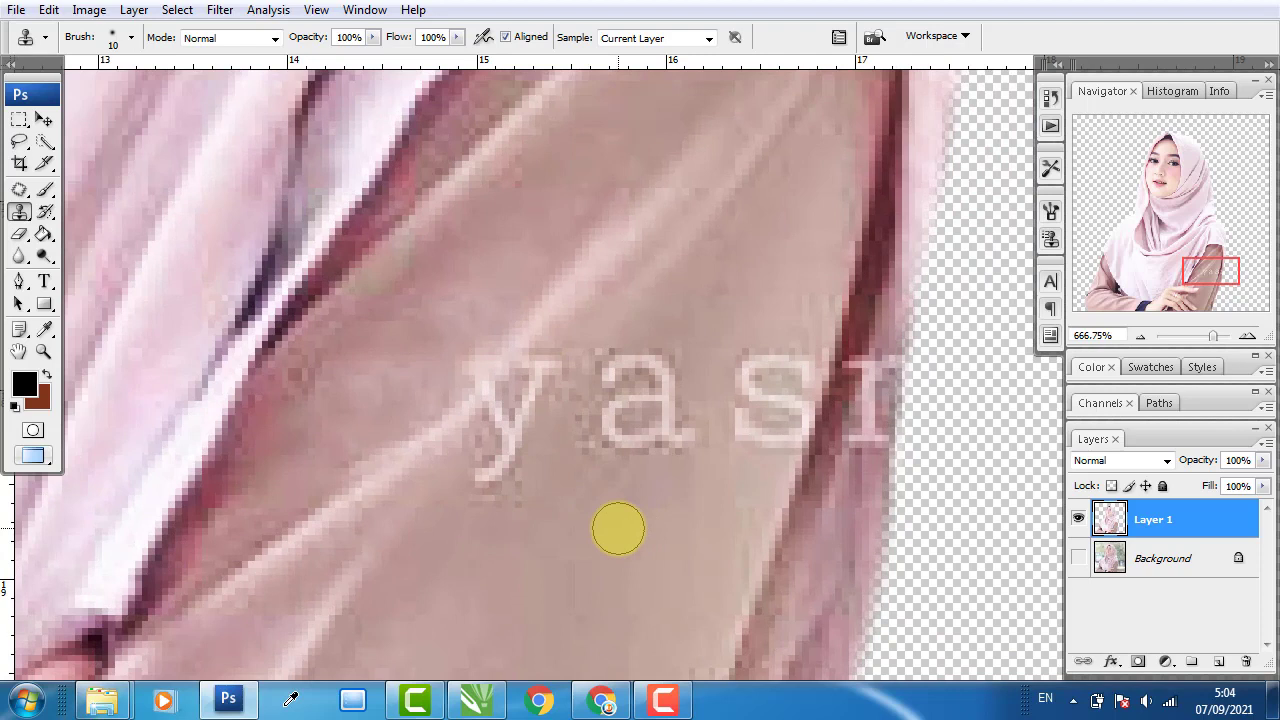
key("bracketright")
key("bracketright")
key("bracketright")
mouse_move(608, 500)
left_mouse_down()
mouse_move(654, 405)
mouse_move(629, 394)
left_mouse_up()
left_click(614, 511, "alt")
mouse_move(723, 357)
left_mouse_down()
mouse_move(732, 405)
mouse_move(531, 456)
mouse_move(573, 393)
mouse_move(500, 515)
left_mouse_up()
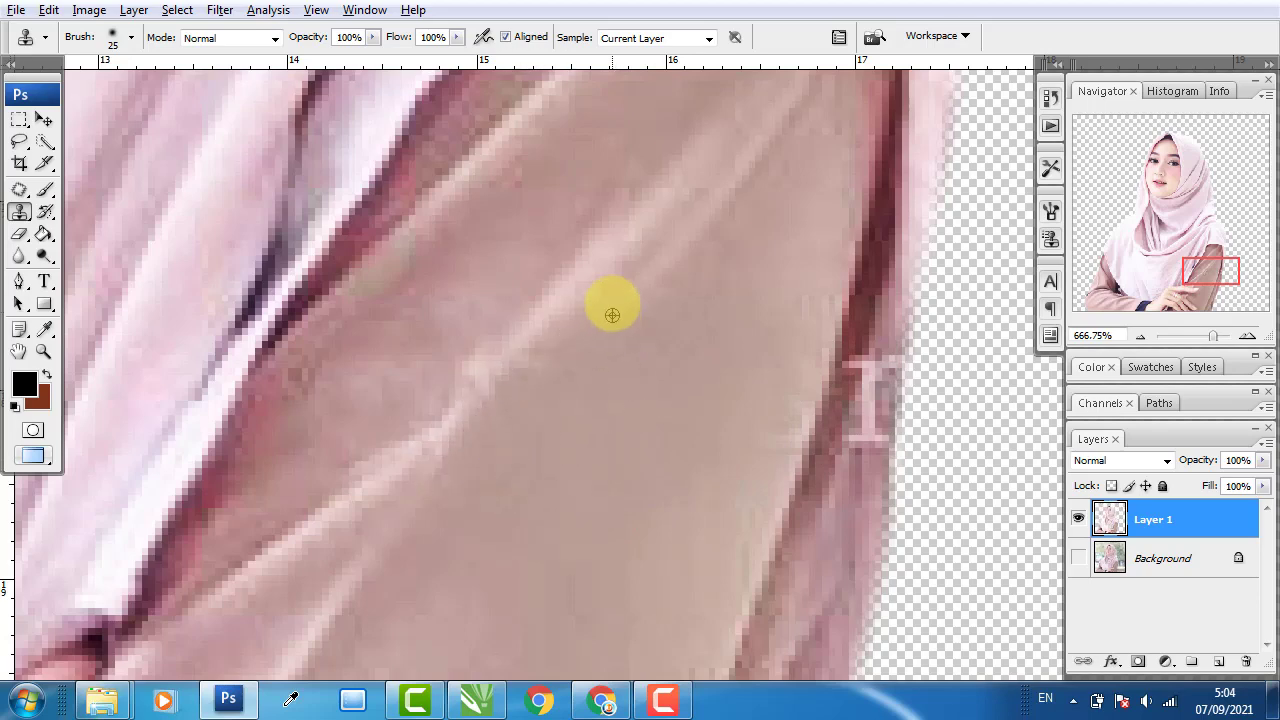
left_click(612, 315, "alt")
left_click_drag(457, 400, 477, 394)
left_click_drag(700, 363, 436, 403)
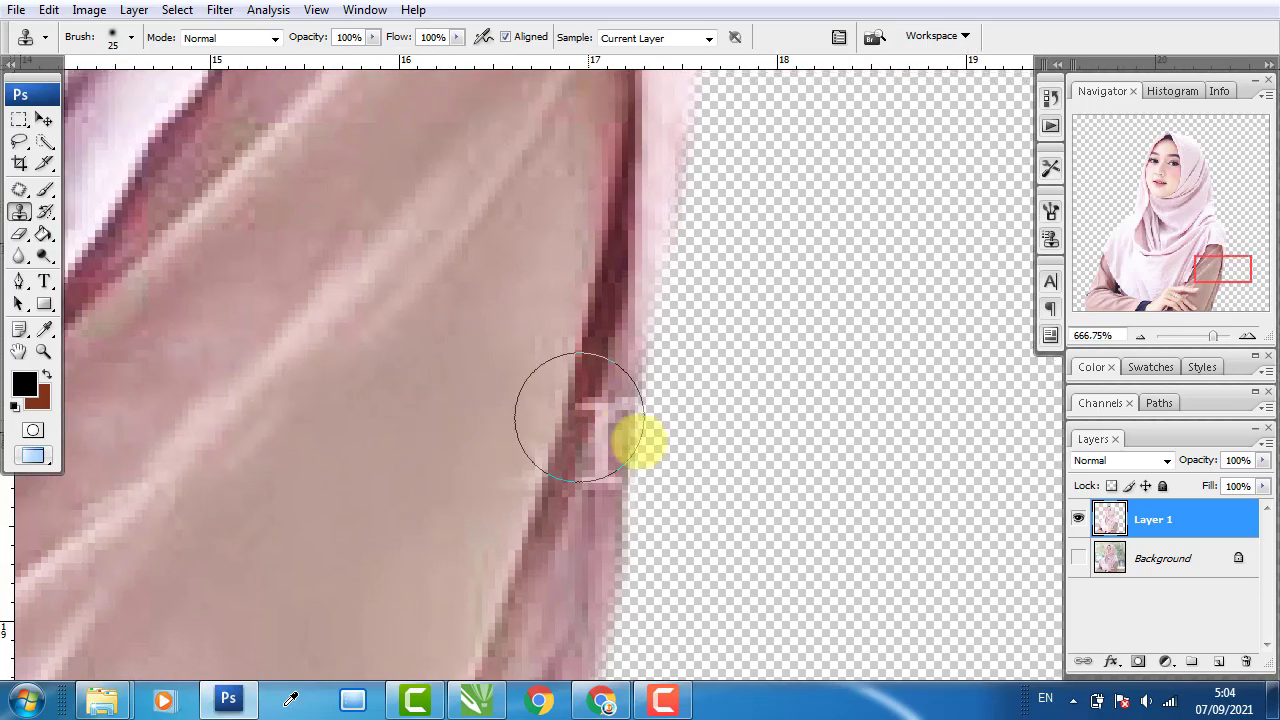
left_click_drag(586, 457, 577, 443)
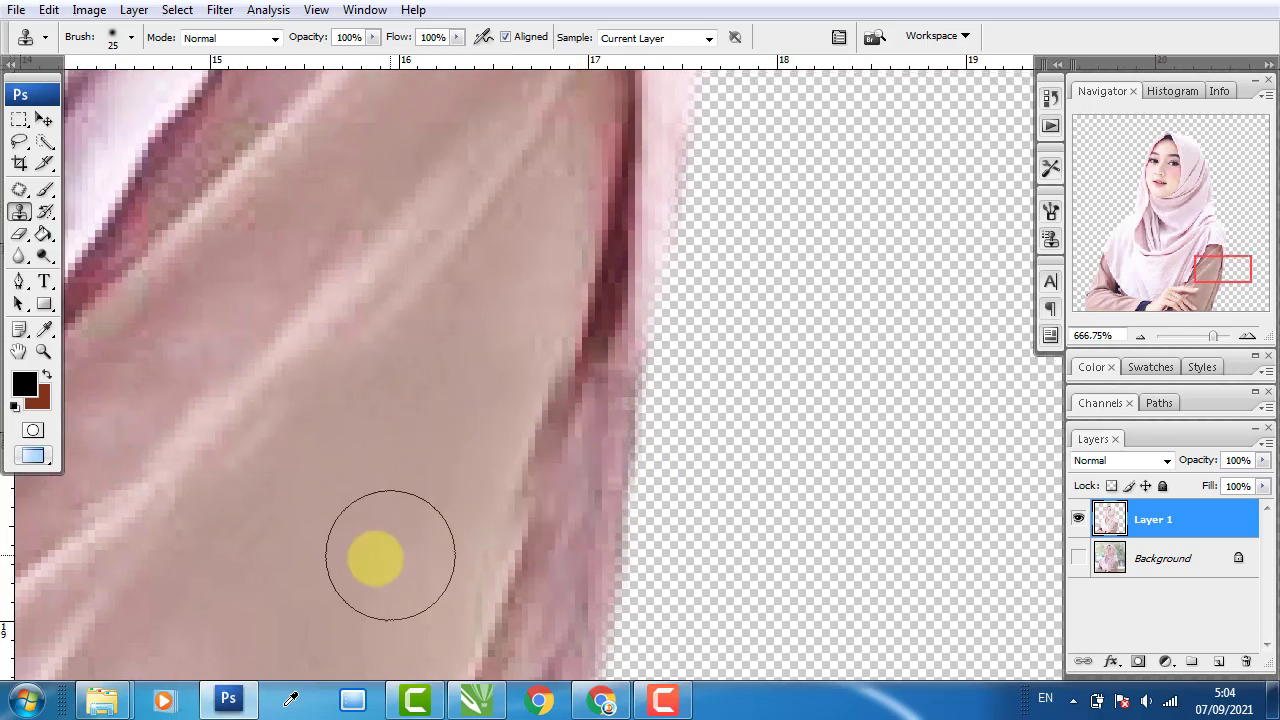
scroll(390, 555, "down", 8)
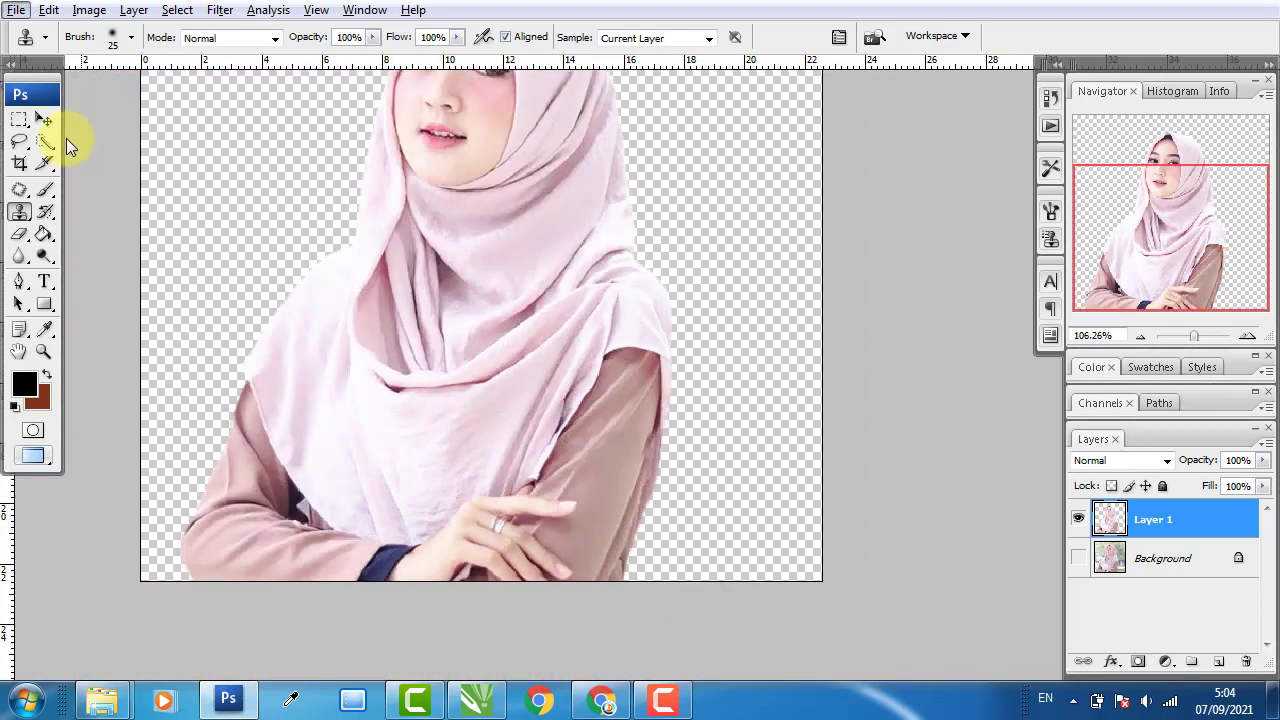
left_click(44, 120)
- Crop the canvas to a tight portrait frame around the woman, extended above her head
scroll(471, 337, "down", 4)
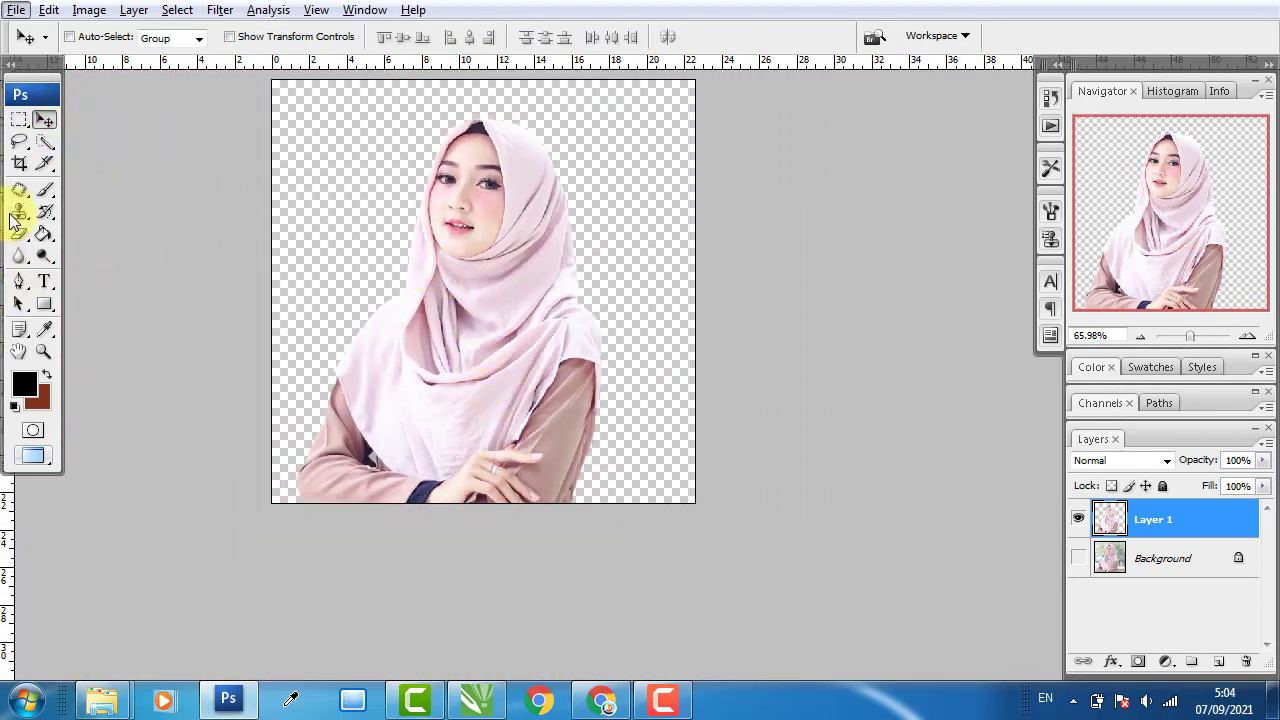
left_click(19, 166)
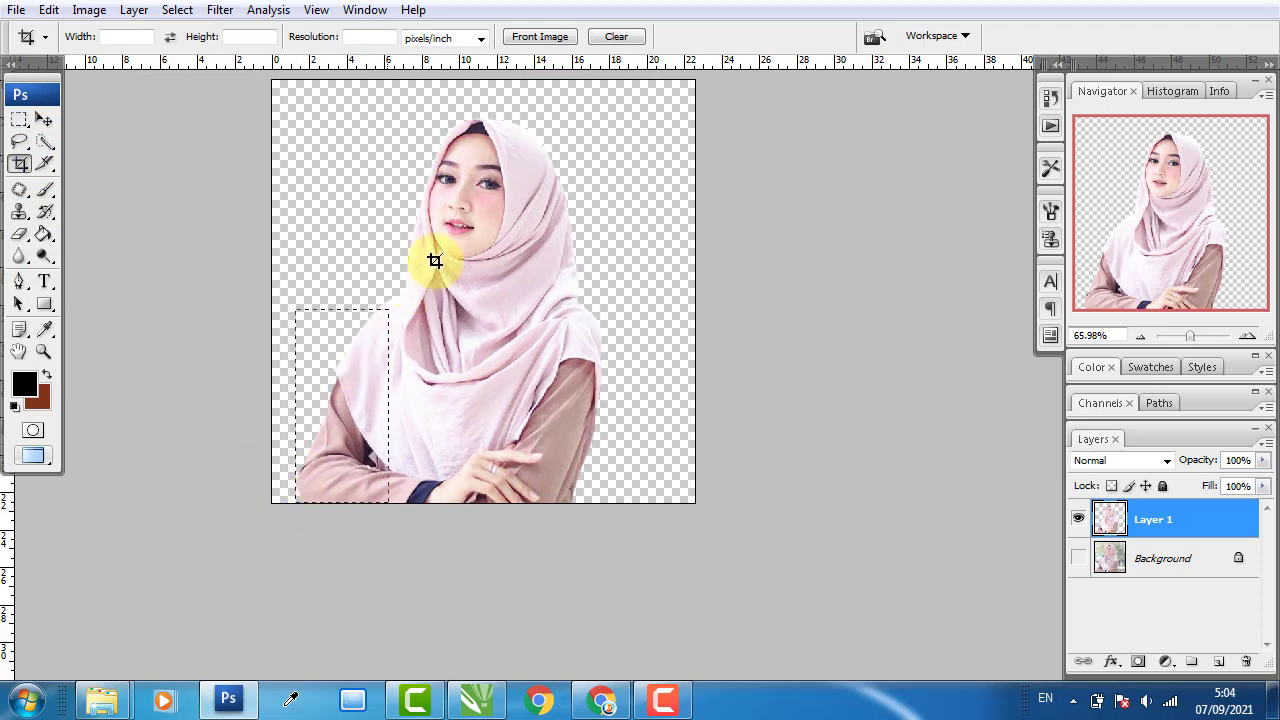
left_click_drag(434, 261, 613, 131)
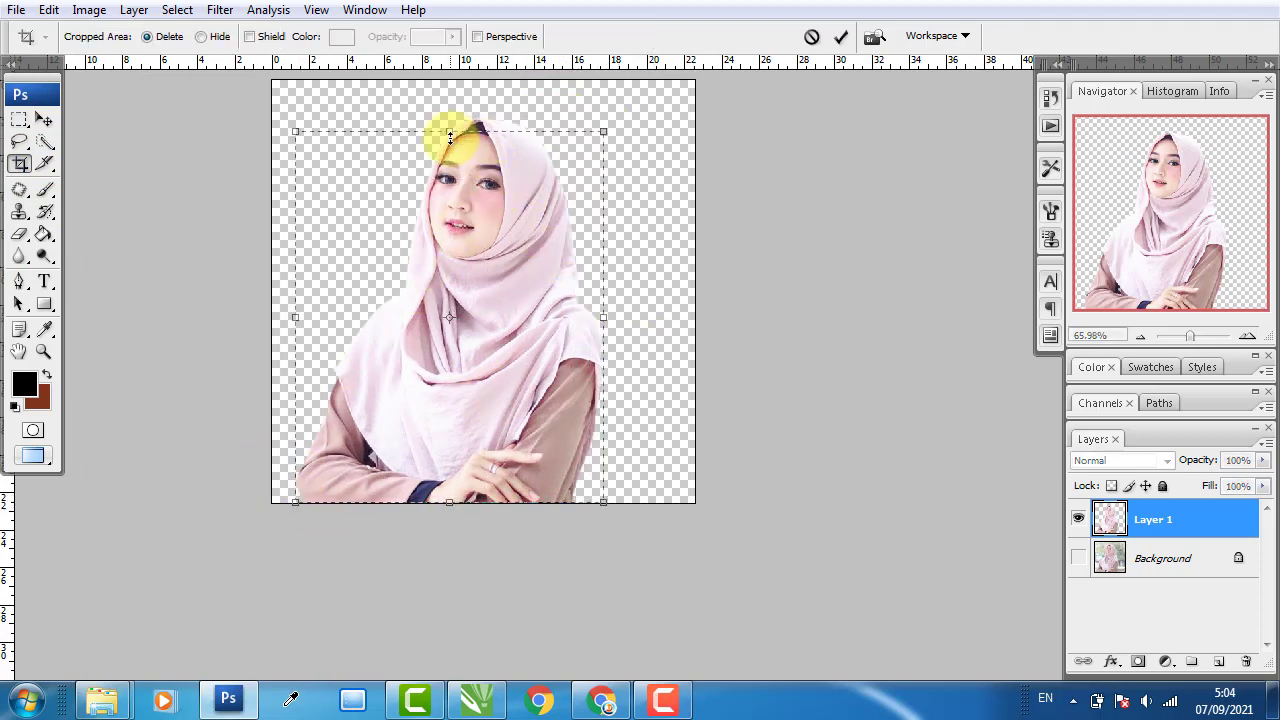
left_click_drag(447, 136, 449, 116)
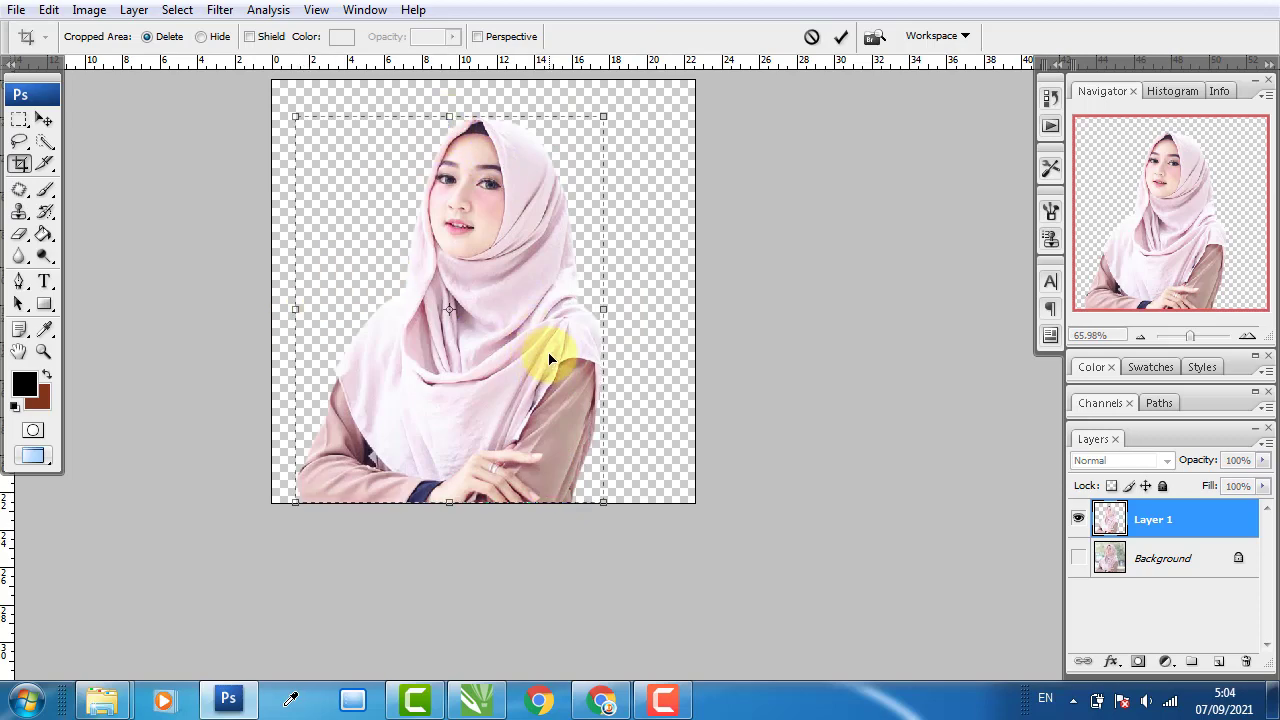
key("Return")
left_click(45, 120)
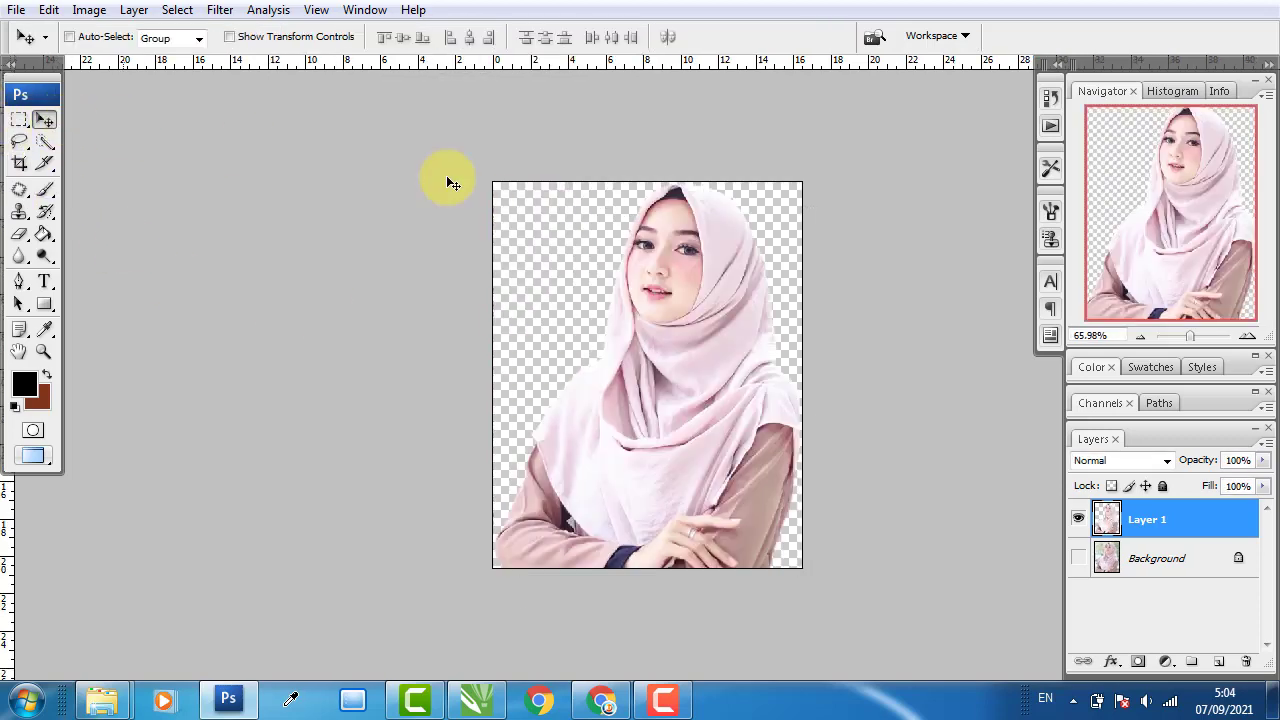
- Save the cropped cut-out to the Desktop as the PNG Foto asli utama - 2.png
left_click(48, 9)
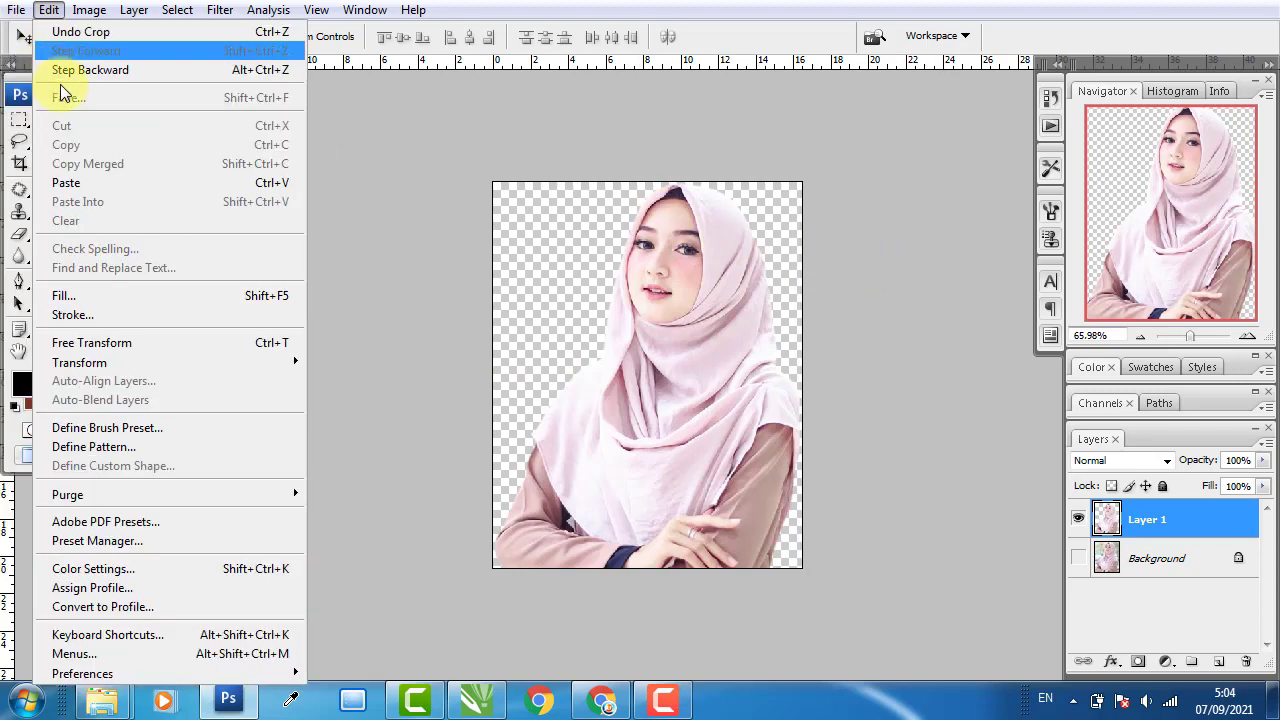
mouse_move(16, 10)
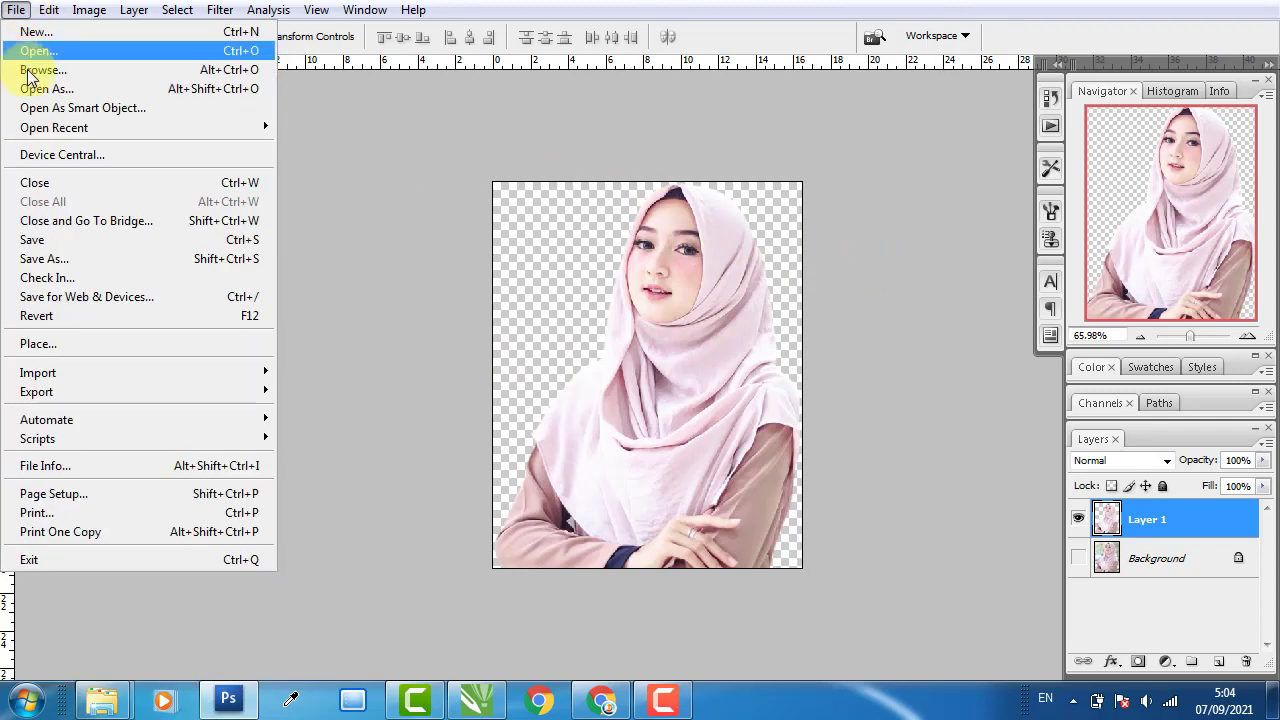
left_click(58, 262)
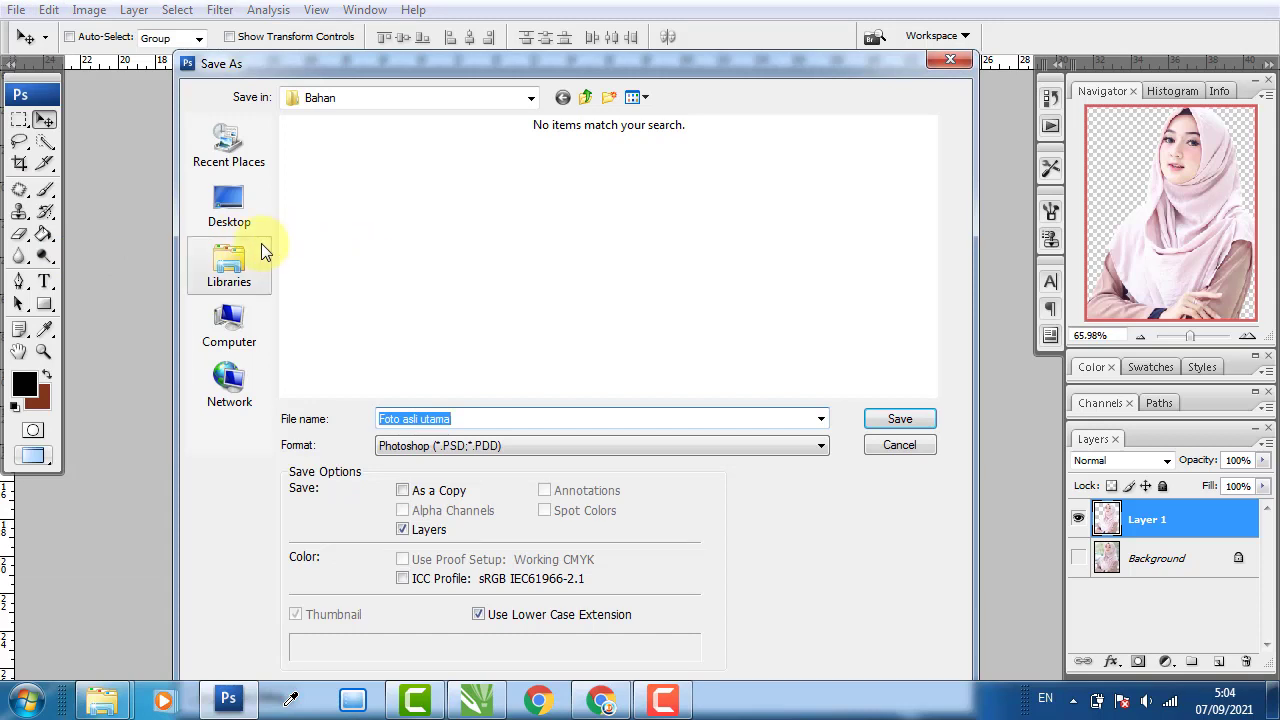
left_click(236, 228)
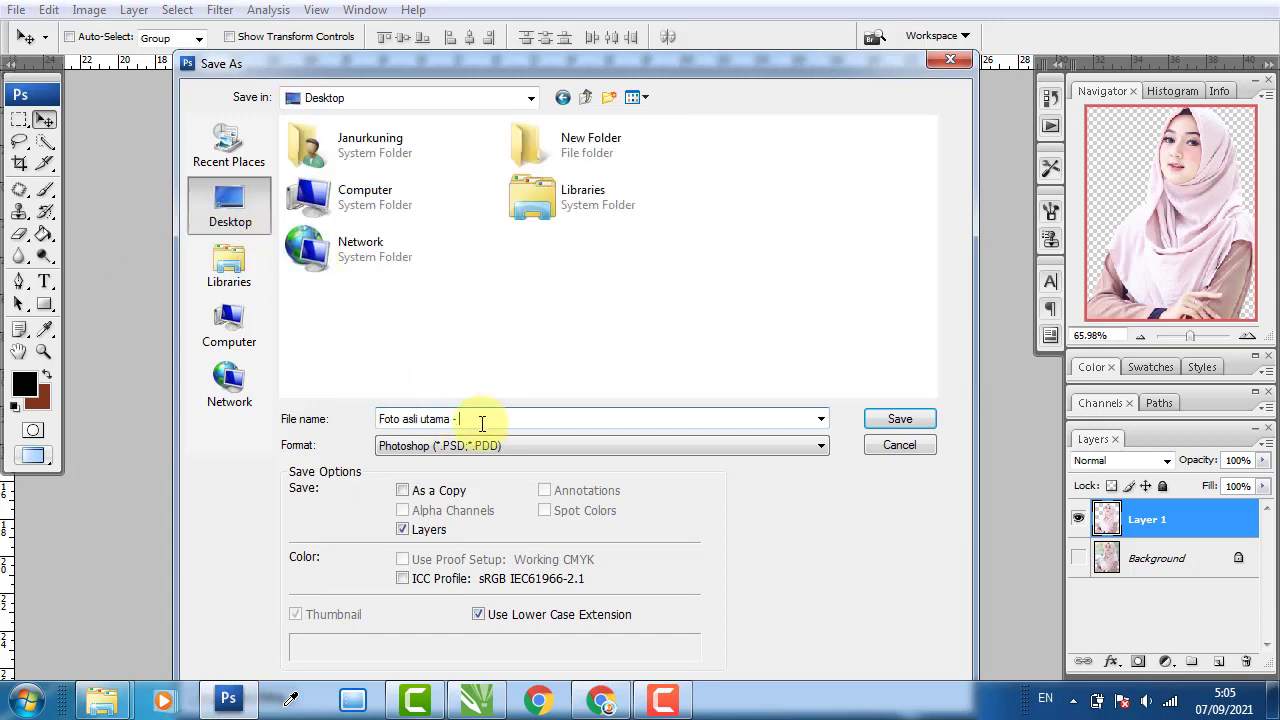
left_click(505, 442)
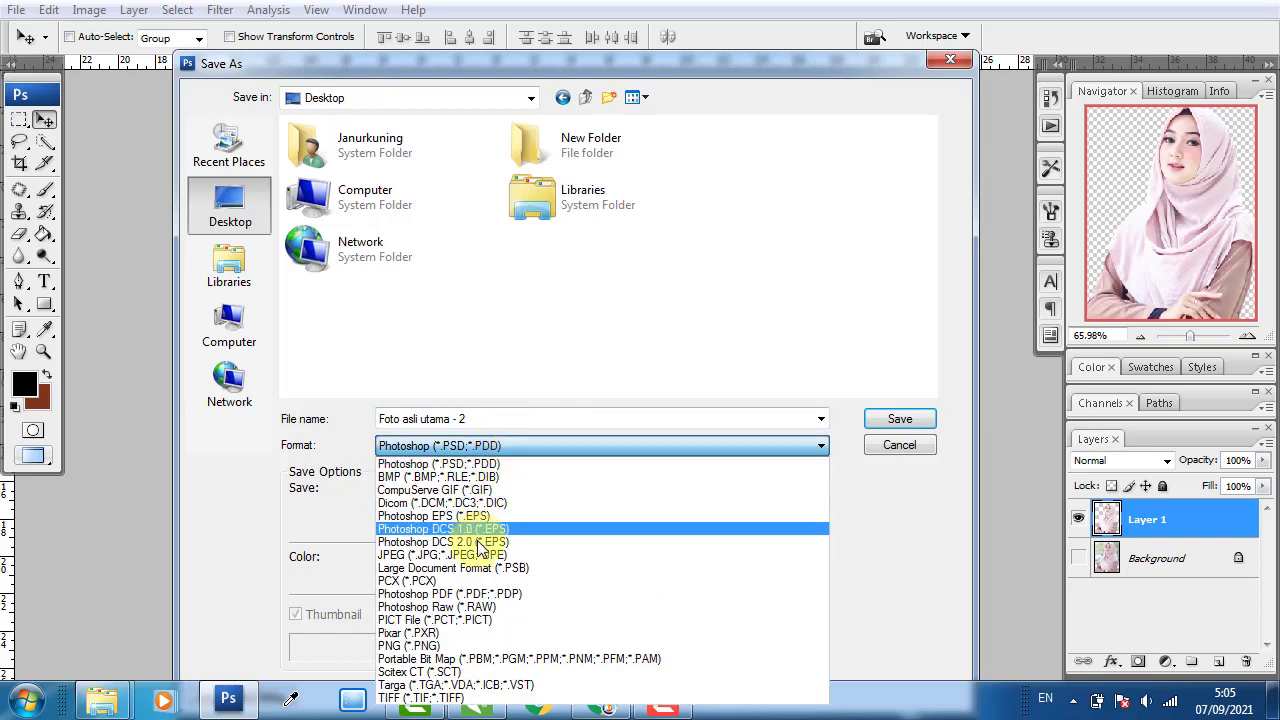
left_click(420, 646)
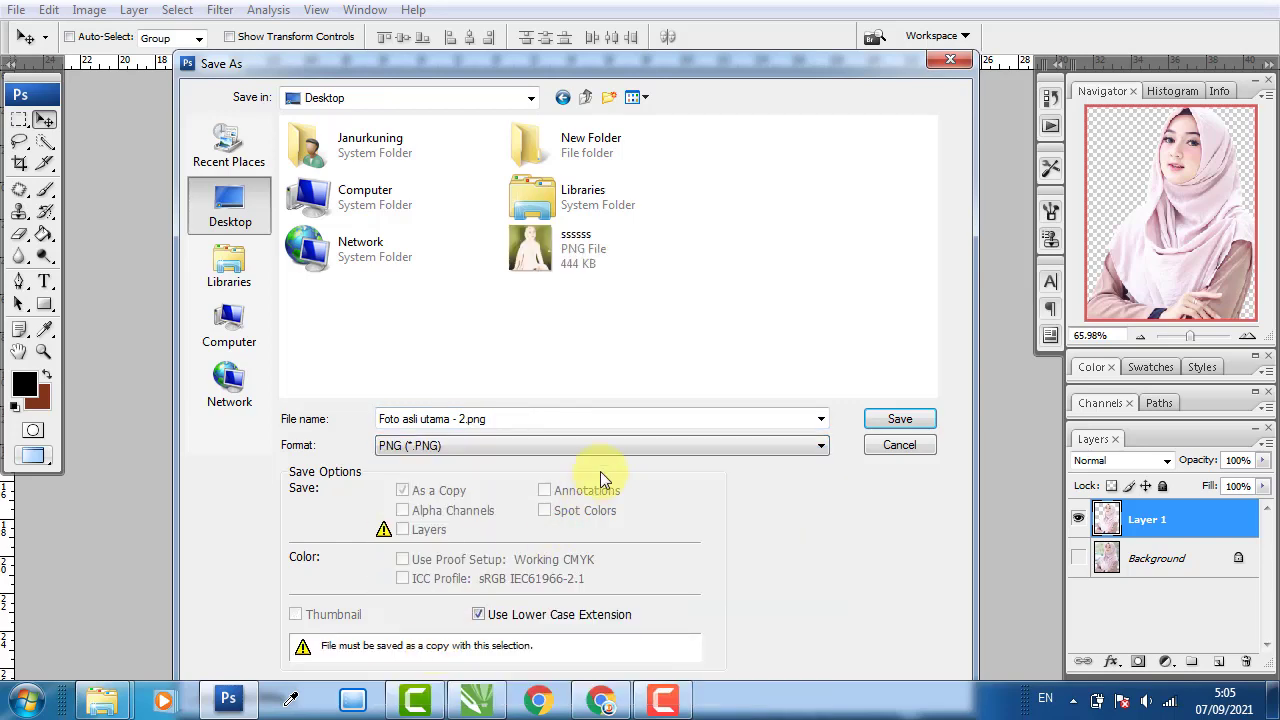
left_click(882, 421)
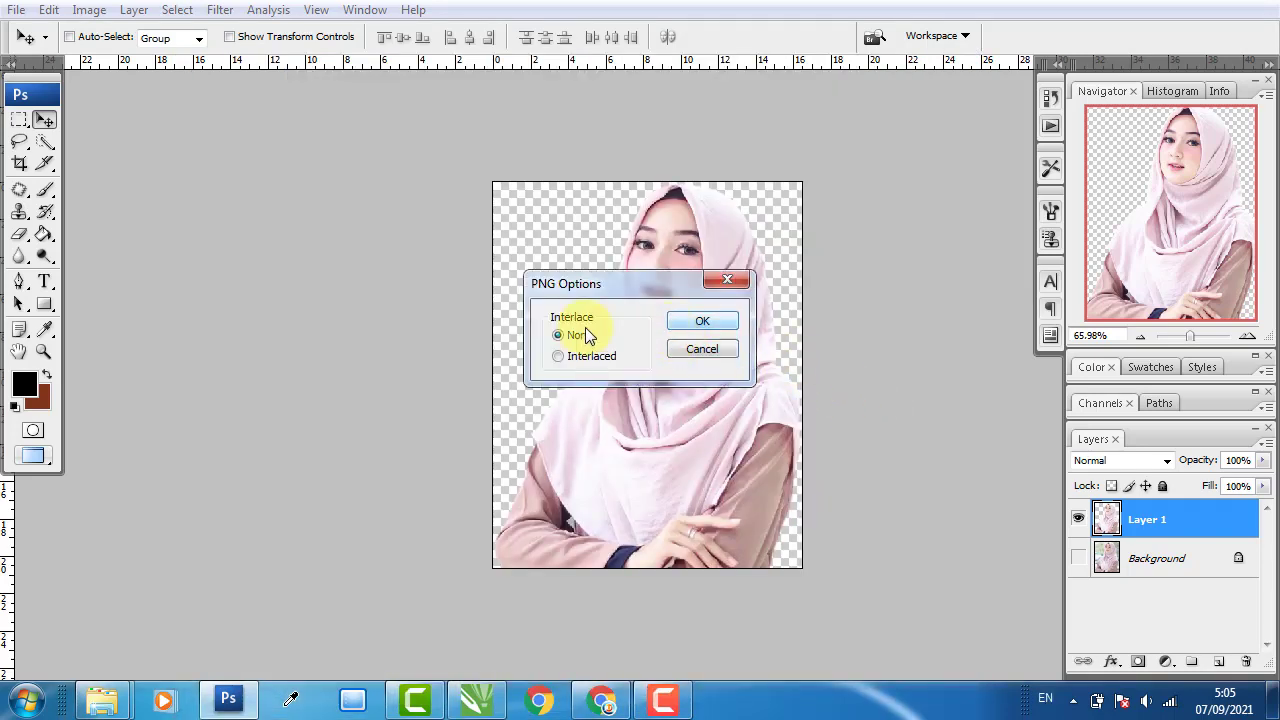
left_click(728, 321)
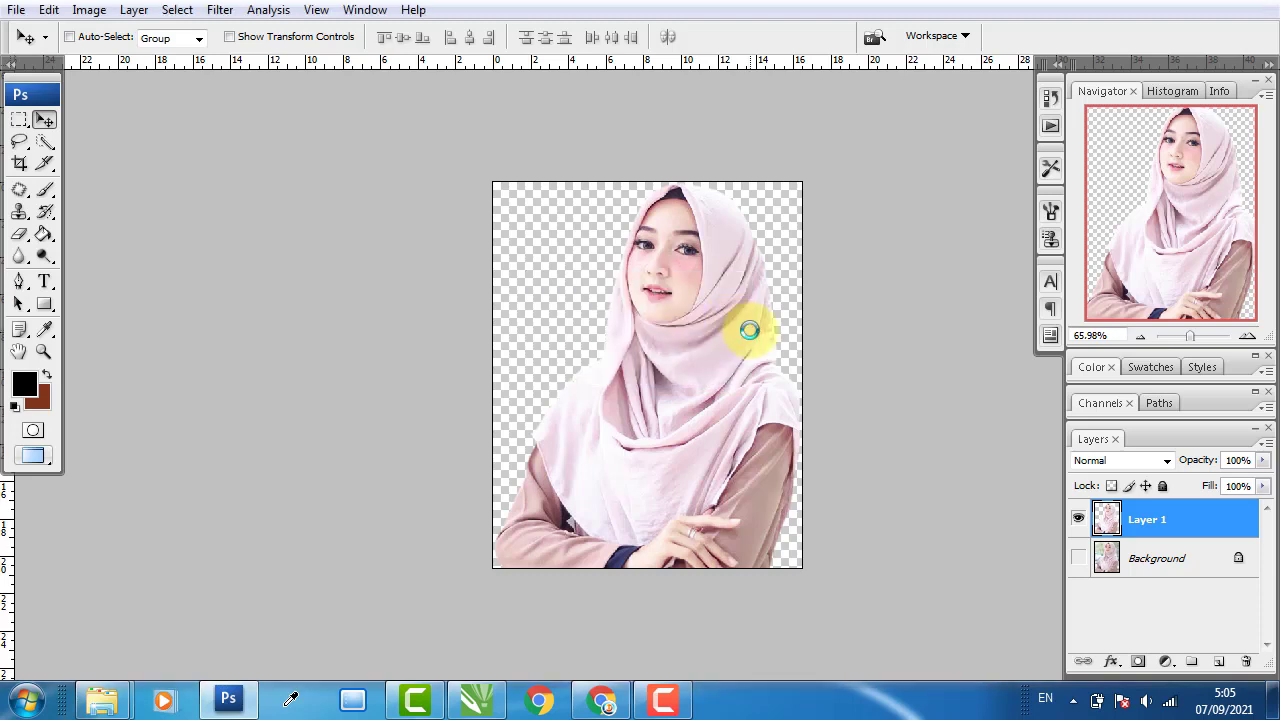
scroll(629, 460, "down", 1)
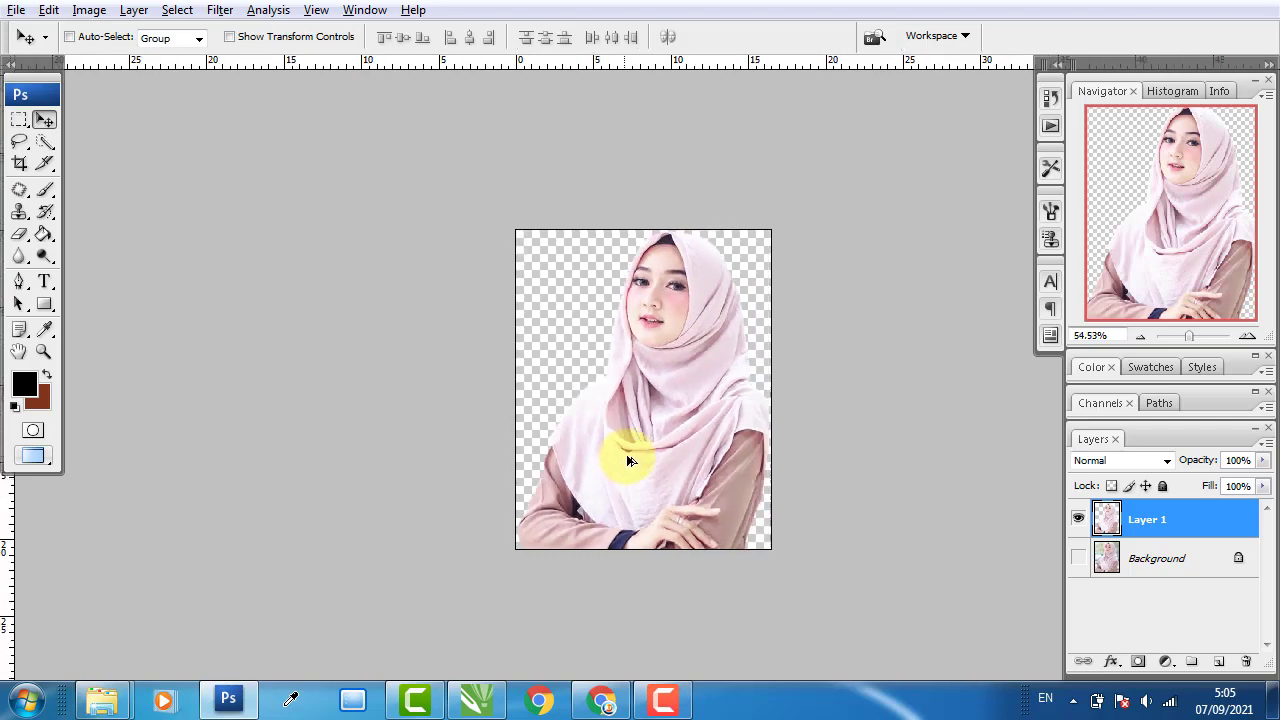
key("f")
key("Escape")
- Return to the normal window view and quit Photoshop without saving changes
key("f")
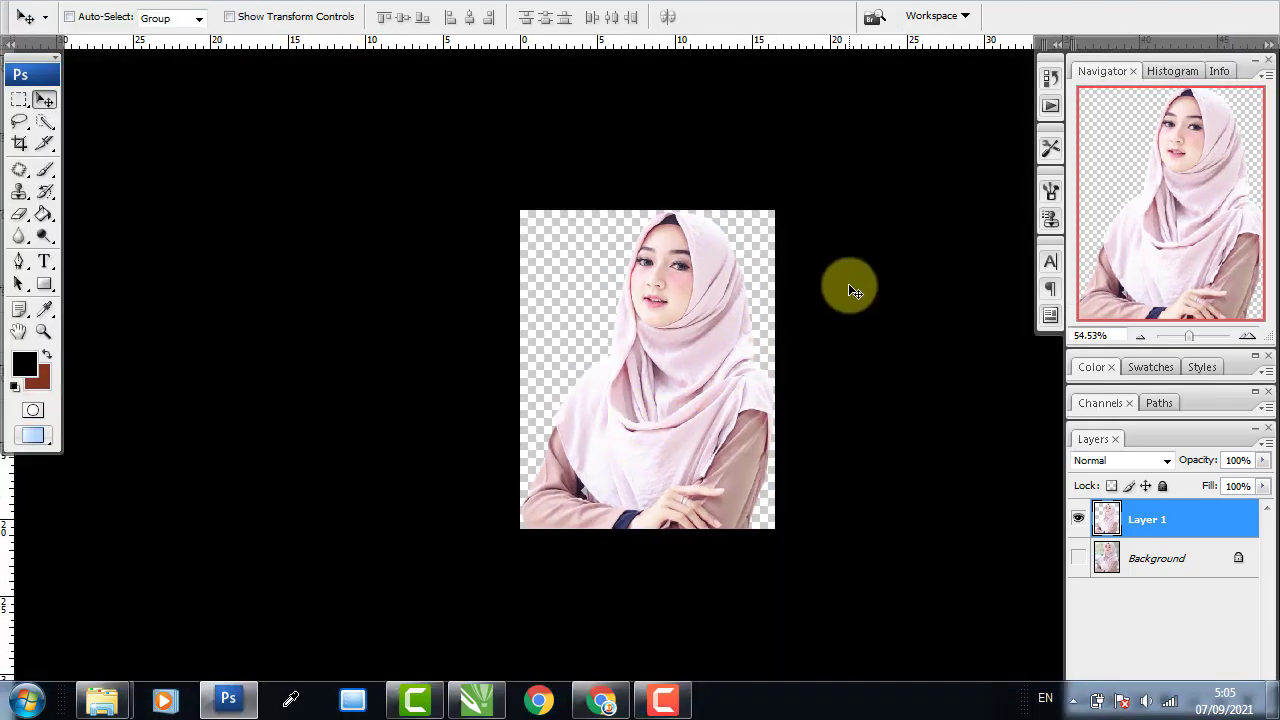
key("f")
left_click(1253, 9)
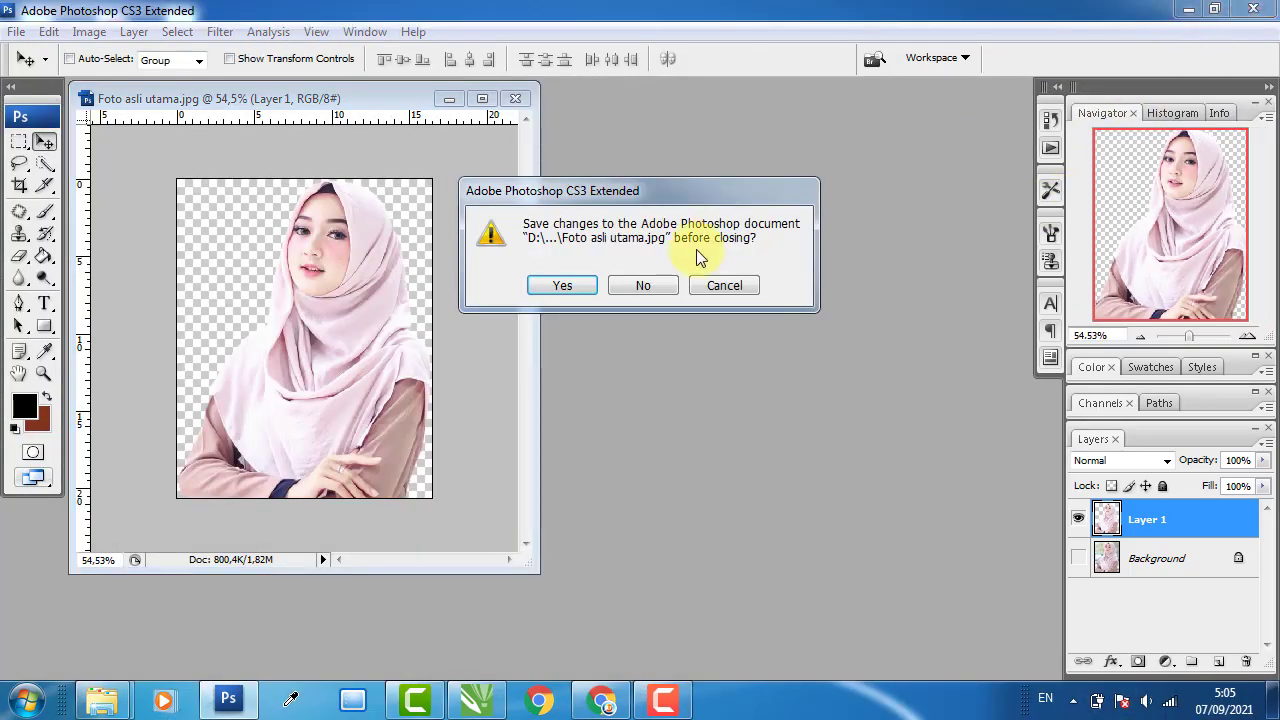
left_click(643, 286)
- Preview Foto asli utama - 2 from the desktop in Photo Viewer, then close it
left_click(1274, 699)
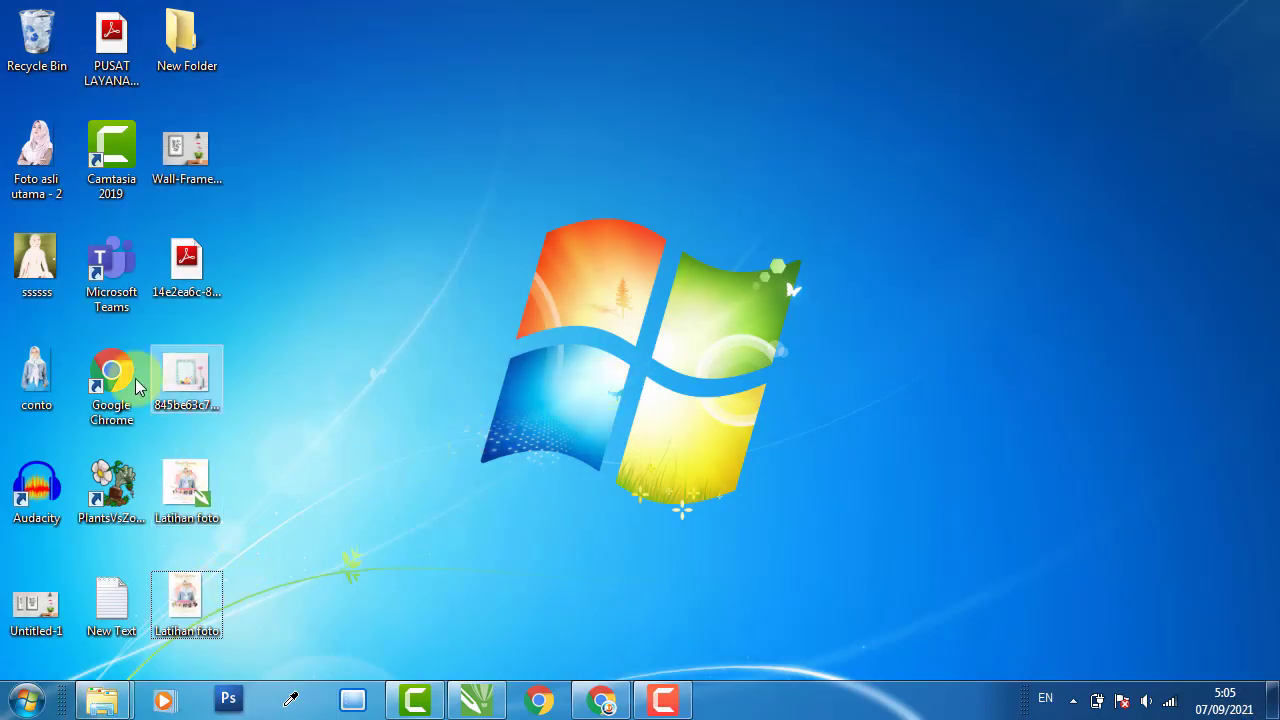
left_click(36, 160)
double_click(36, 160)
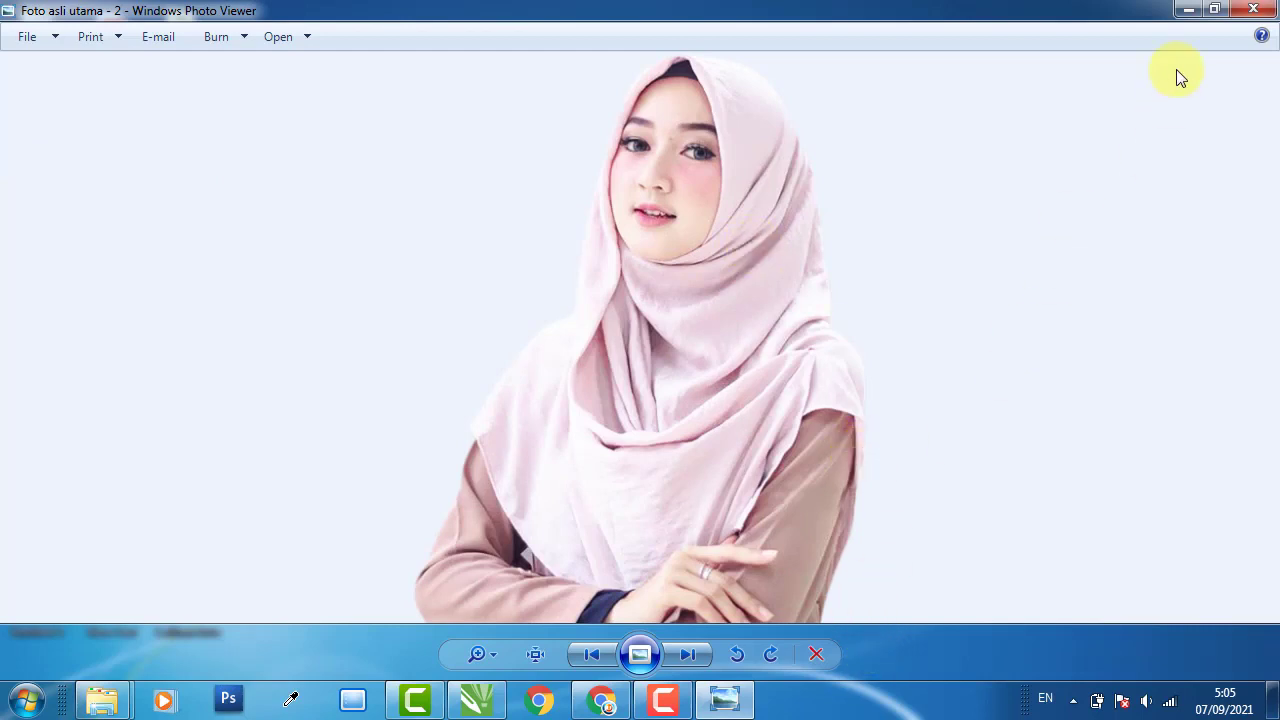
left_click(1262, 12)
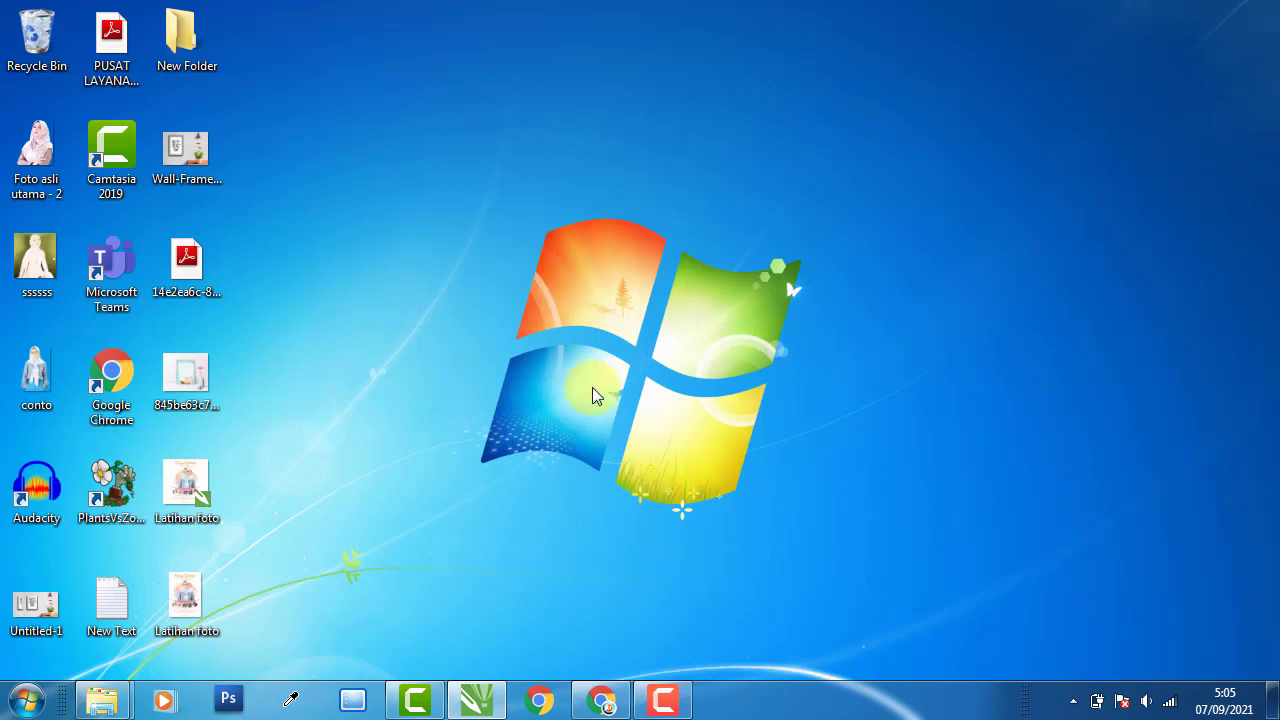
- Create a new A4 document named Latihan - 2
left_click(490, 708)
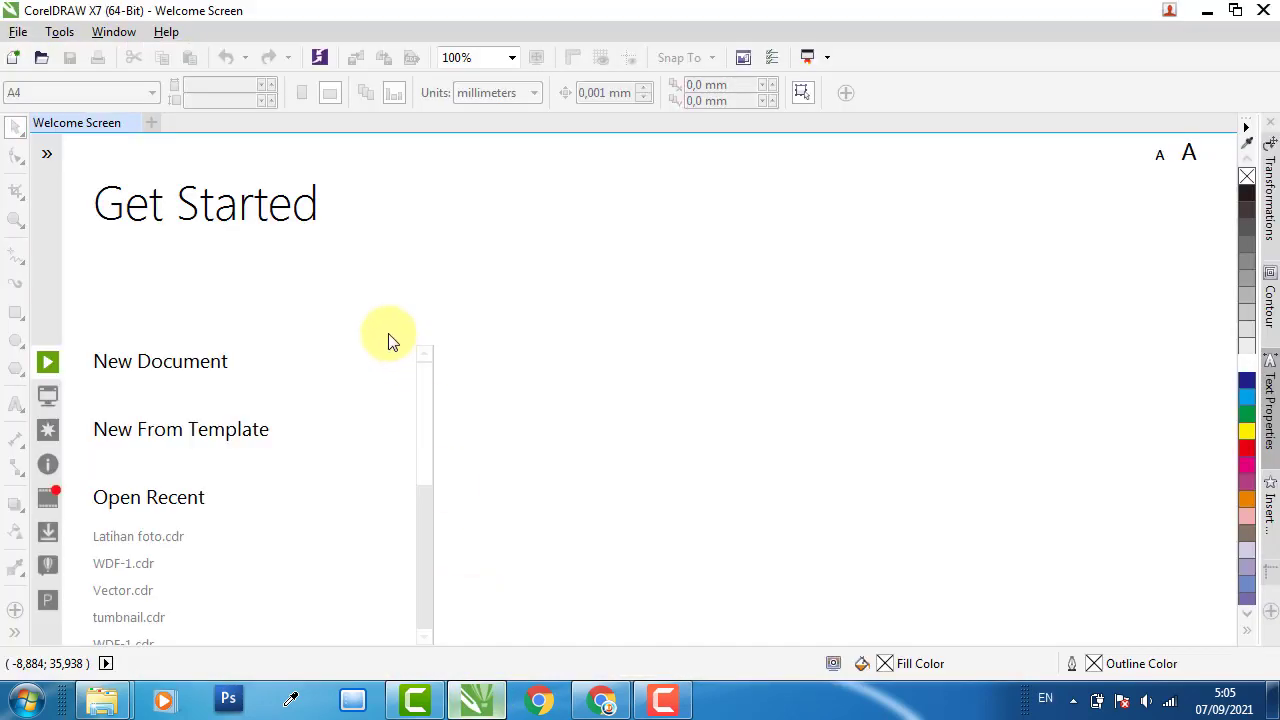
left_click(155, 370)
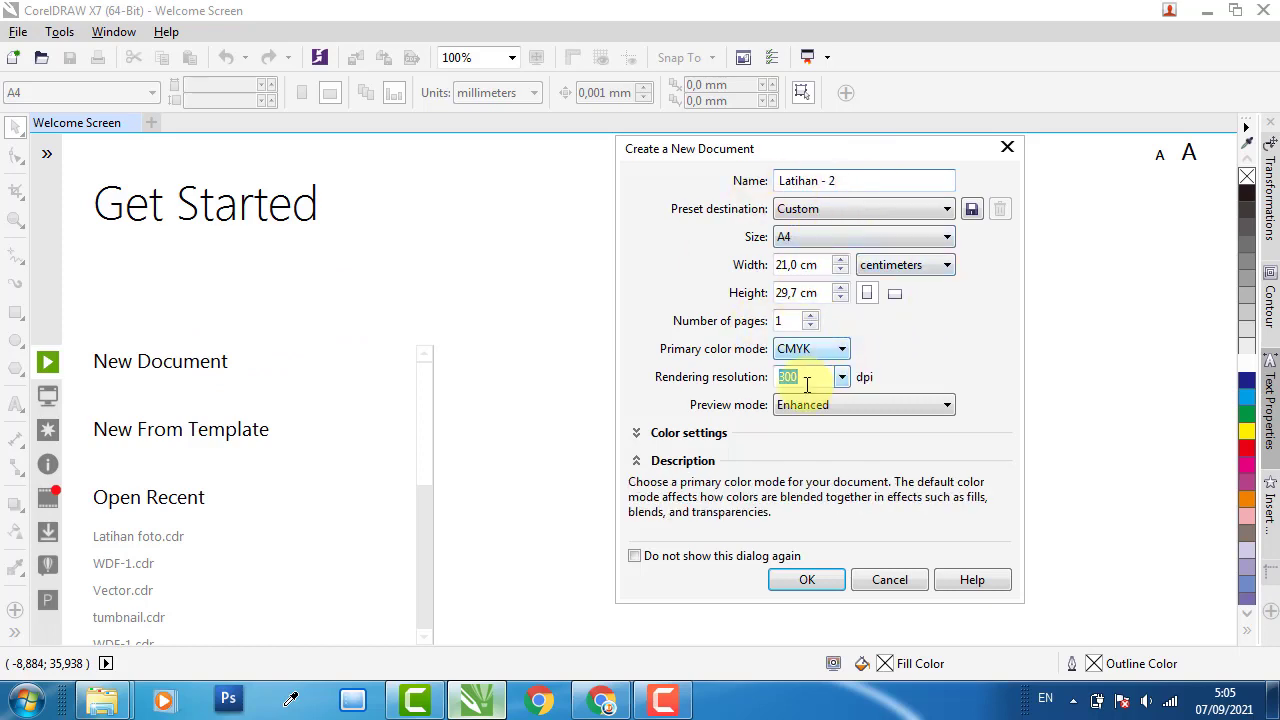
left_click(808, 572)
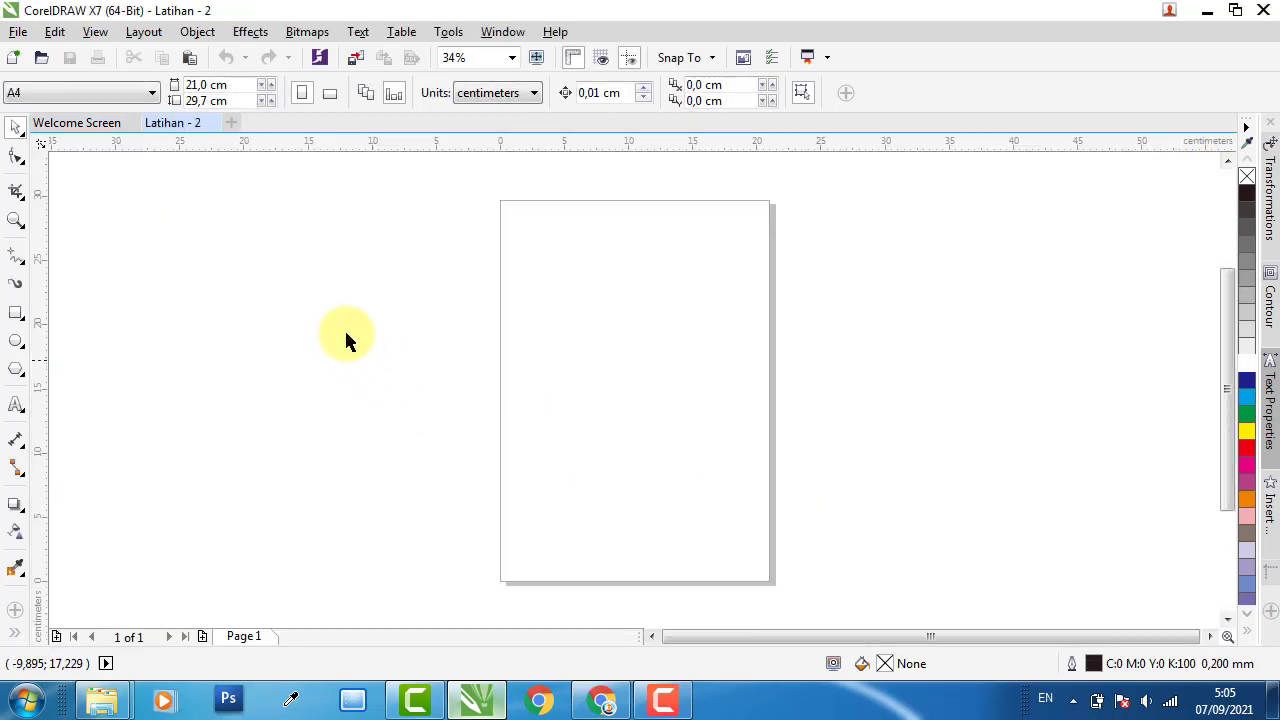
- Cover the page with a yellow rectangle that has no outline
double_click(16, 314)
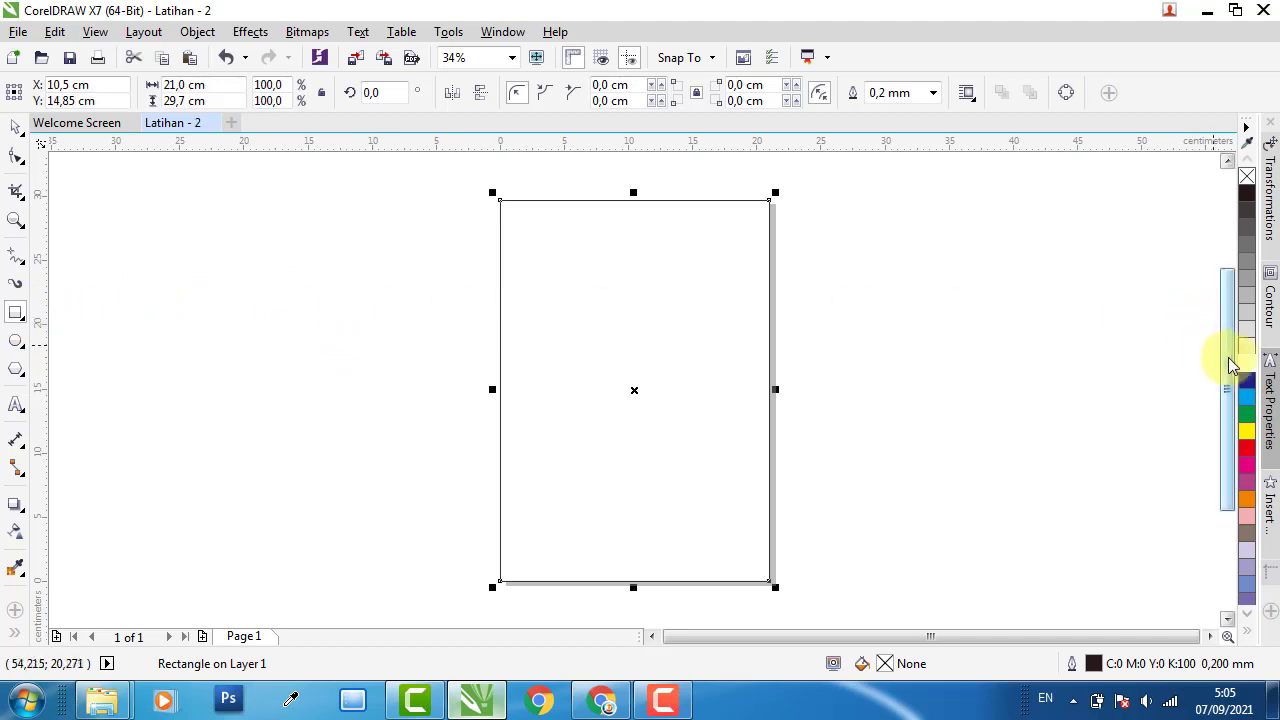
left_click(1248, 434)
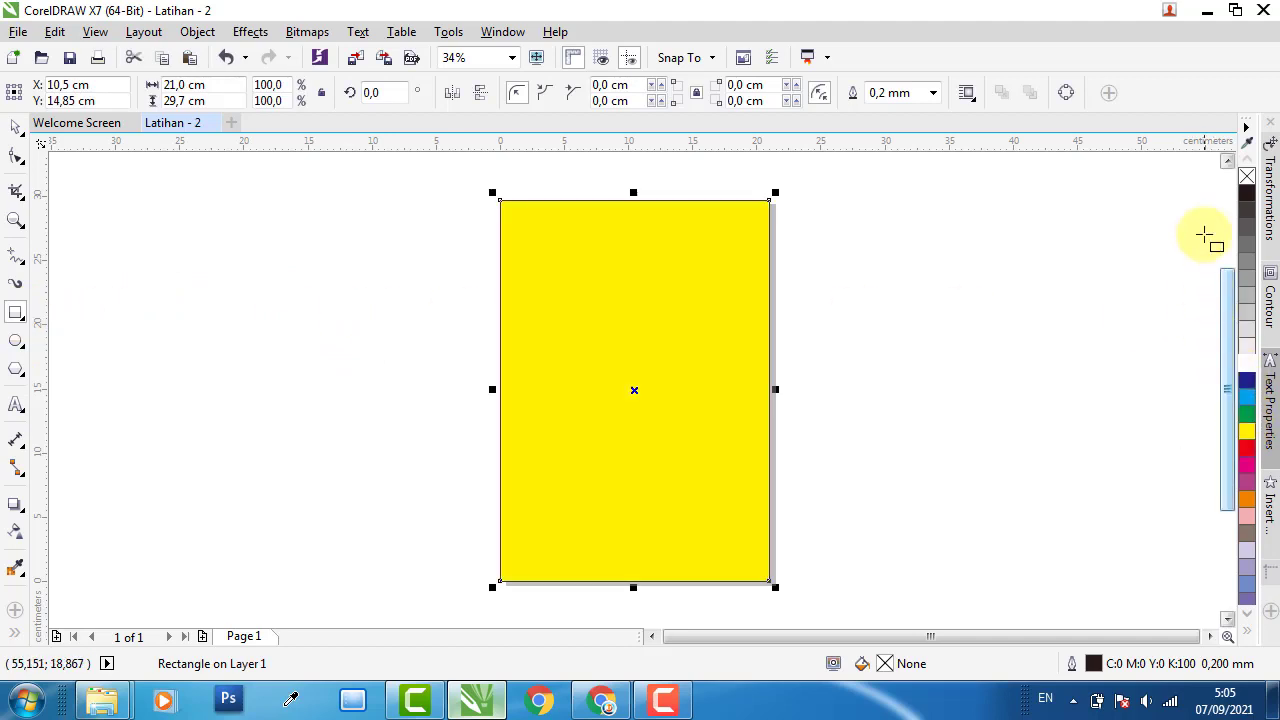
right_click(1247, 178)
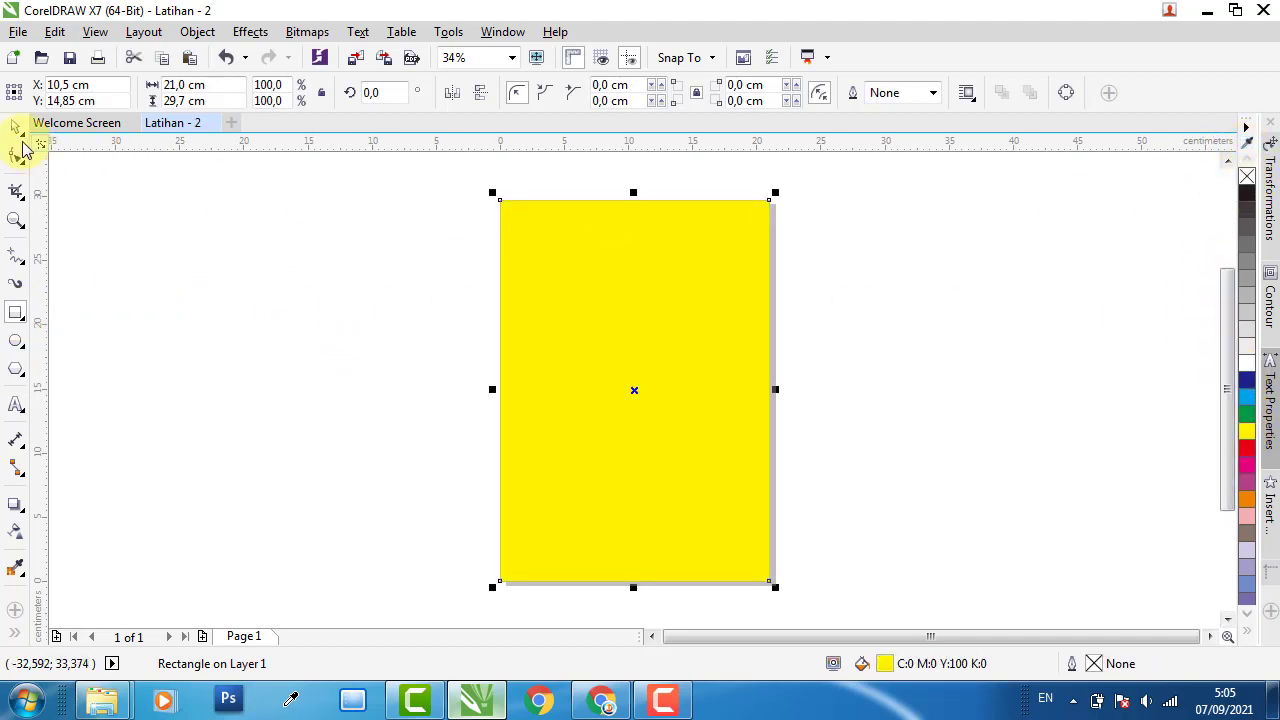
- Browse to D:\0. Youtube Upload\12. Walldecor\WDF-2 and open the WDF-2 design file
mouse_move(101, 700)
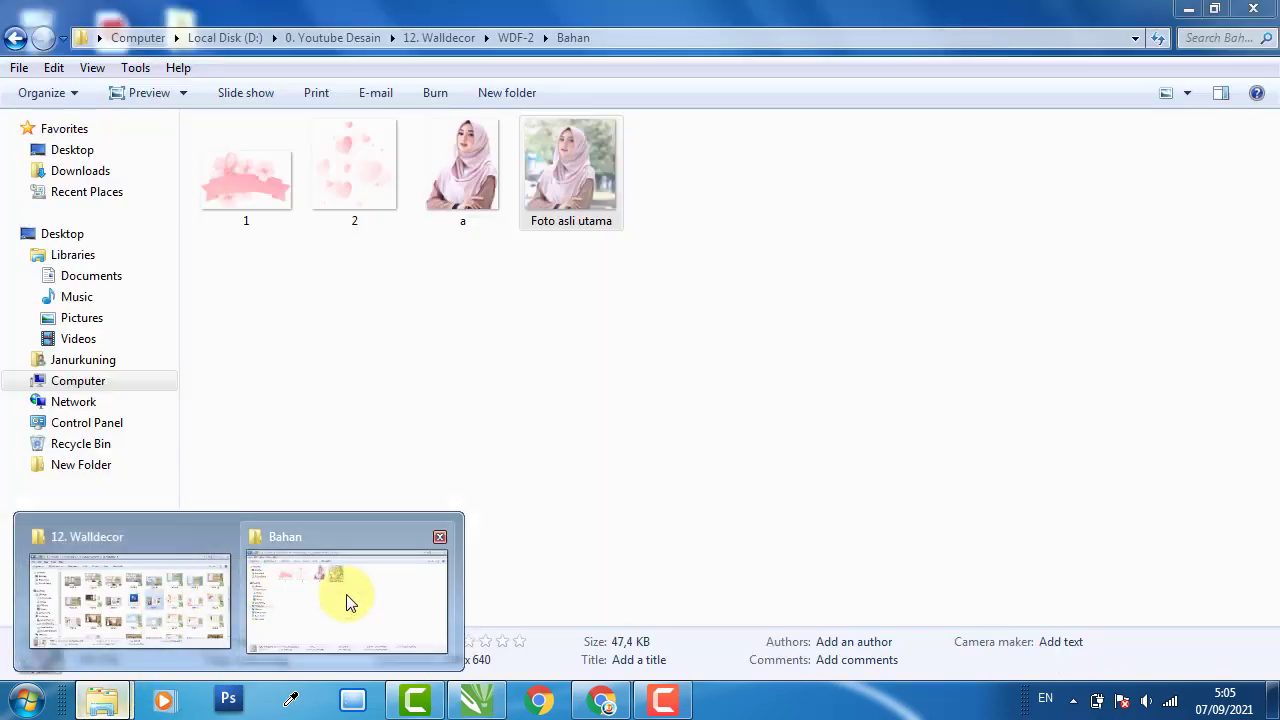
left_click(346, 603)
left_click(128, 376)
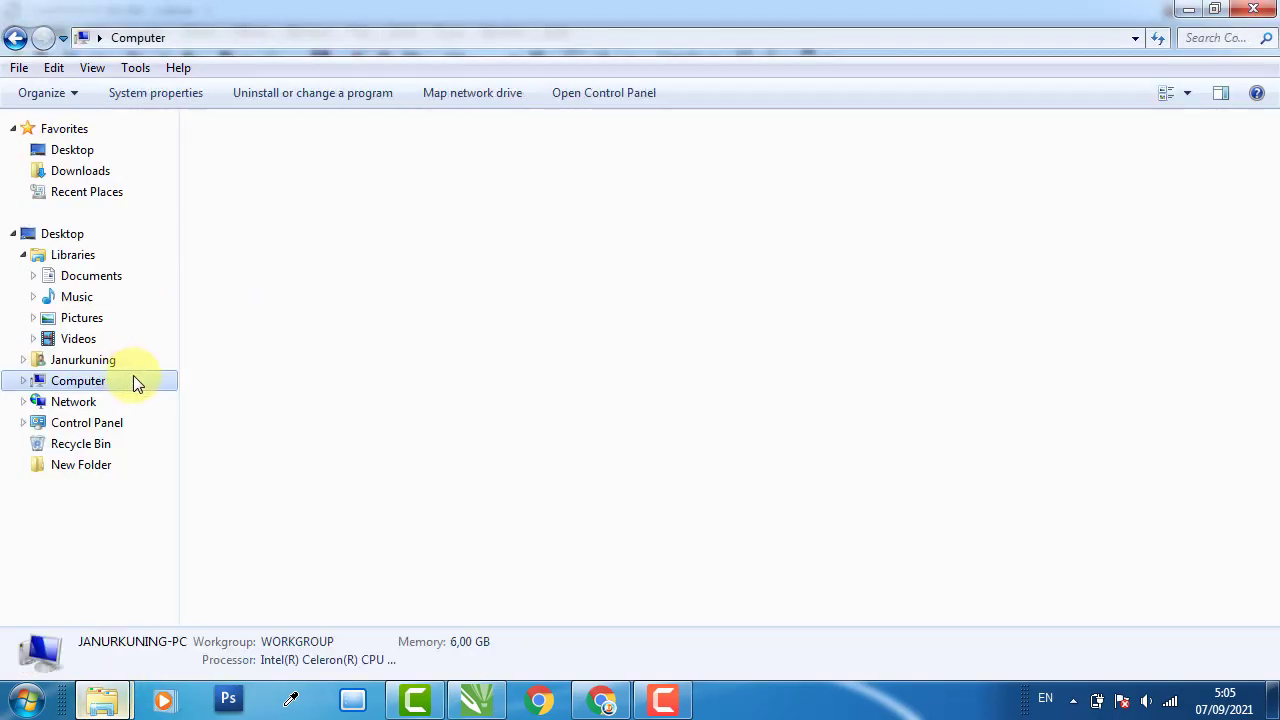
double_click(598, 153)
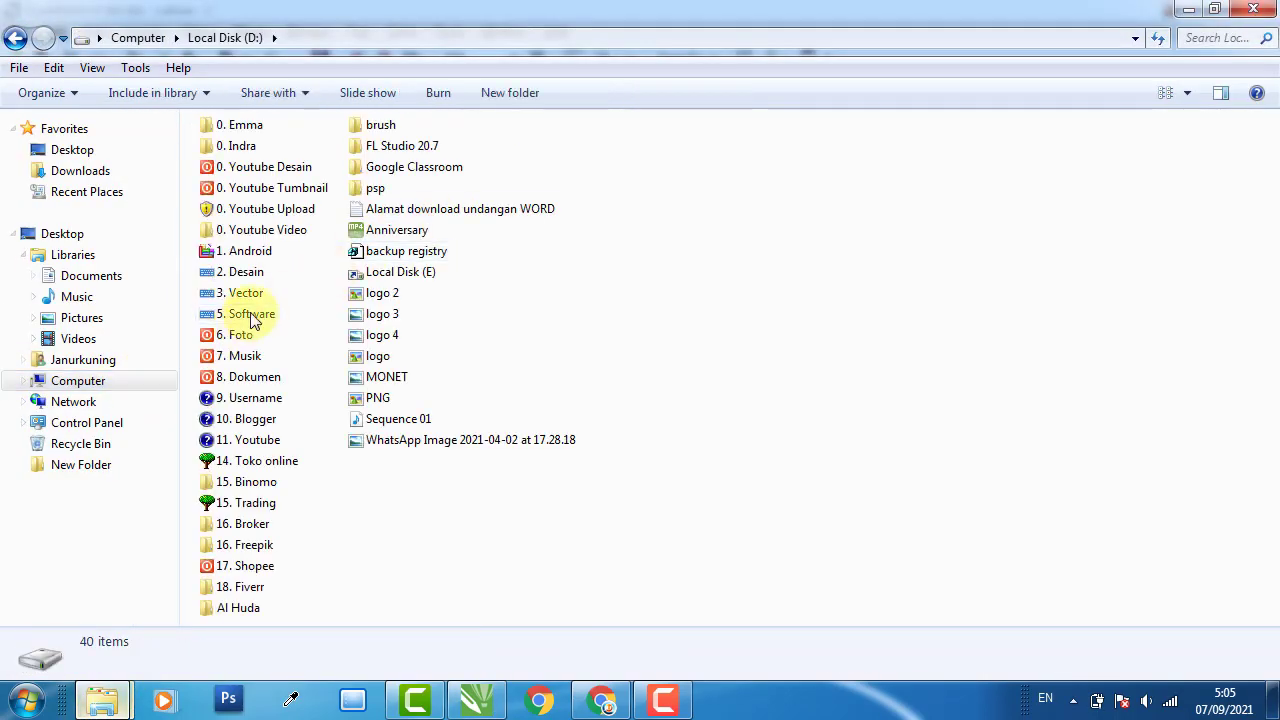
double_click(281, 222)
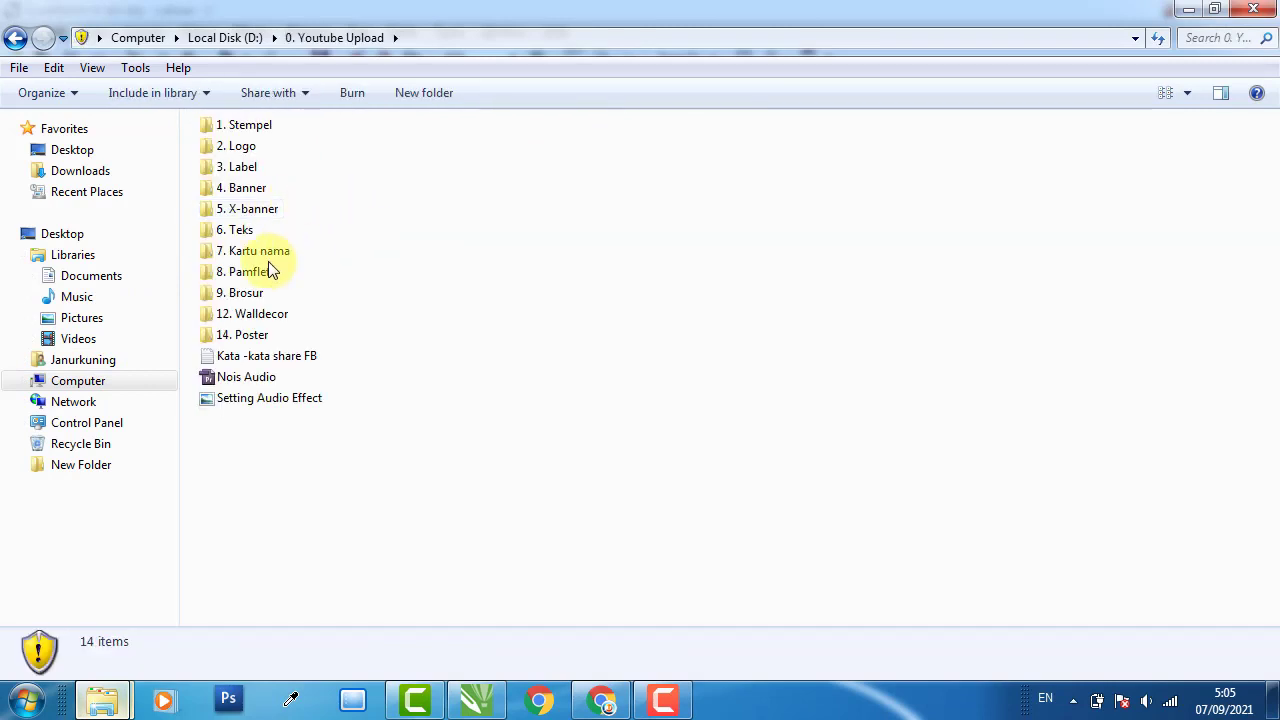
double_click(250, 313)
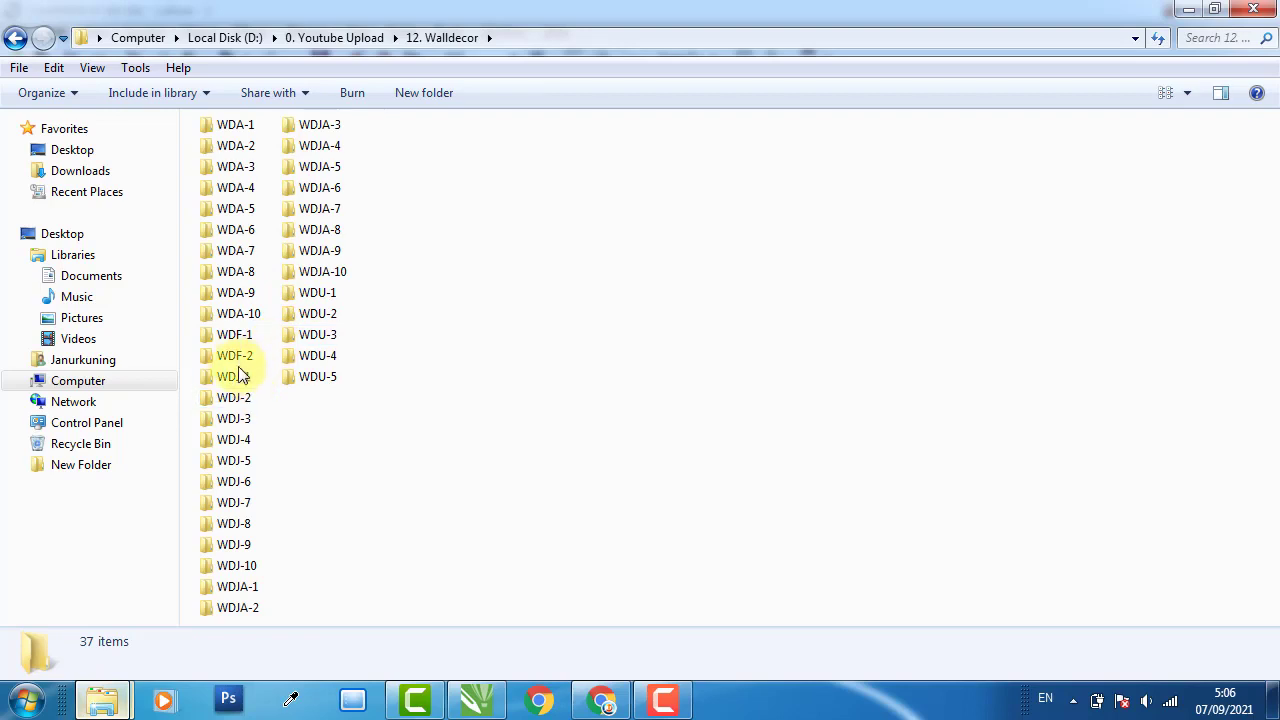
double_click(236, 360)
left_click(469, 178)
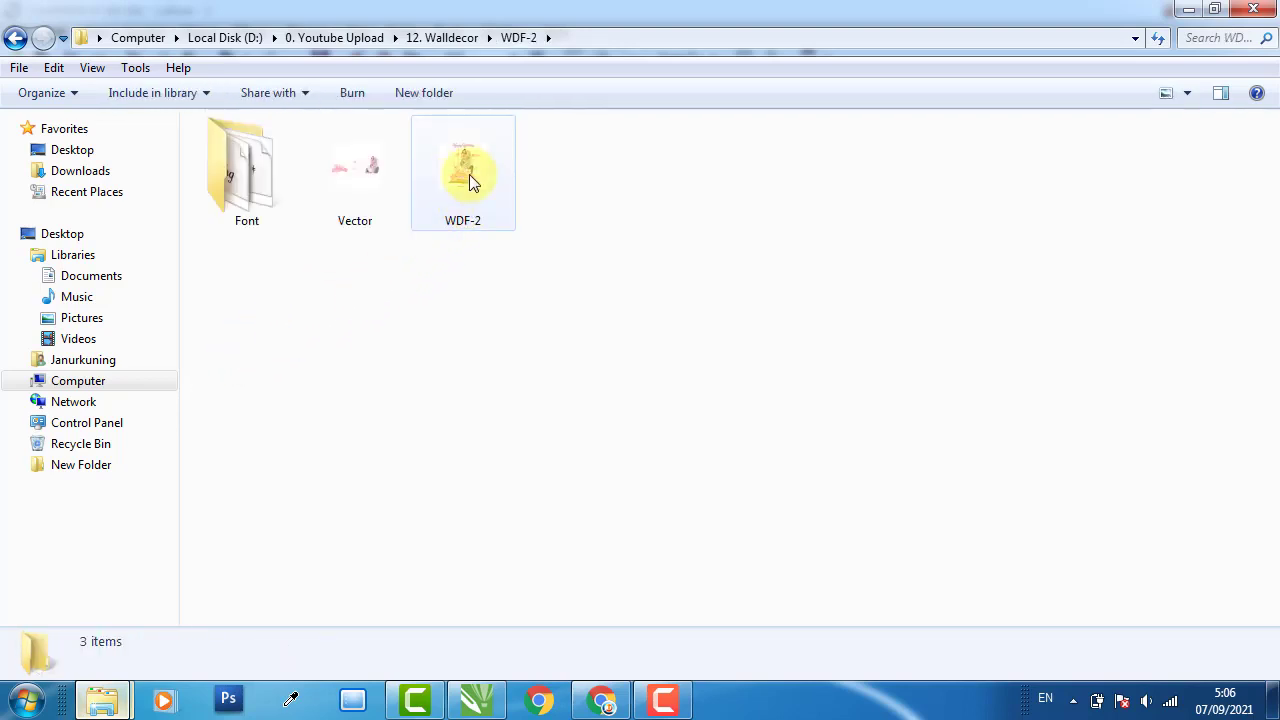
double_click(469, 176)
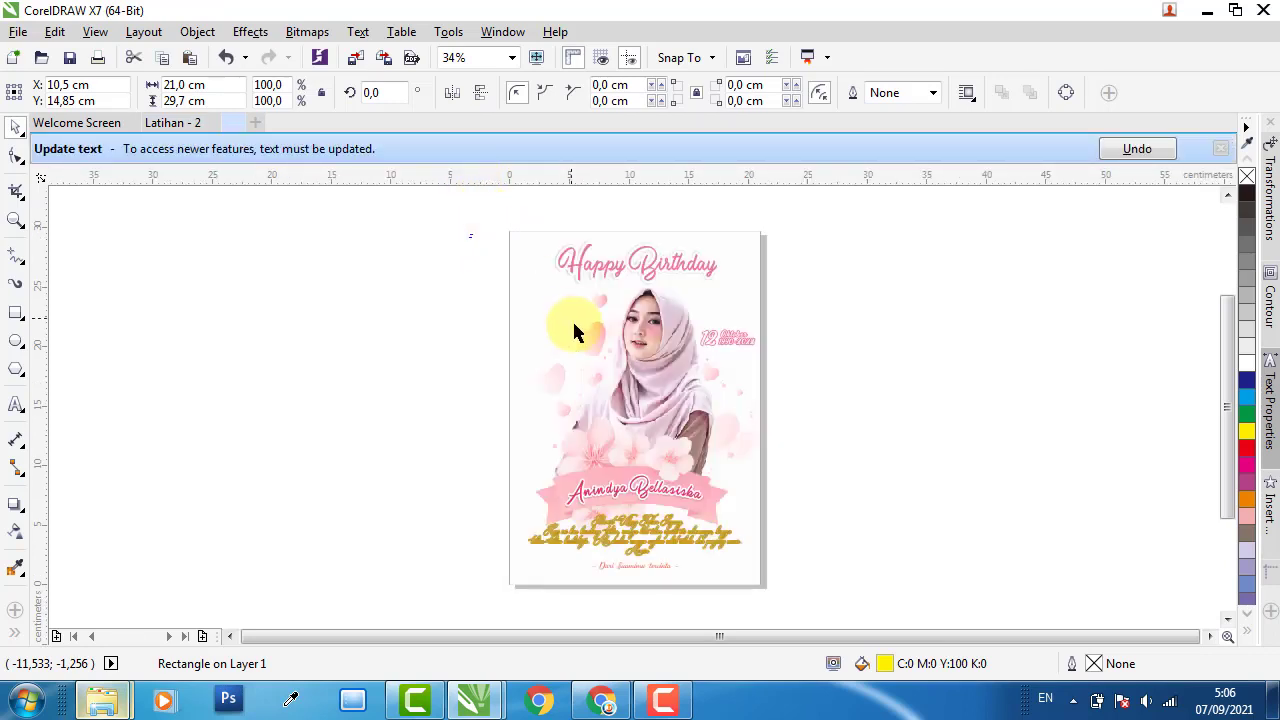
- Select and copy the whole finished birthday poster in WDF-2
left_click_drag(466, 204, 812, 590)
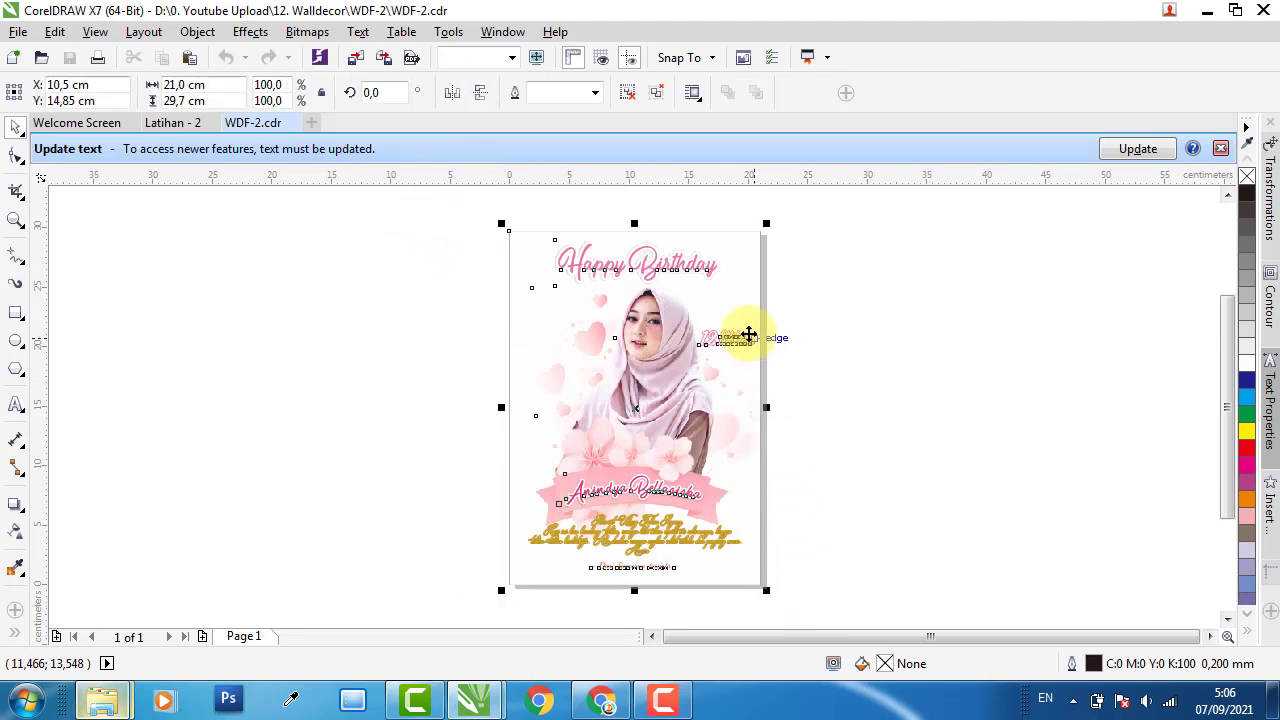
right_click(737, 334)
left_click(792, 405)
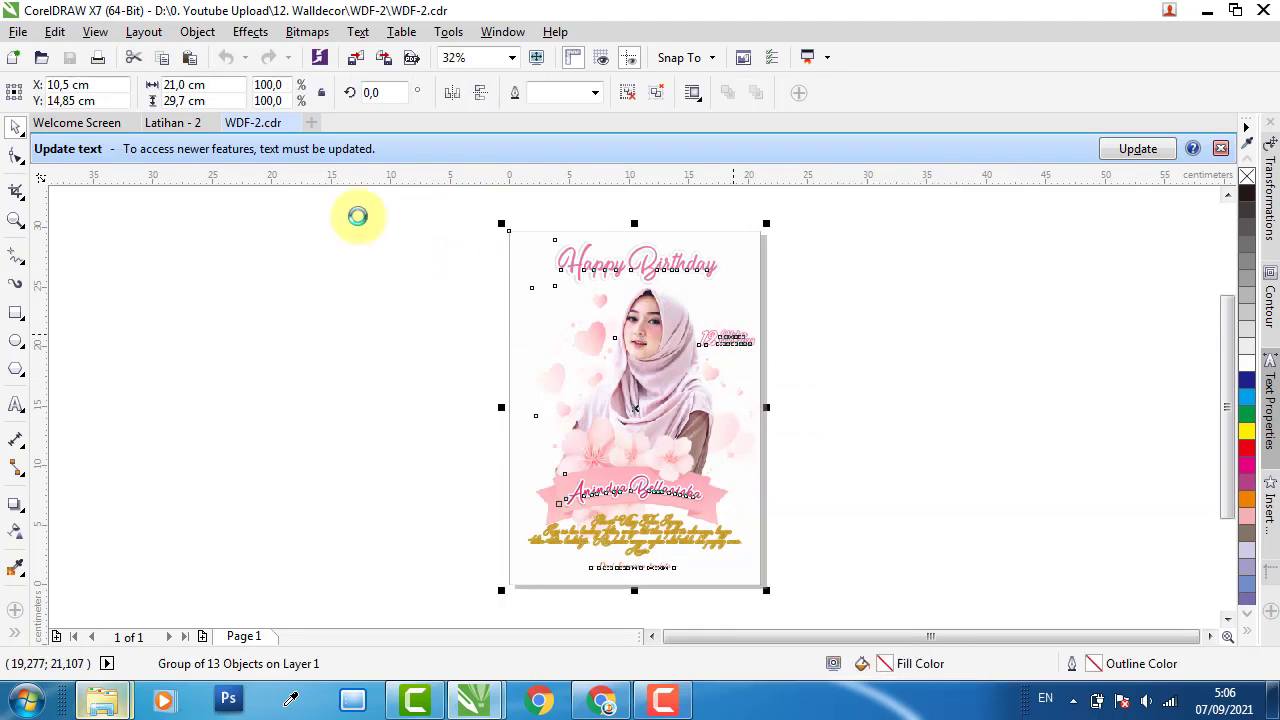
- Paste the poster into Latihan - 2 and place it left of the yellow page
left_click(173, 123)
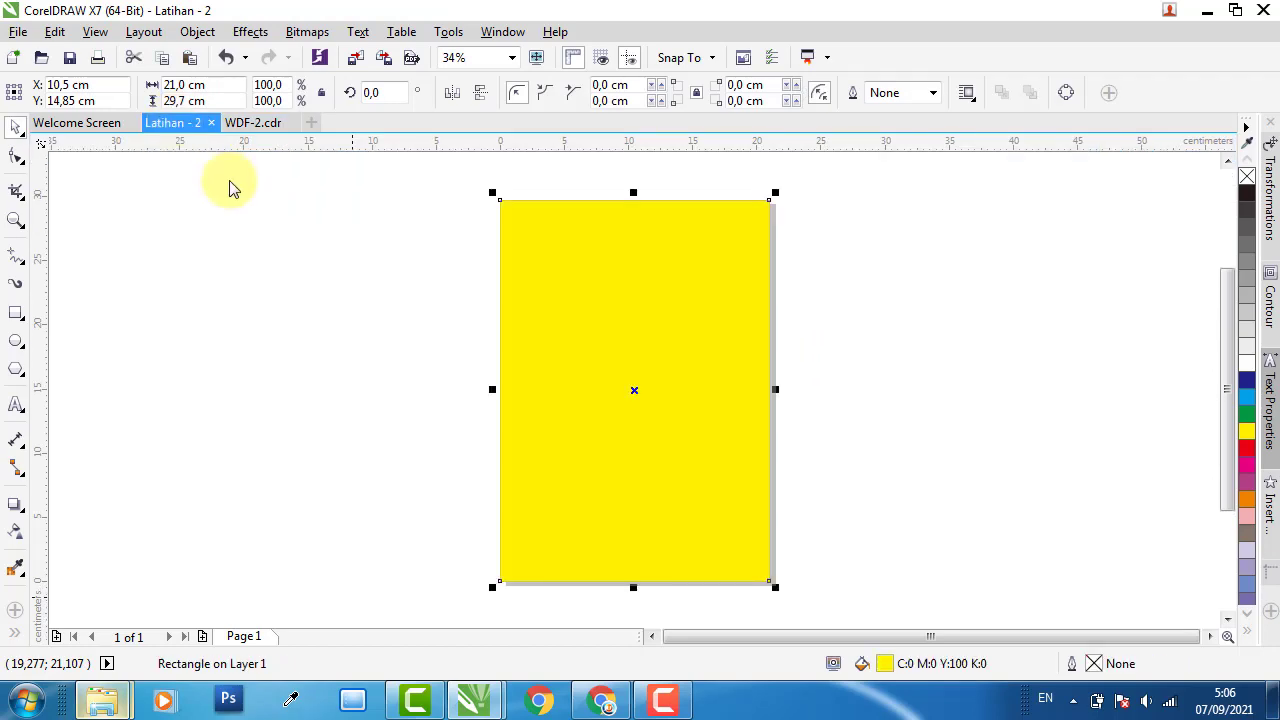
right_click(197, 224)
left_click(267, 342)
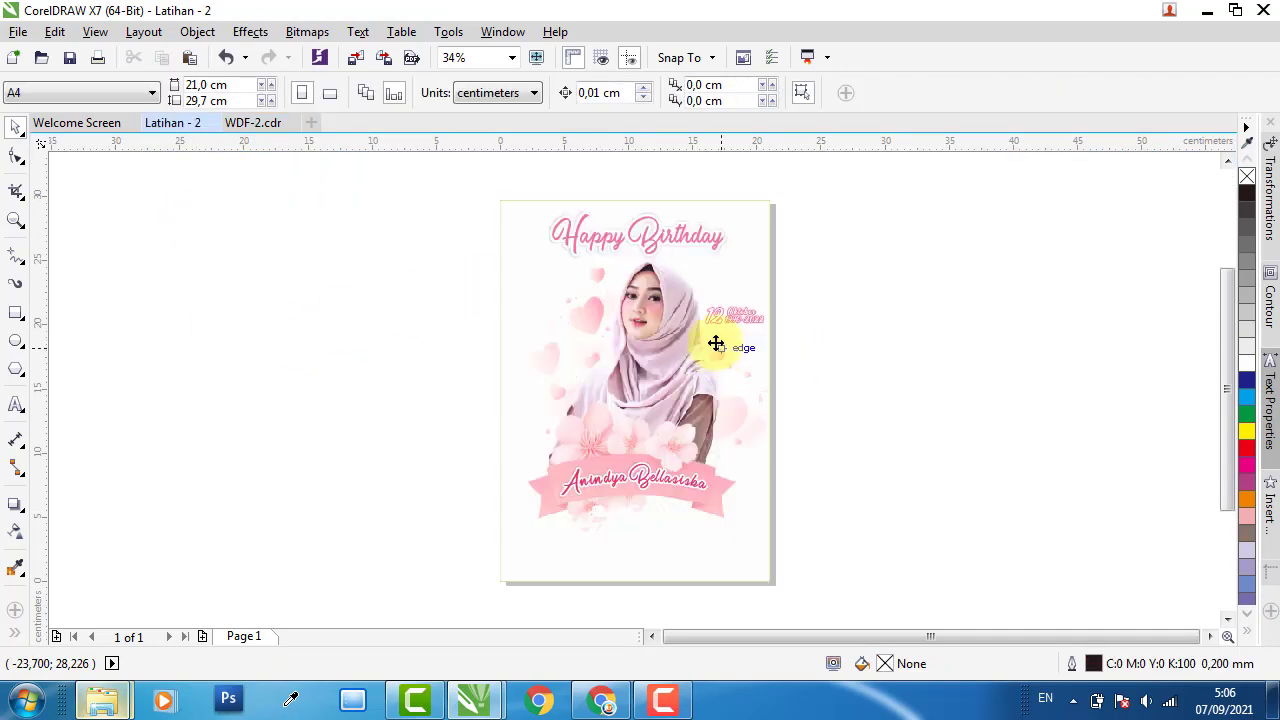
left_click_drag(714, 343, 406, 357)
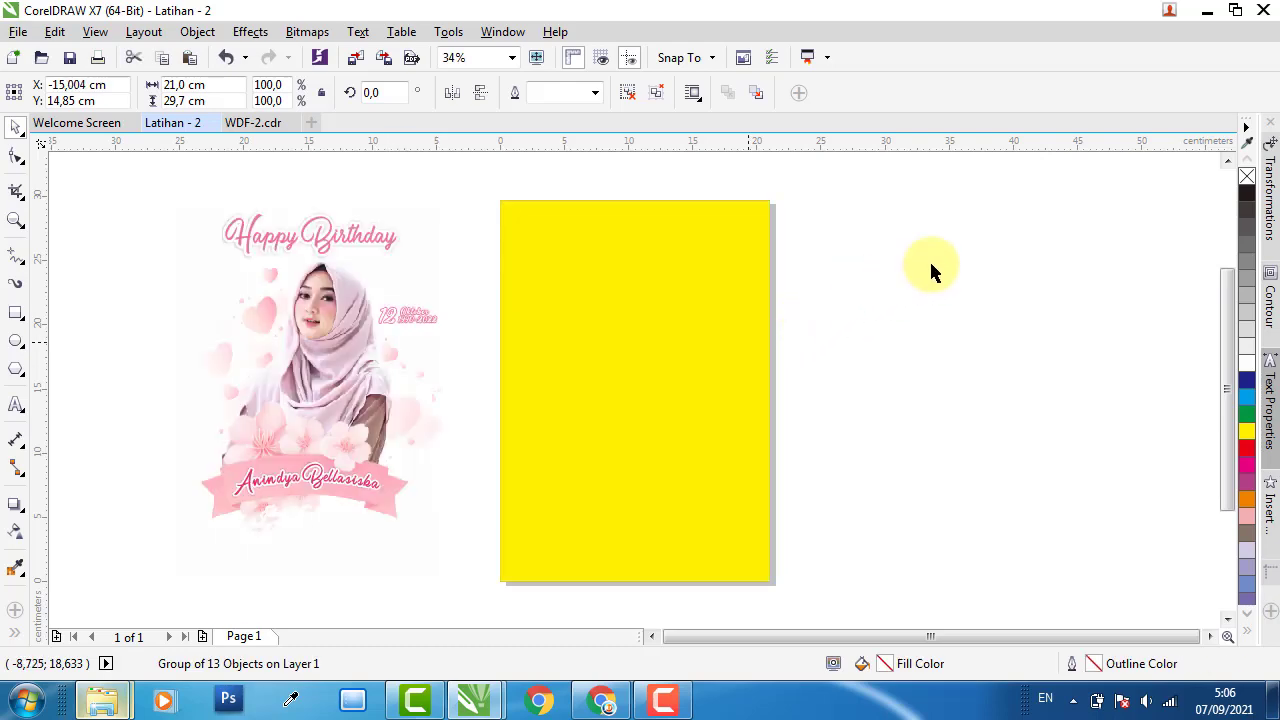
left_click(929, 259)
- Open the Vector file from the WDF-2 folder in CorelDRAW
mouse_move(103, 706)
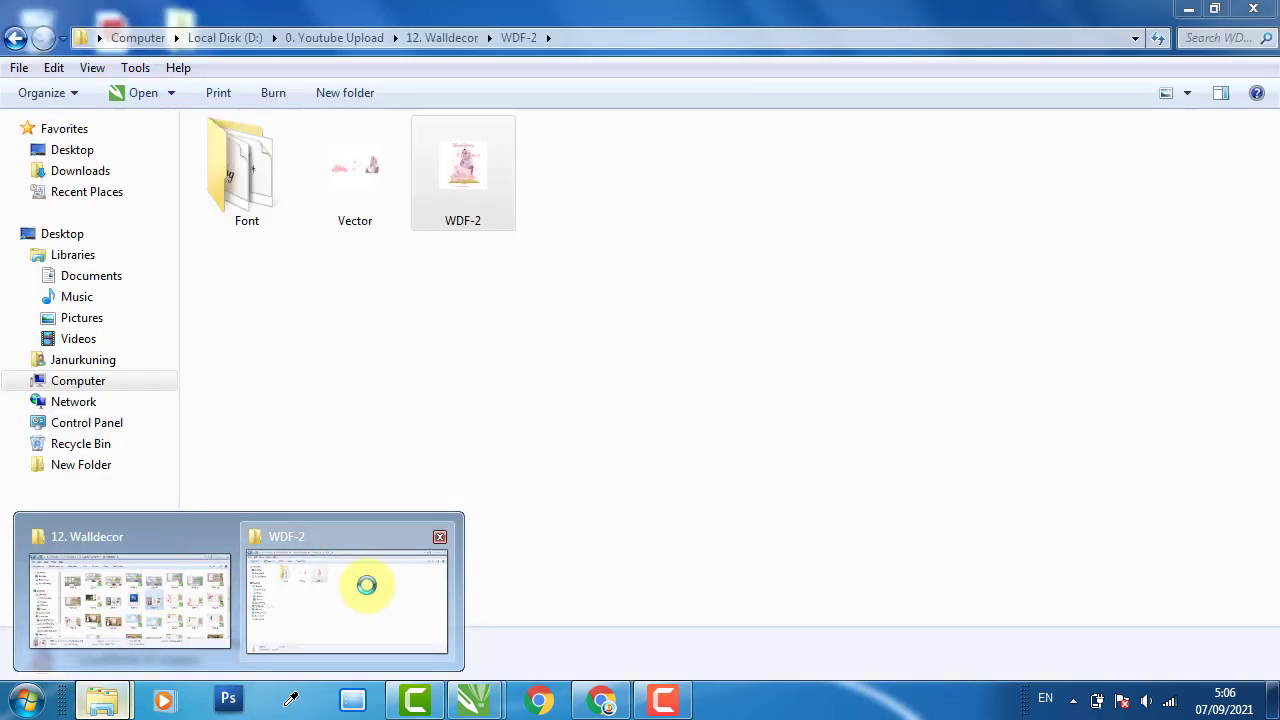
left_click(357, 586)
left_click(364, 183)
double_click(366, 185)
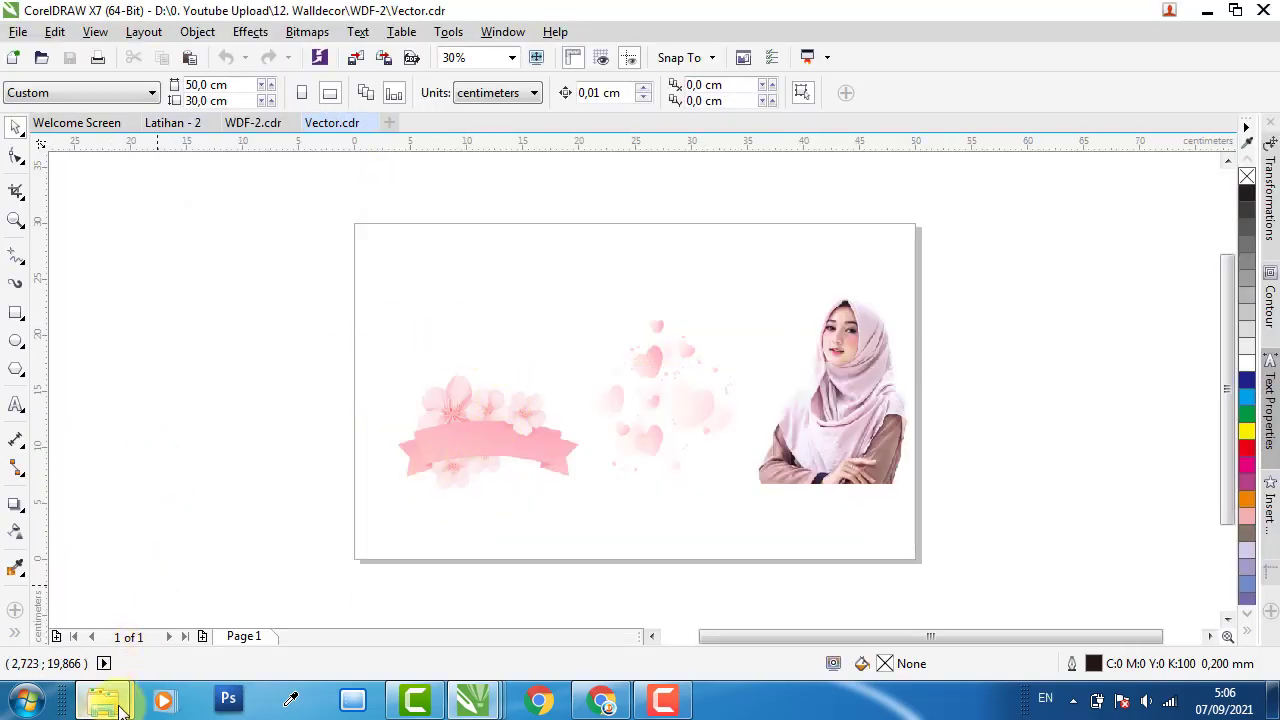
- Inspect the three script fonts in the Font folder, then return to WDF-2 and minimize Explorer
mouse_move(118, 706)
left_click(340, 600)
double_click(258, 216)
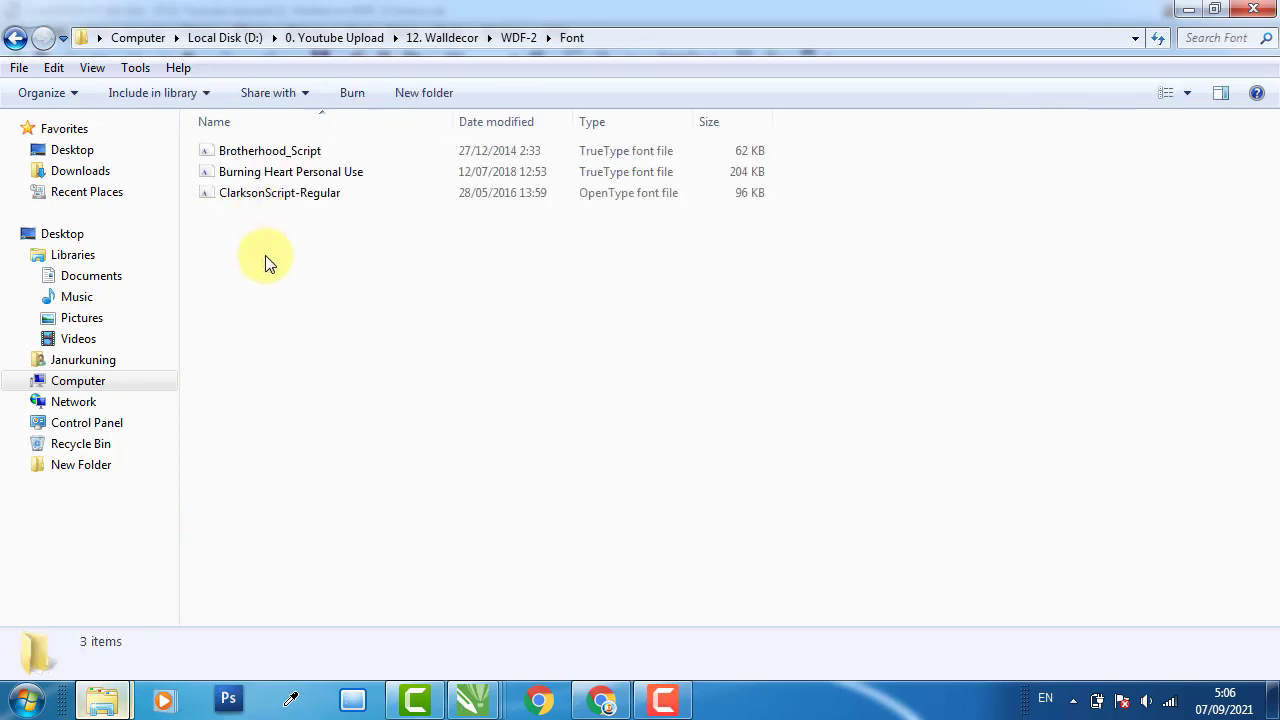
left_click_drag(265, 257, 322, 141)
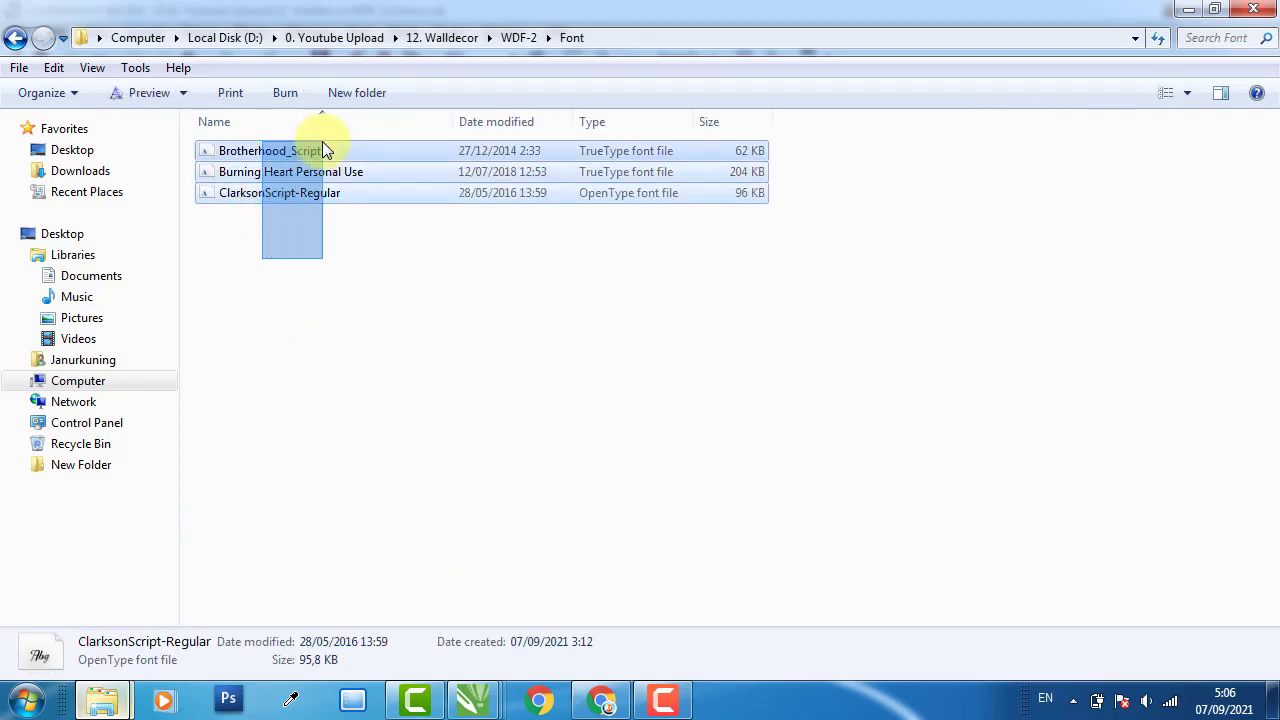
left_click(16, 37)
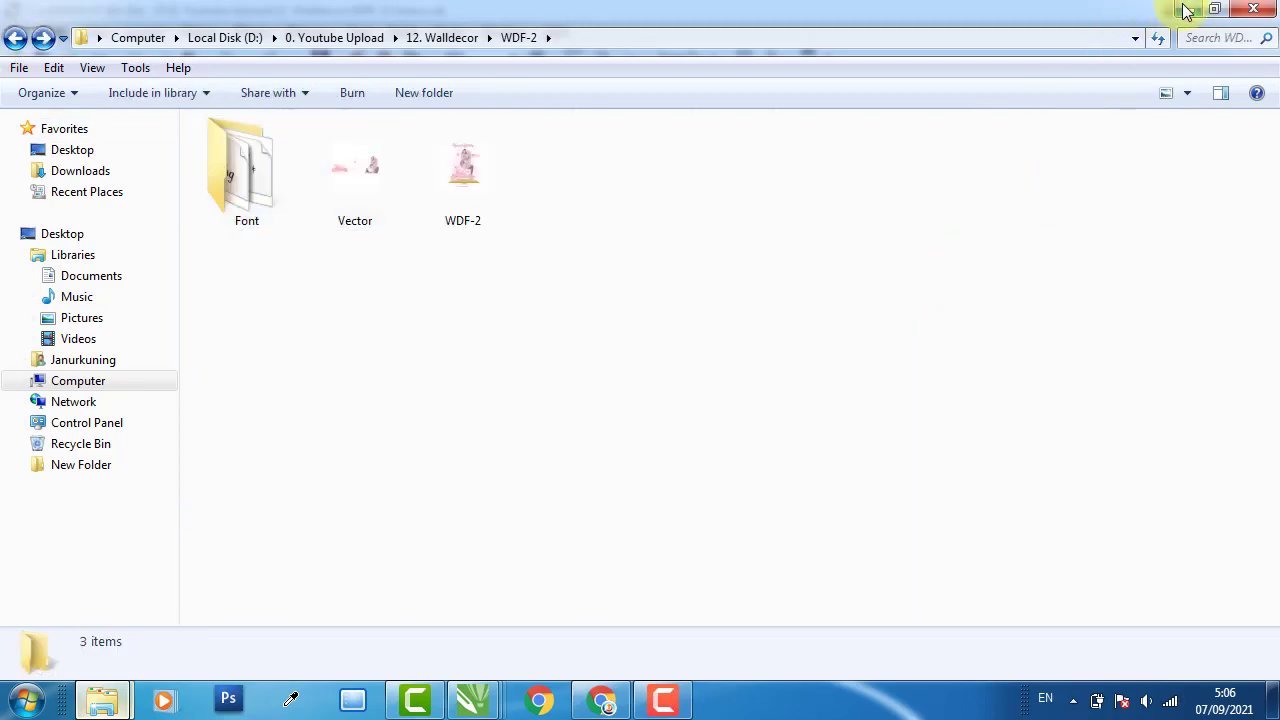
left_click(1187, 10)
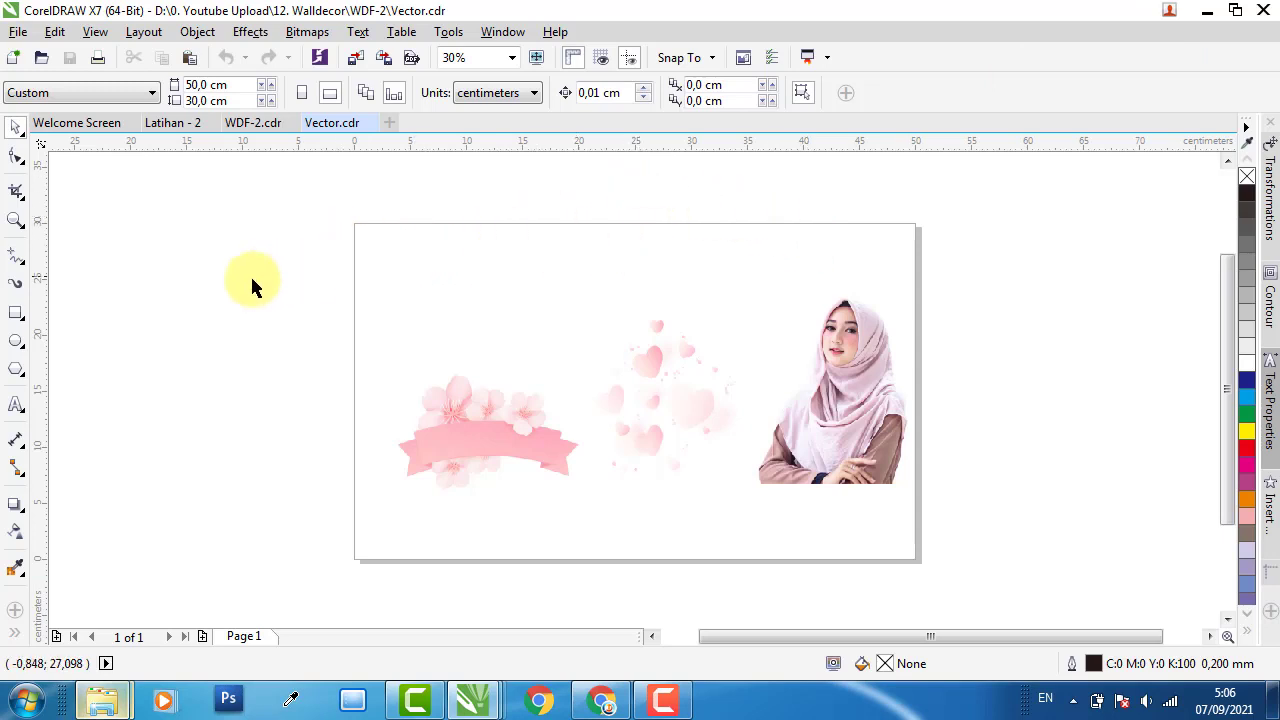
- Reposition the hearts up-left, the flower ribbon left, and the woman photo to the centre
left_click_drag(1012, 567, 1012, 567)
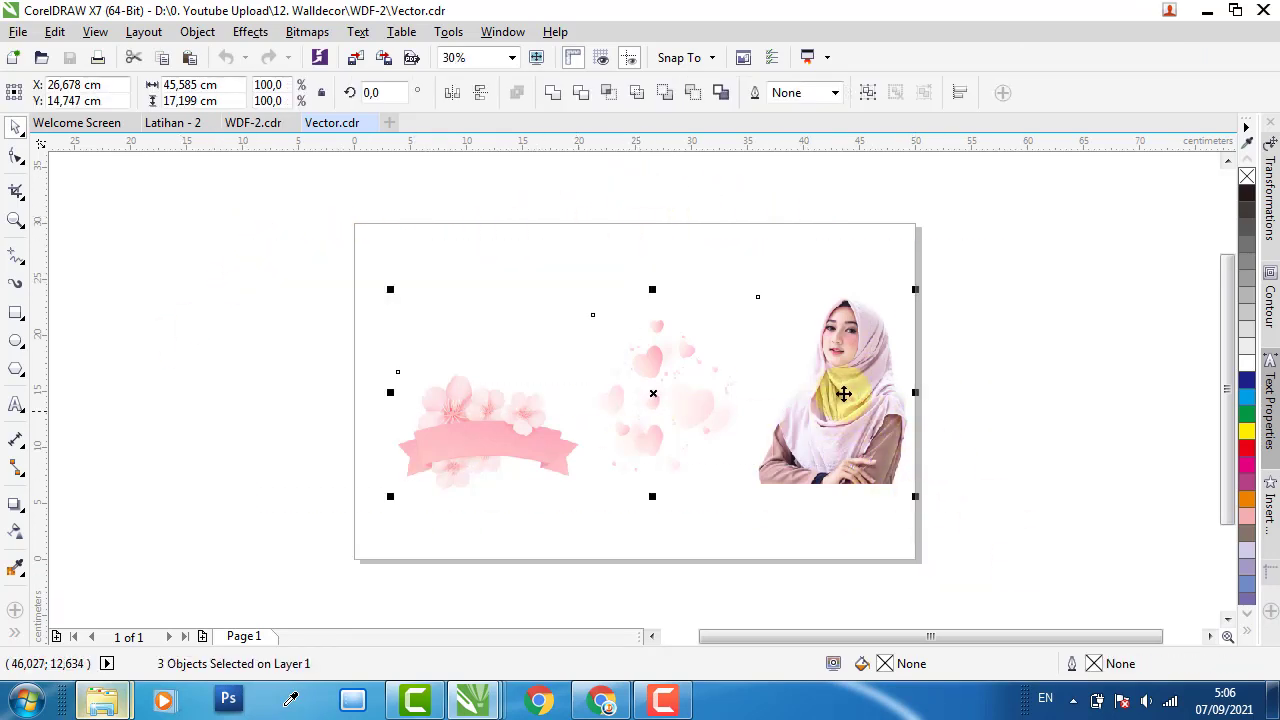
left_click(686, 363)
left_click_drag(686, 363, 647, 268)
left_click_drag(470, 436, 404, 461)
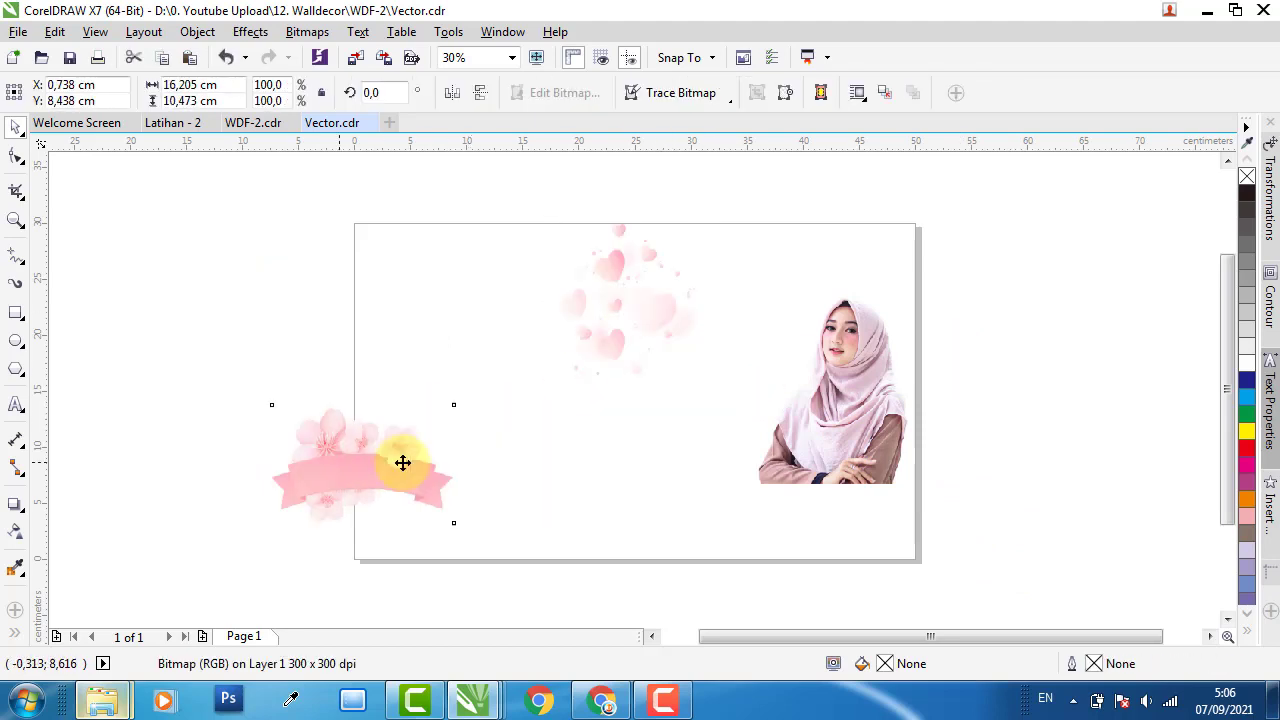
left_click_drag(835, 395, 681, 379)
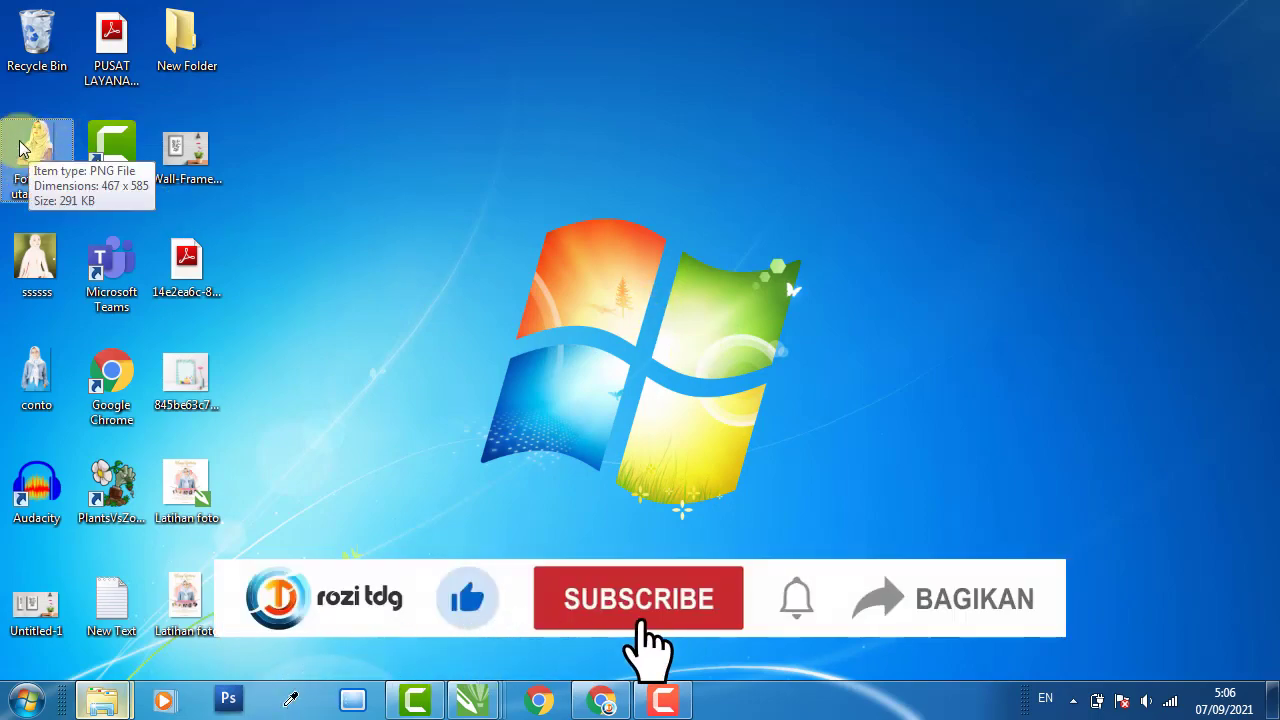
- Import another woman photo at about 74%, delete the extra copy, and select all three graphics
left_click_drag(22, 160, 934, 383)
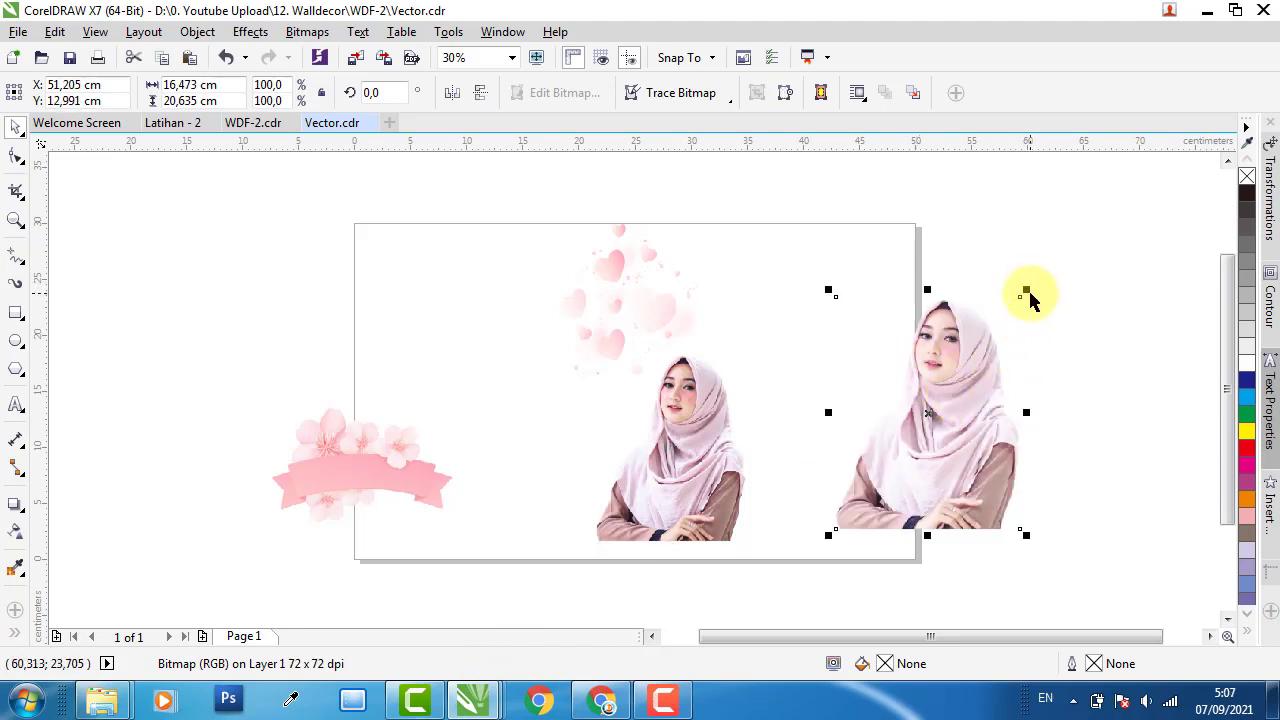
left_click_drag(1026, 290, 979, 351)
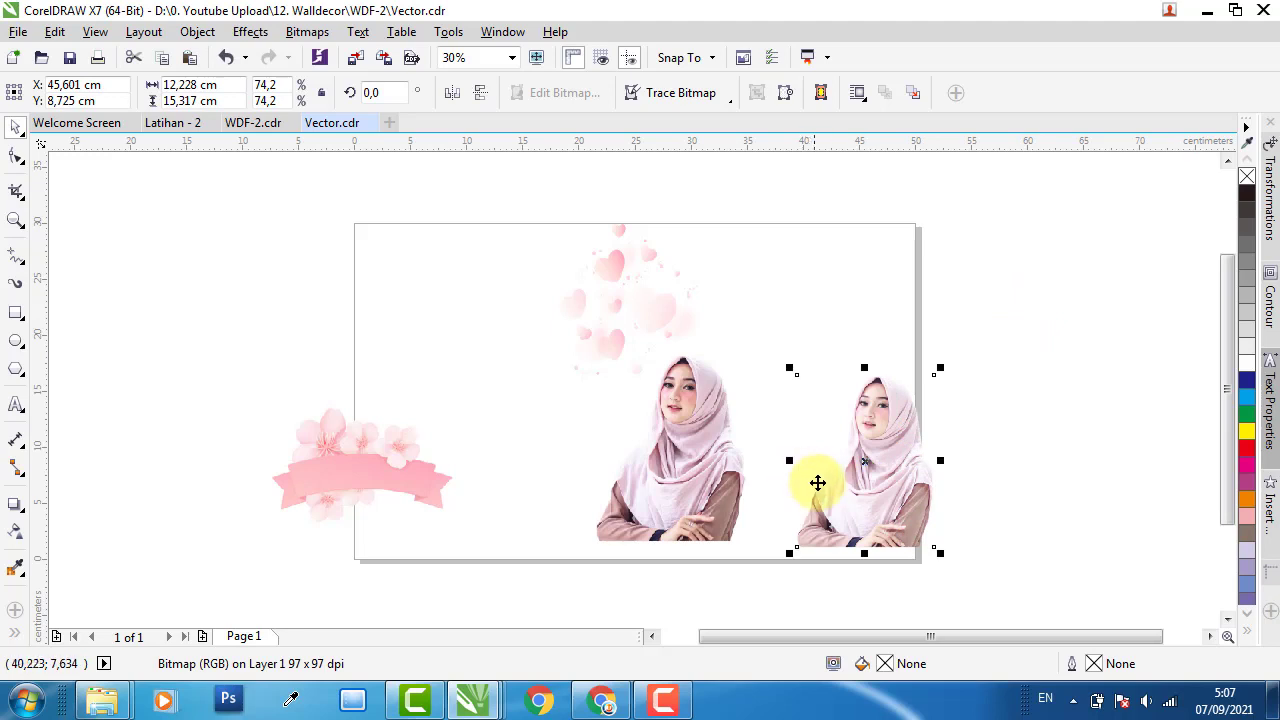
key("Delete")
left_click_drag(748, 447, 835, 422)
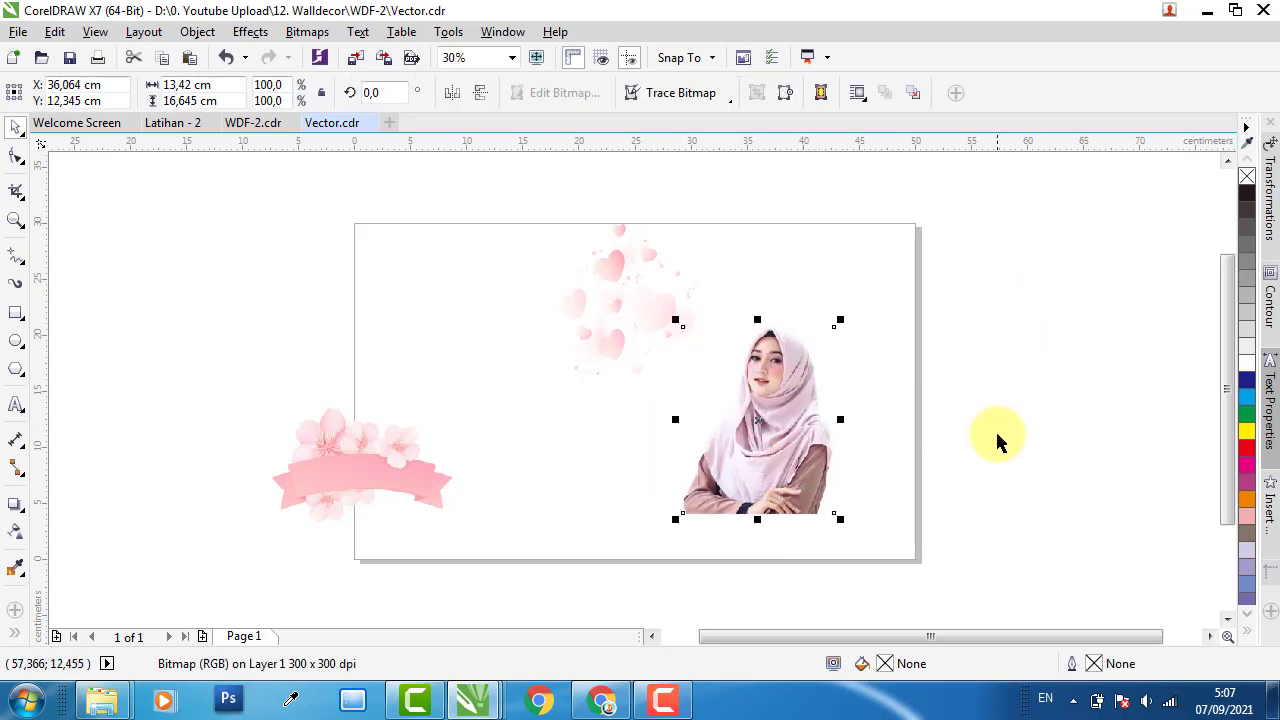
left_click(995, 434)
left_click_drag(292, 312, 180, 188)
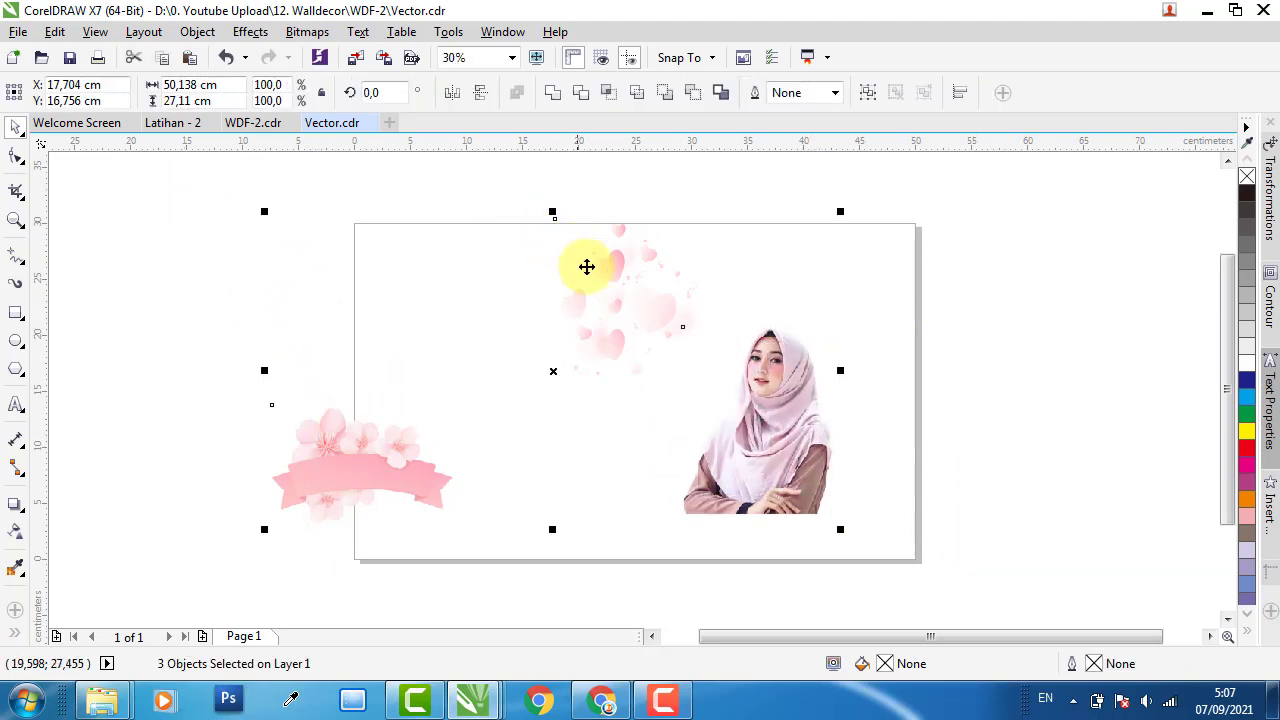
right_click(593, 275)
- Copy the hearts, ribbon and photo and paste them right of the yellow page in Latihan - 2
left_click(648, 406)
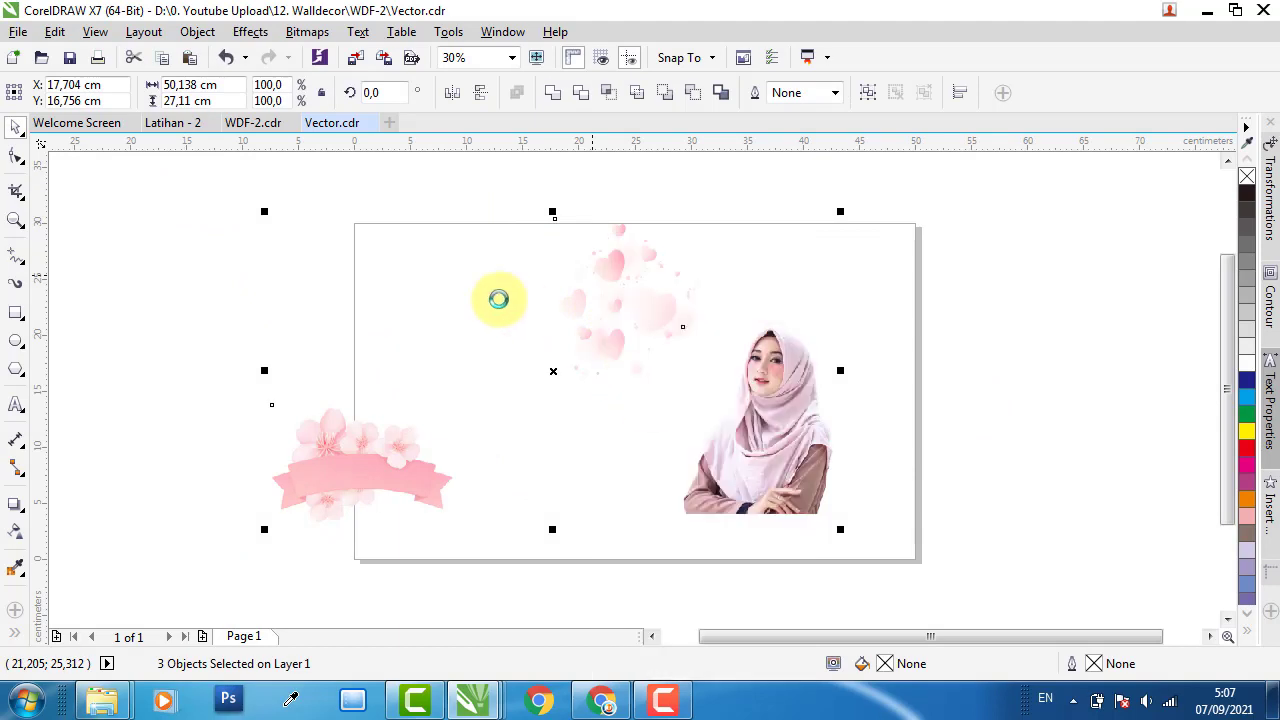
left_click(283, 127)
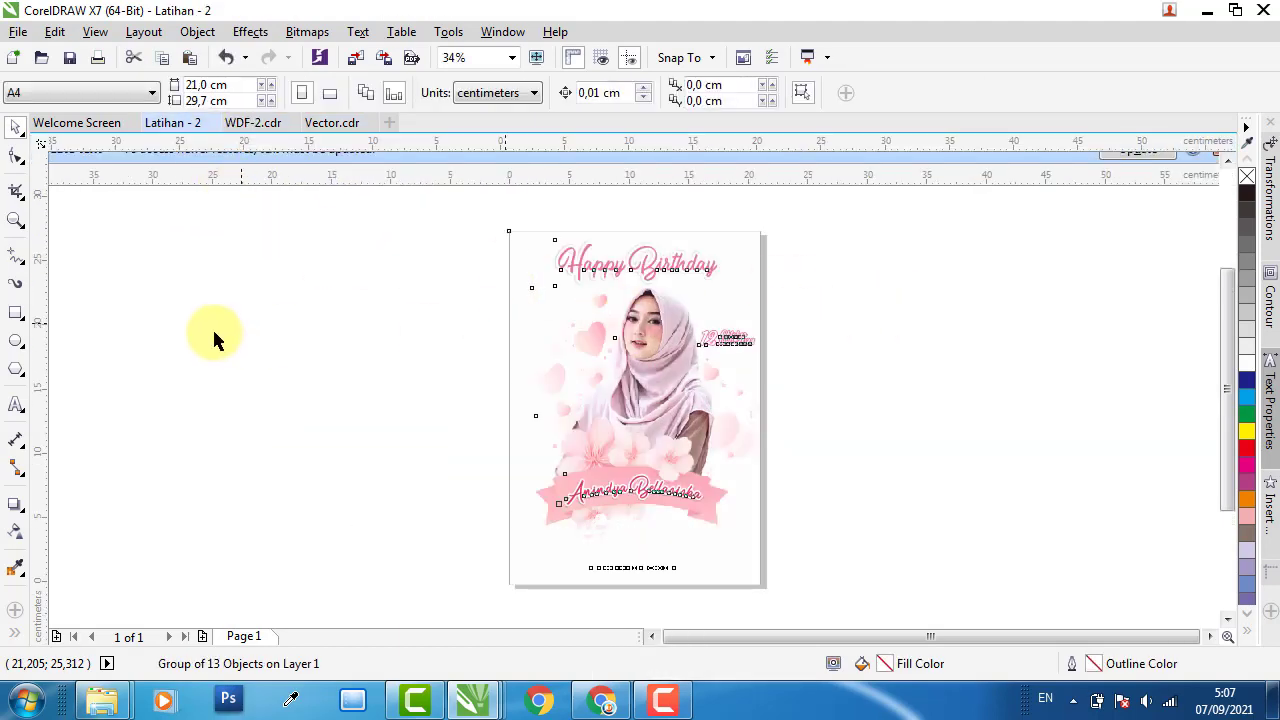
key("ctrl+v")
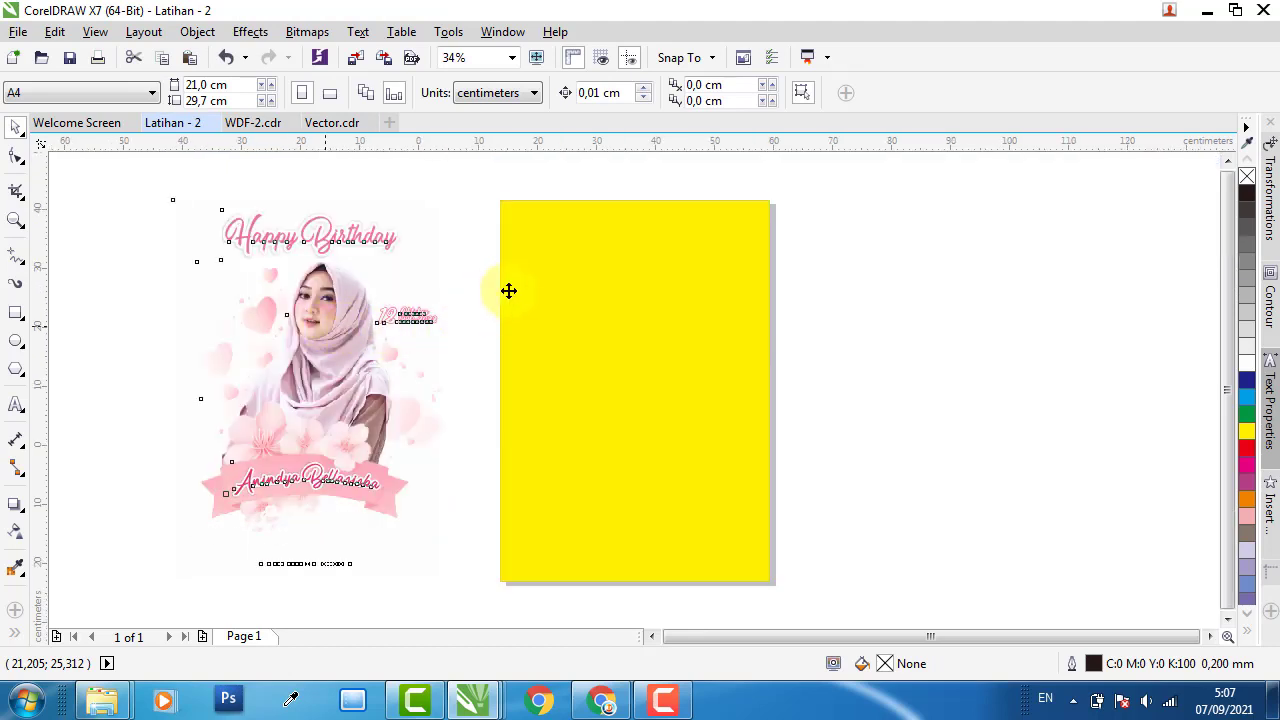
right_click(674, 278)
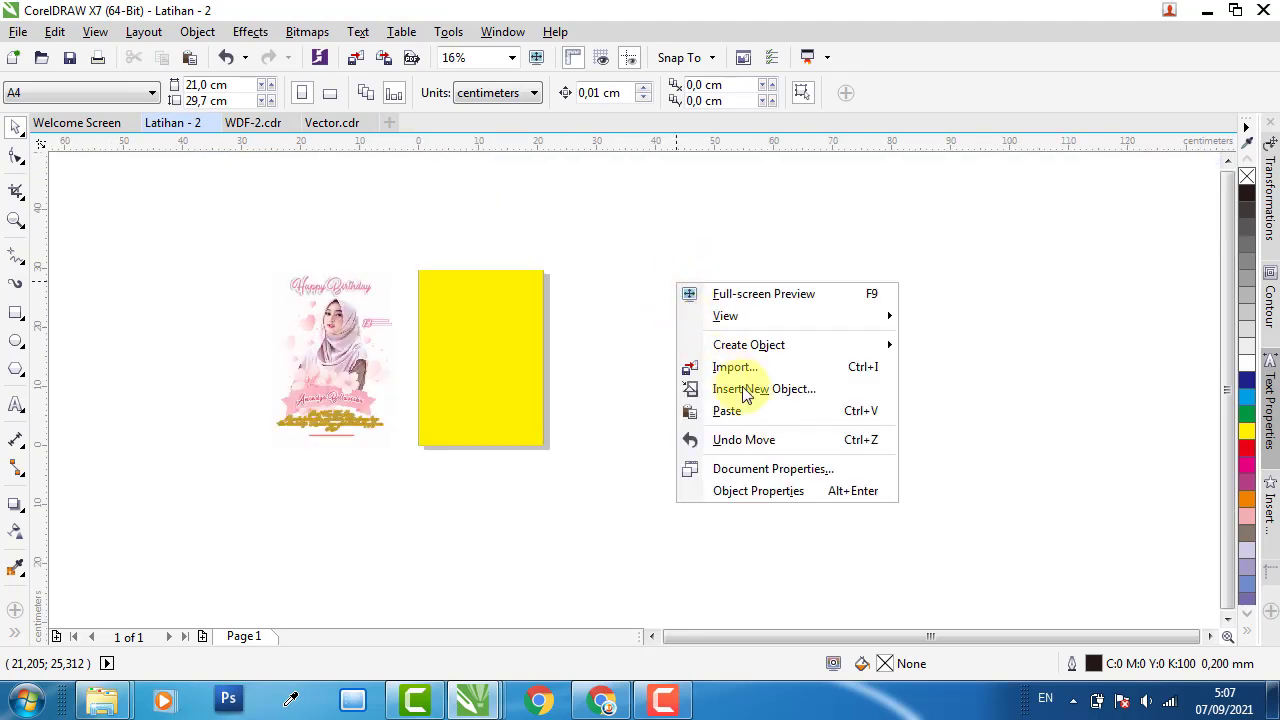
left_click(737, 412)
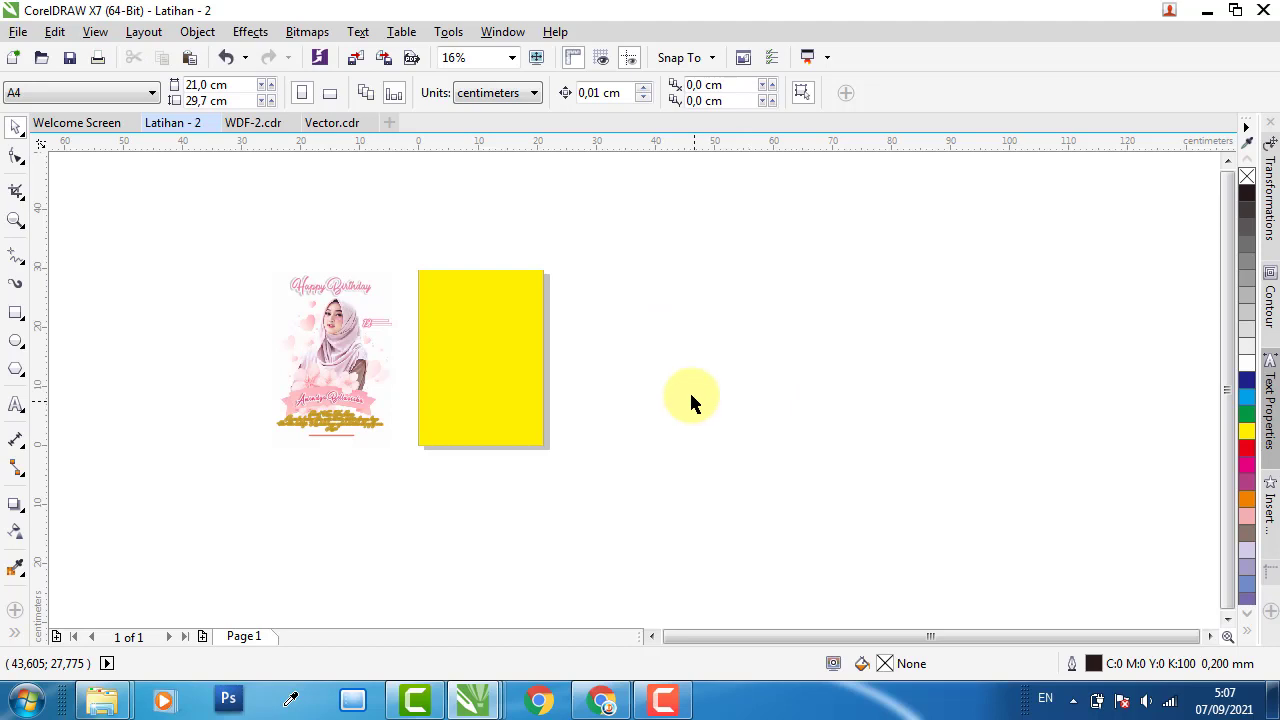
left_click_drag(569, 374, 850, 374)
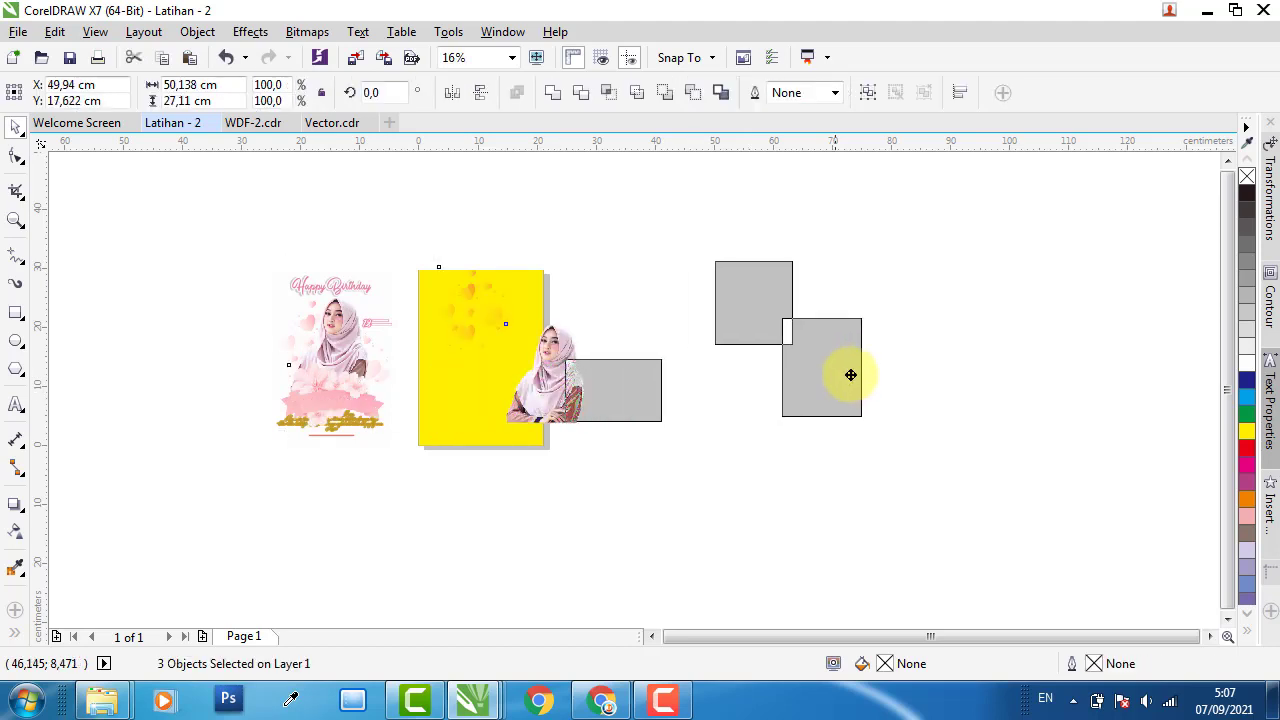
key("Escape")
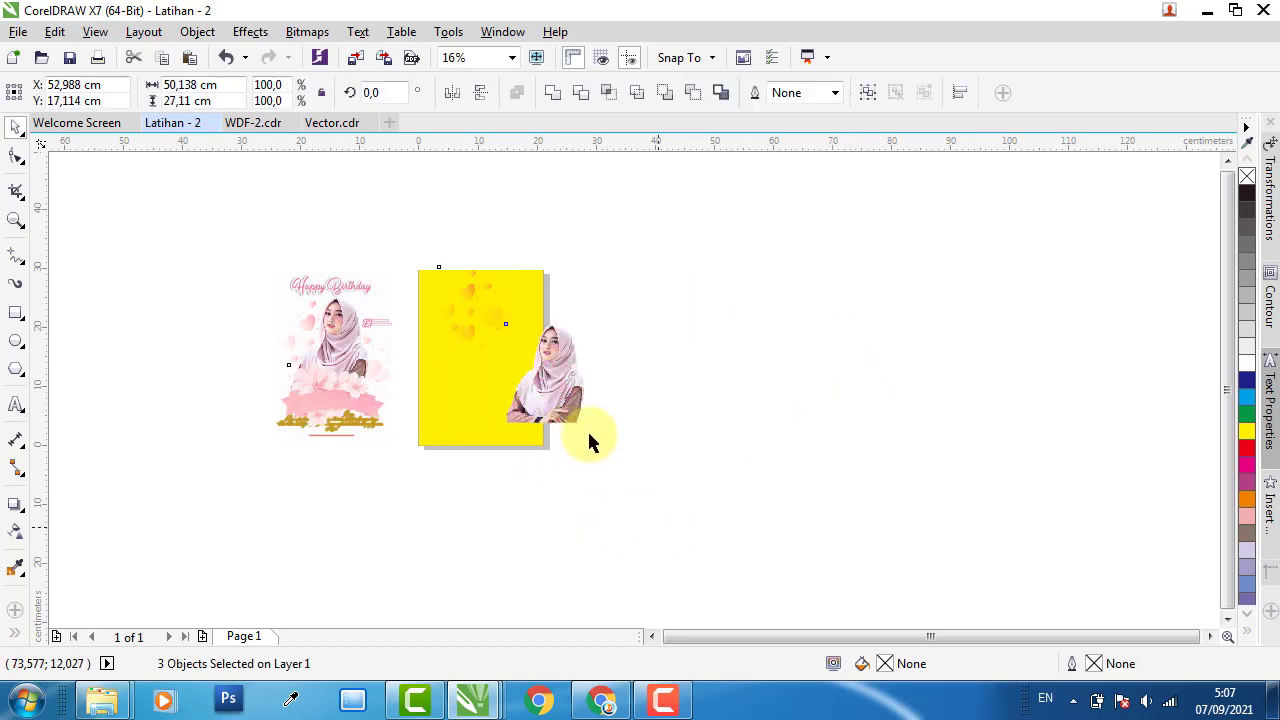
key("Escape")
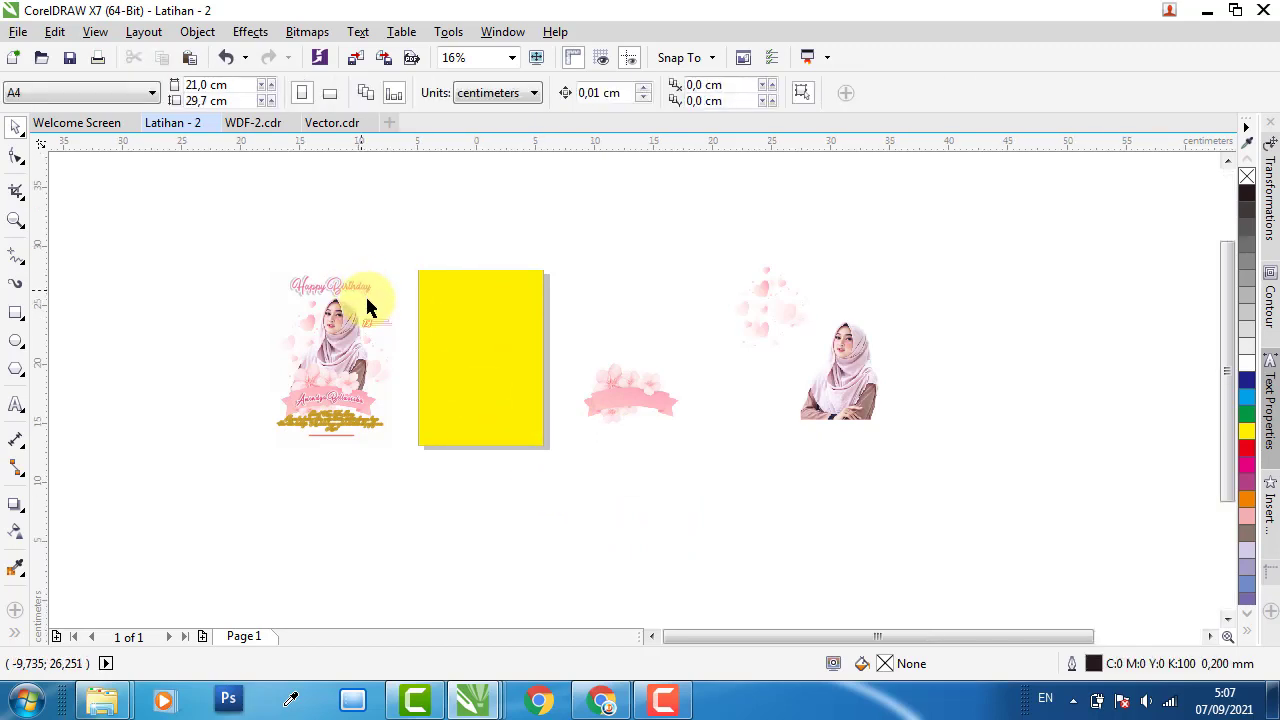
- Ungroup the pasted birthday design
scroll(269, 267, "up", 3)
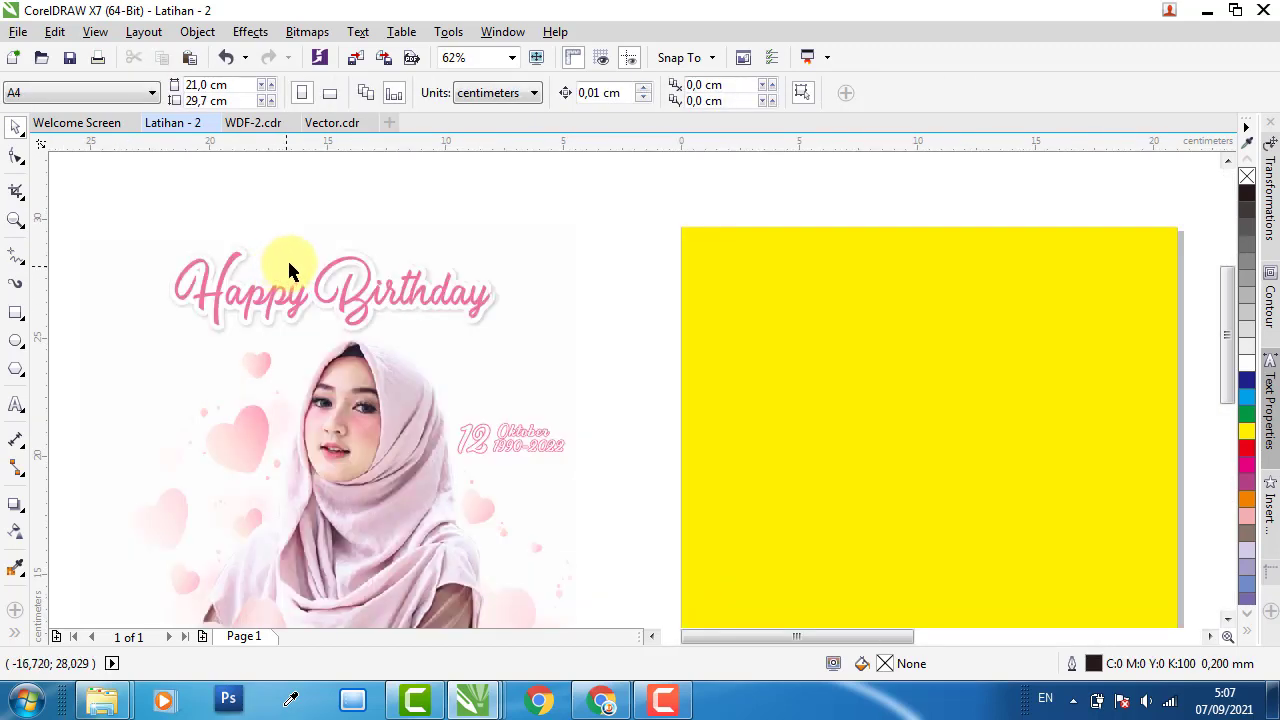
left_click(222, 288)
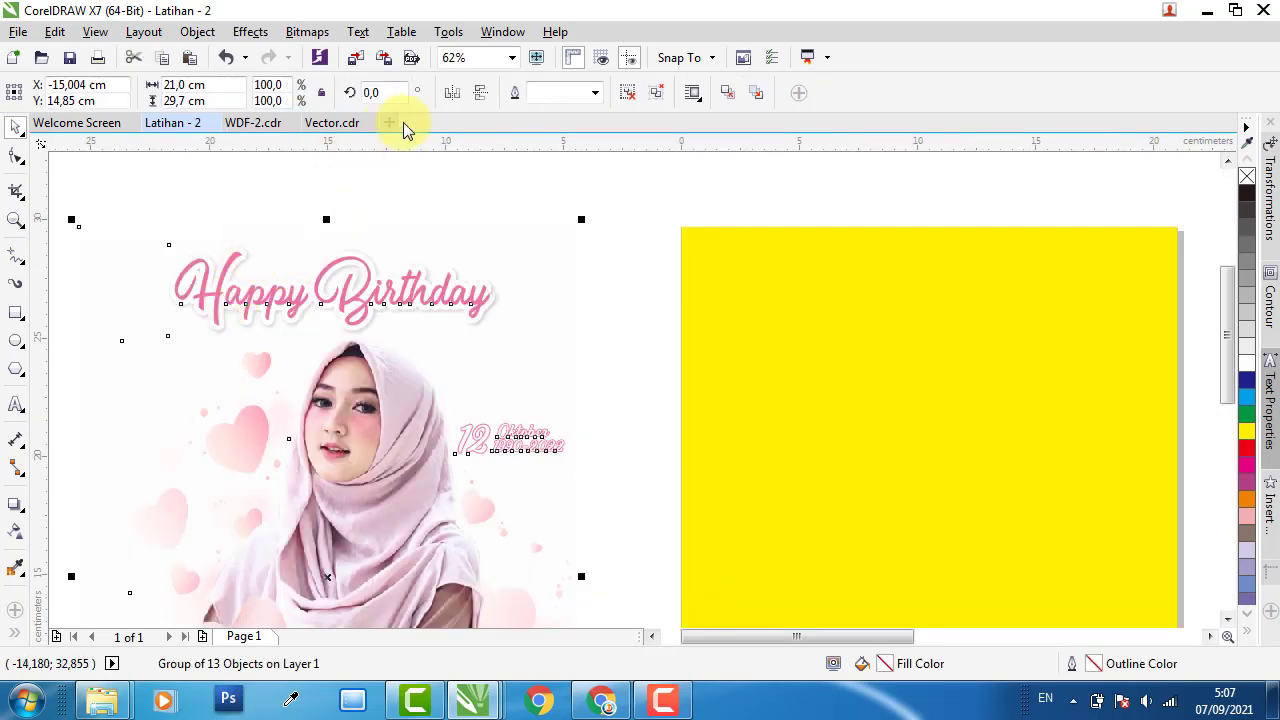
left_click(630, 93)
left_click(603, 182)
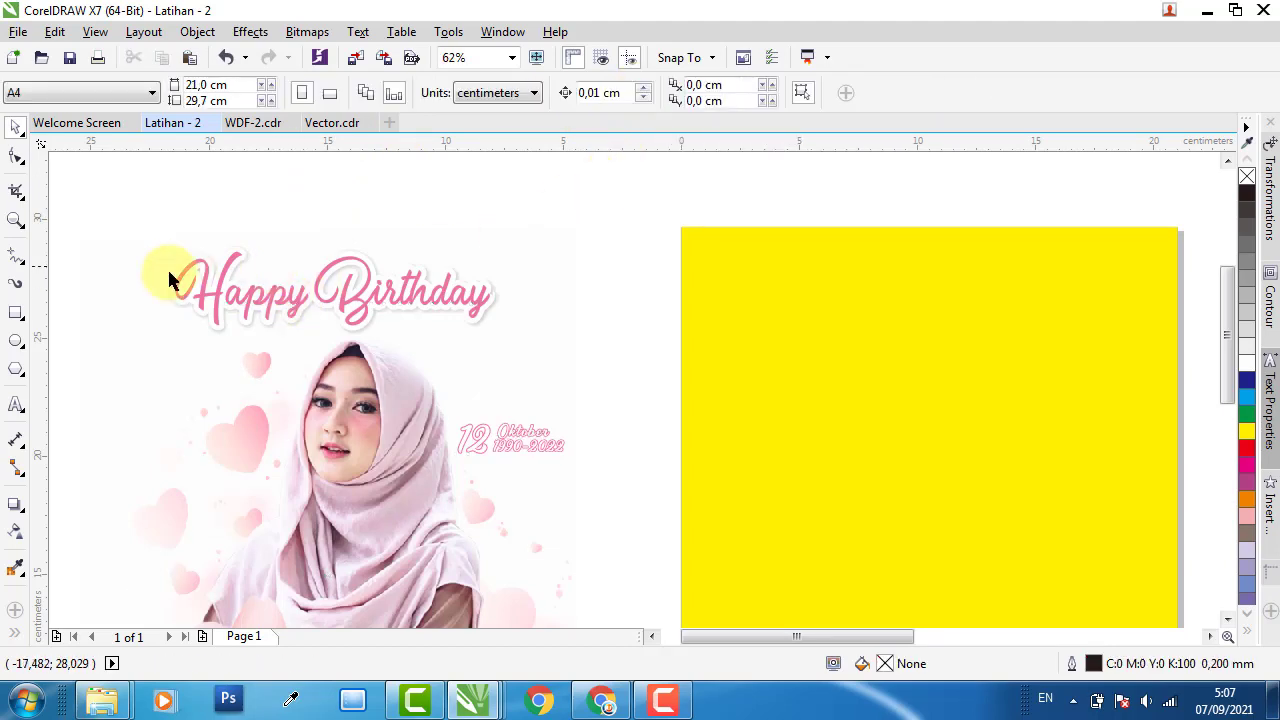
- Type a new 'Happy Birthday' text on the canvas and enlarge it
left_click(16, 406)
left_click(547, 217)
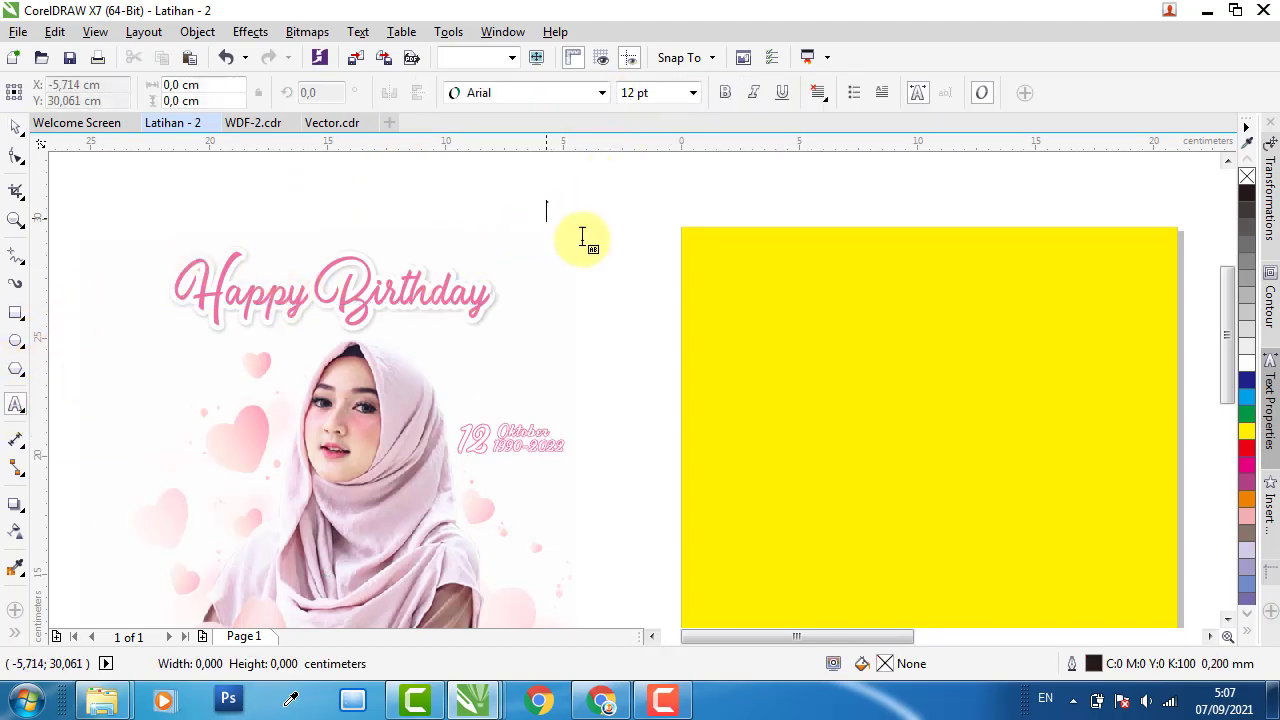
type("Happ")
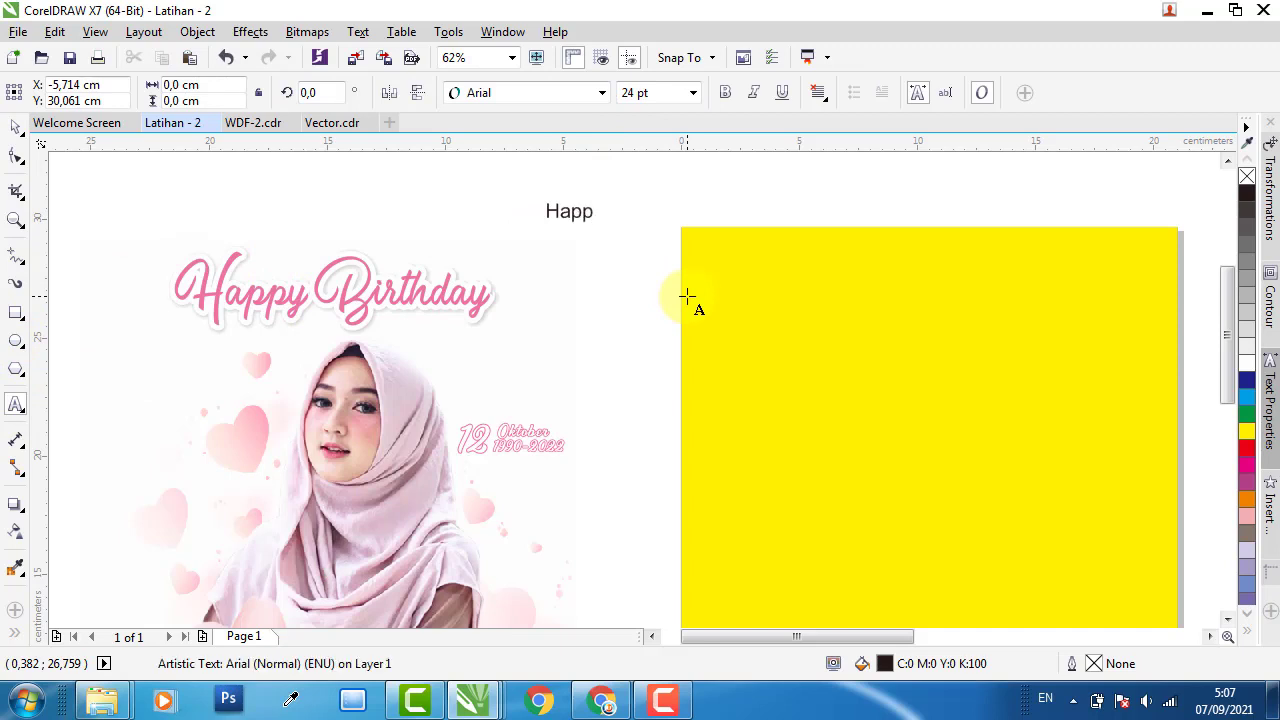
type("y Birthday")
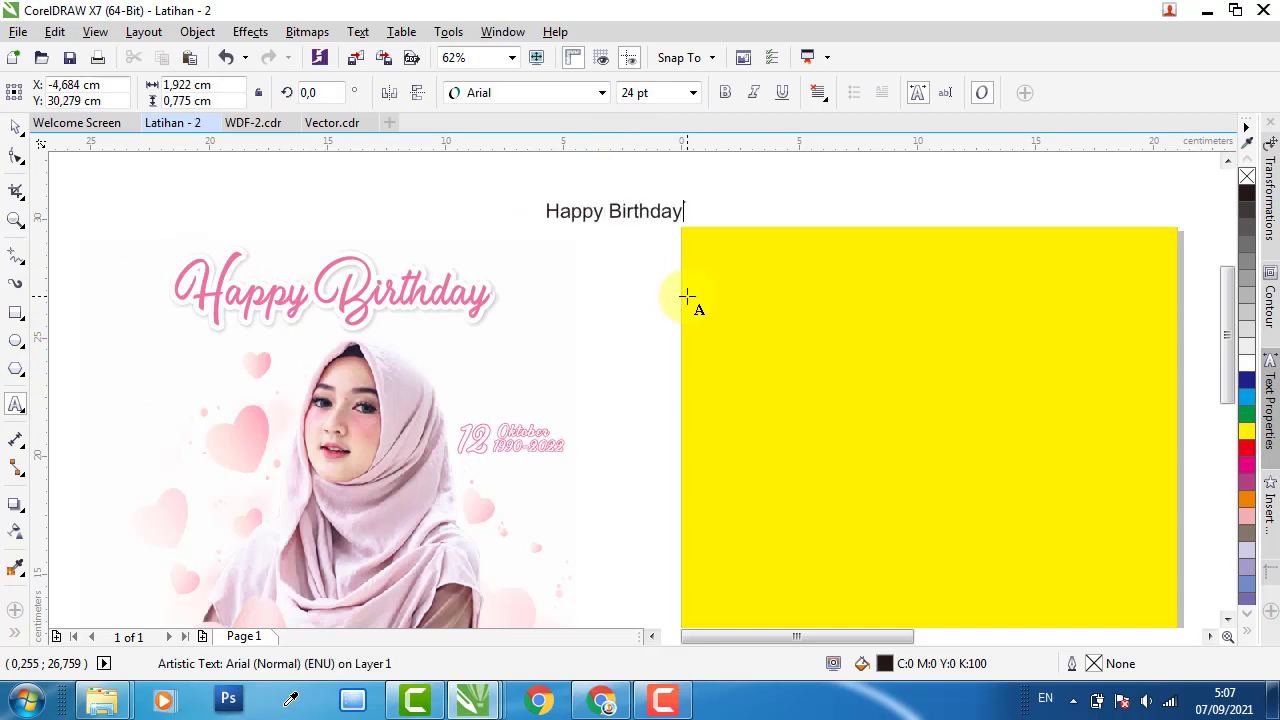
left_click(16, 127)
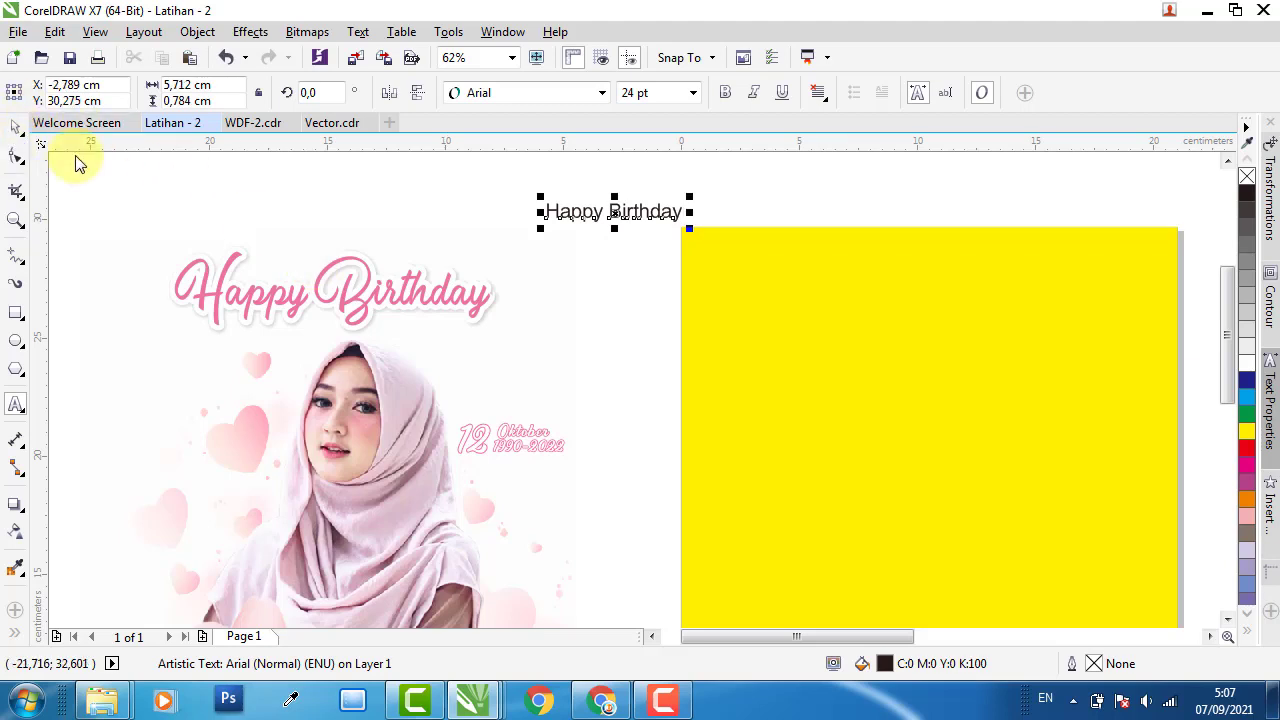
left_click_drag(690, 228, 853, 245)
- Set the new text to Burning Heart Personal, enlarge it and move it above the pink title
left_click(440, 291)
left_click(565, 225)
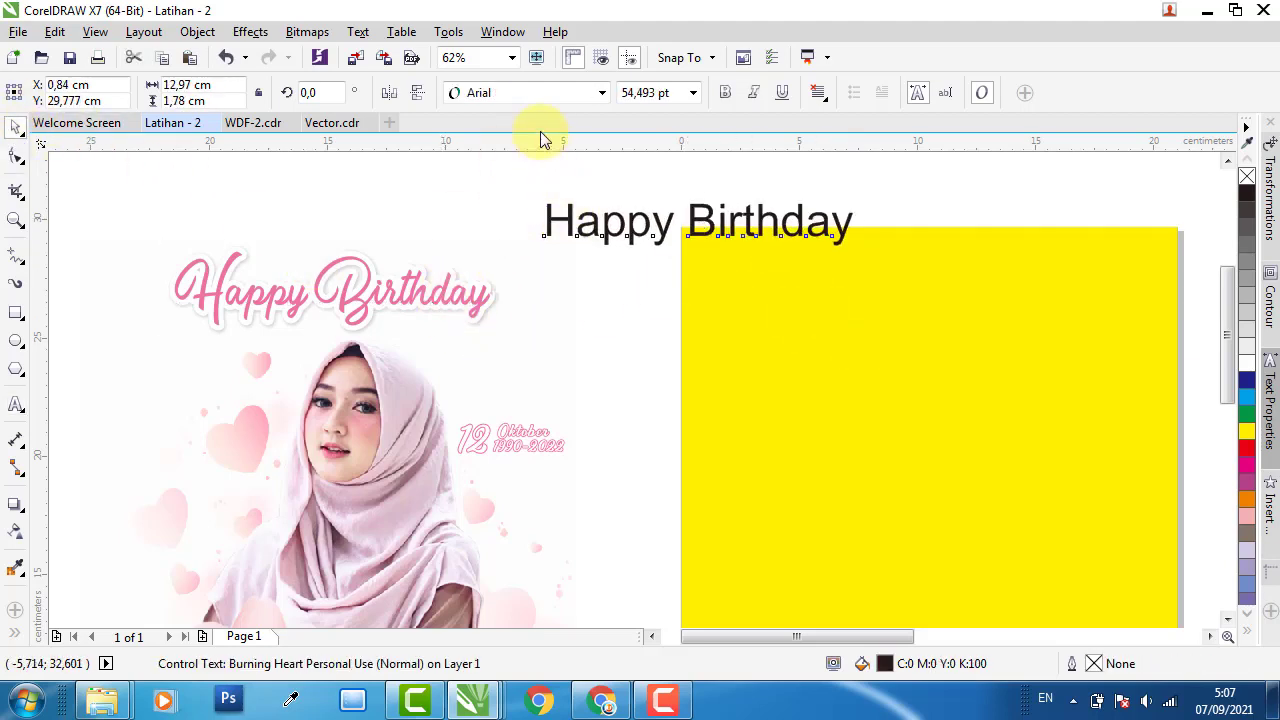
left_click(540, 92)
left_click(529, 137)
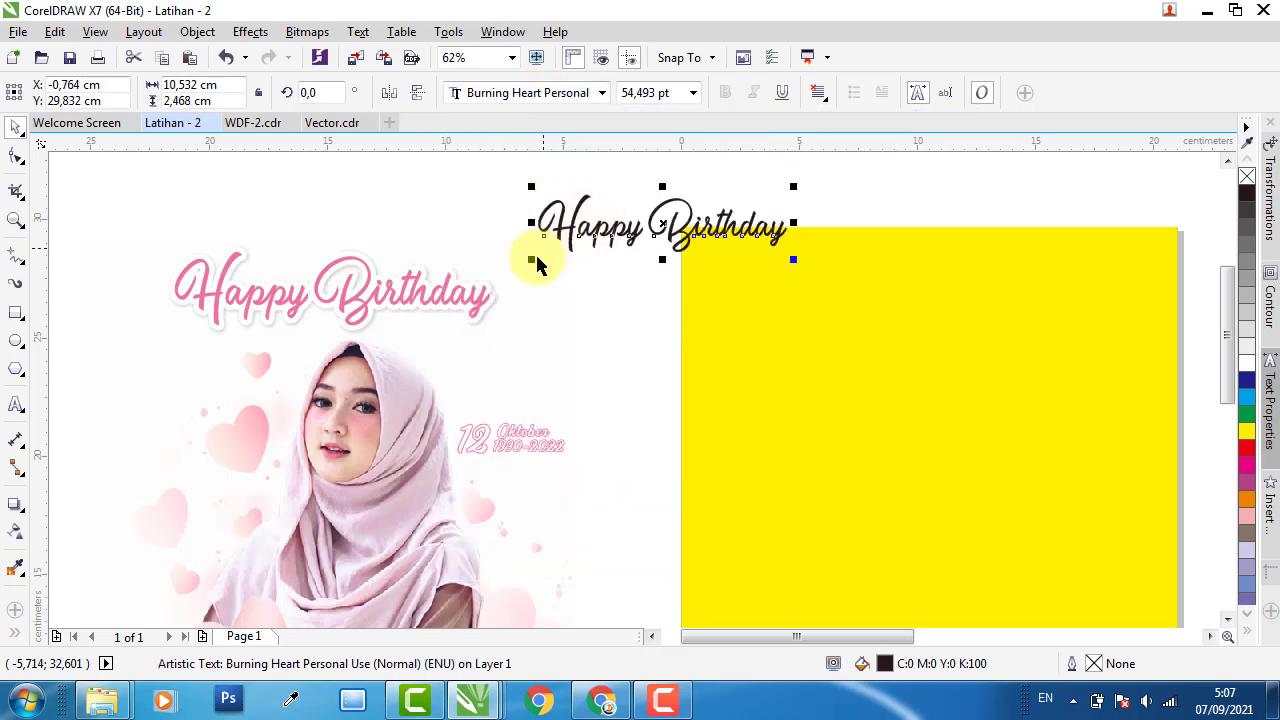
left_click_drag(536, 263, 525, 235)
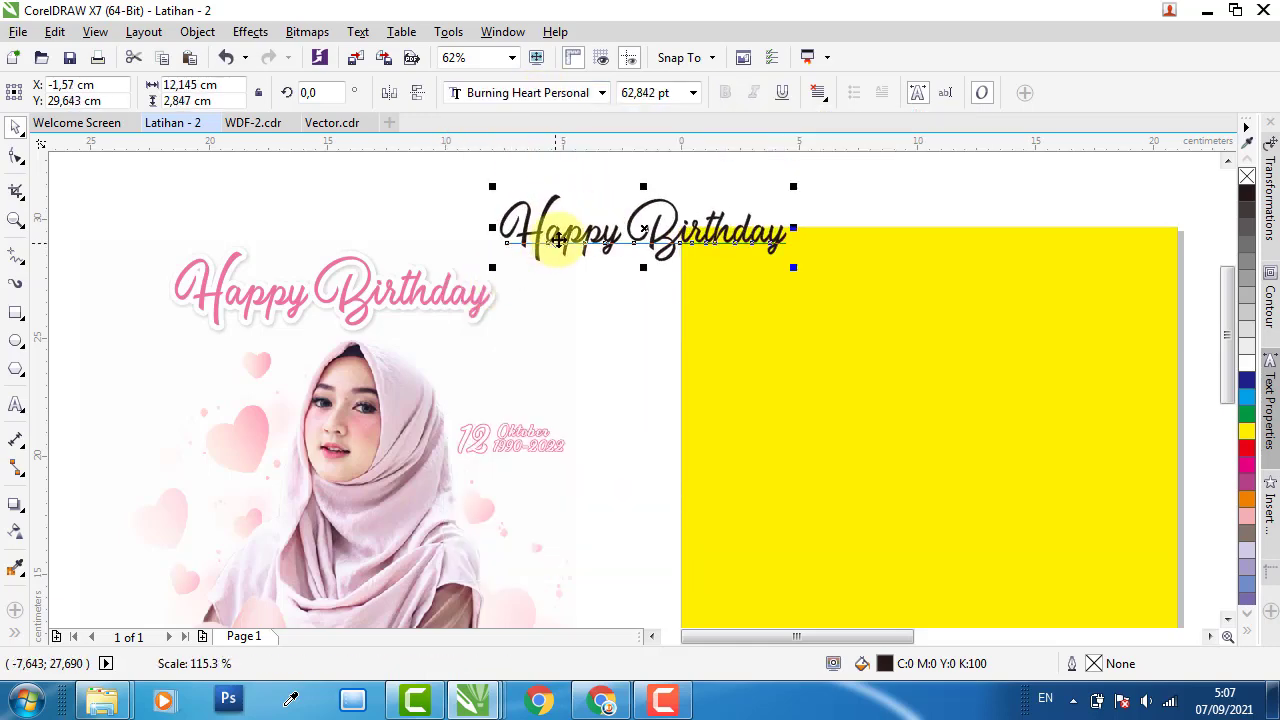
left_click_drag(249, 236, 231, 223)
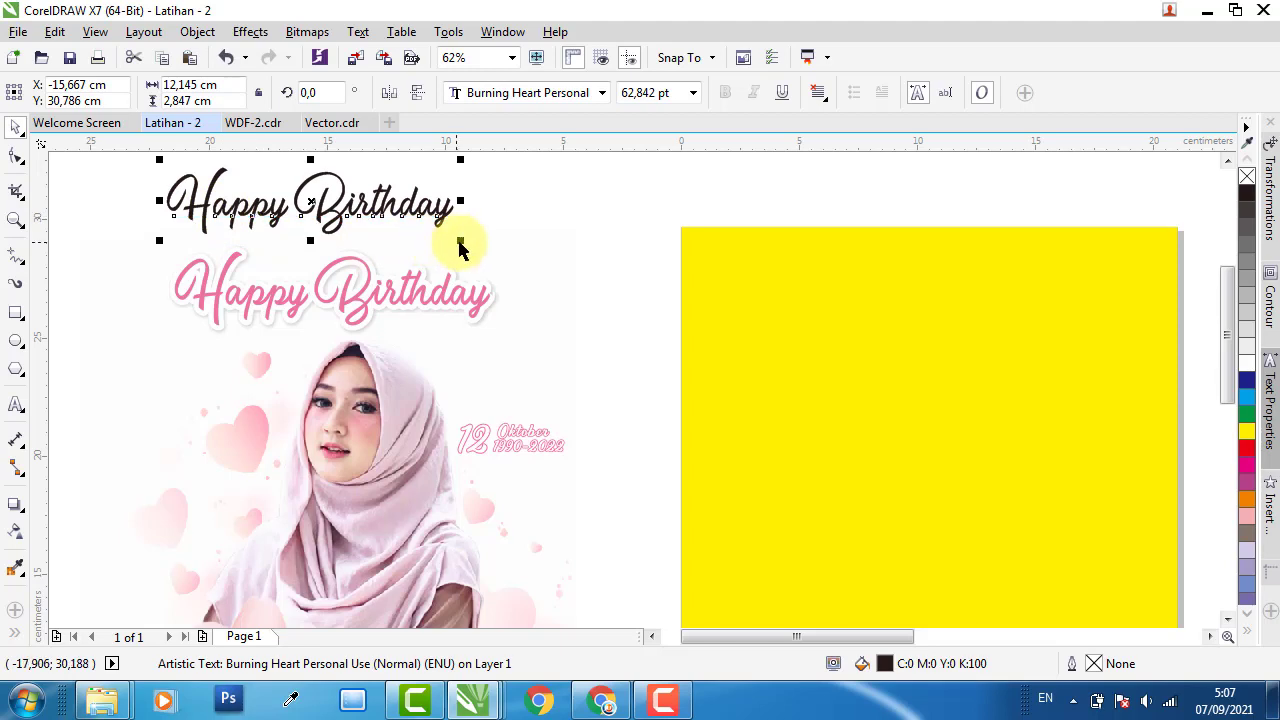
- Fine-tune the black Happy Birthday text's size and position slightly larger
left_click(463, 245)
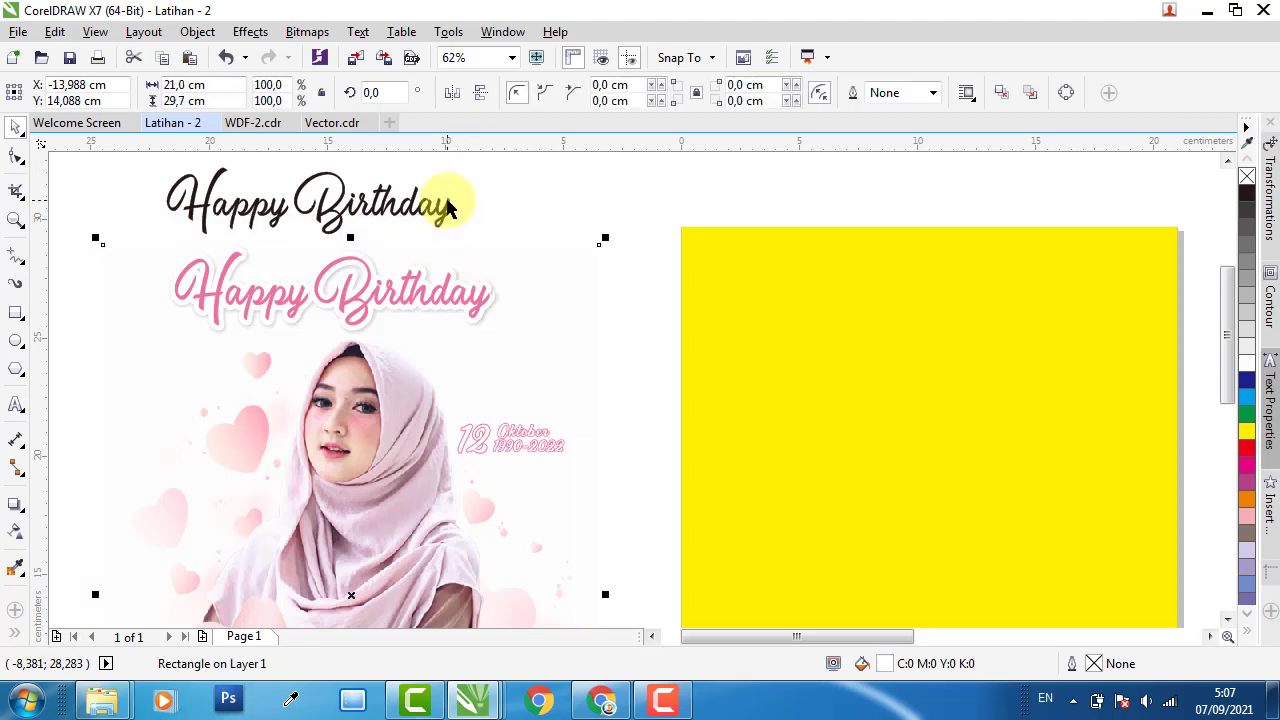
left_click(445, 215)
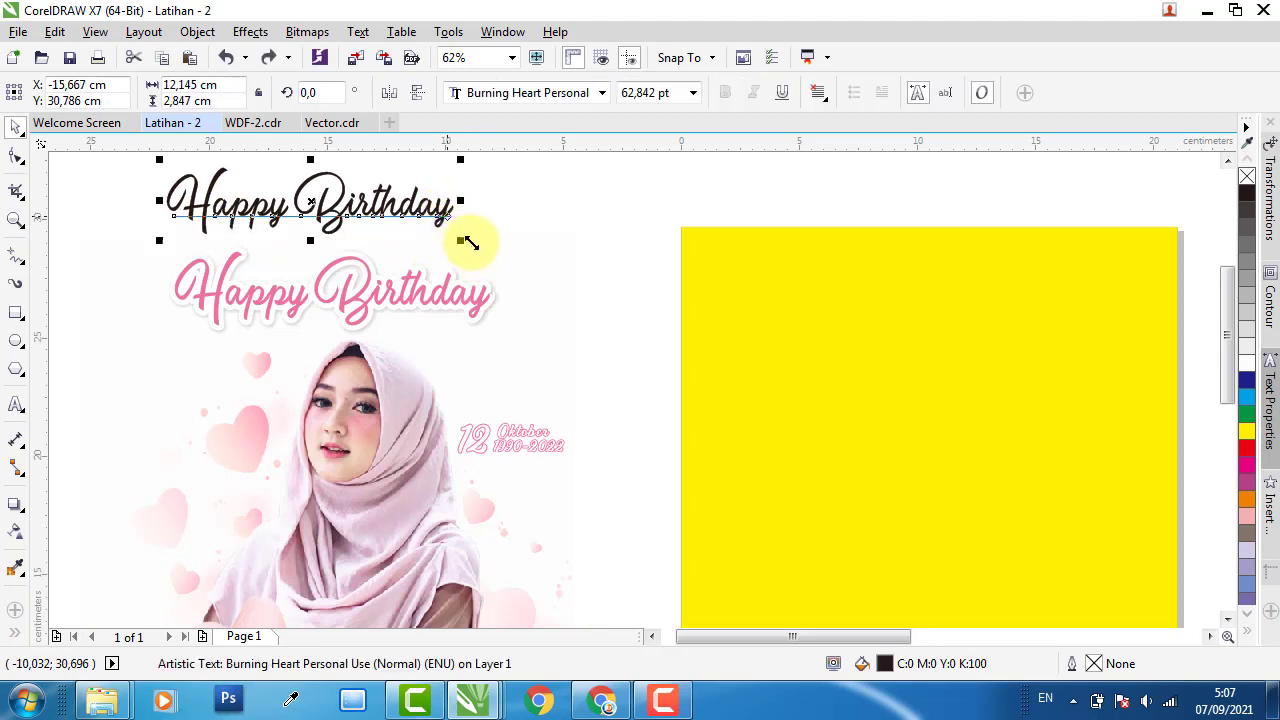
left_click_drag(469, 243, 488, 256)
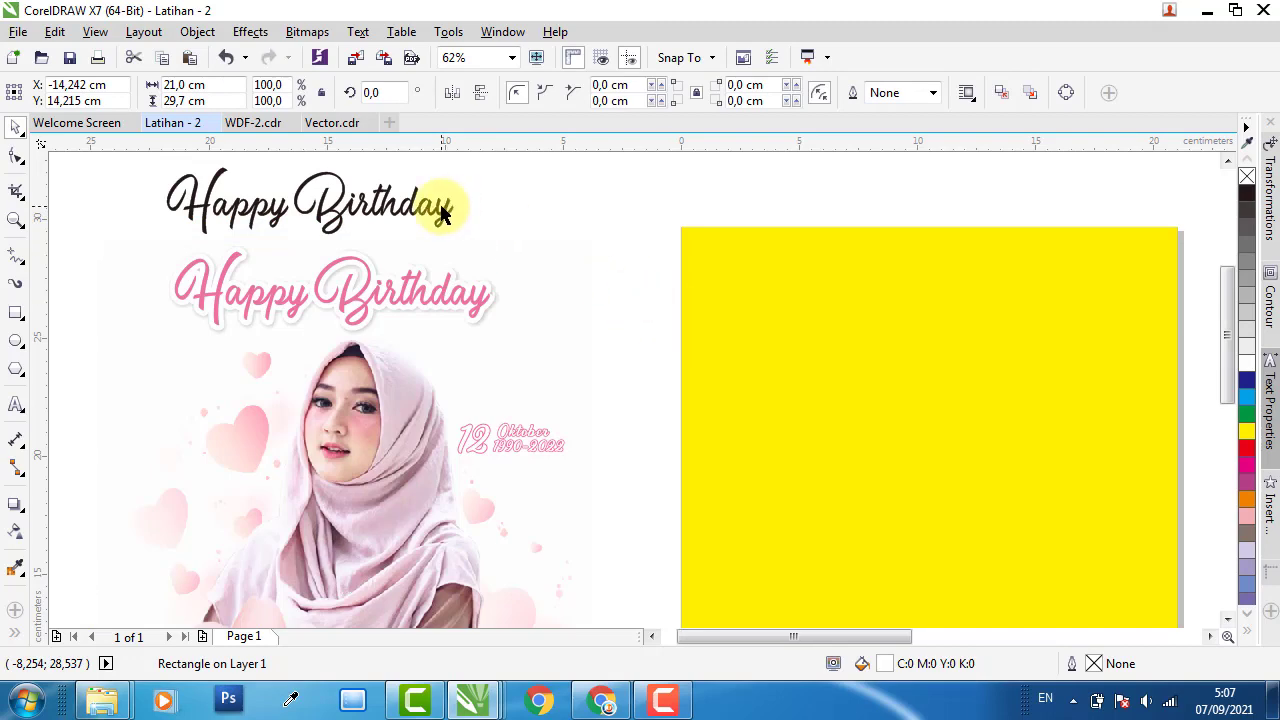
left_click(453, 254)
left_click(450, 225)
left_click_drag(455, 245, 510, 285)
scroll(175, 210, "up", 5)
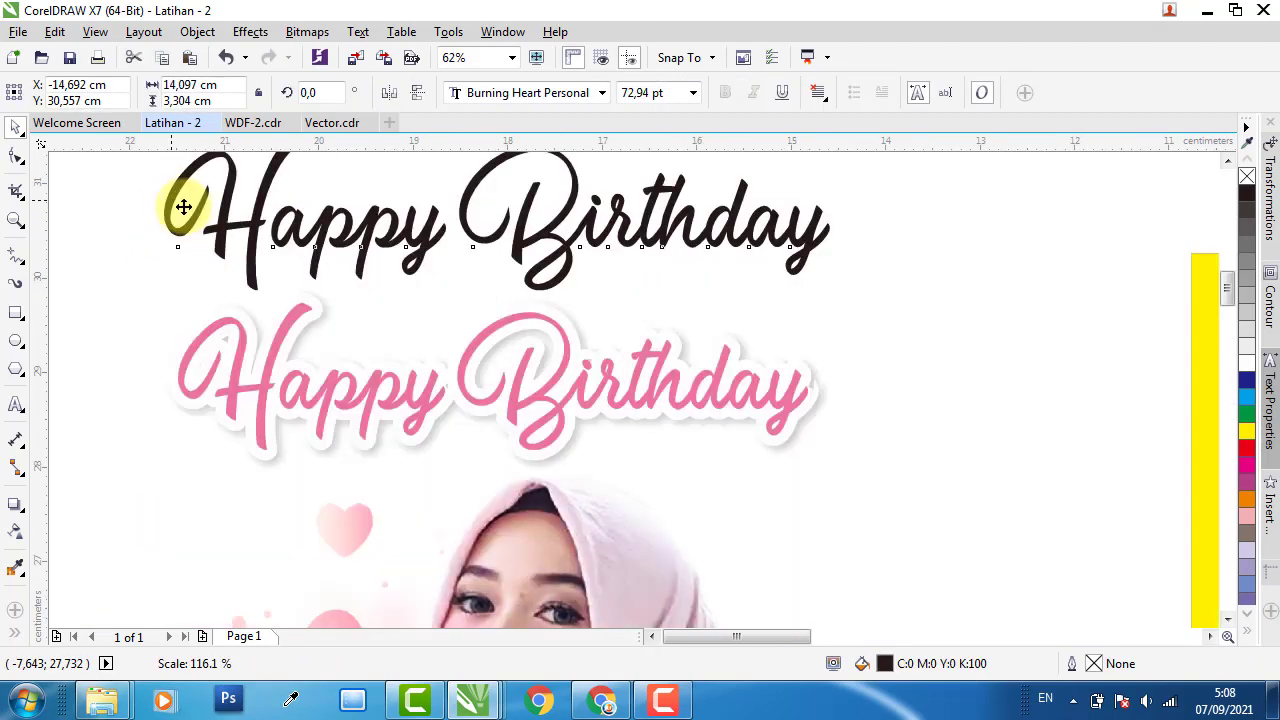
- Eyedrop the lower text's pink onto the black title, confirming the fill is C0 M67 Y7 K0
left_click(14, 563)
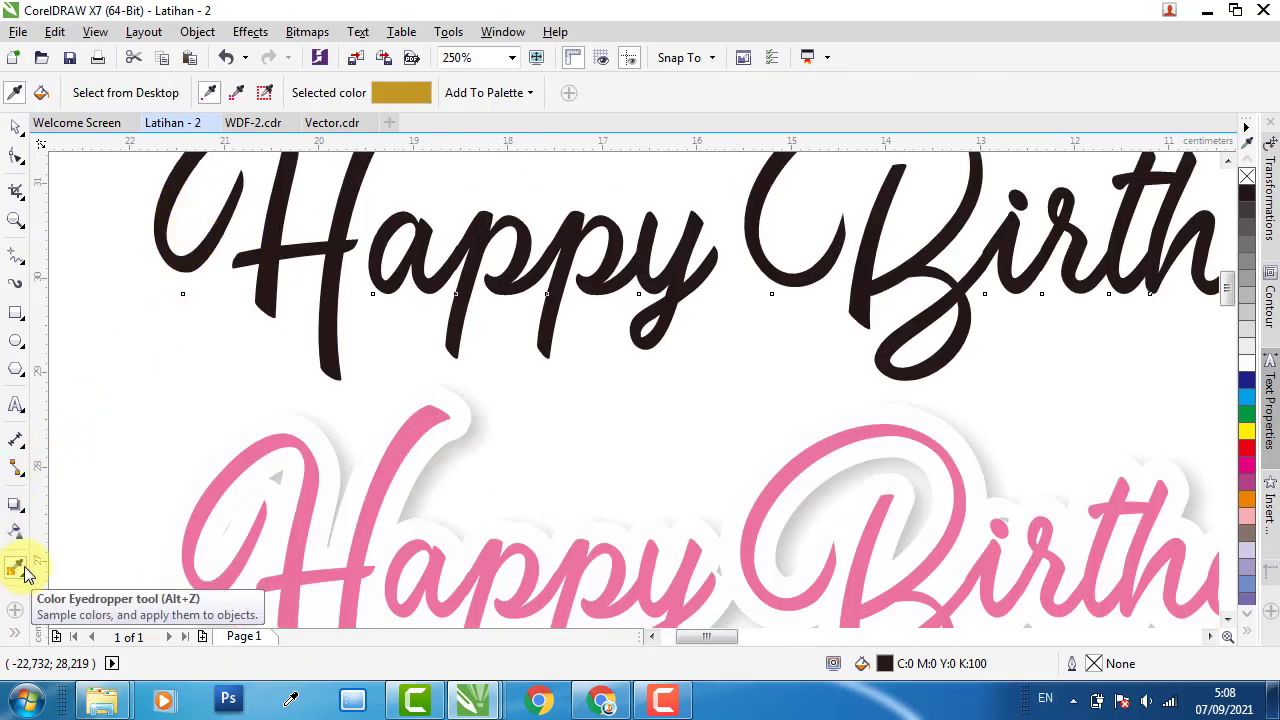
left_click(288, 437)
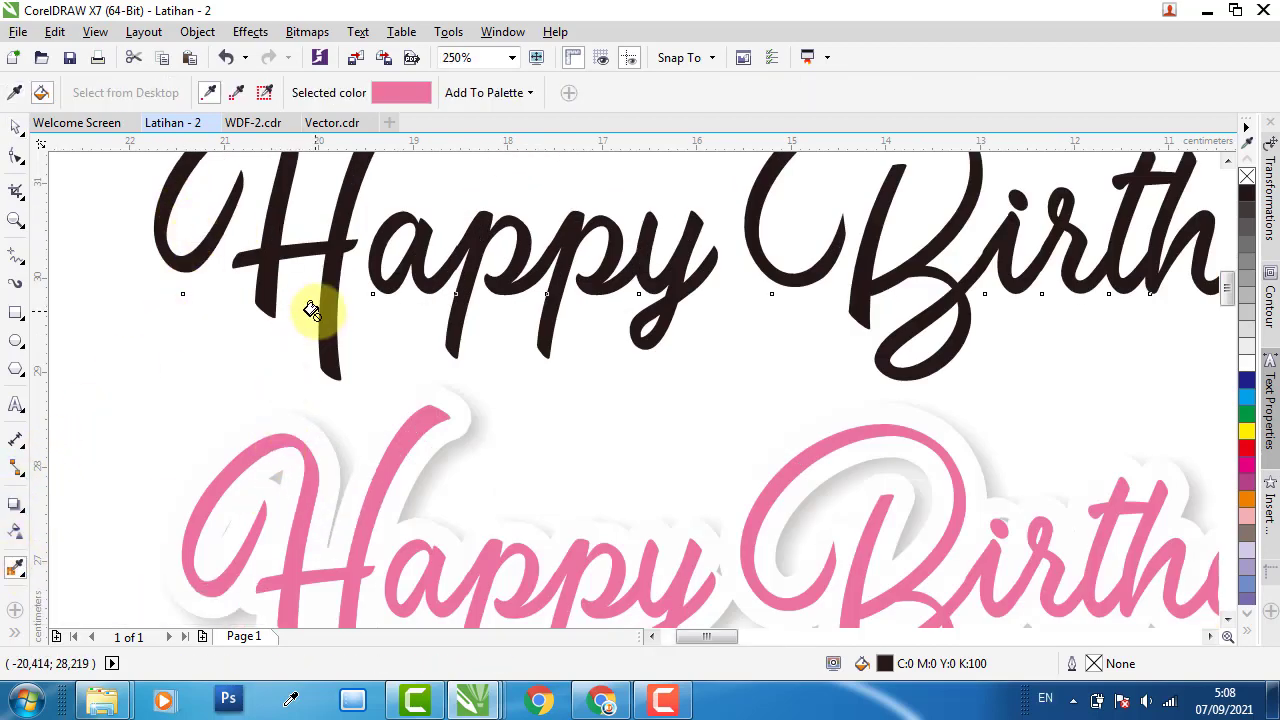
left_click(320, 308)
left_click(15, 125)
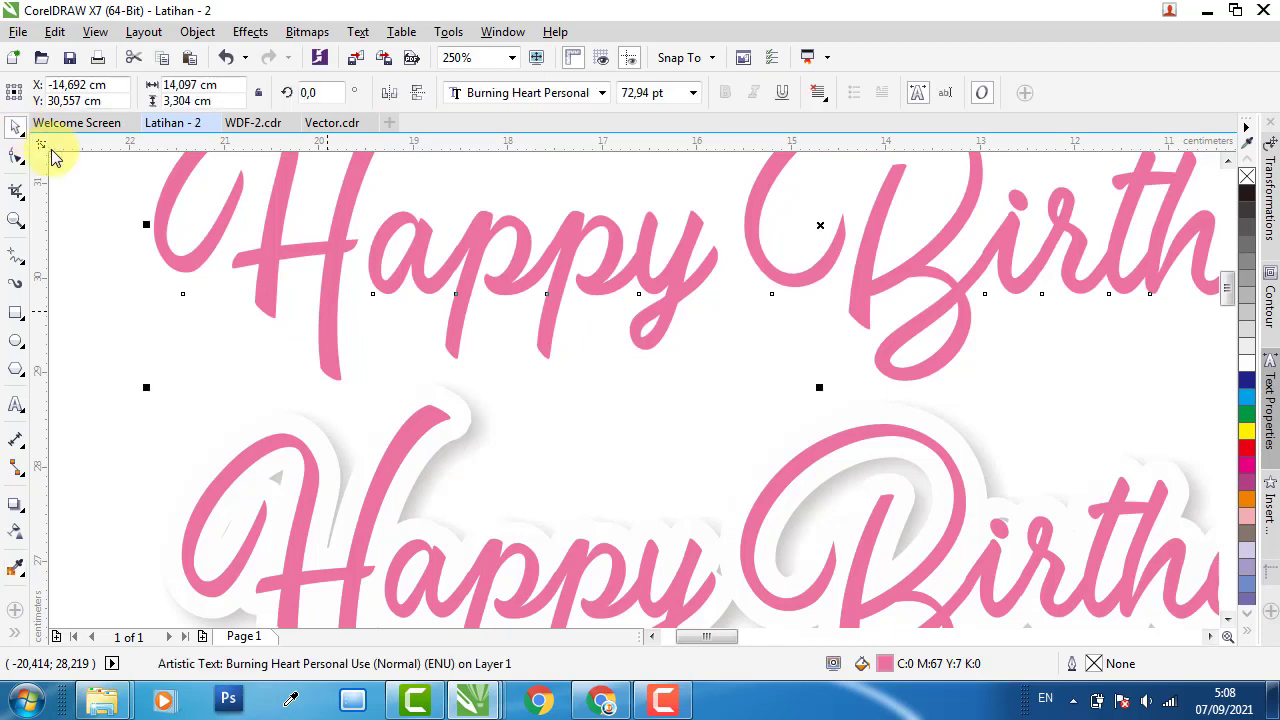
double_click(885, 665)
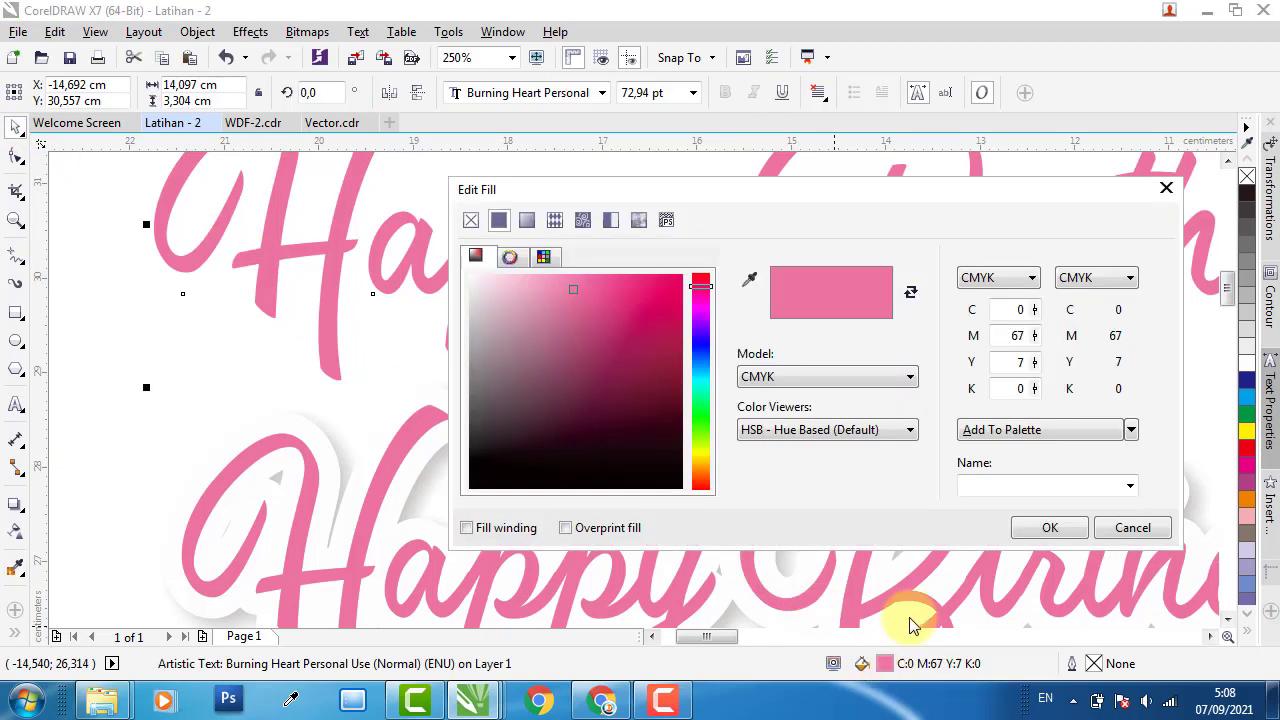
left_click(1015, 336)
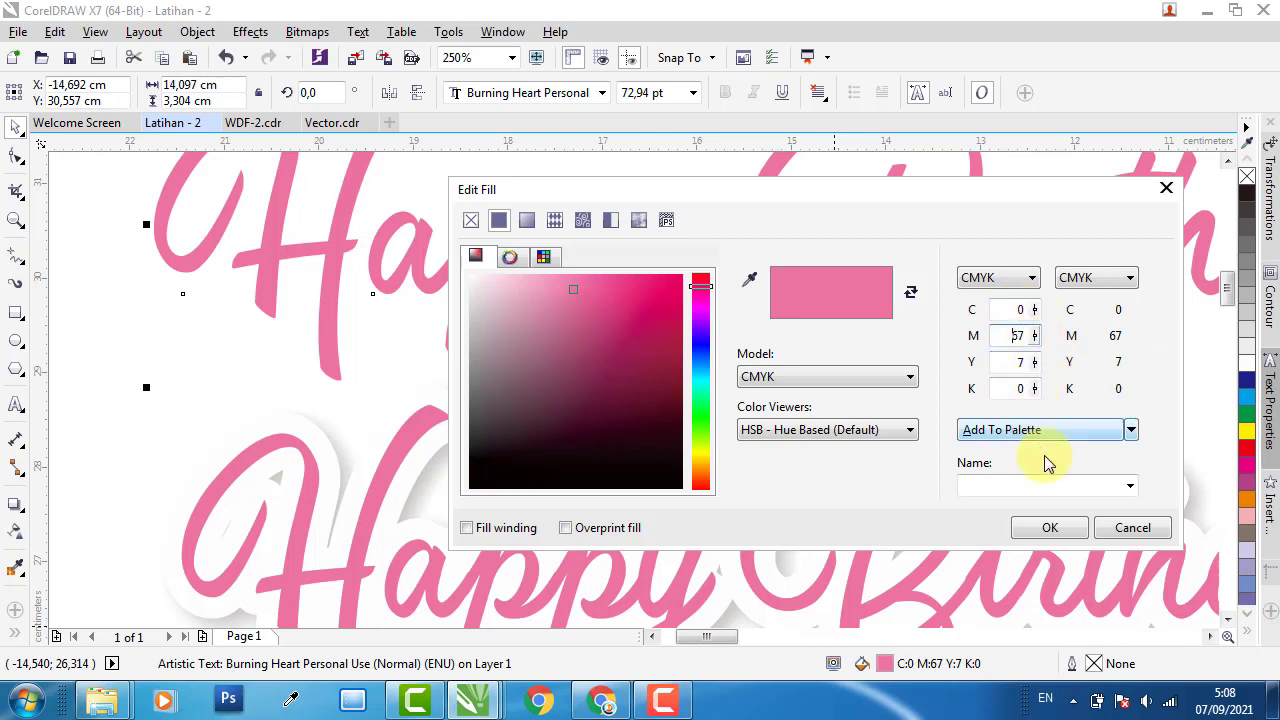
left_click(1063, 532)
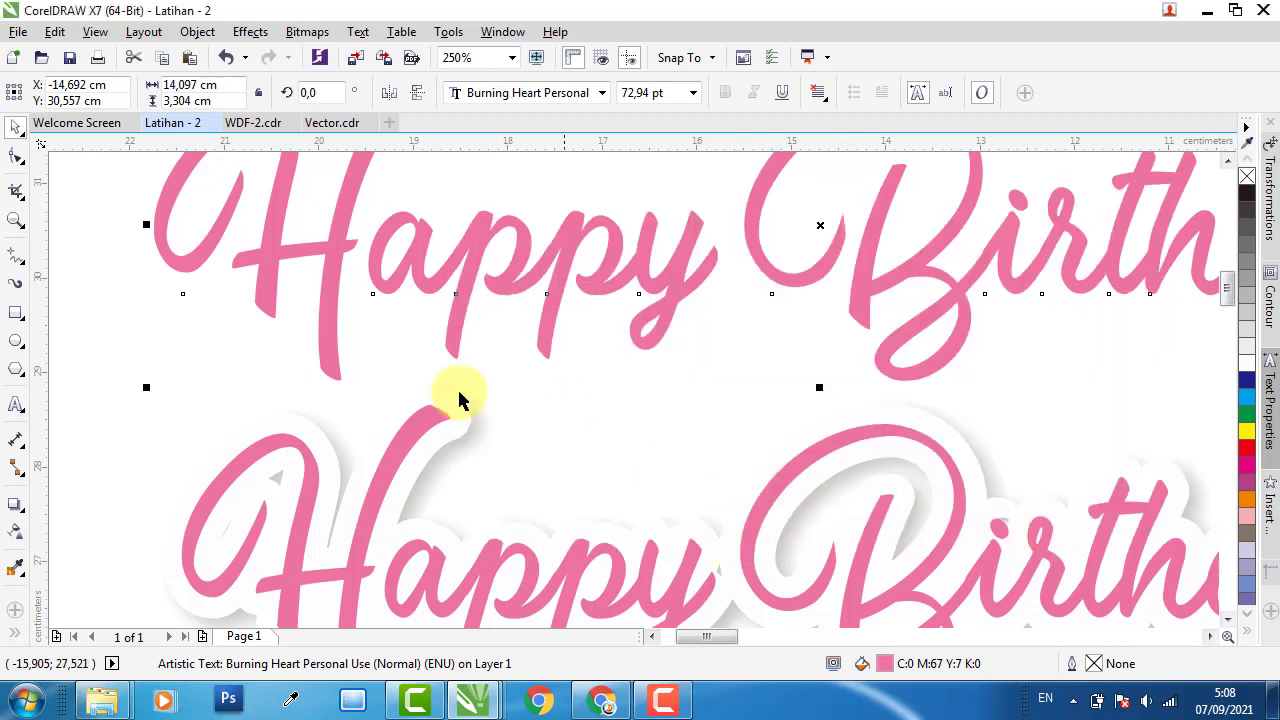
- Check the outline settings of the lower shadowed Happy Birthday text
left_click(435, 415)
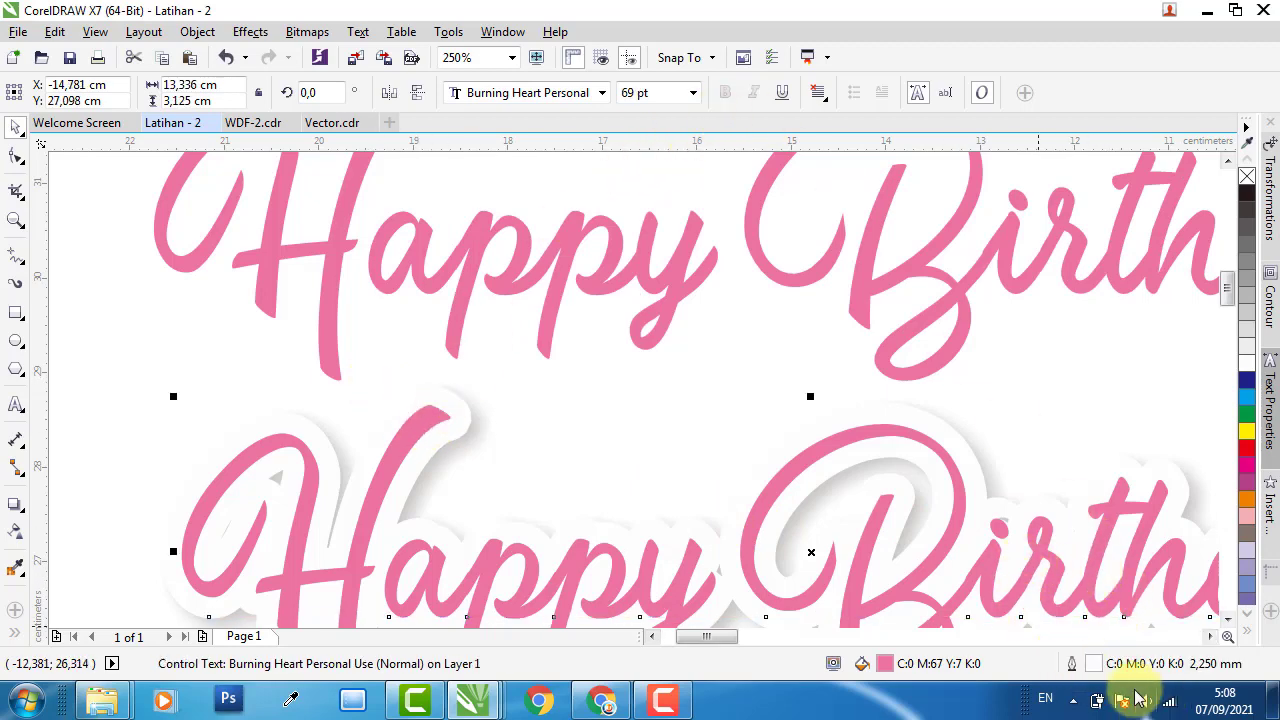
double_click(1091, 663)
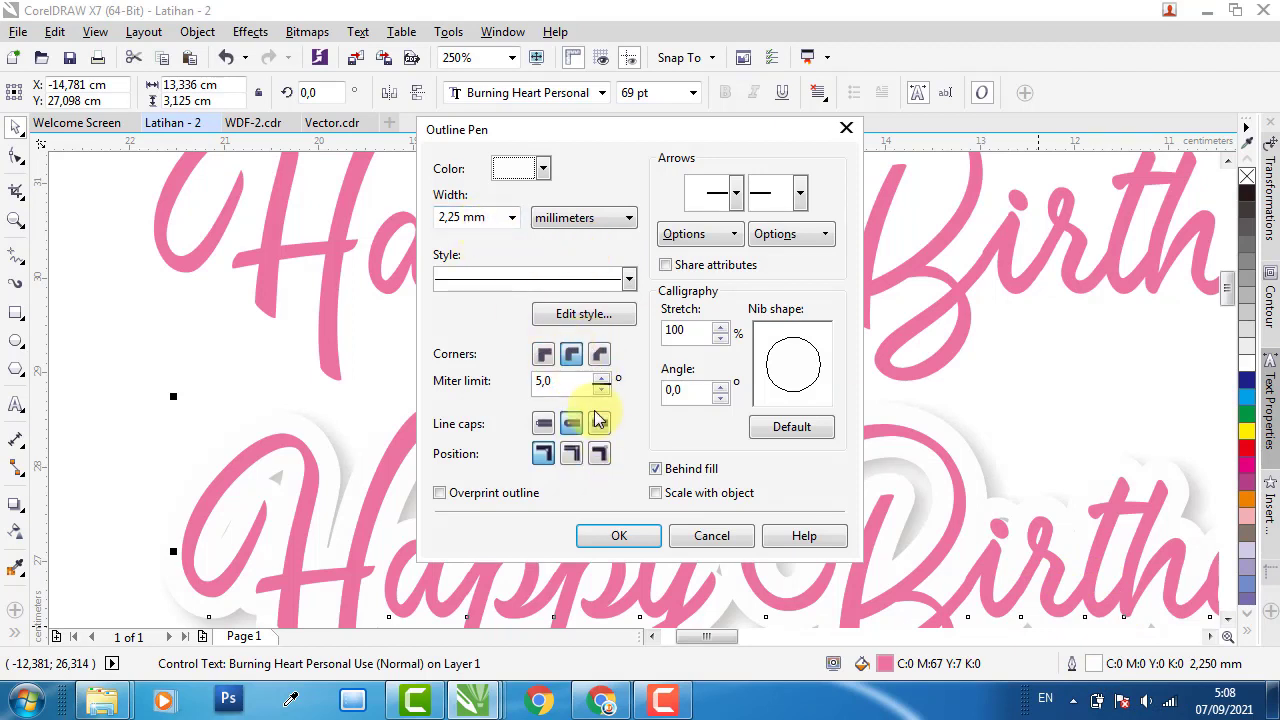
left_click(632, 536)
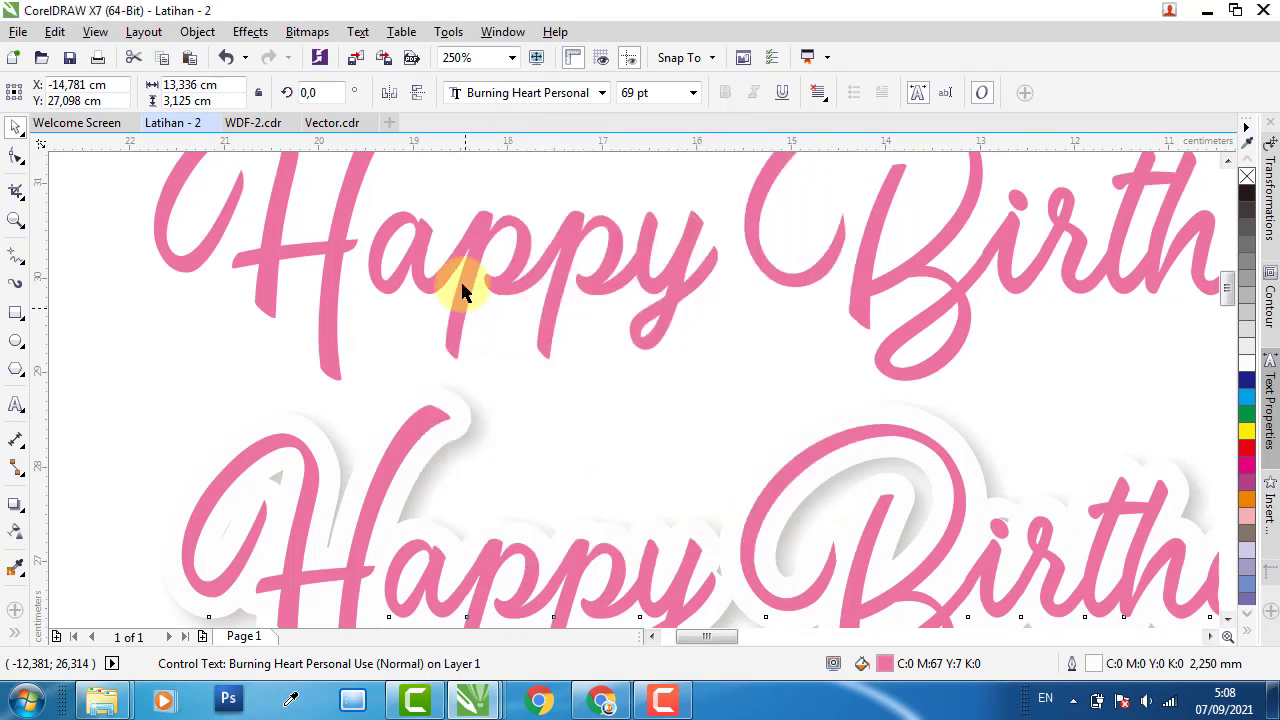
- Give the upper title a 2.25 mm yellow outline with round corners and caps, behind the fill
left_click(465, 287)
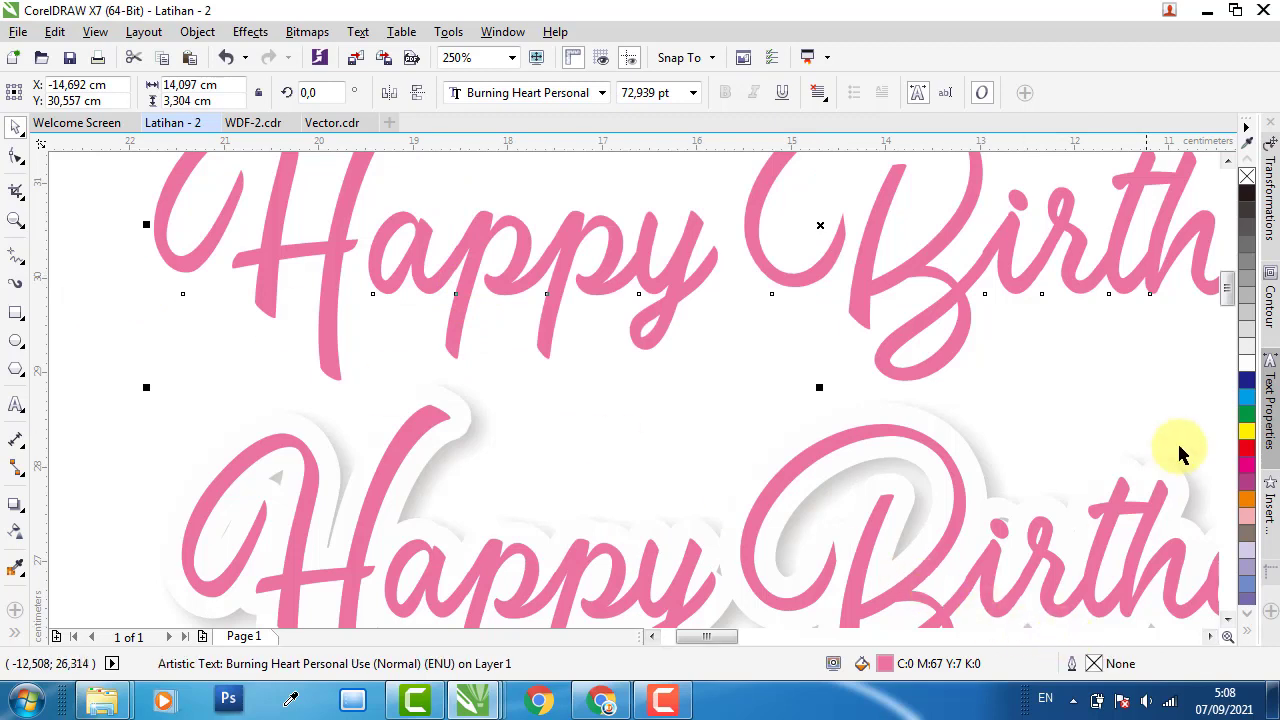
right_click(1248, 434)
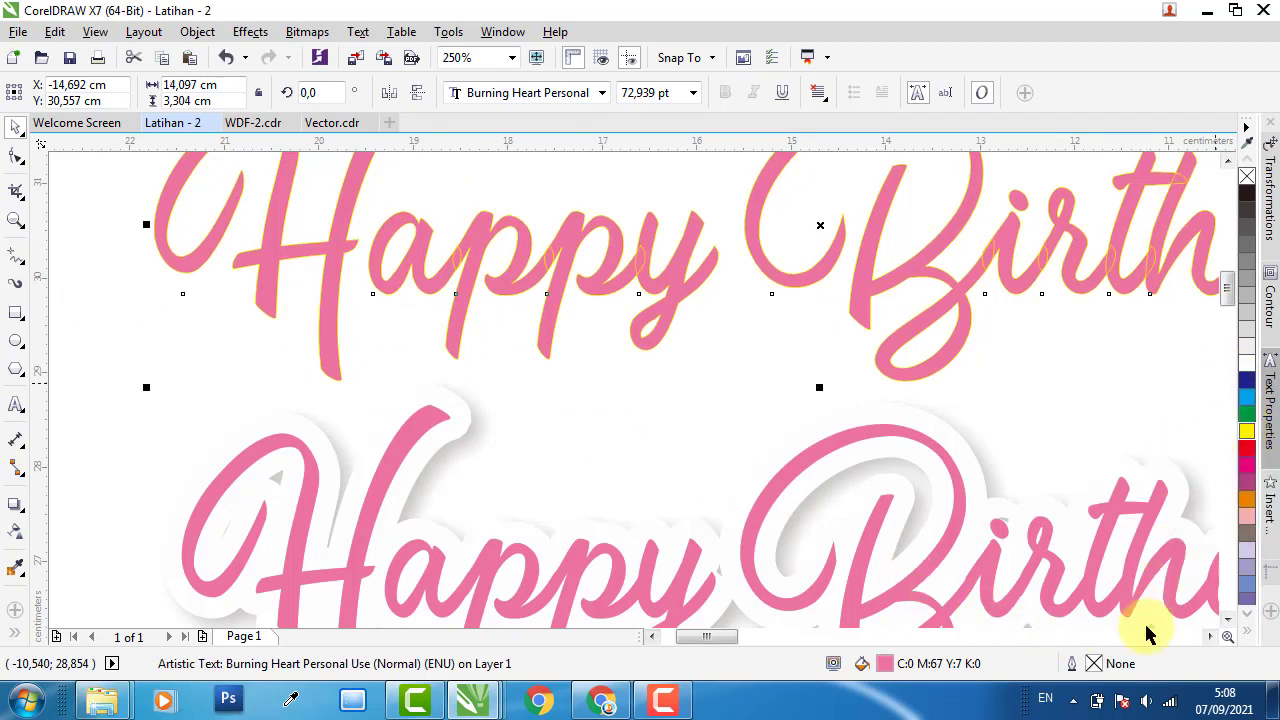
double_click(1097, 668)
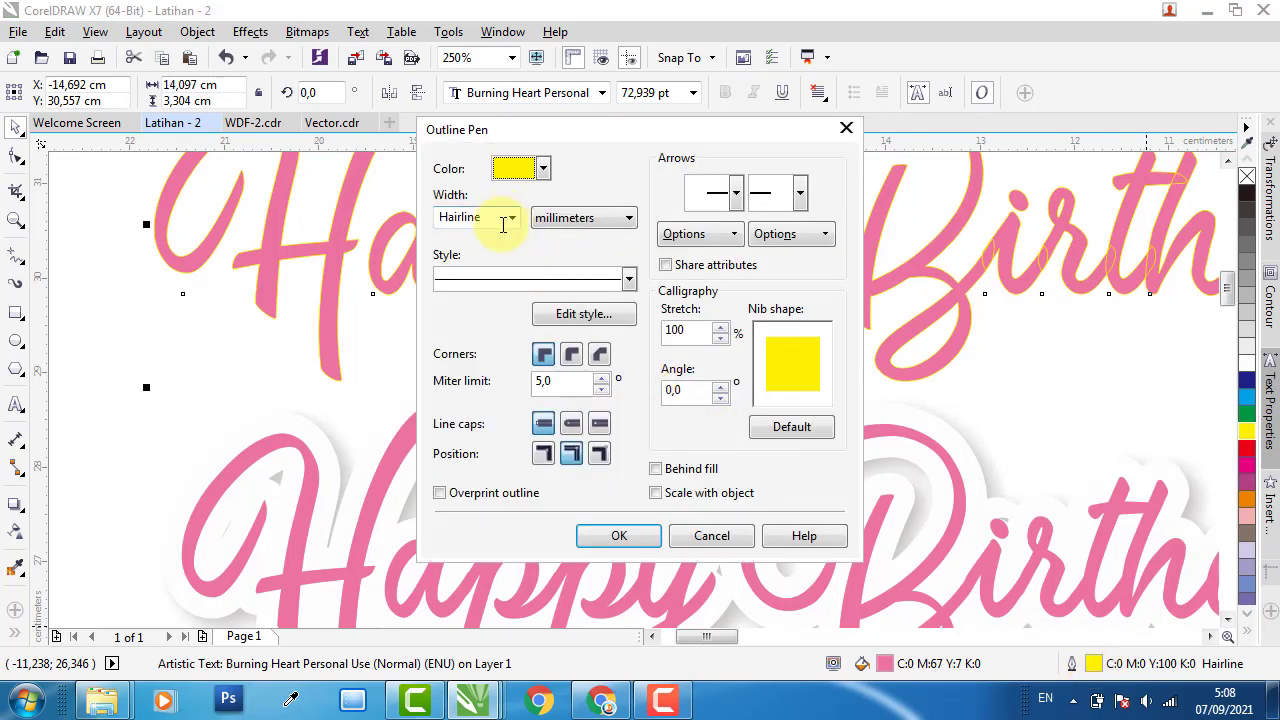
type("2,25")
left_click(572, 356)
left_click(571, 423)
left_click(543, 453)
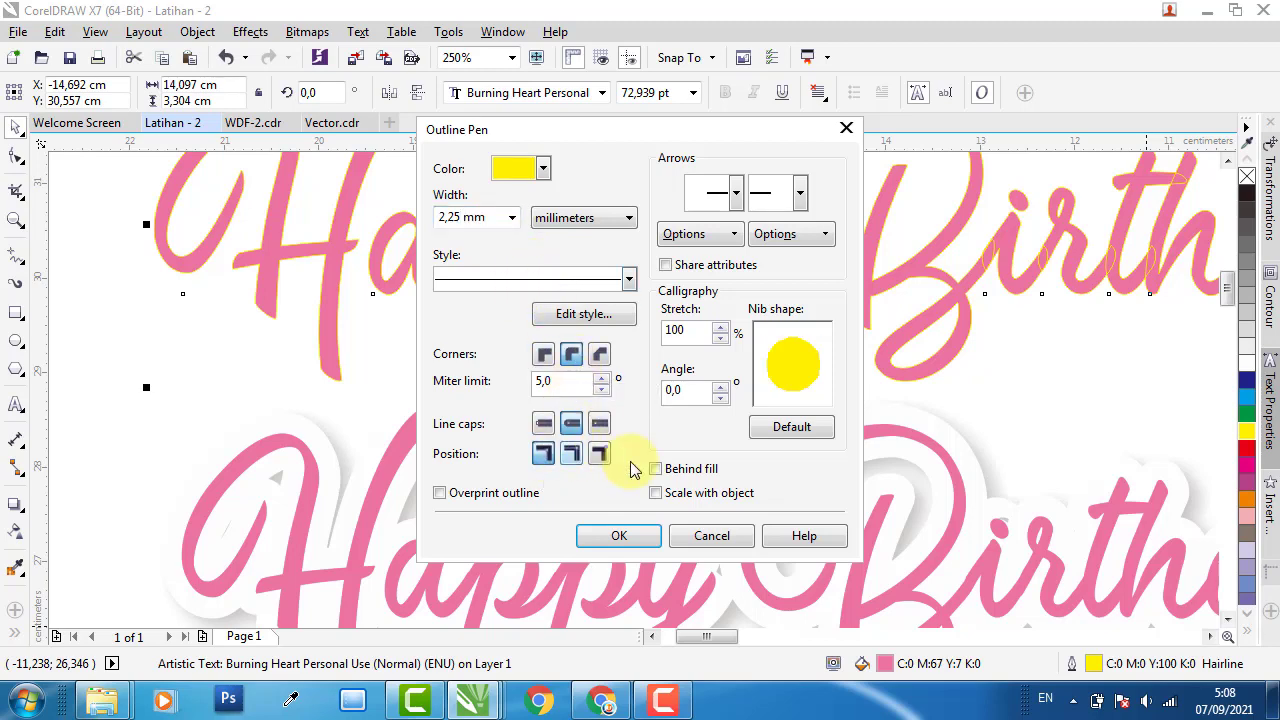
left_click(656, 469)
left_click(620, 535)
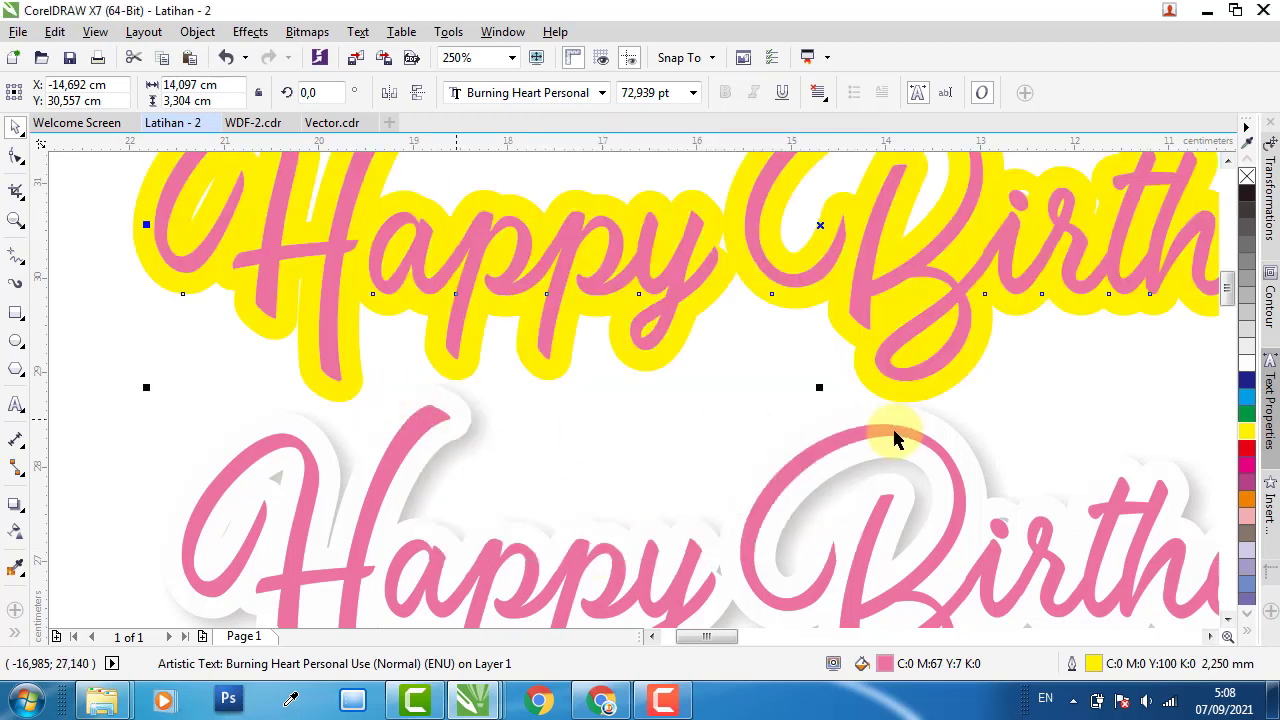
- Add a Medium Glow drop shadow to the upper Happy Birthday title
left_click(15, 504)
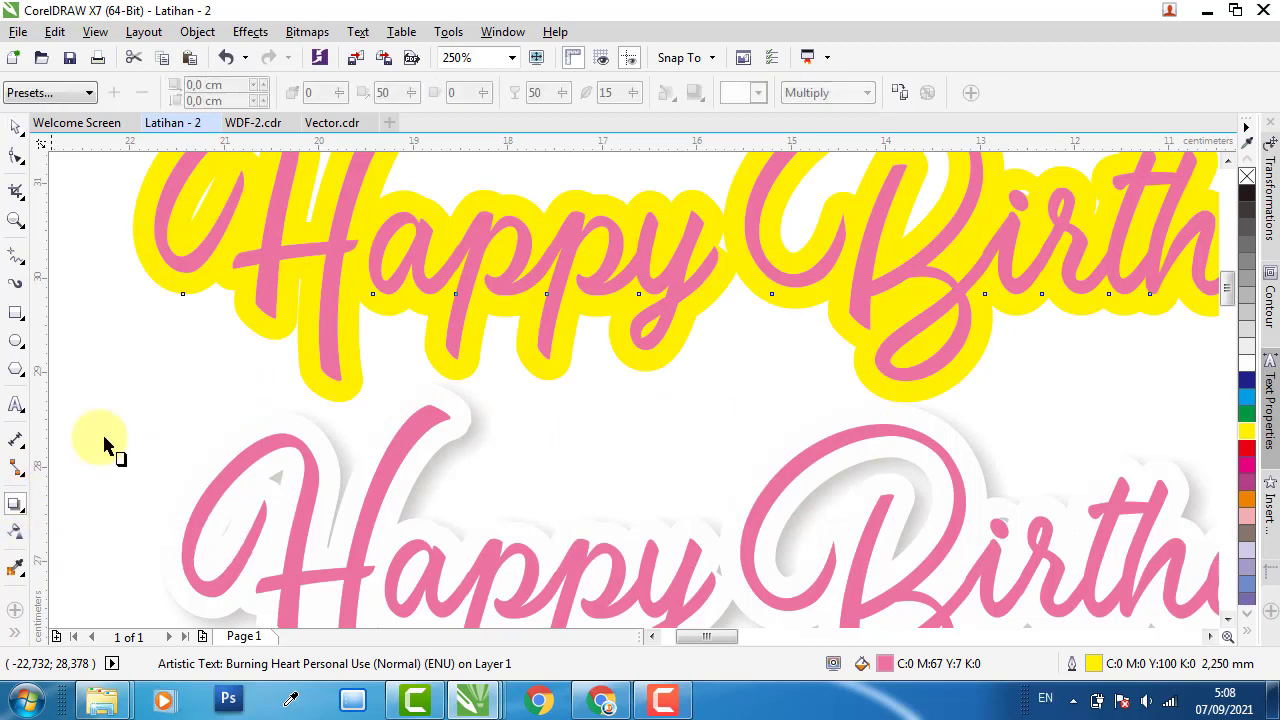
left_click_drag(278, 238, 466, 290)
left_click(60, 92)
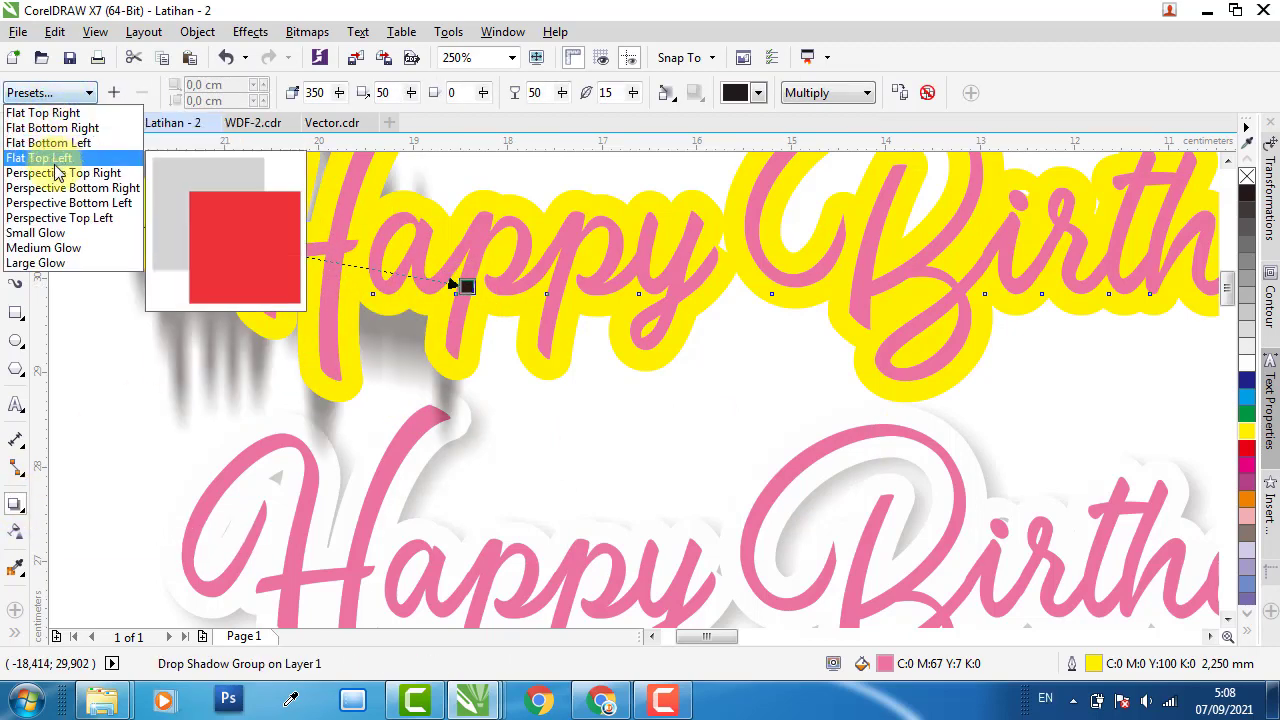
left_click(57, 248)
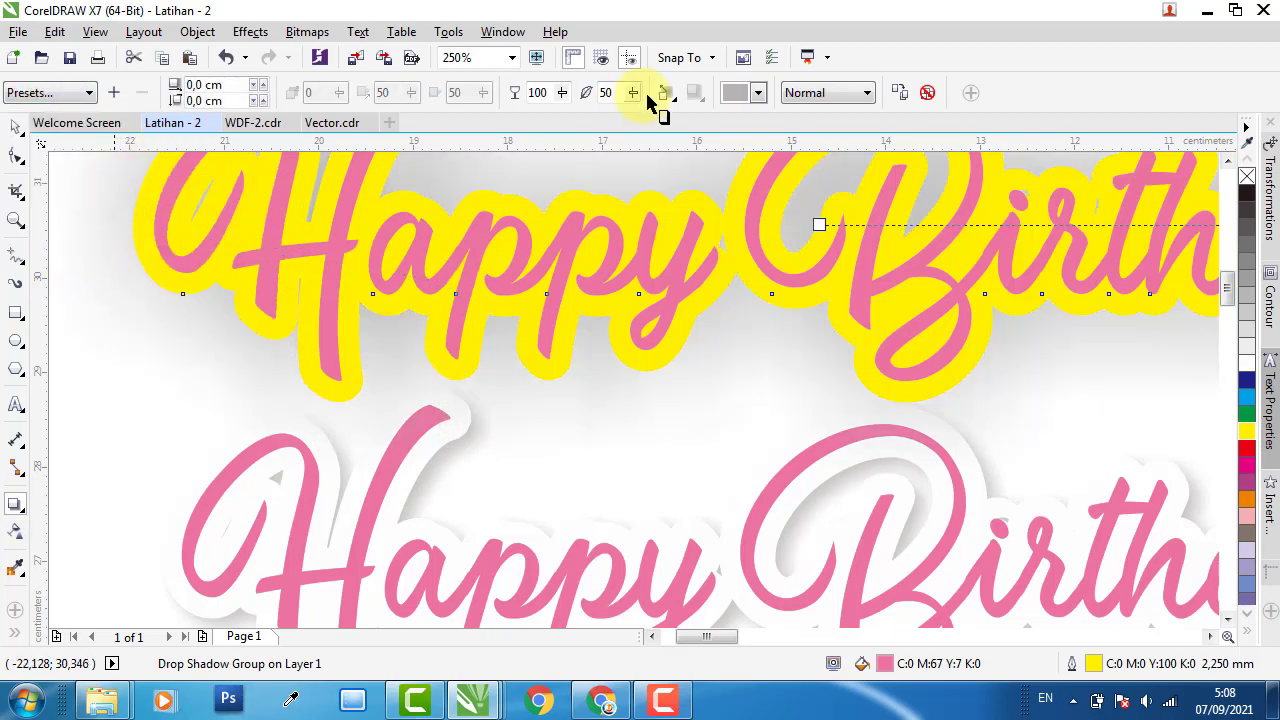
- Set the shadow colour to black
left_click(754, 92)
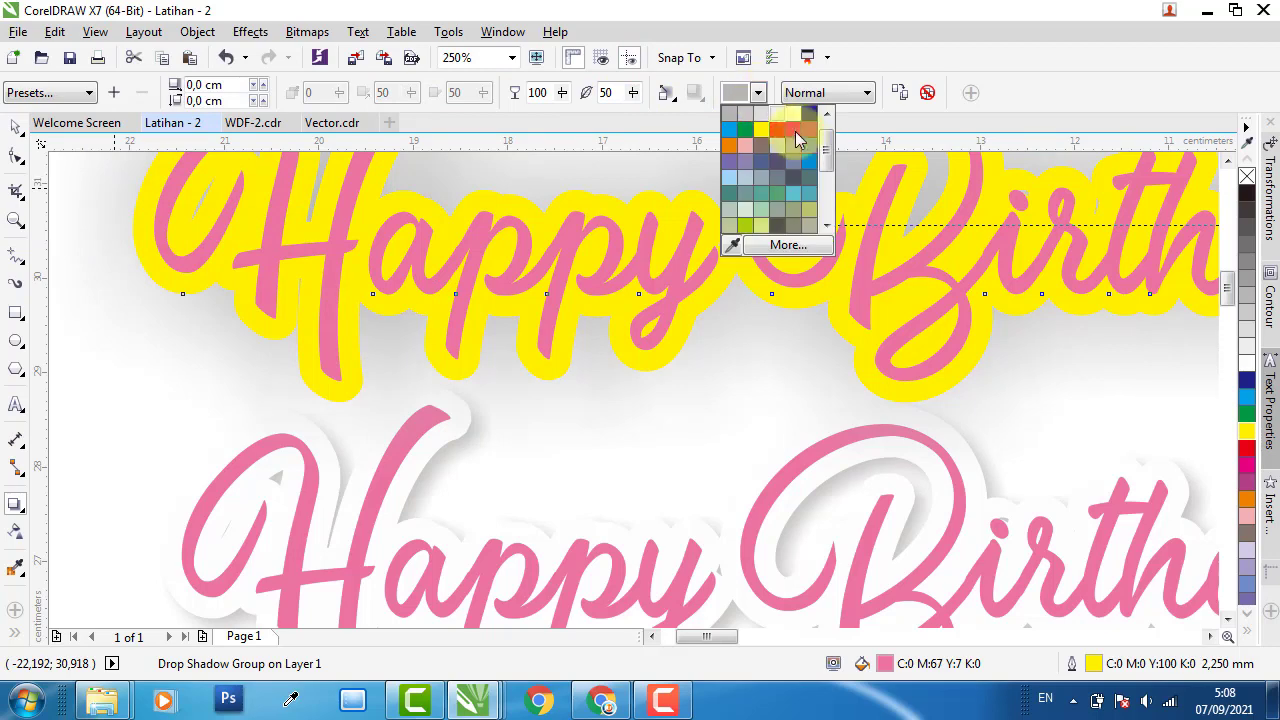
left_click(734, 112)
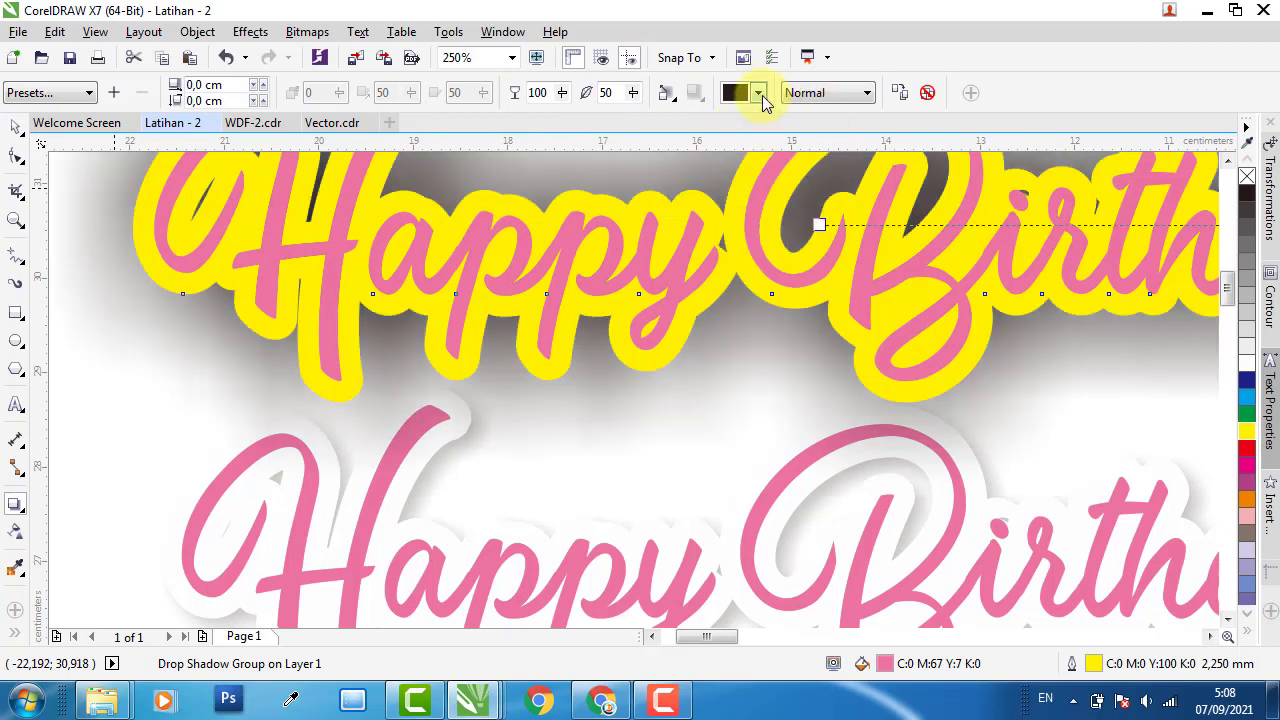
left_click(758, 93)
left_click(765, 239)
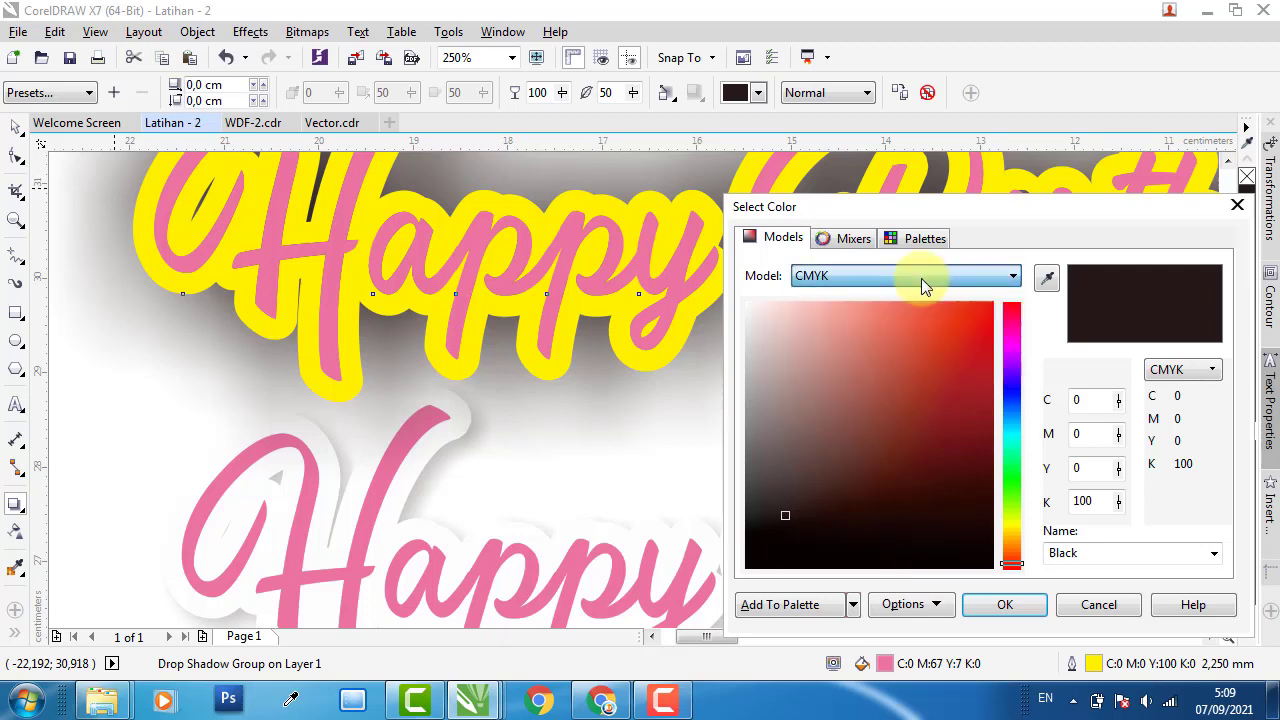
left_click(1038, 605)
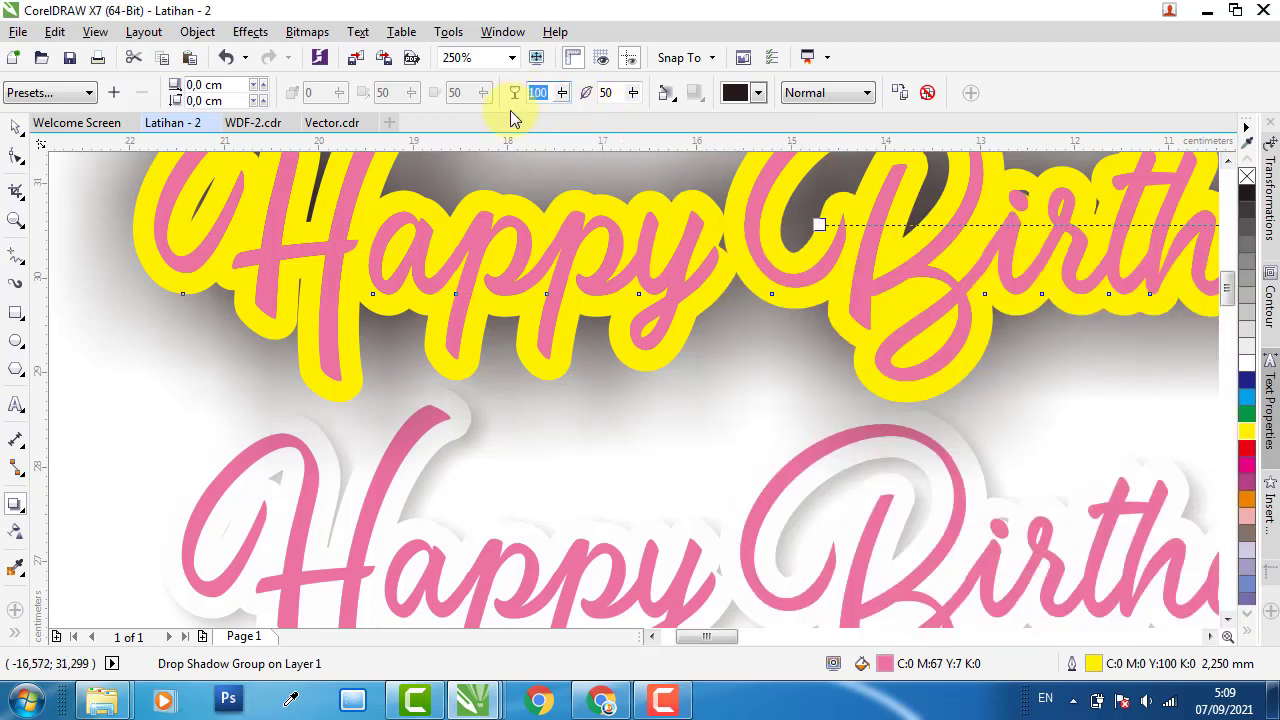
- Compare with the lower text's shadow, then set the shadow opacity to 25 and feather to 7
left_click(337, 525)
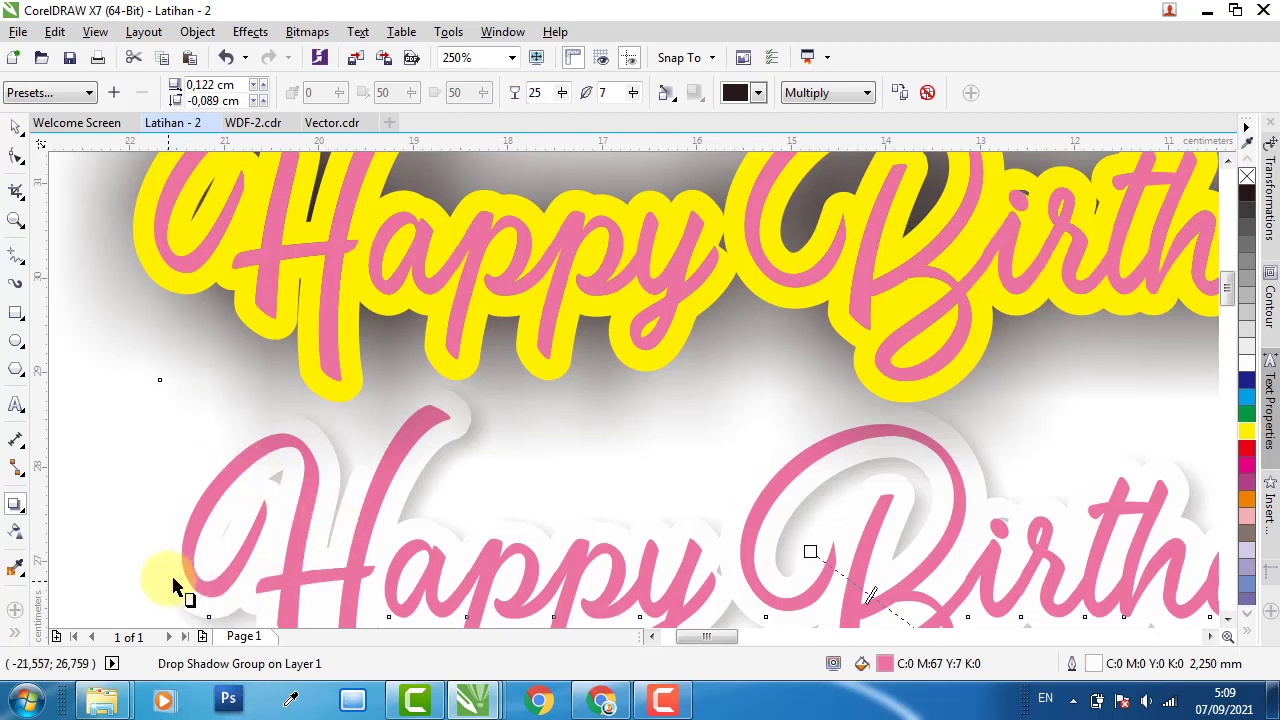
left_click(455, 265)
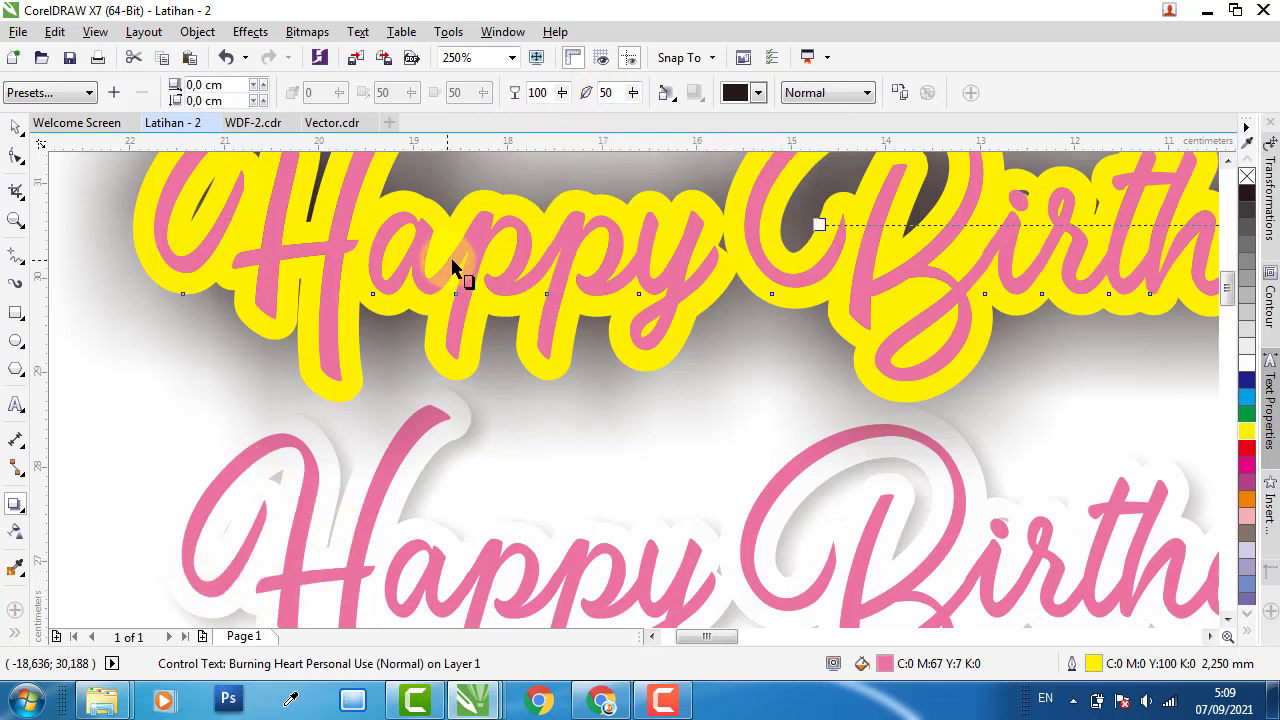
double_click(541, 92)
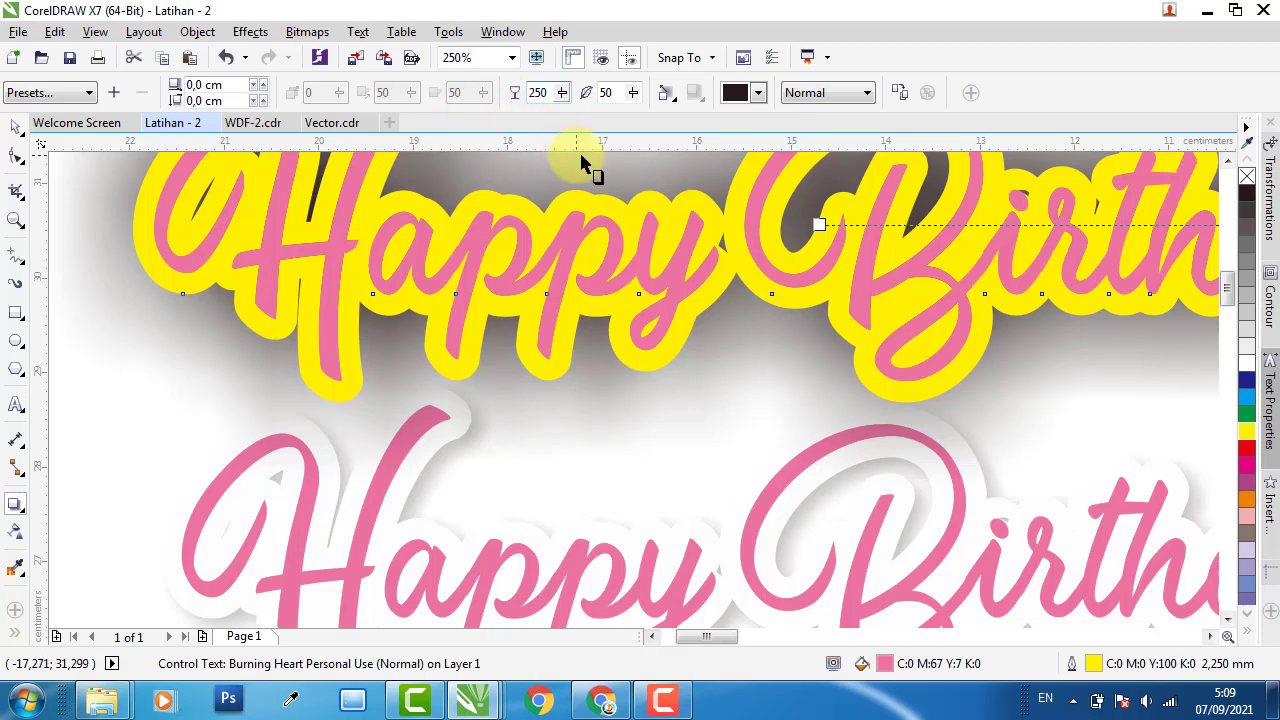
type("25")
key("Return")
double_click(607, 93)
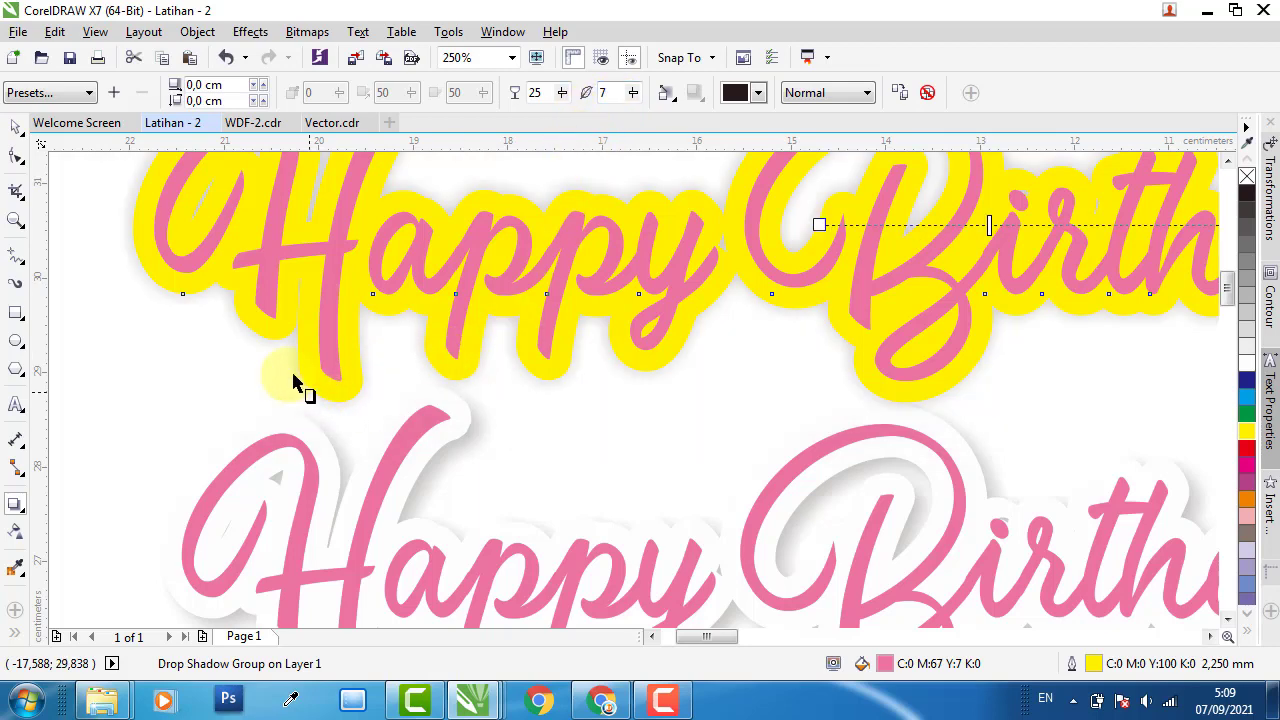
scroll(294, 366, "down", 2)
- Move the upper Happy Birthday group onto the yellow rectangle and centre it horizontally
left_click(16, 127)
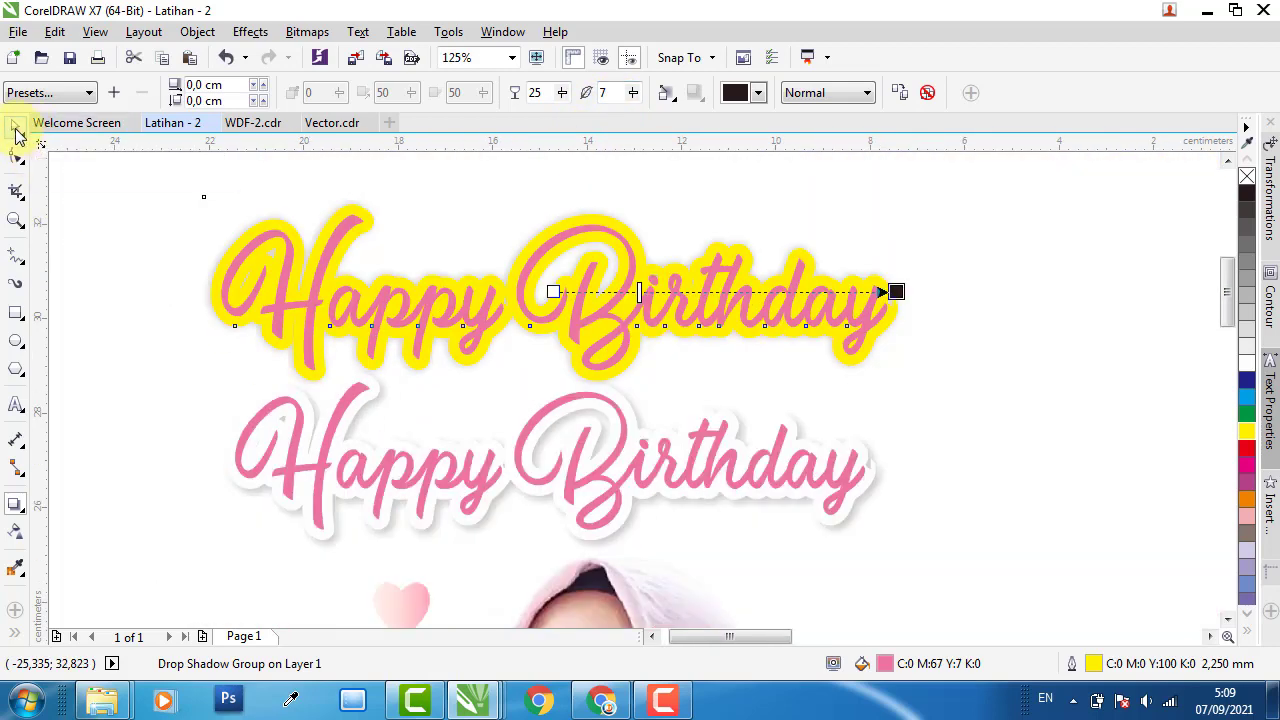
left_click(543, 300)
scroll(306, 320, "down", 2)
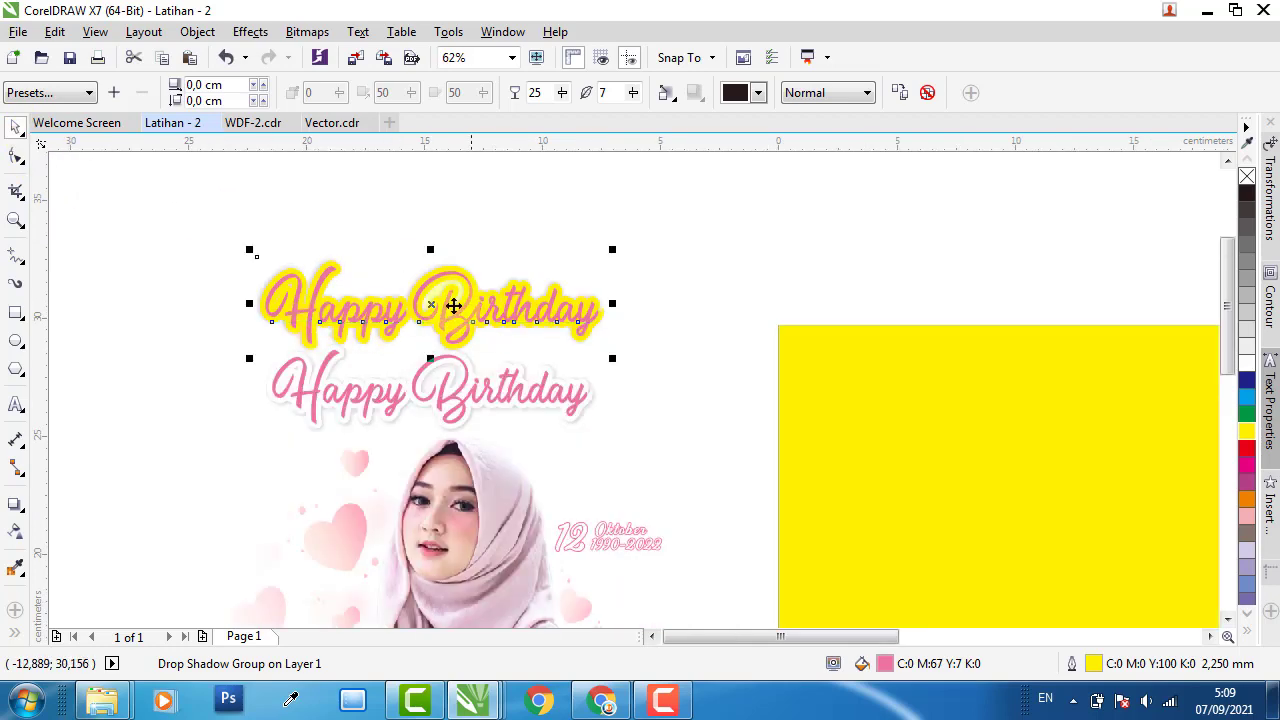
left_click_drag(443, 314, 940, 412)
scroll(845, 395, "down", 1)
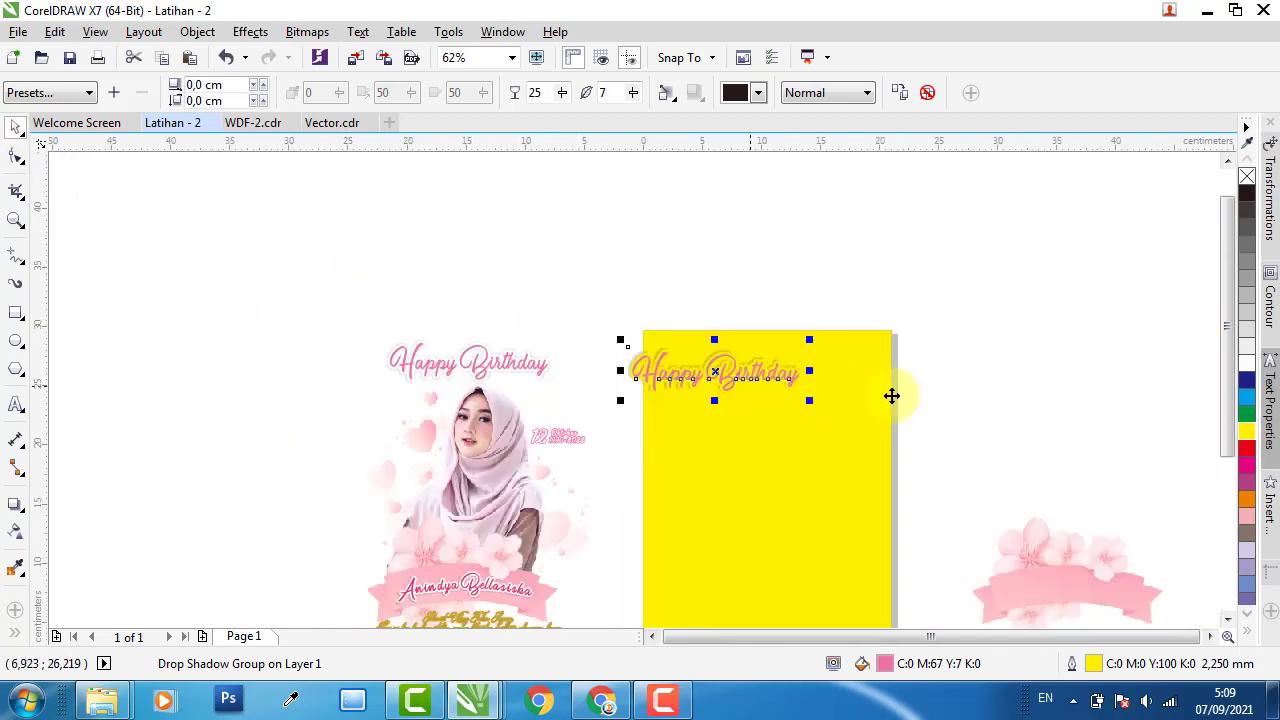
scroll(869, 389, "up", 1)
left_click(786, 346, "shift")
key("c")
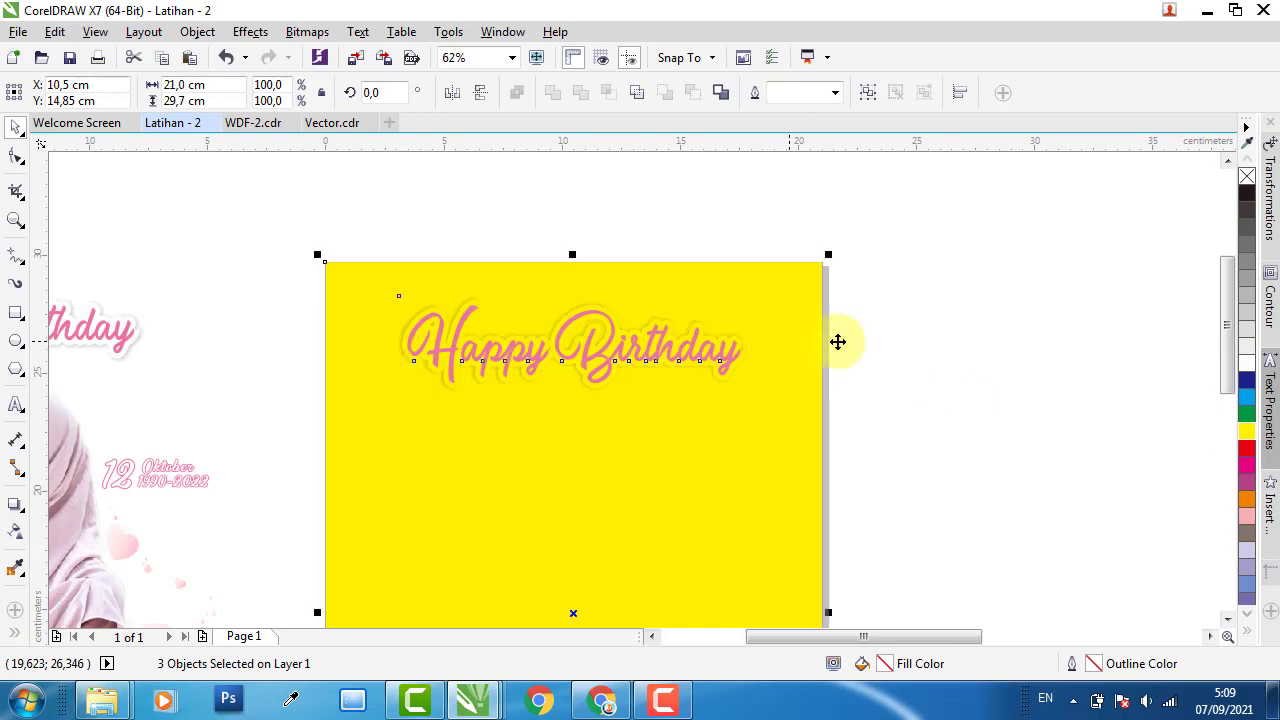
key("Escape")
- Change the heading text's thick outline from yellow to white
left_click(697, 339)
scroll(684, 357, "up", 2)
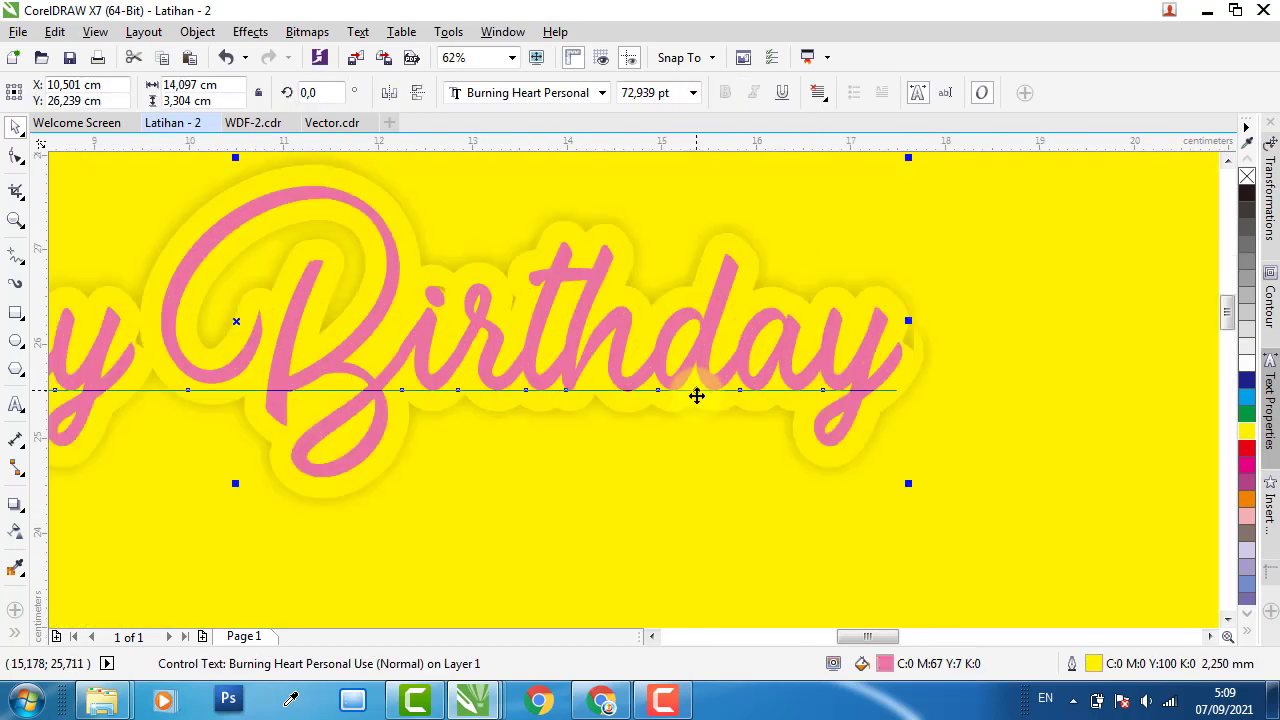
right_click(1248, 360)
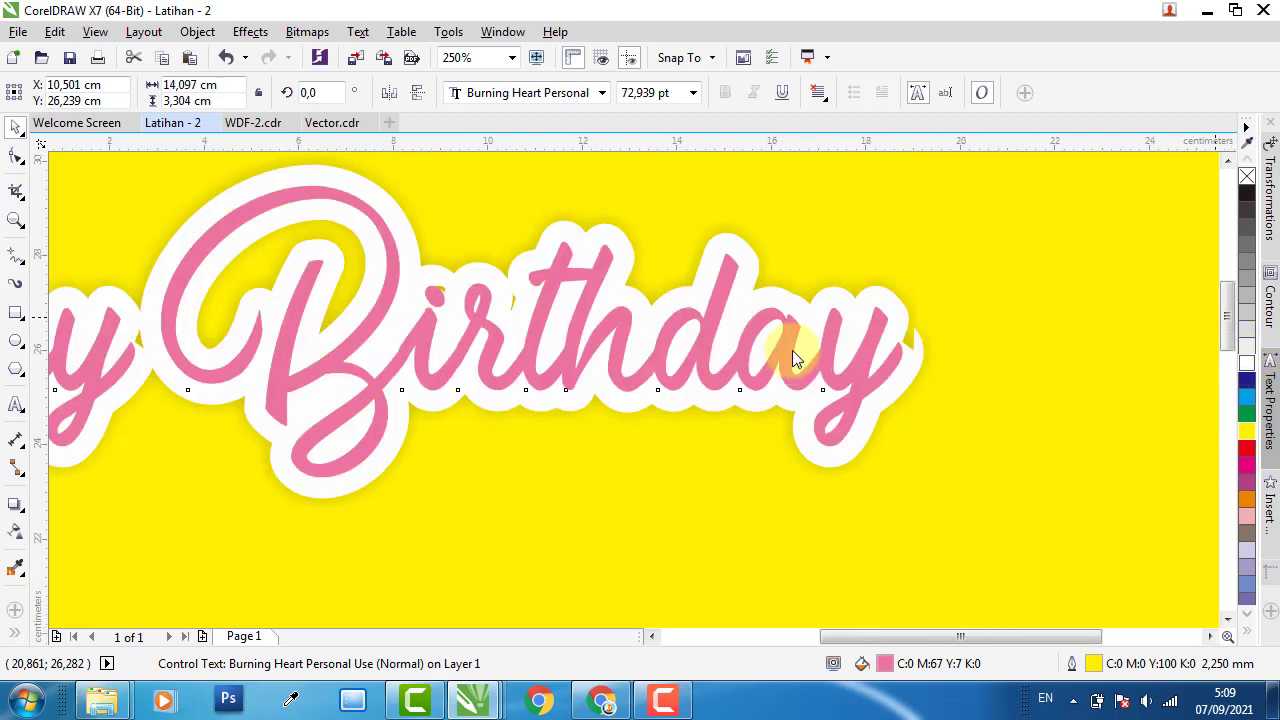
scroll(788, 352, "down", 1)
scroll(669, 312, "down", 2)
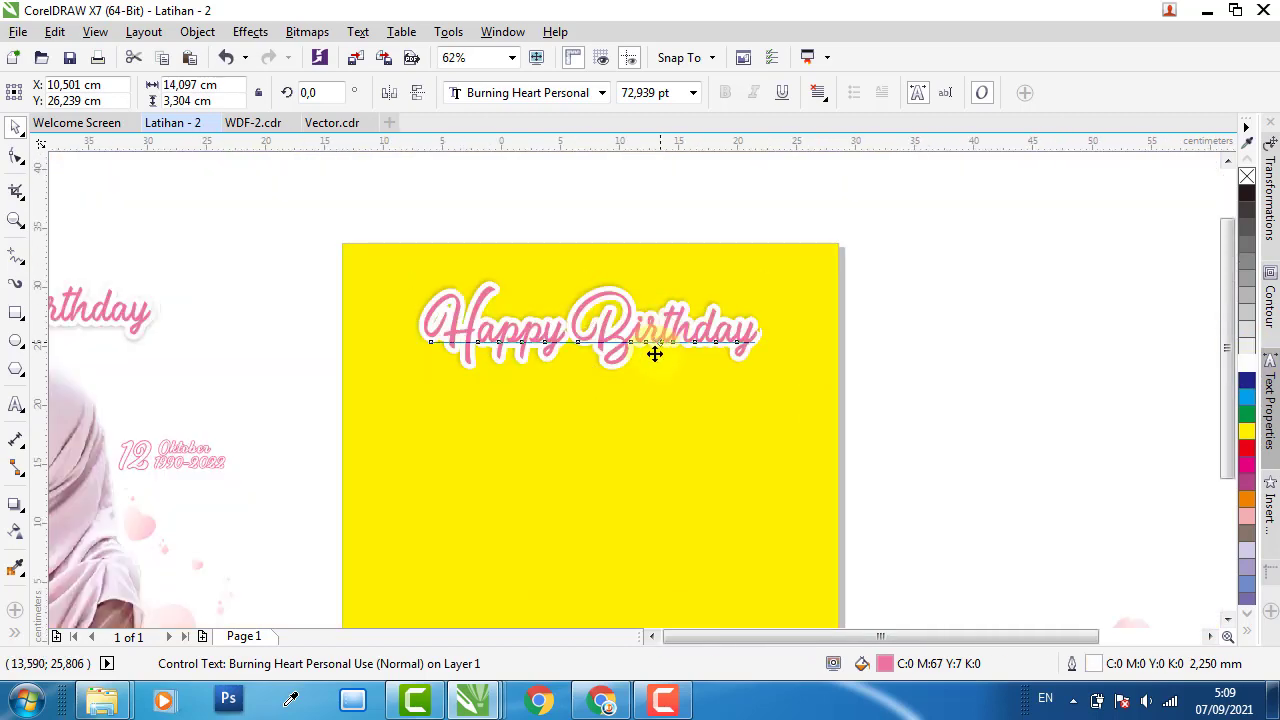
scroll(540, 330, "down", 1)
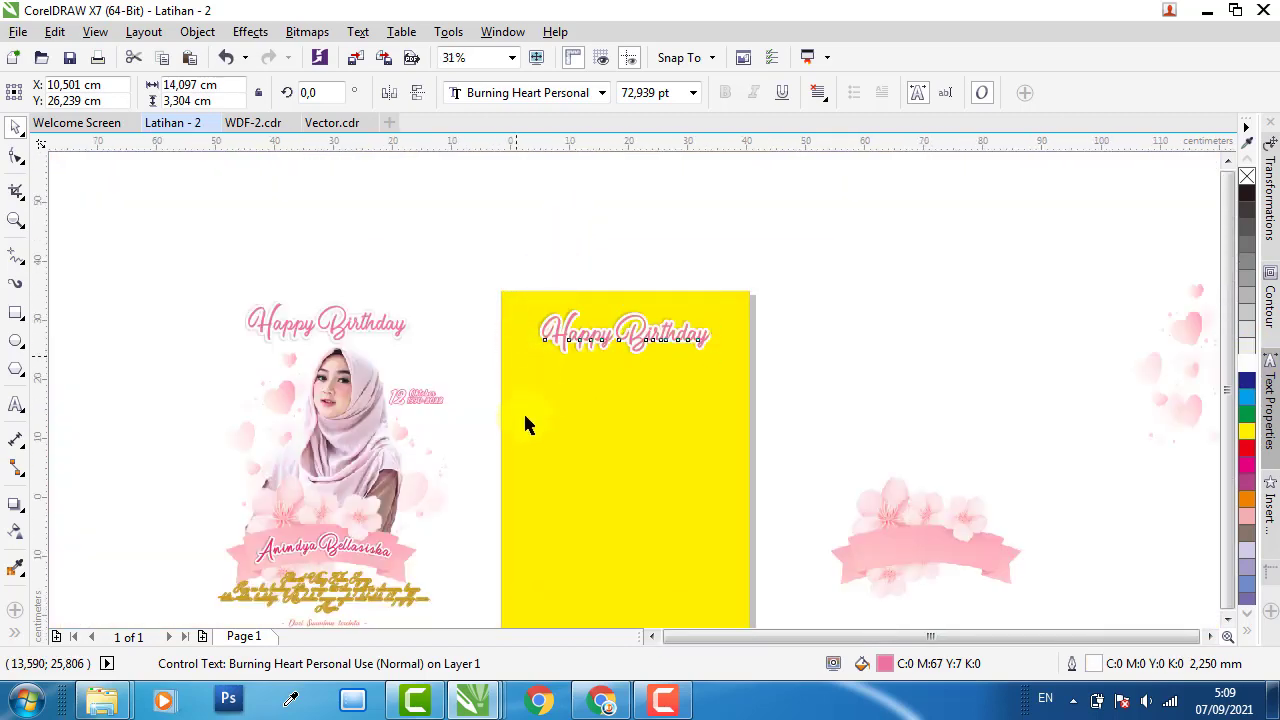
scroll(527, 425, "down", 1)
left_click(731, 494)
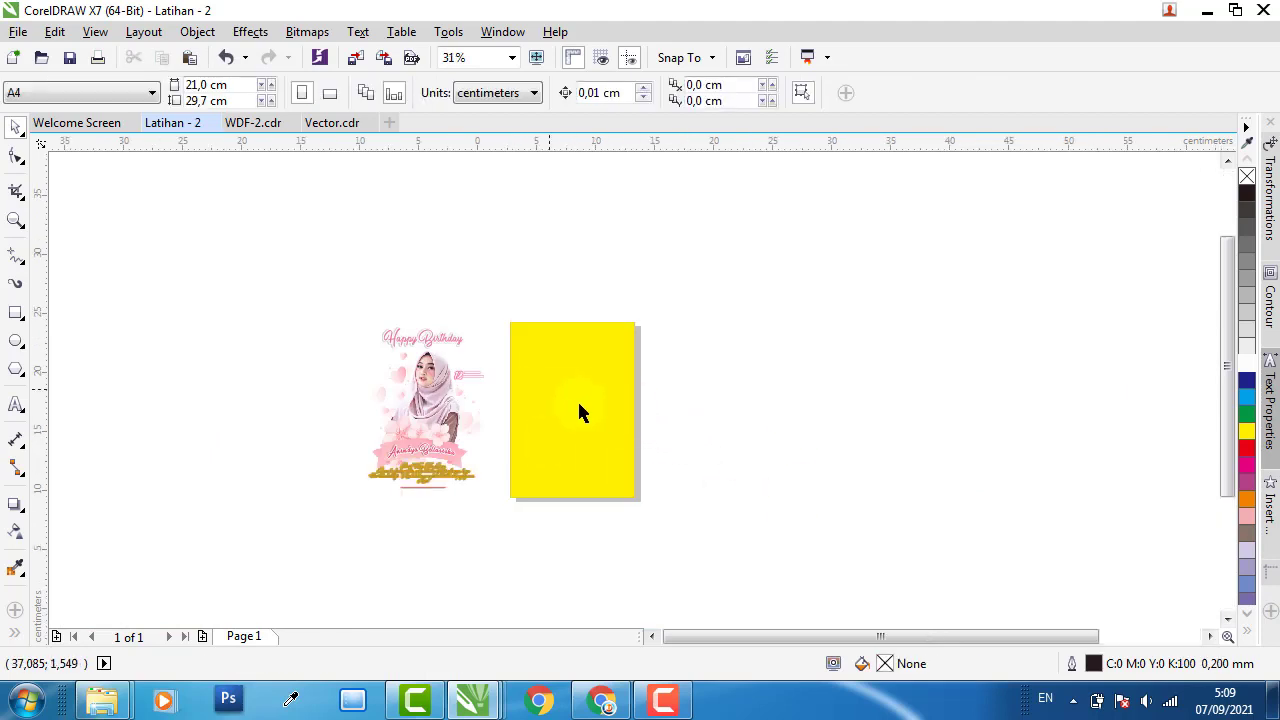
- Drag the hearts image onto the yellow page and centre it below the heading
scroll(553, 405, "up", 1)
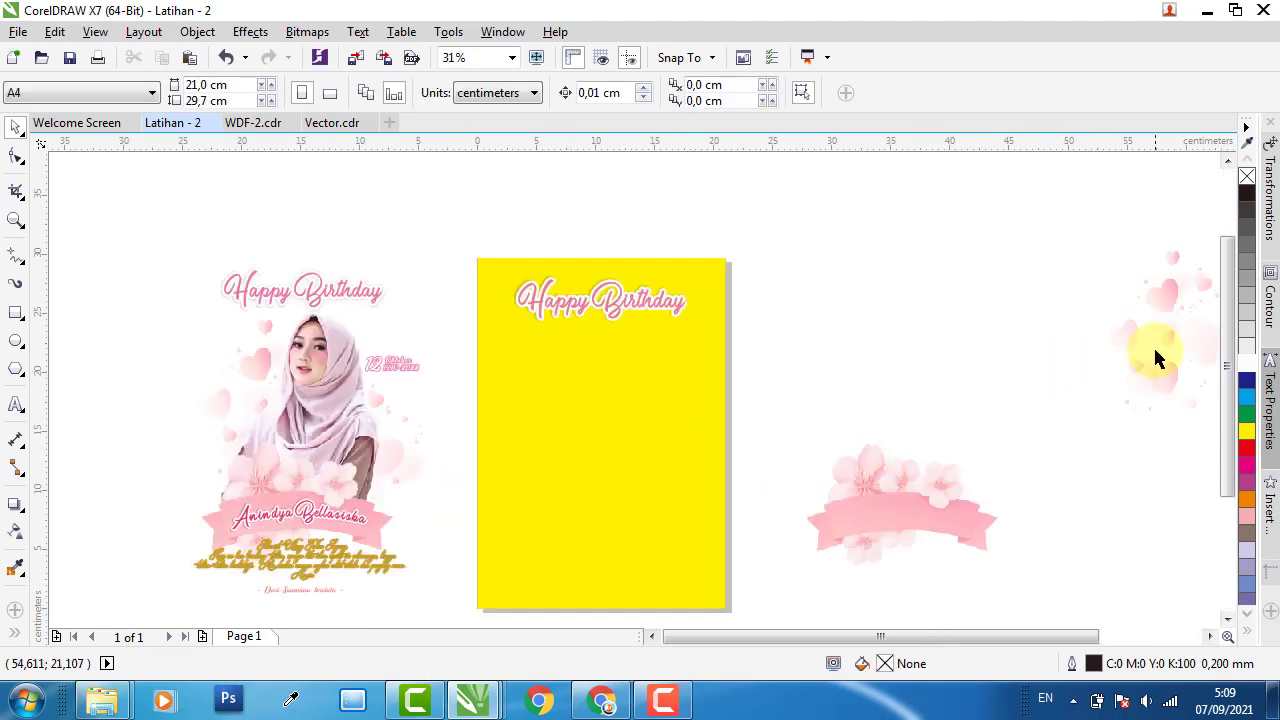
left_click_drag(1155, 357, 548, 376)
scroll(534, 400, "up", 1)
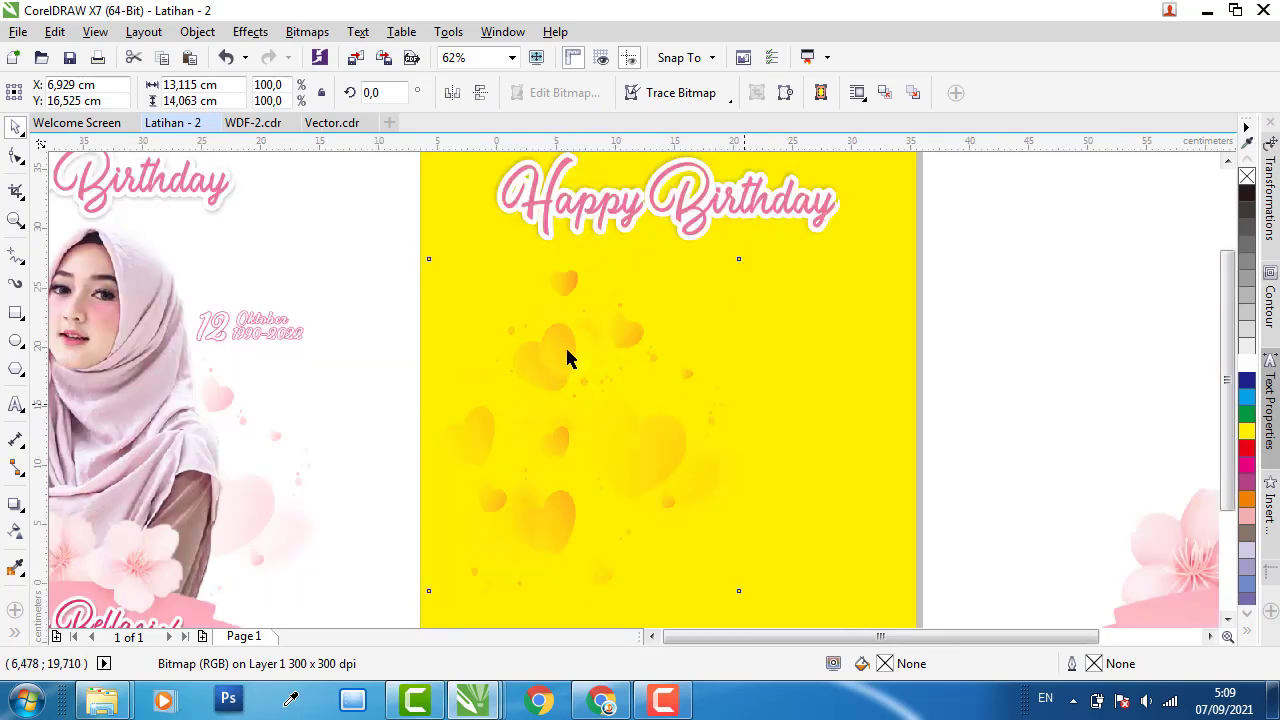
scroll(567, 358, "down", 1)
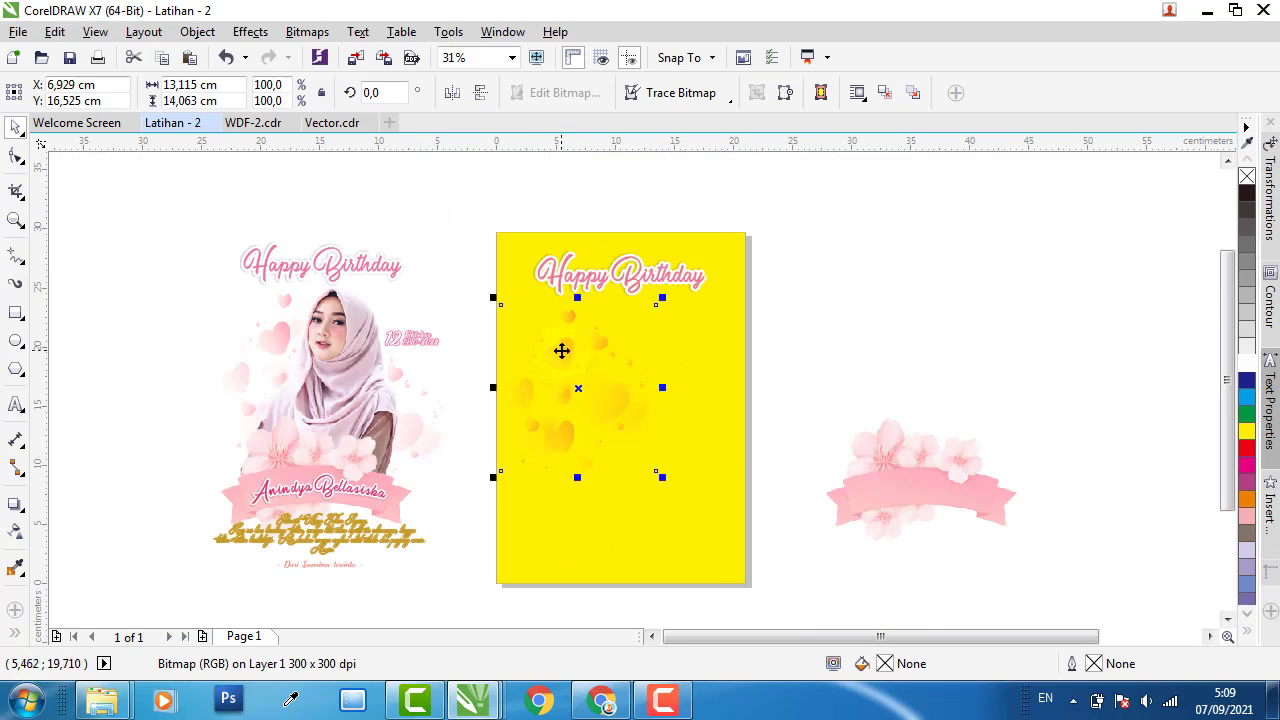
left_click_drag(562, 350, 649, 366)
left_click(891, 371)
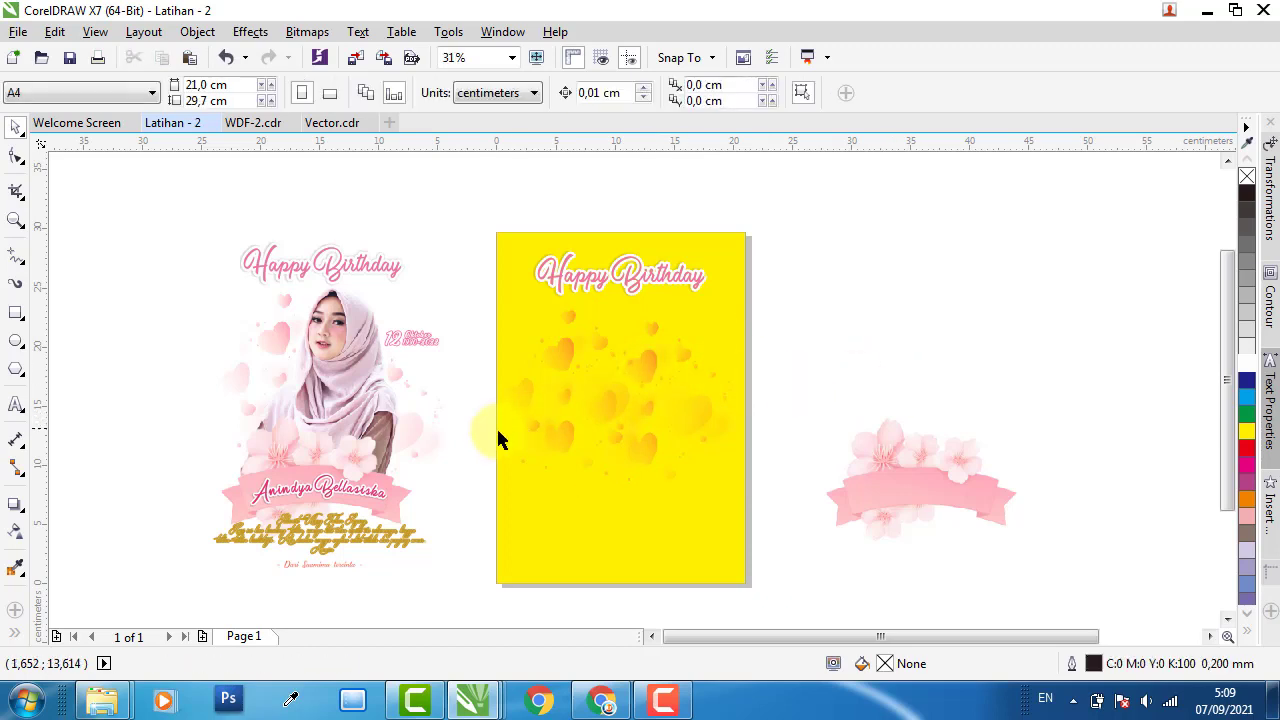
- Bring the portrait photo in closer to the page
left_click(824, 394)
left_click(918, 412)
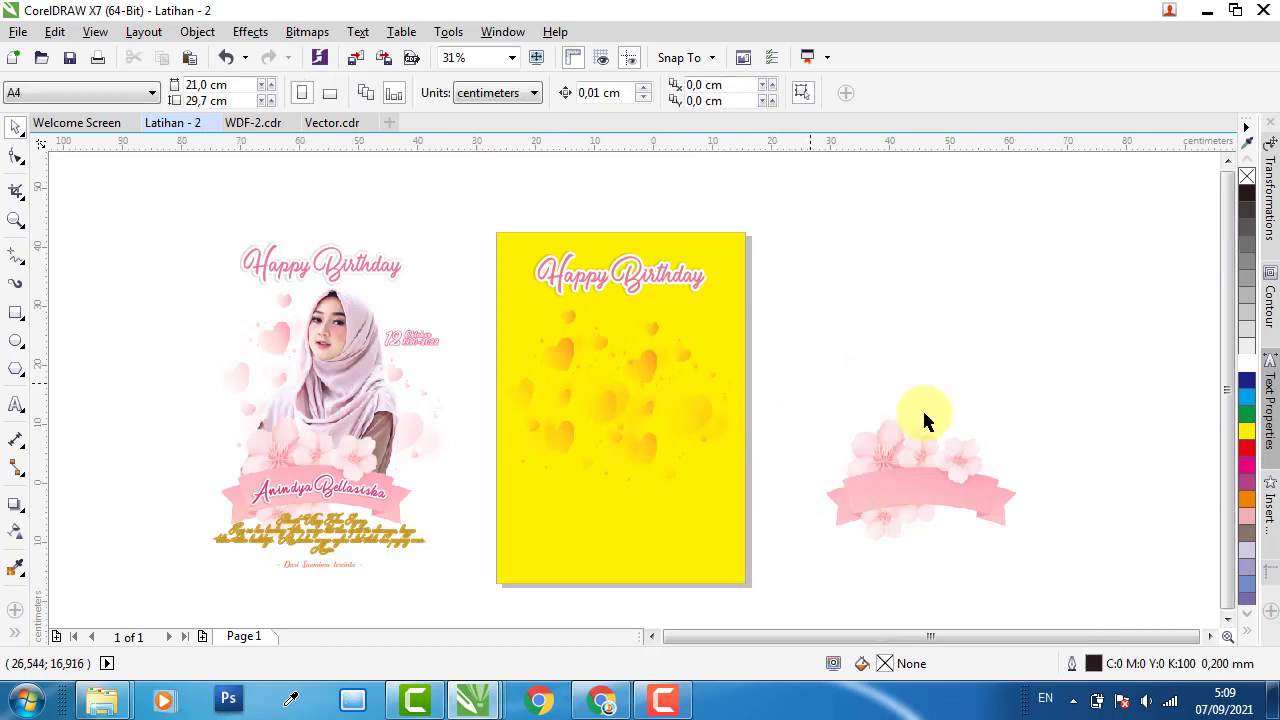
scroll(1035, 450, "down", 2)
left_click_drag(1108, 423, 784, 398)
scroll(783, 397, "up", 4)
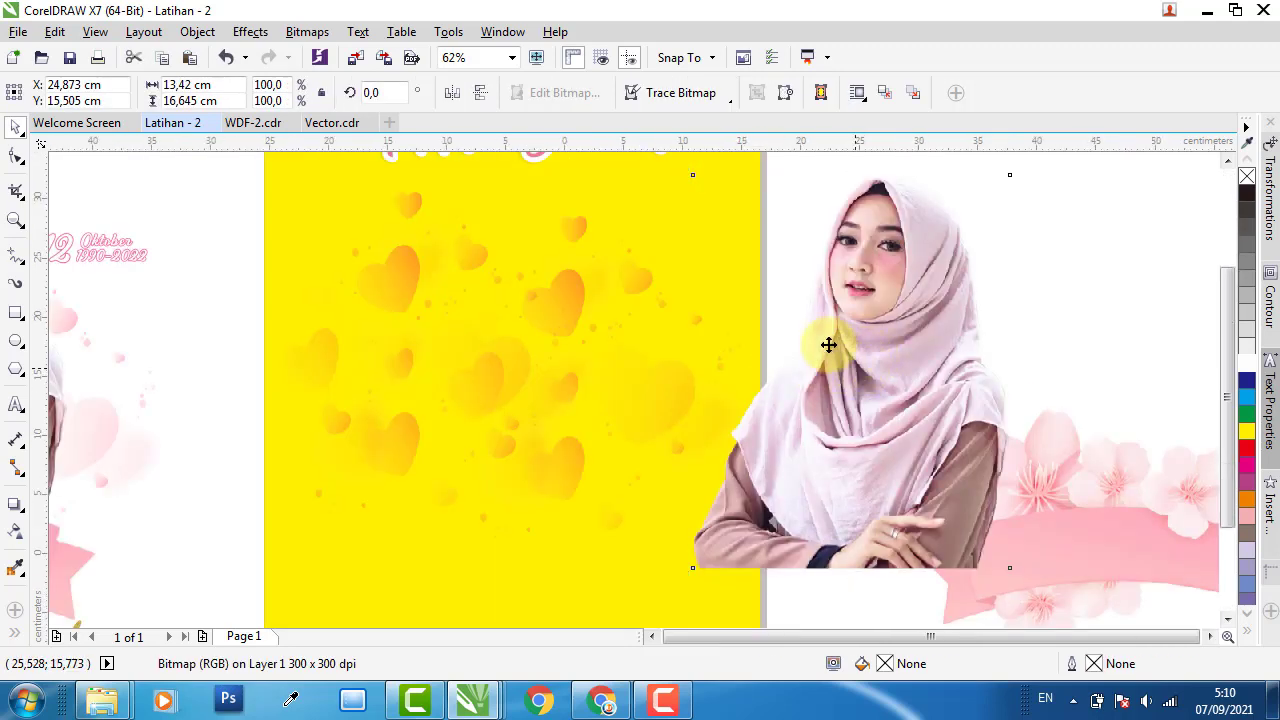
- Place the portrait photo under the heading, nudging the heading slightly up to fit
scroll(774, 338, "down", 2)
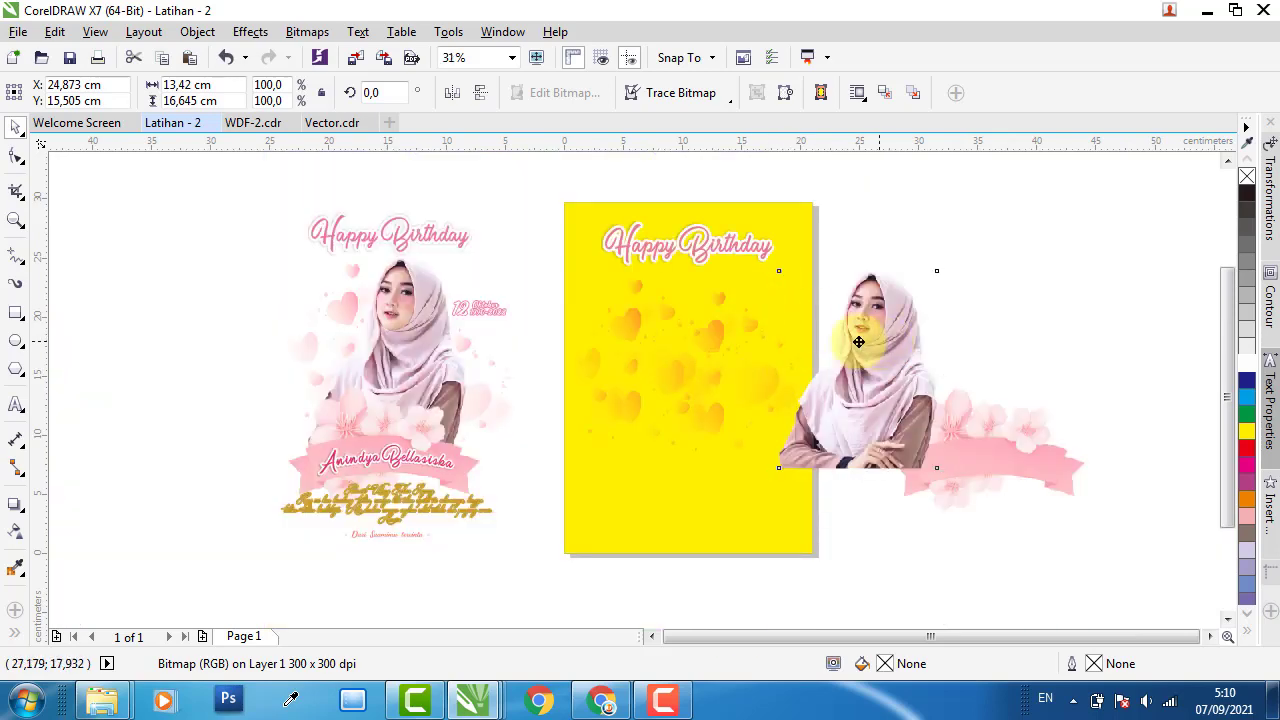
left_click_drag(884, 342, 721, 315)
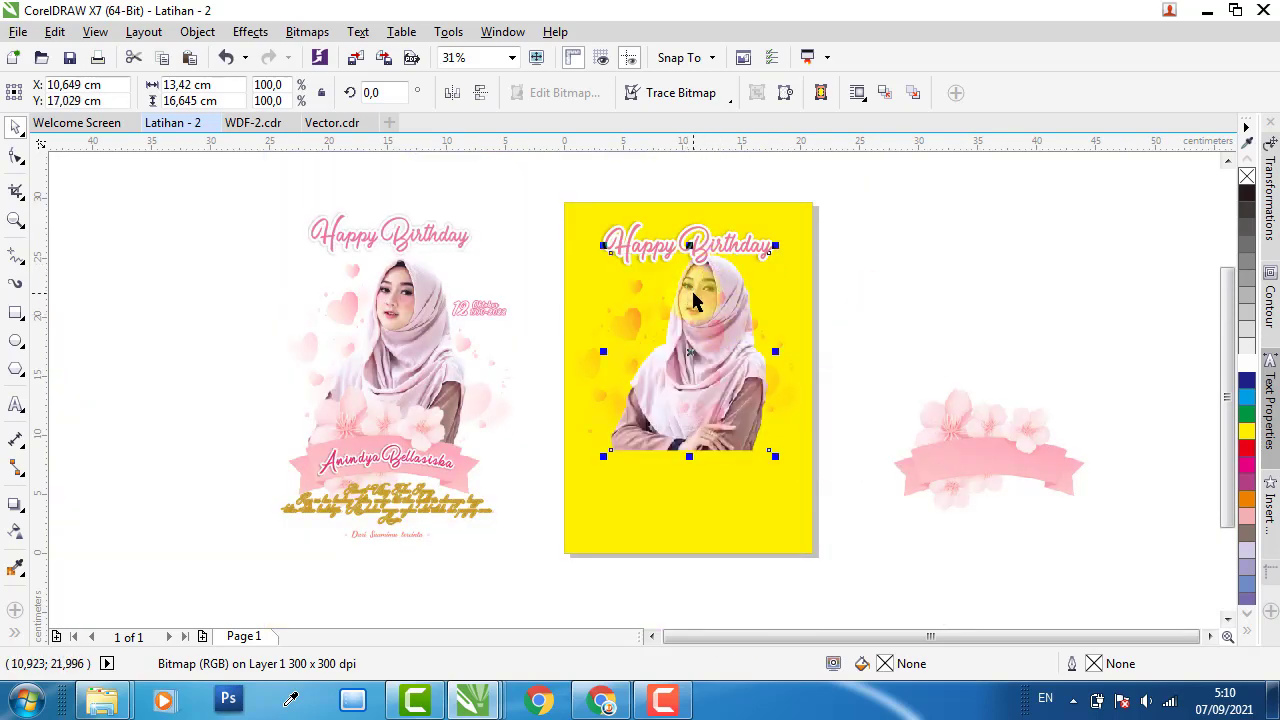
scroll(705, 248, "up", 2)
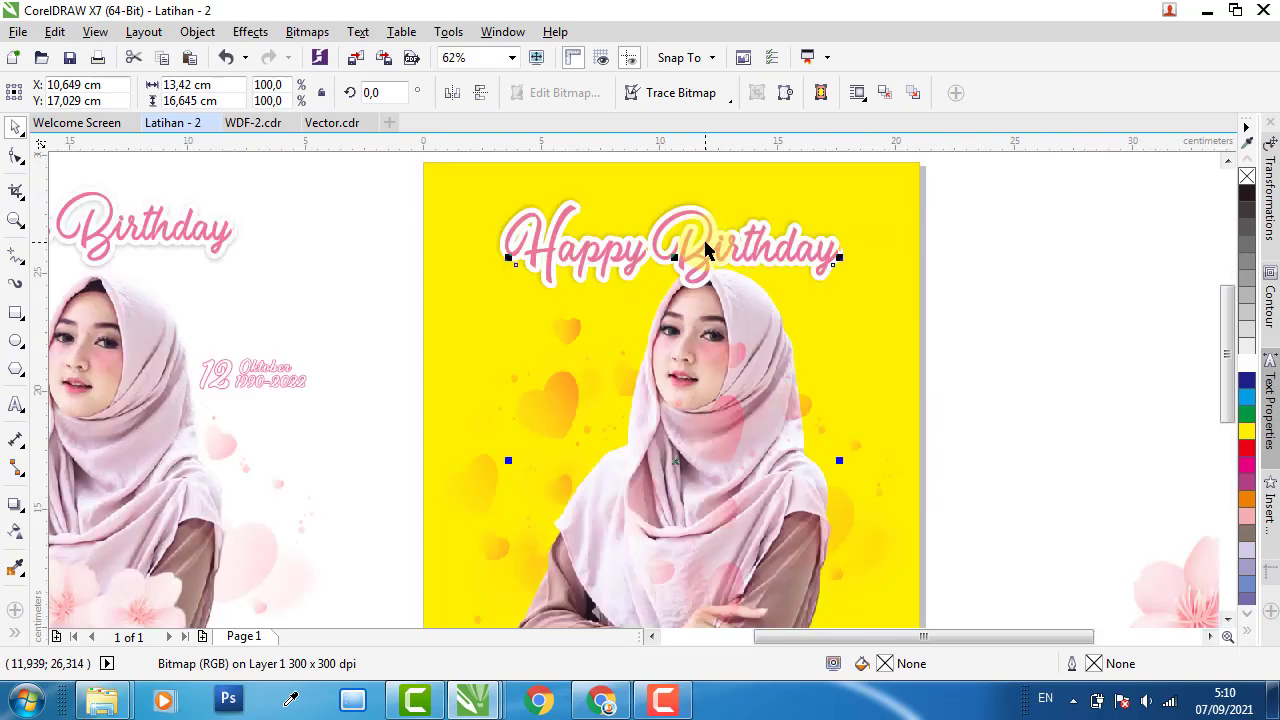
left_click(705, 248)
left_click_drag(708, 231, 708, 215)
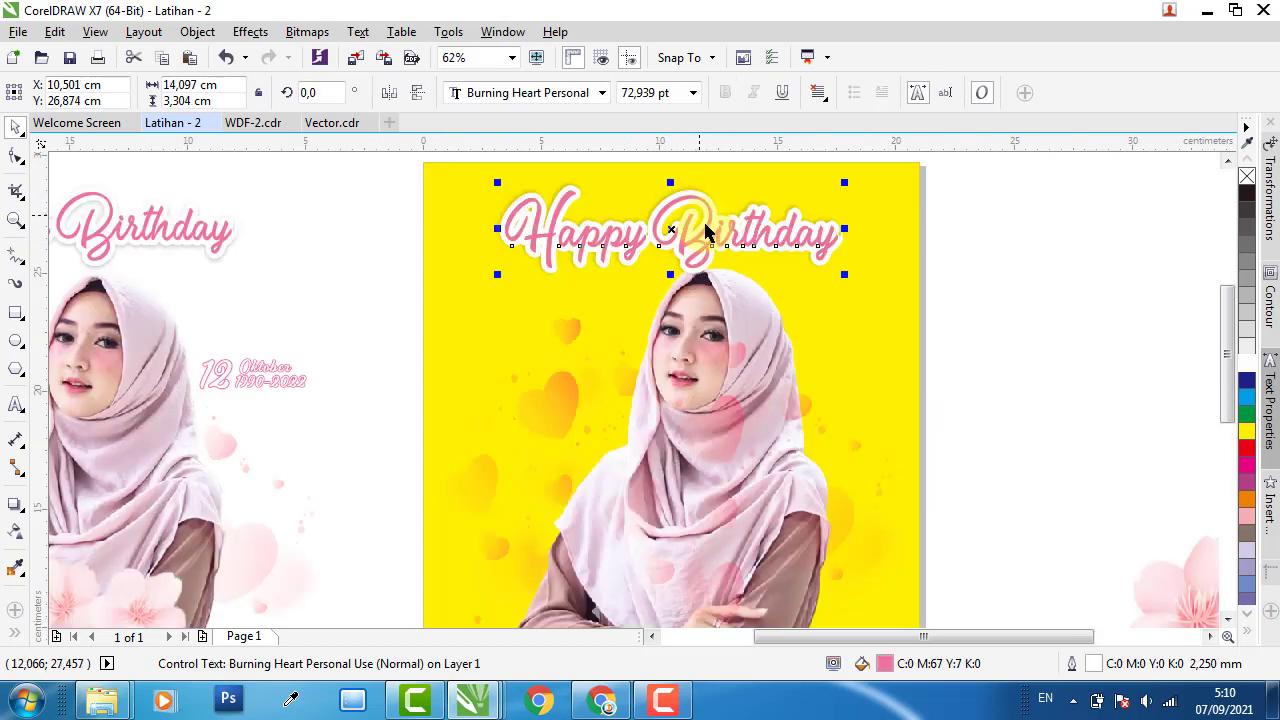
left_click(724, 298)
left_click_drag(714, 302, 693, 311)
scroll(712, 265, "down", 1)
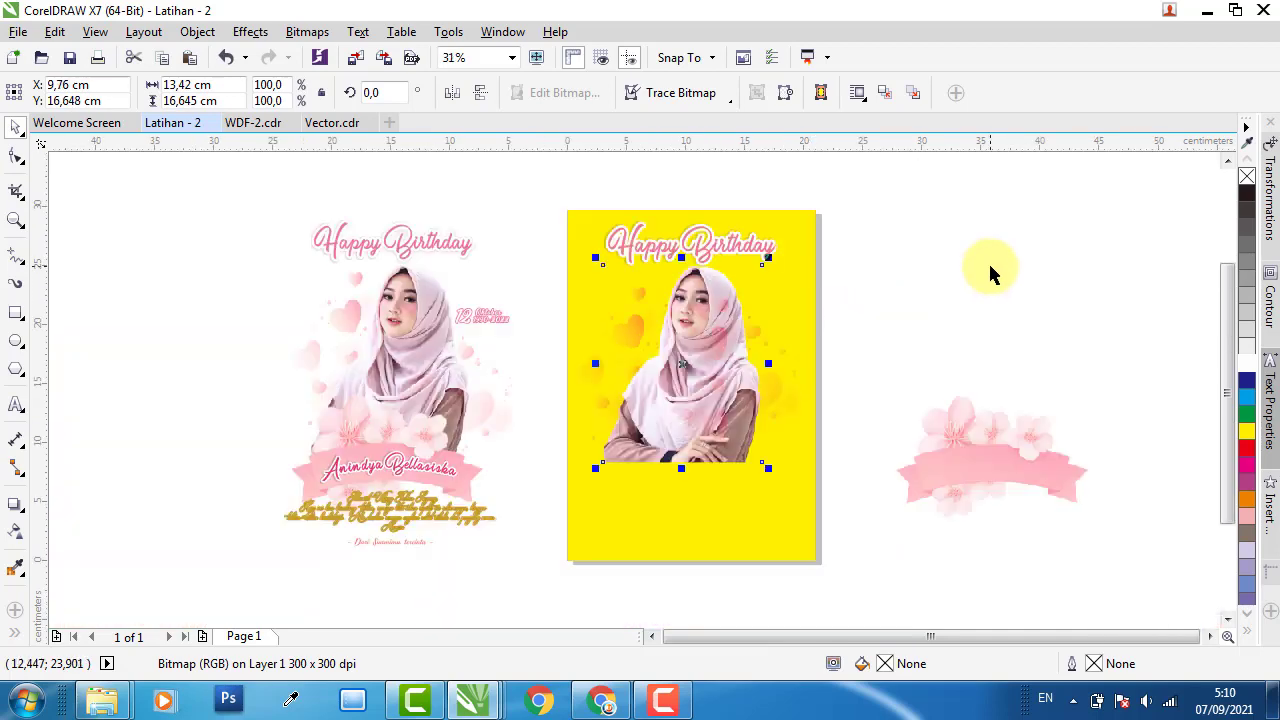
left_click(994, 271)
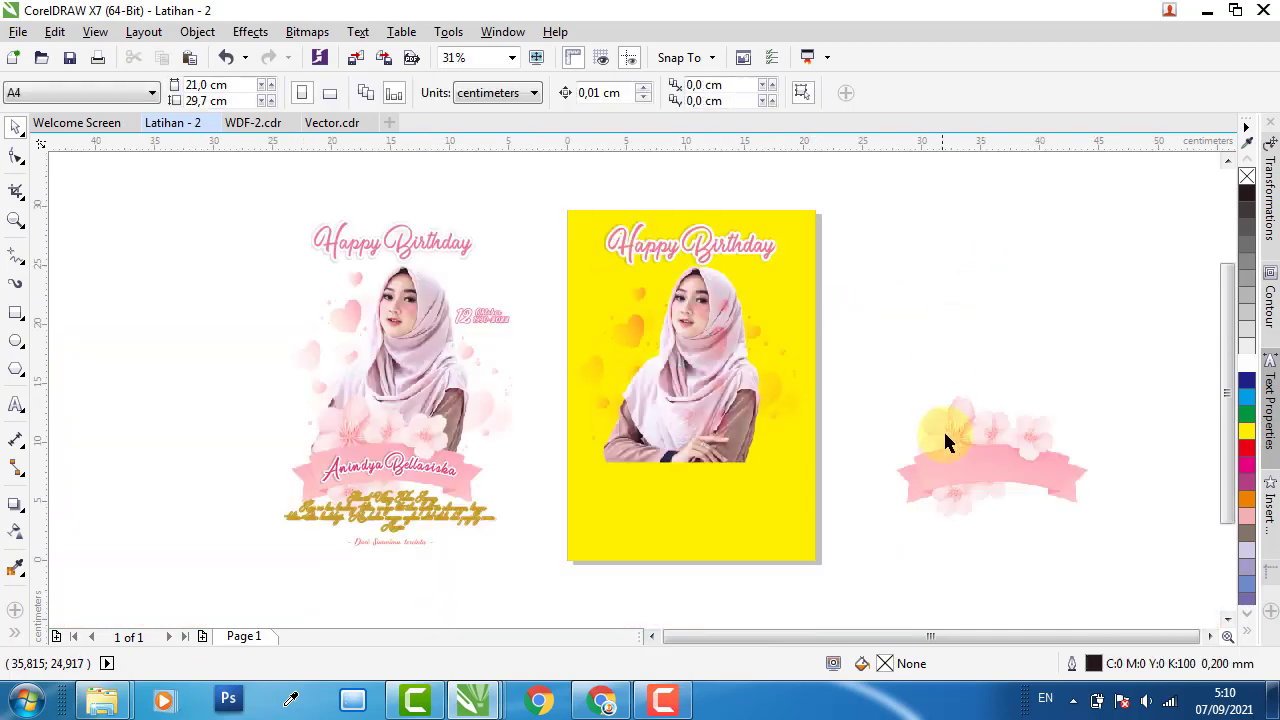
- Drag the pink flower ribbon onto the page over the portrait's lower edge
left_click(980, 480)
left_click_drag(1006, 443, 718, 507)
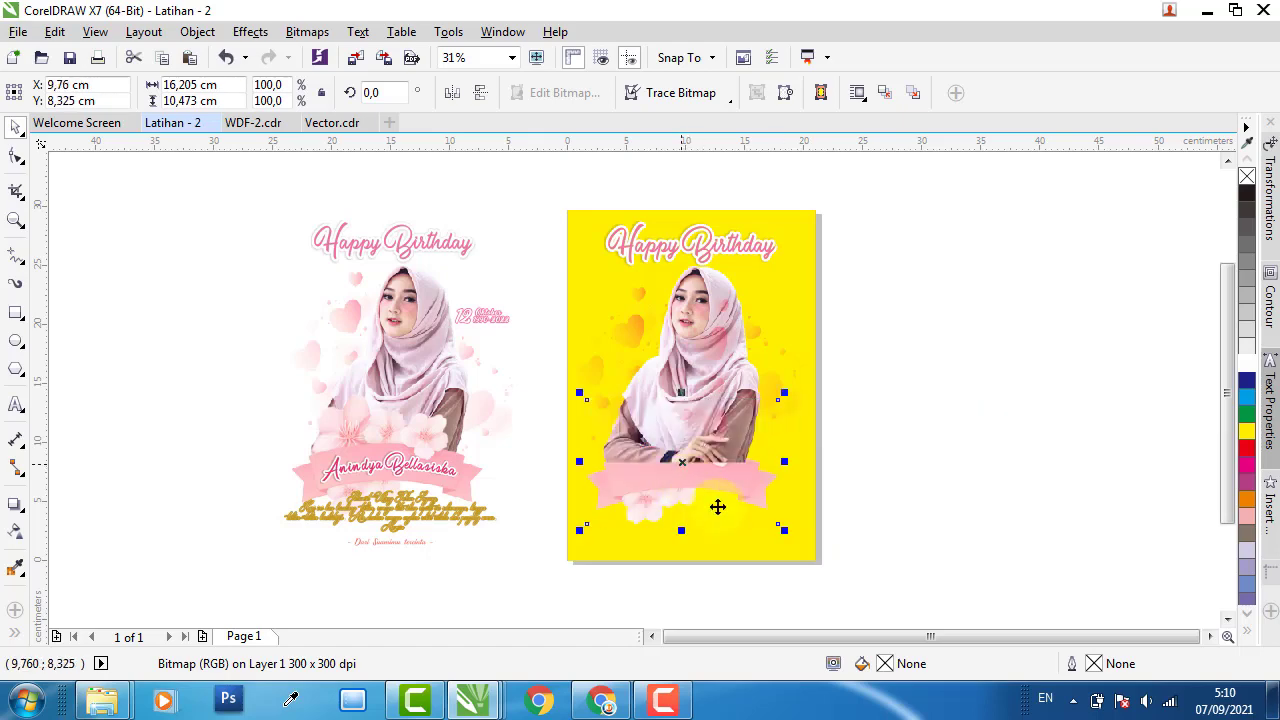
left_click_drag(816, 461, 816, 461)
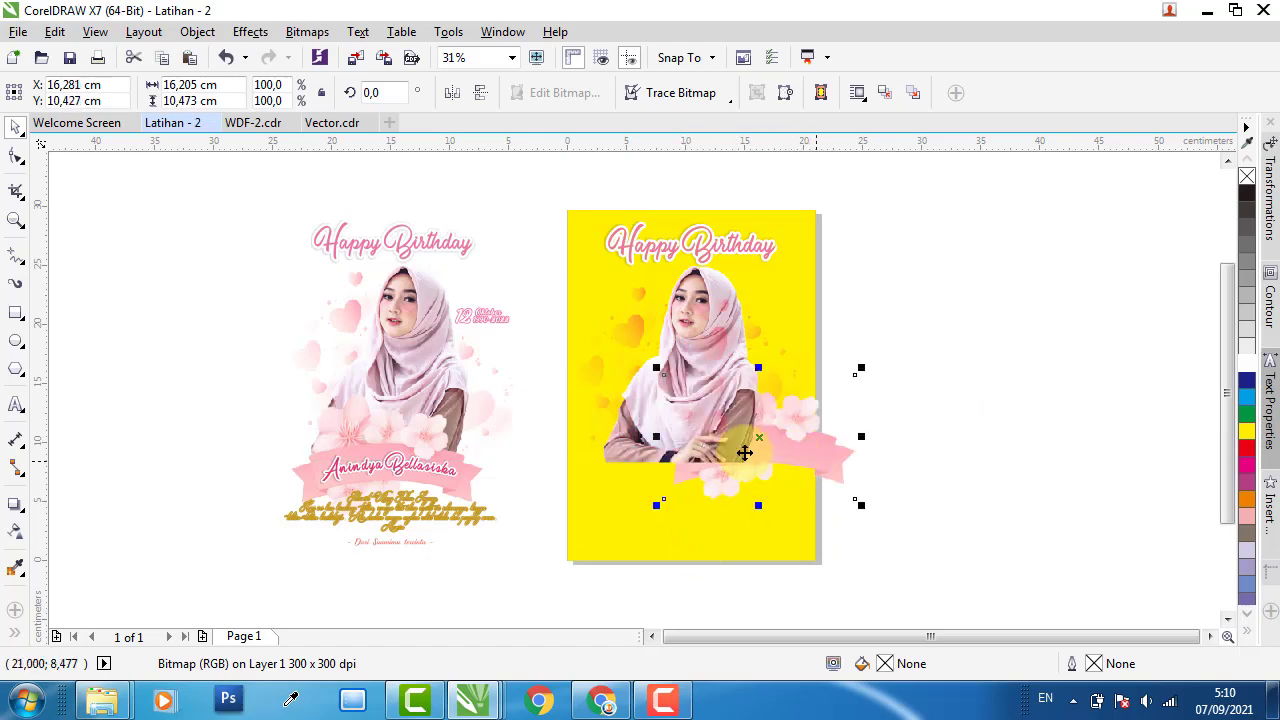
right_click(770, 450)
left_click(1043, 415)
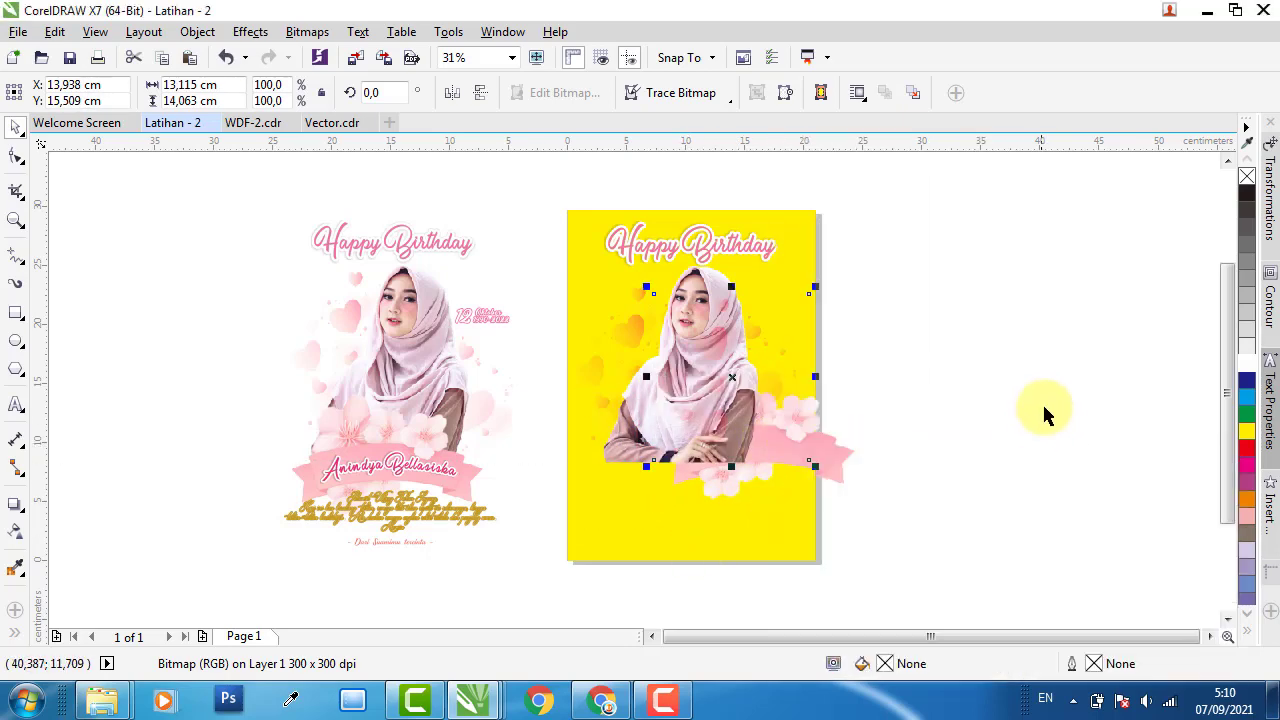
- Stack the ribbon in front of the portrait photo with Order > In Front Of
left_click(838, 471)
right_click(838, 471)
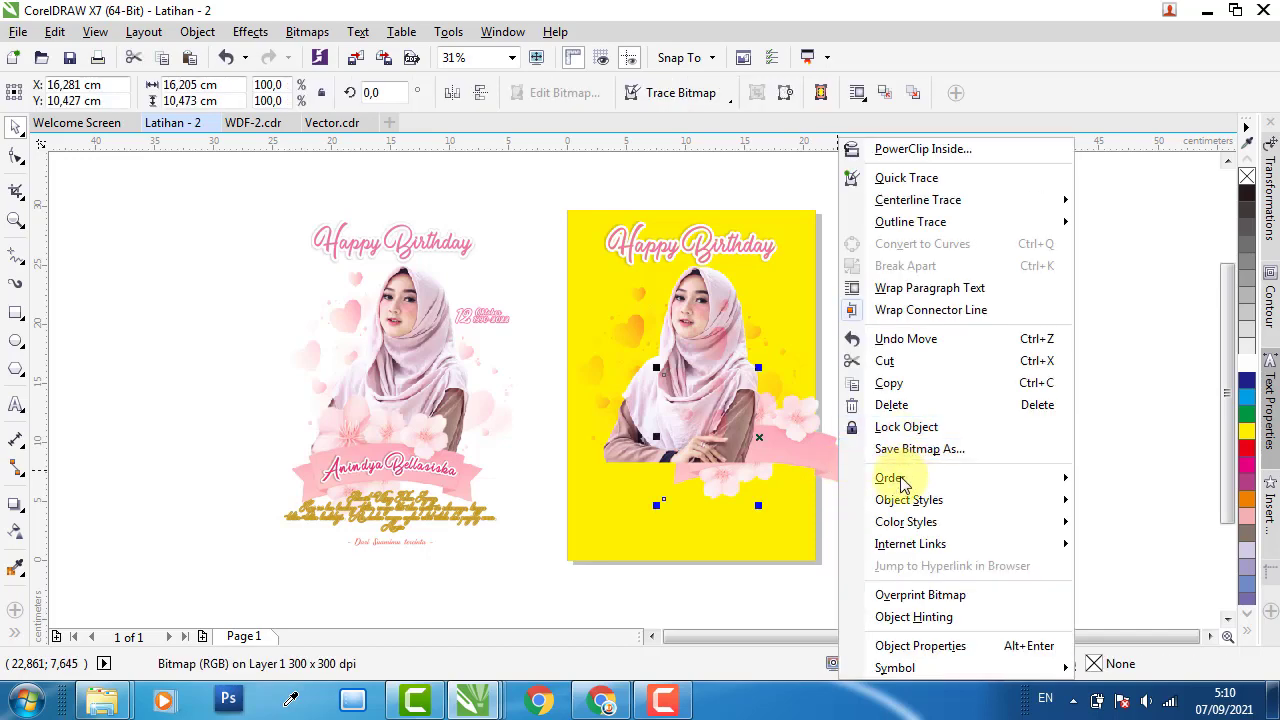
mouse_move(890, 477)
left_click(675, 617)
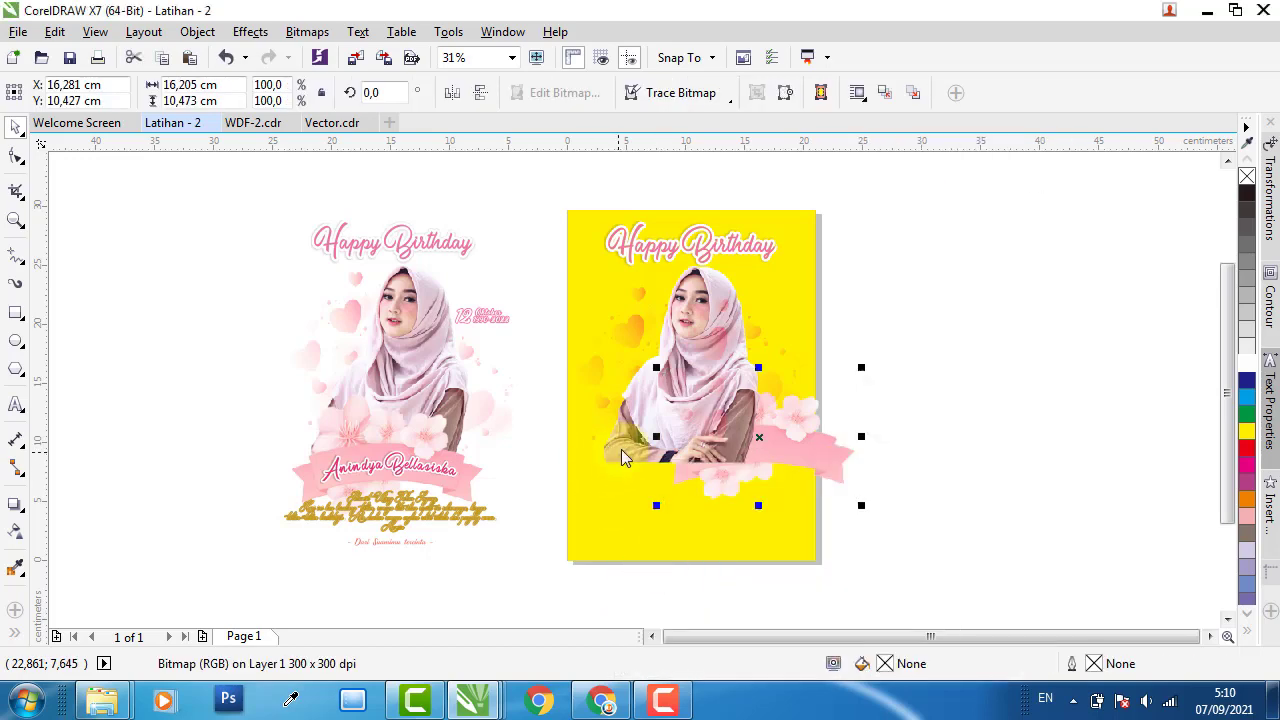
left_click(621, 449)
- Centre the ribbon horizontally on the yellow page background
left_click(811, 443)
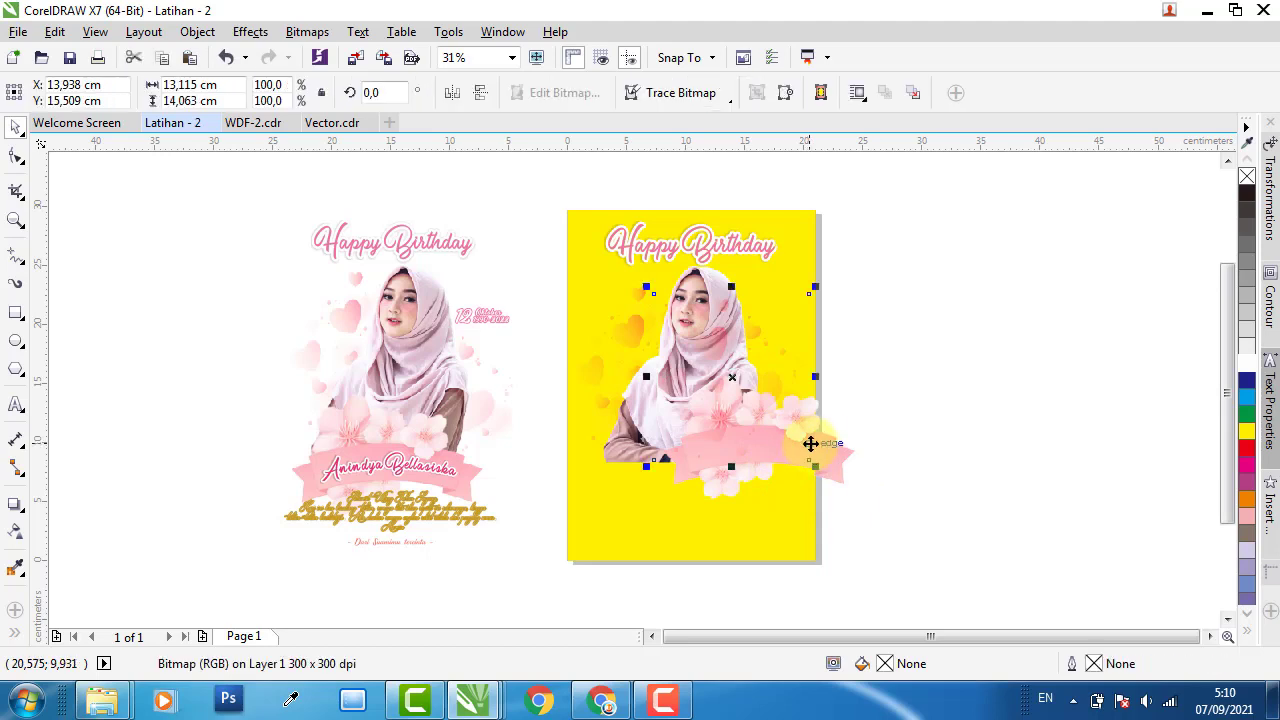
left_click(849, 474)
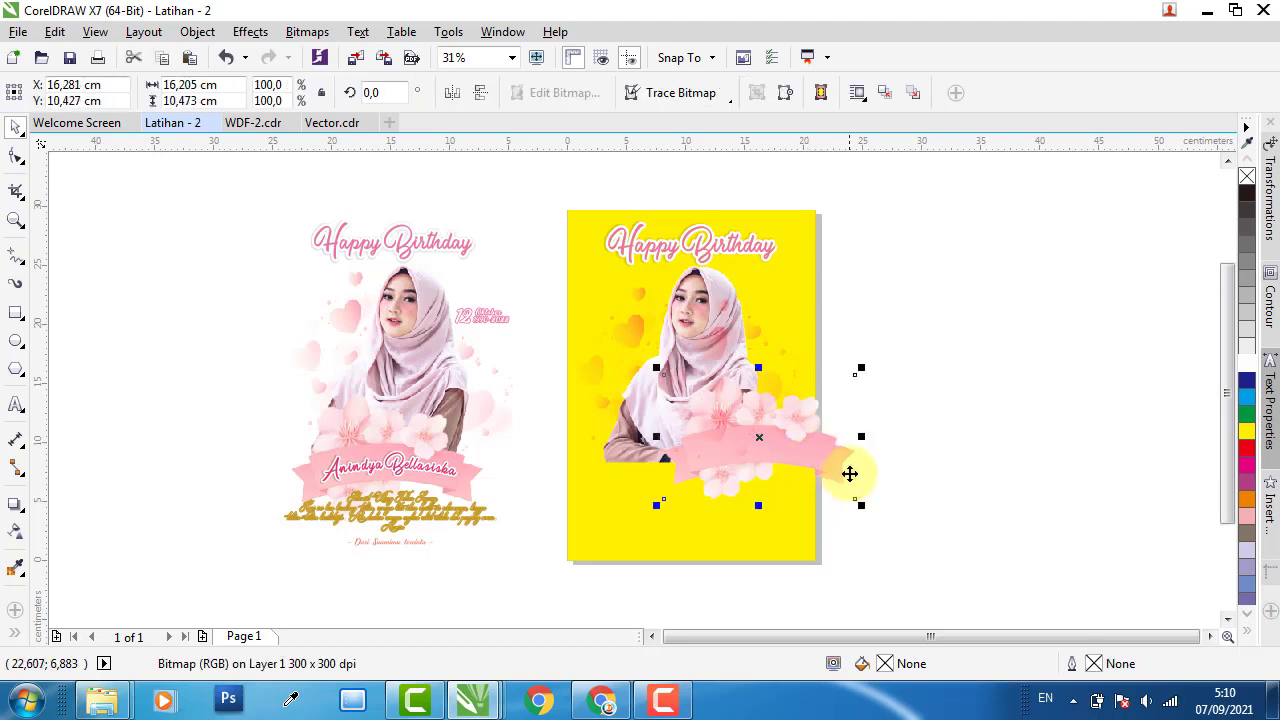
left_click(681, 541, "shift")
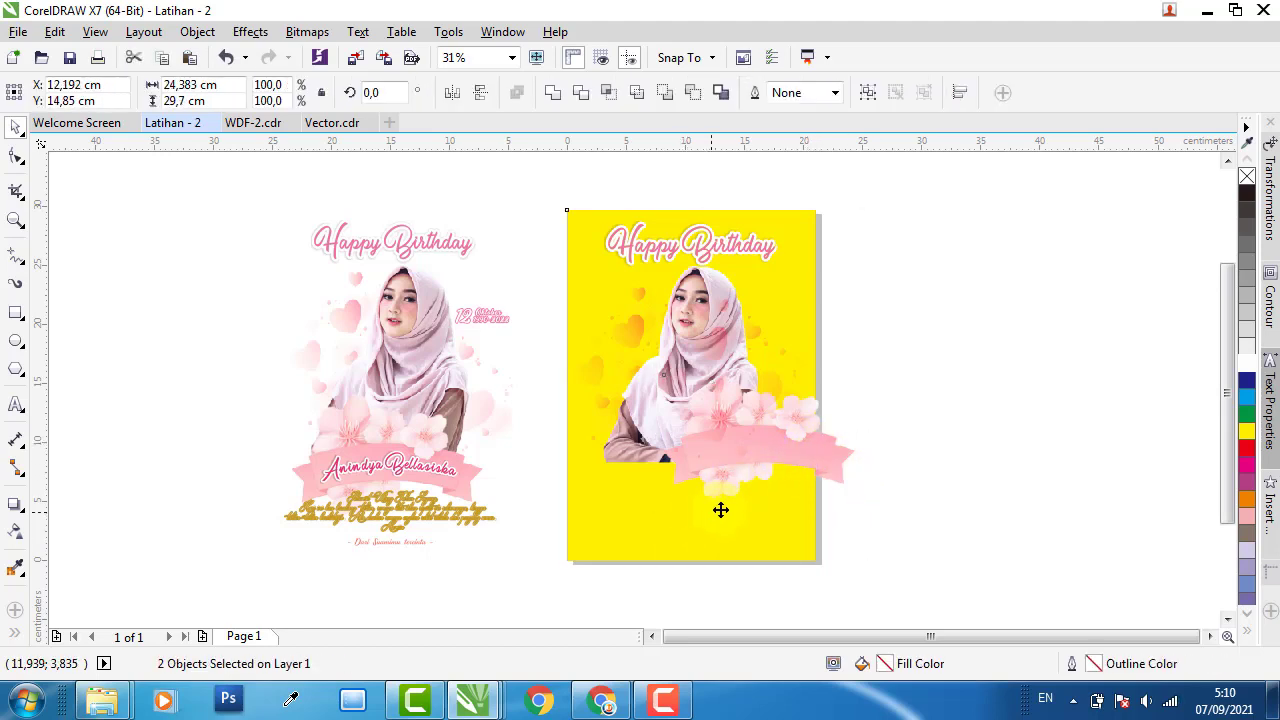
key("c")
left_click(940, 452)
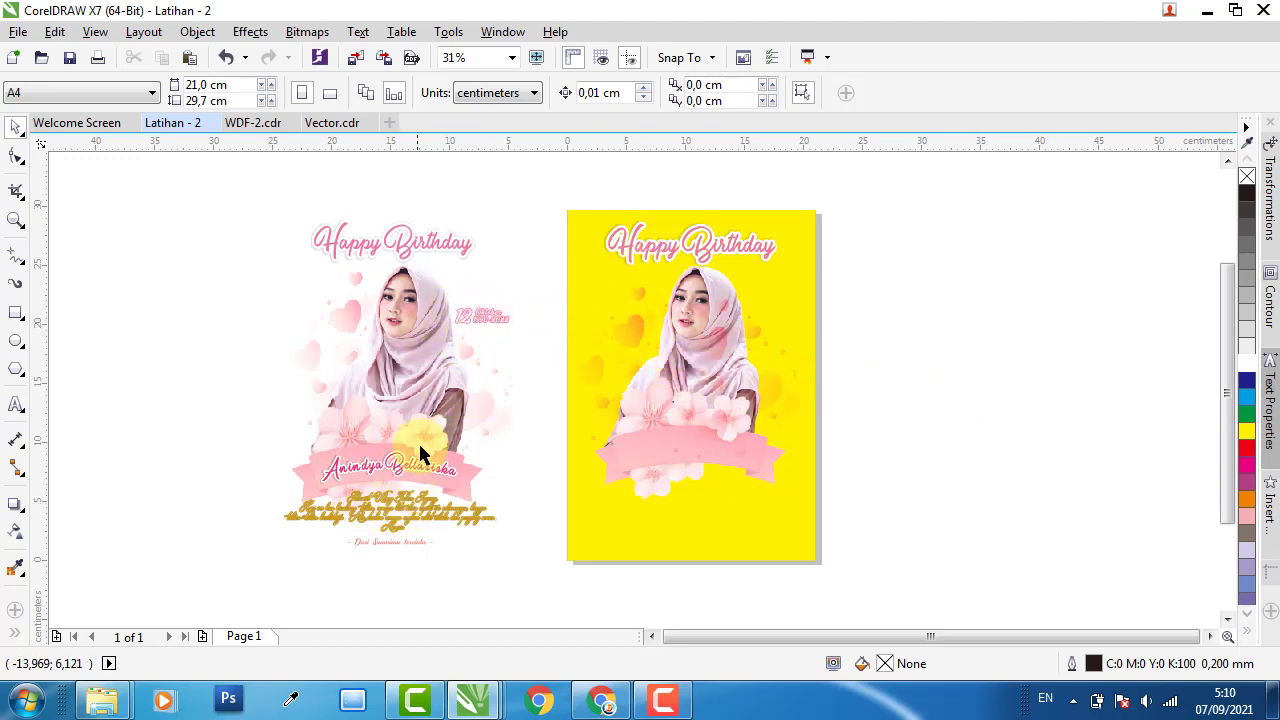
- Start a Bezier curve at the guide intersection on the ribbon, bending it into an arc
left_click(418, 484)
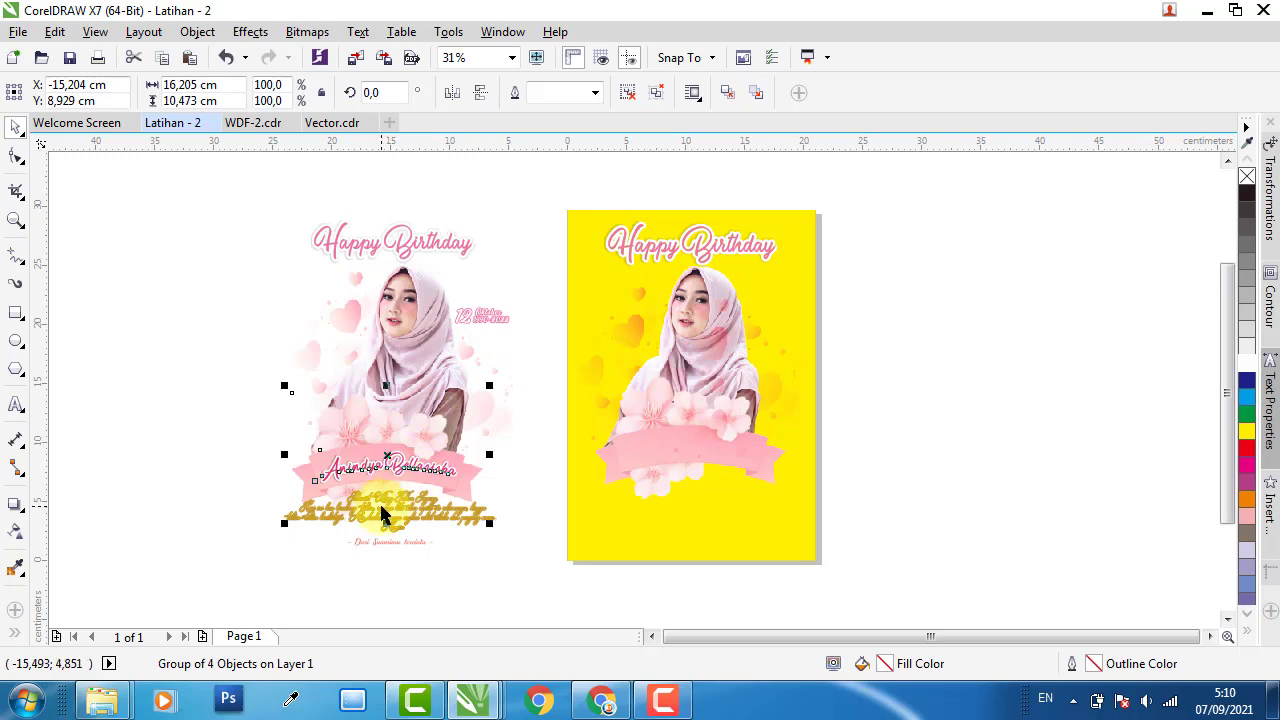
scroll(487, 486, "up", 2)
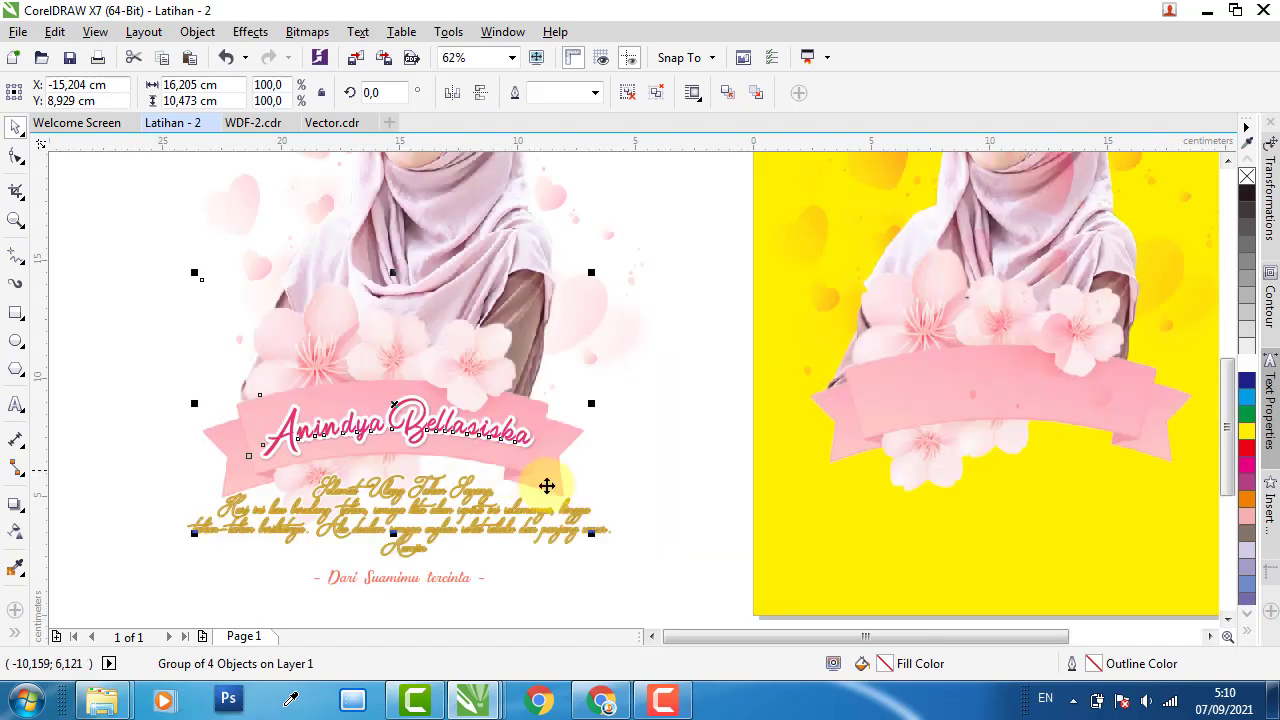
left_click(677, 591)
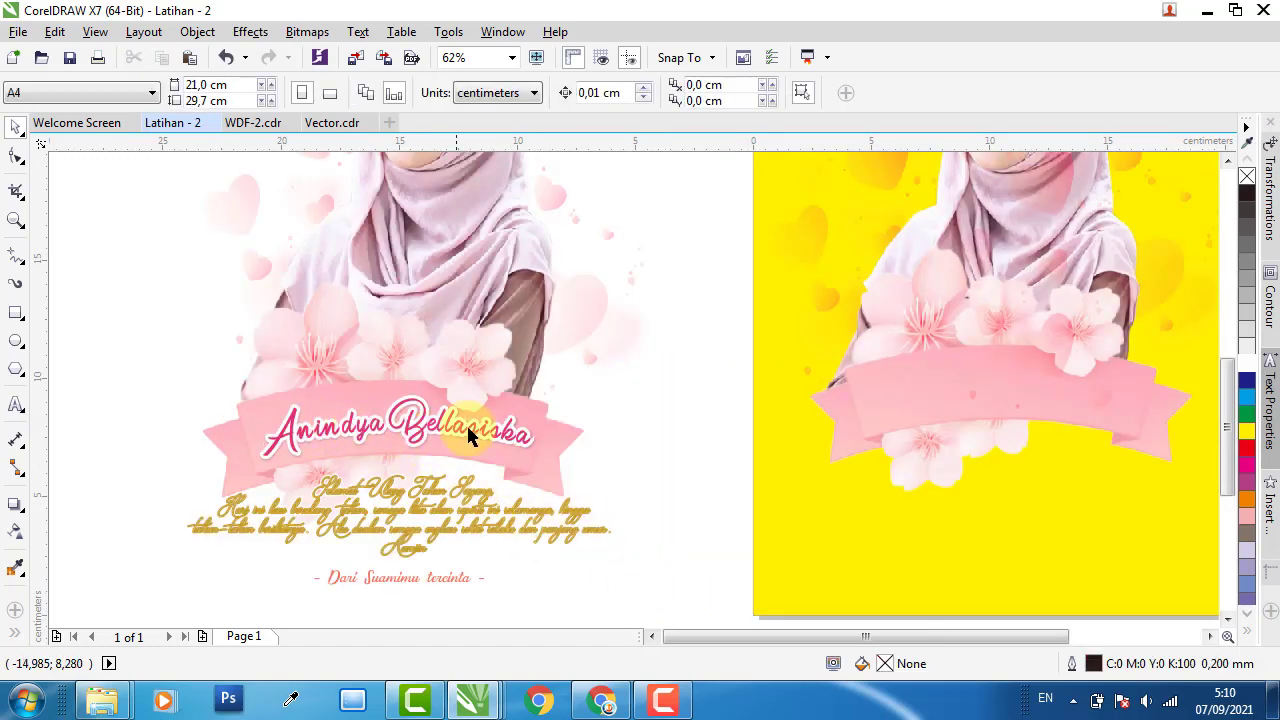
left_click(20, 268)
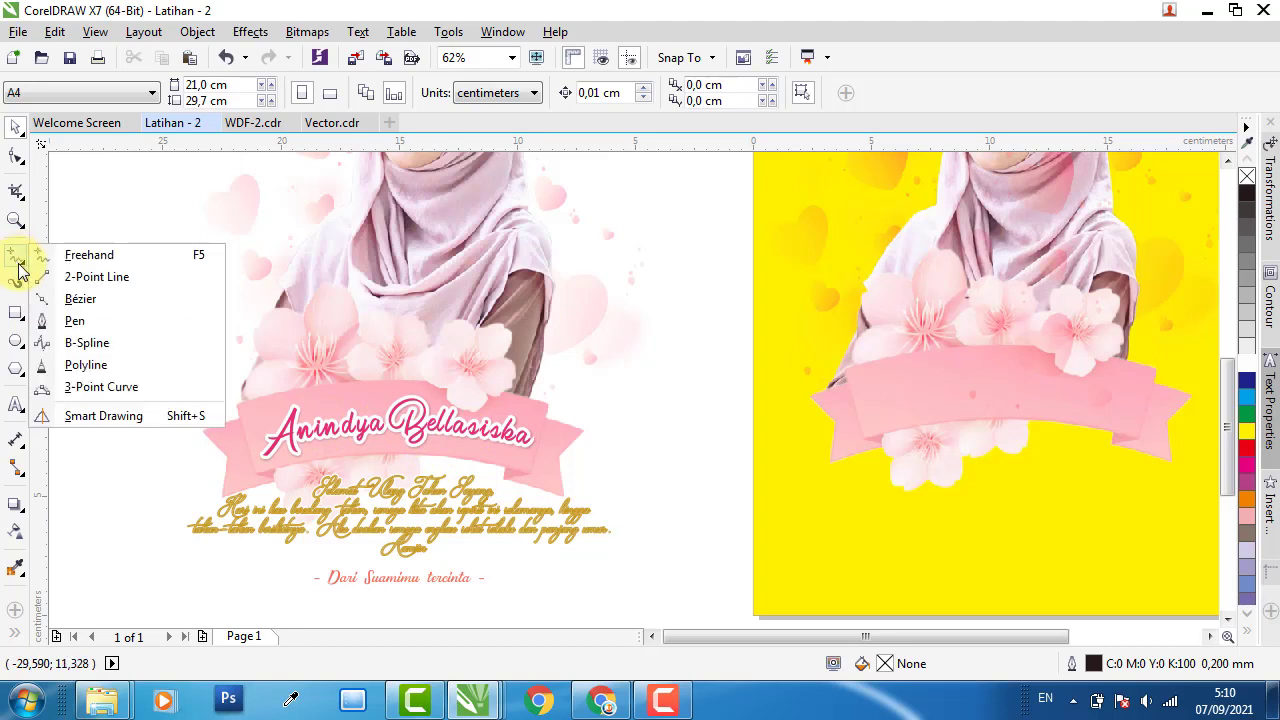
left_click(92, 321)
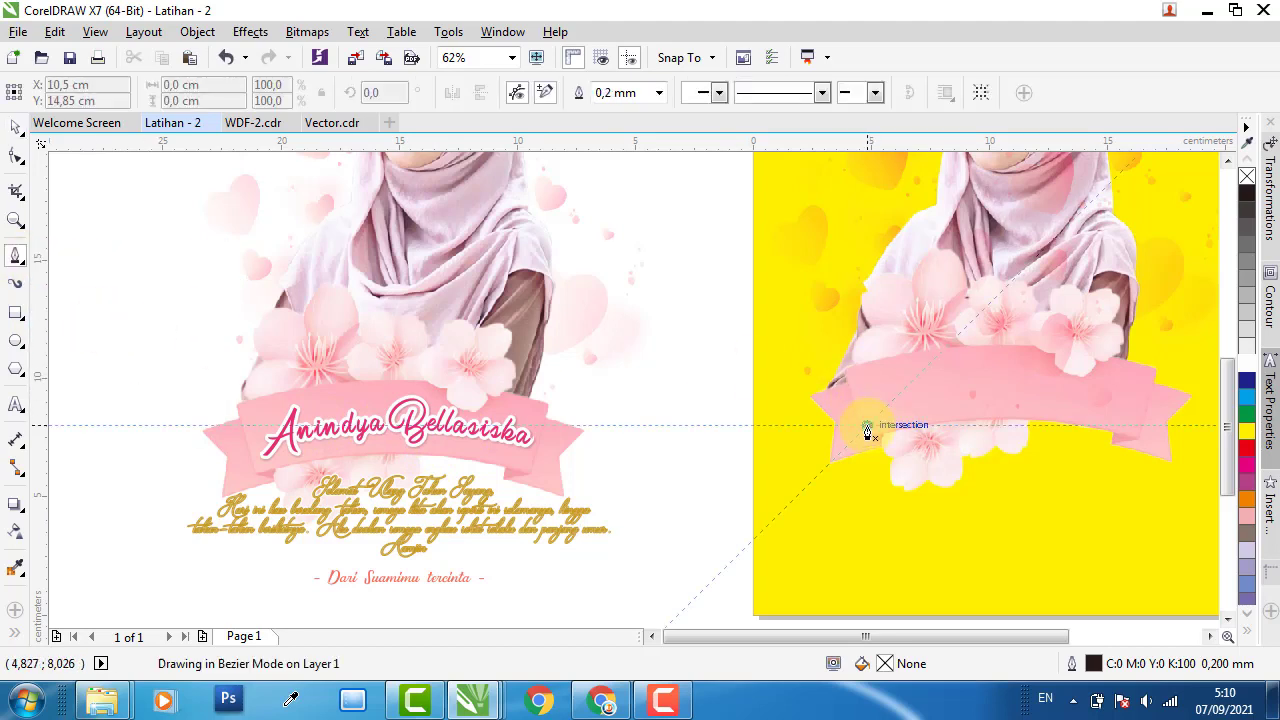
left_click(867, 426)
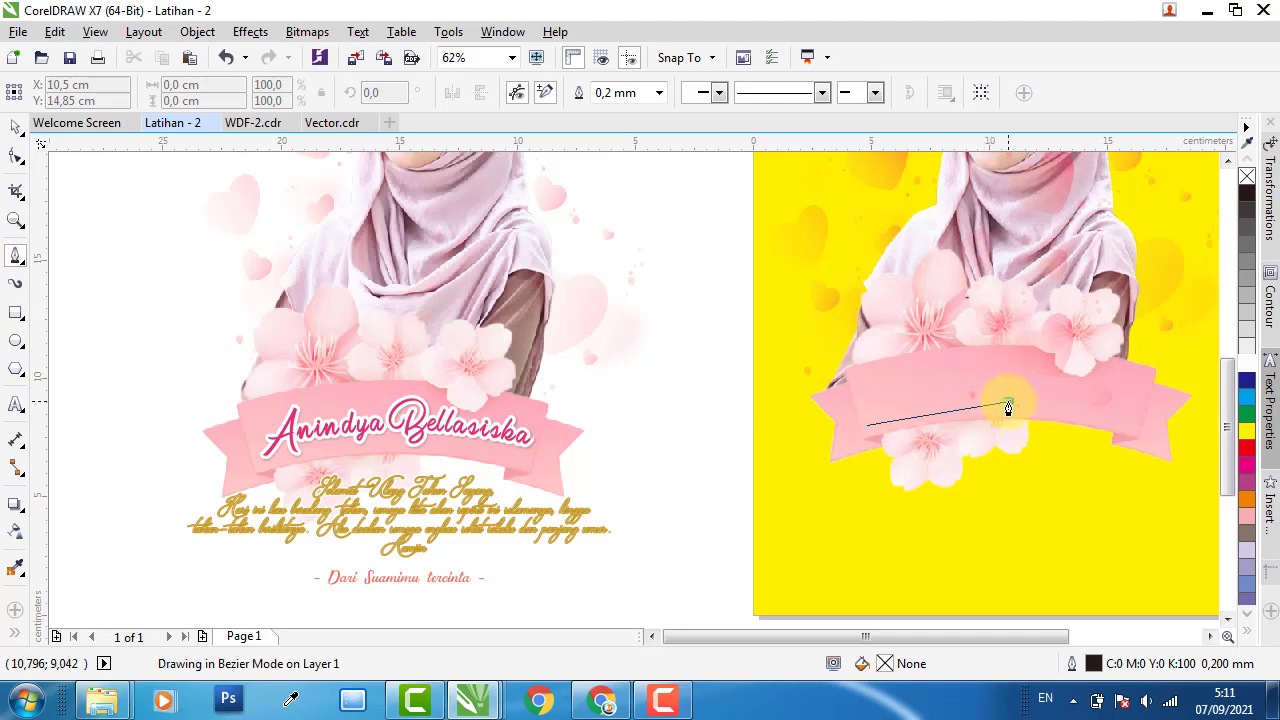
left_click_drag(1008, 405, 1077, 408)
- Extend the arc to the ribbon's right end, undoing an unwanted extra segment
key("Escape")
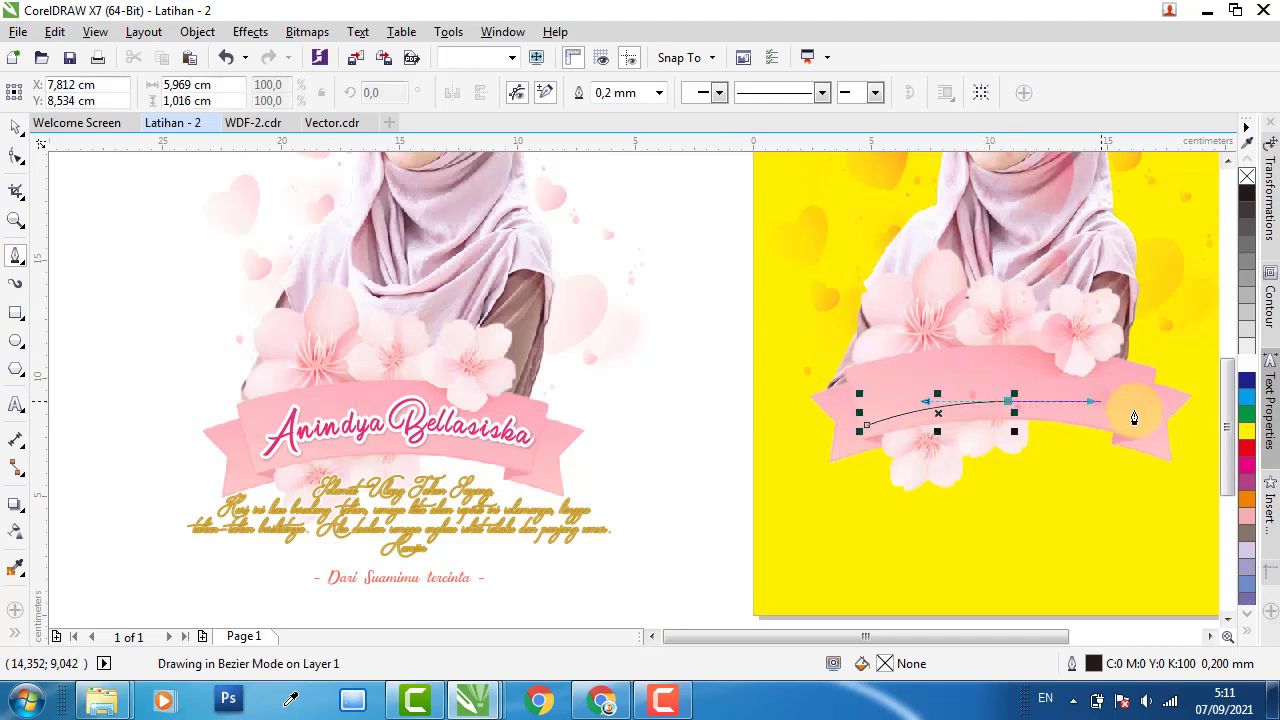
left_click(1140, 430)
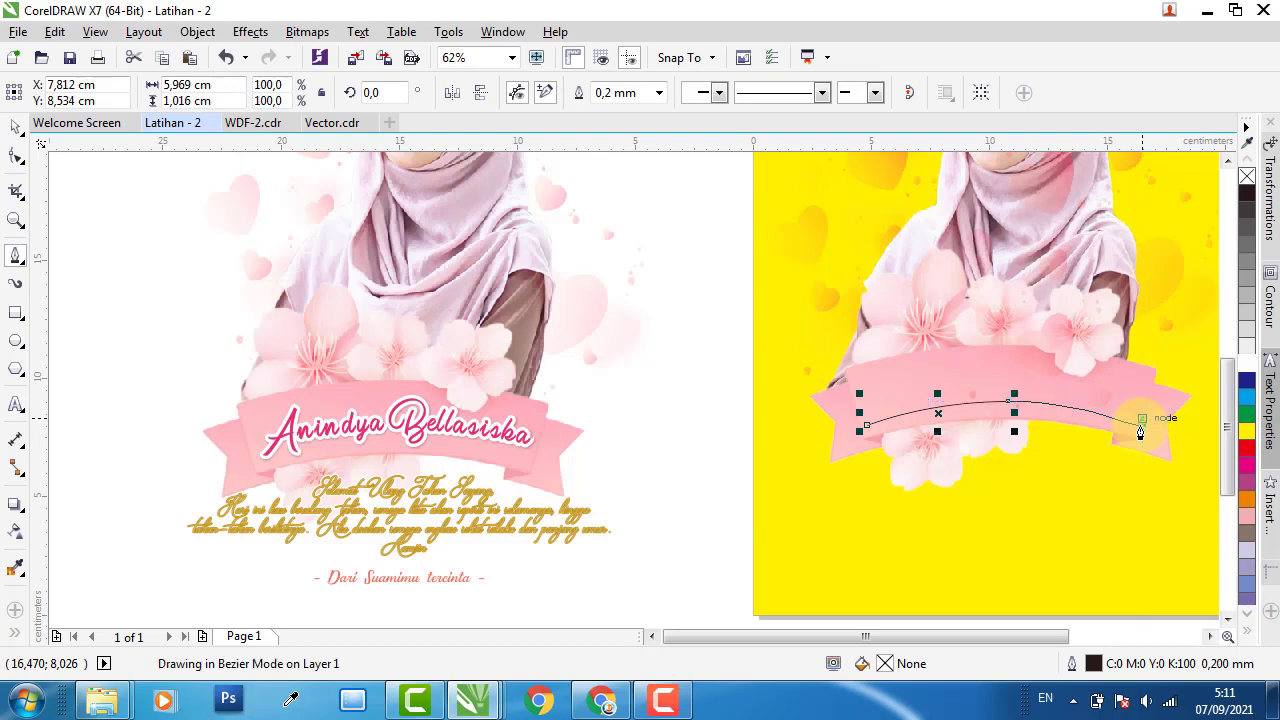
key("Escape")
key("ctrl+z")
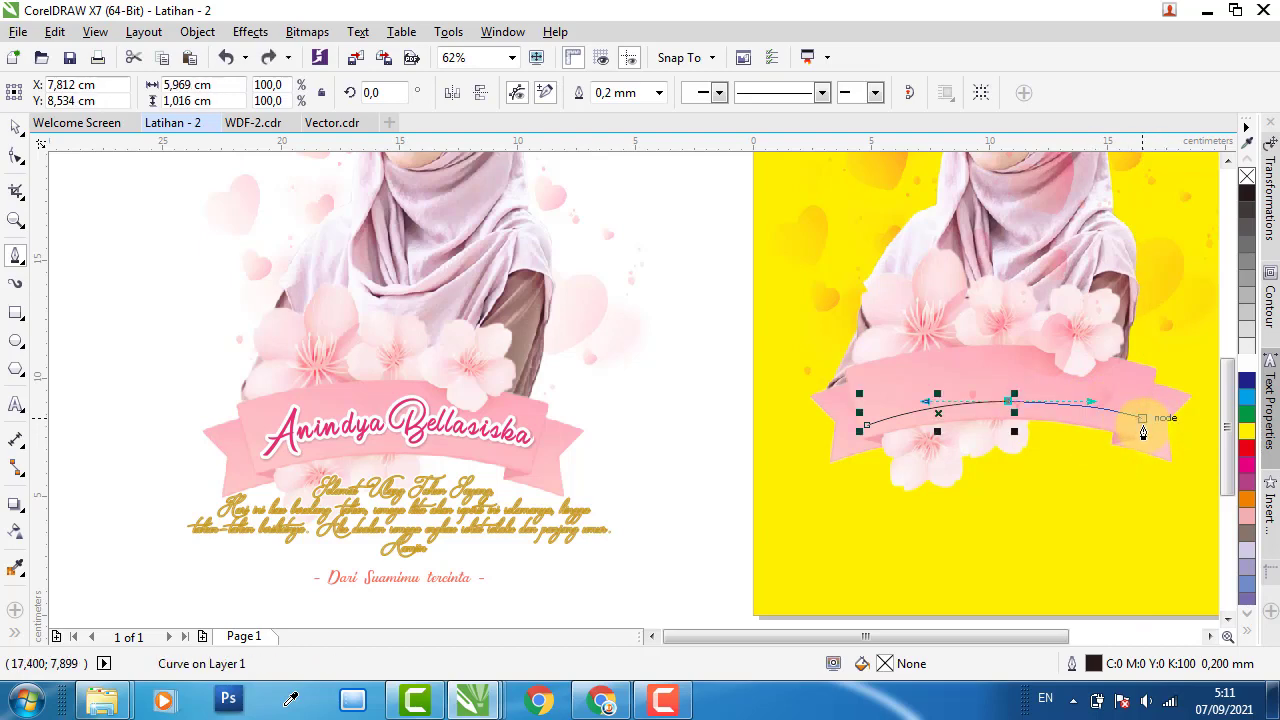
scroll(1143, 432, "up", 2)
left_click(1137, 430)
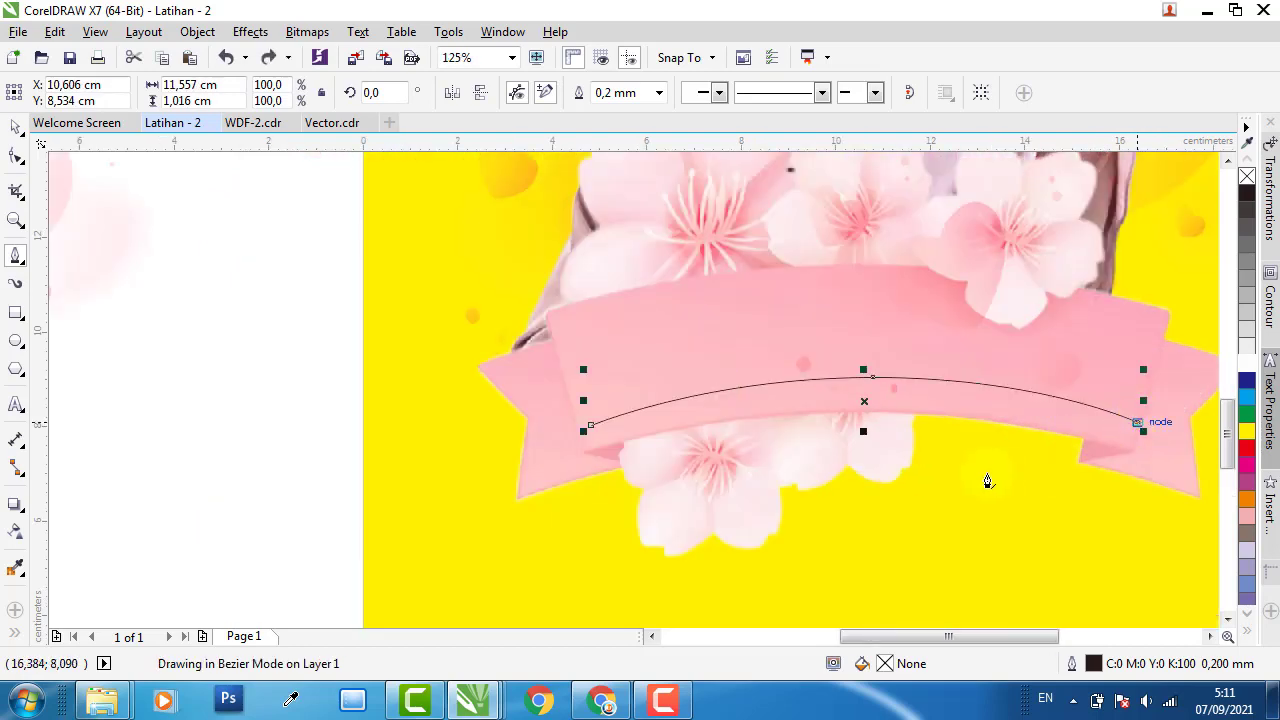
left_click(15, 127)
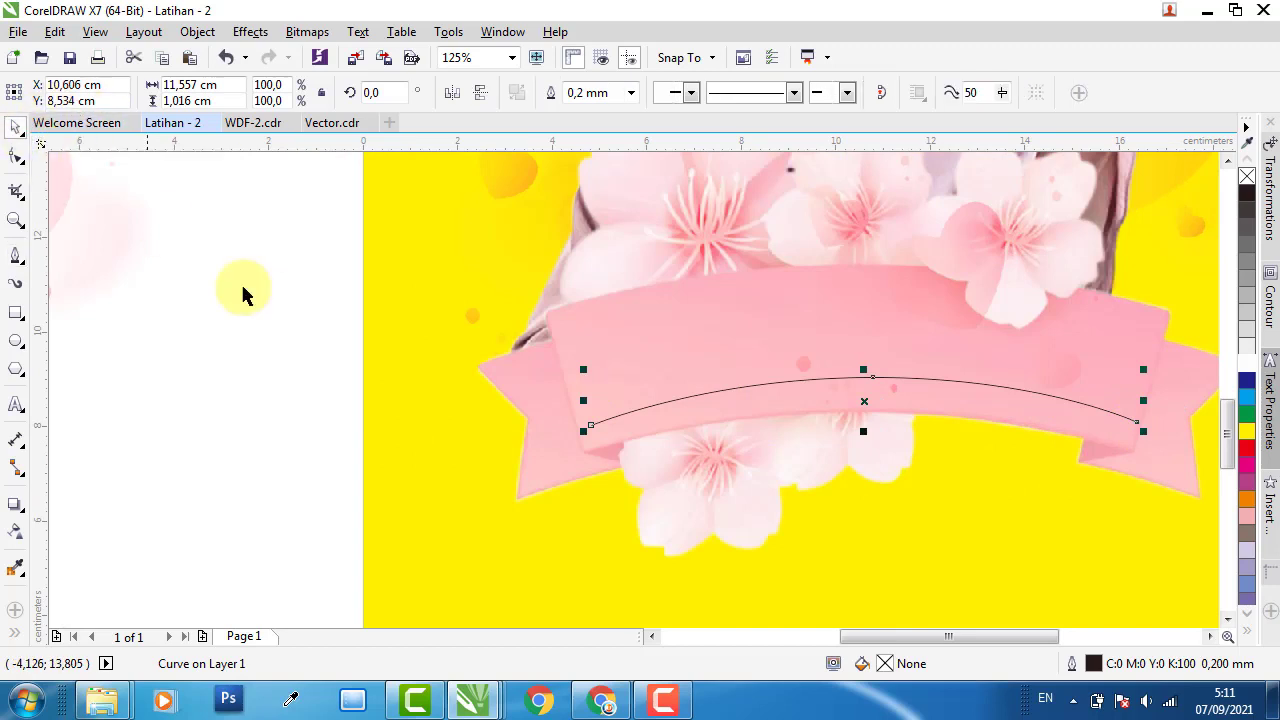
left_click(16, 406)
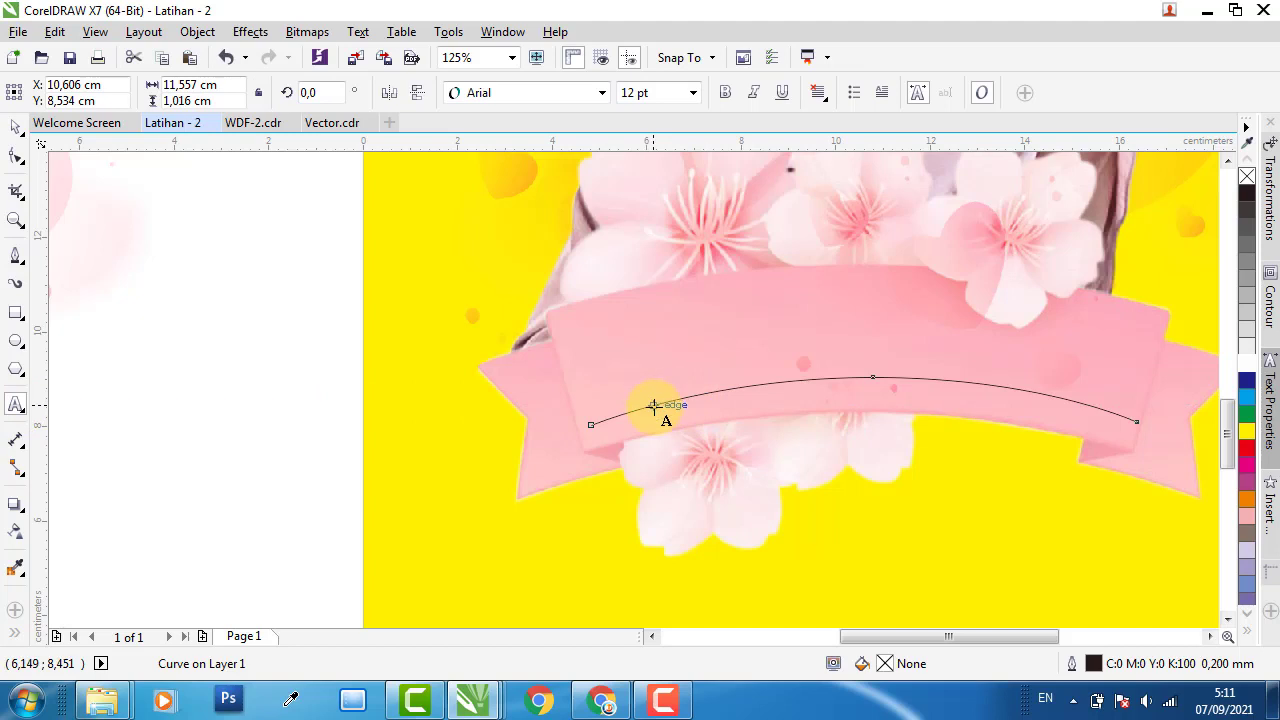
- Type the person's name along the ribbon curve in Arial and enlarge it to about 31.8 pt
left_click(653, 406)
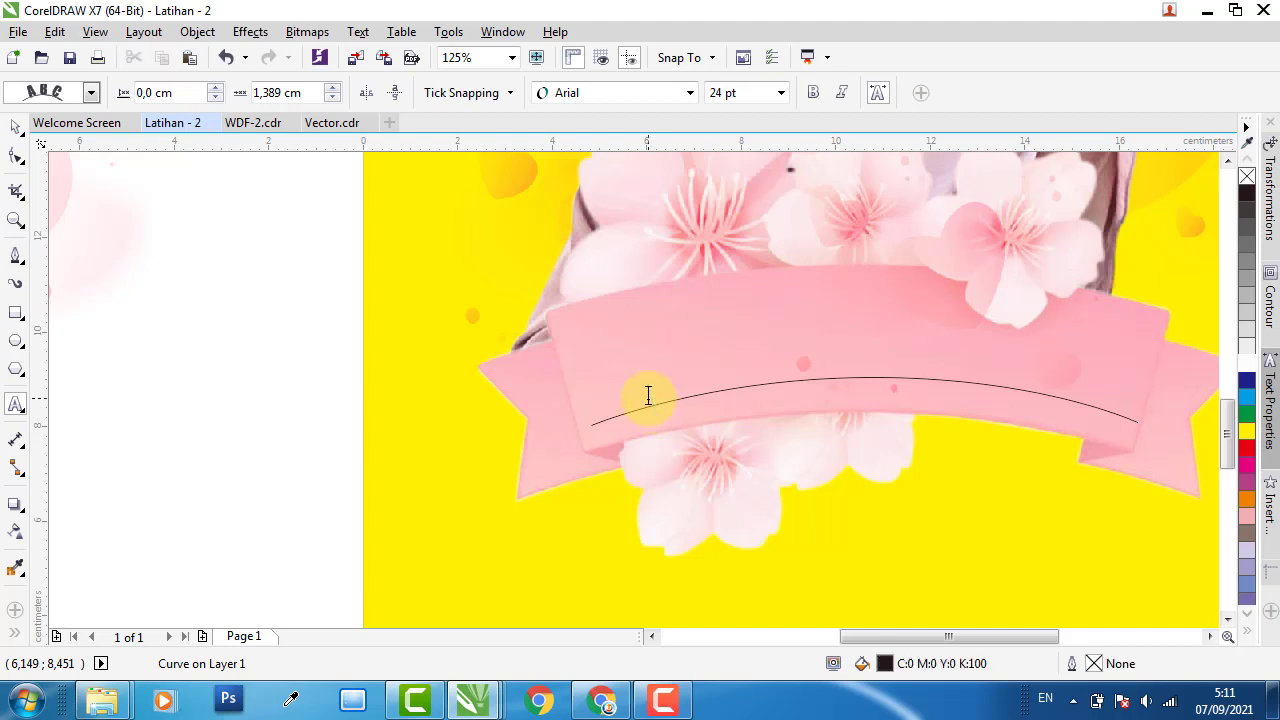
scroll(732, 461, "down", 2)
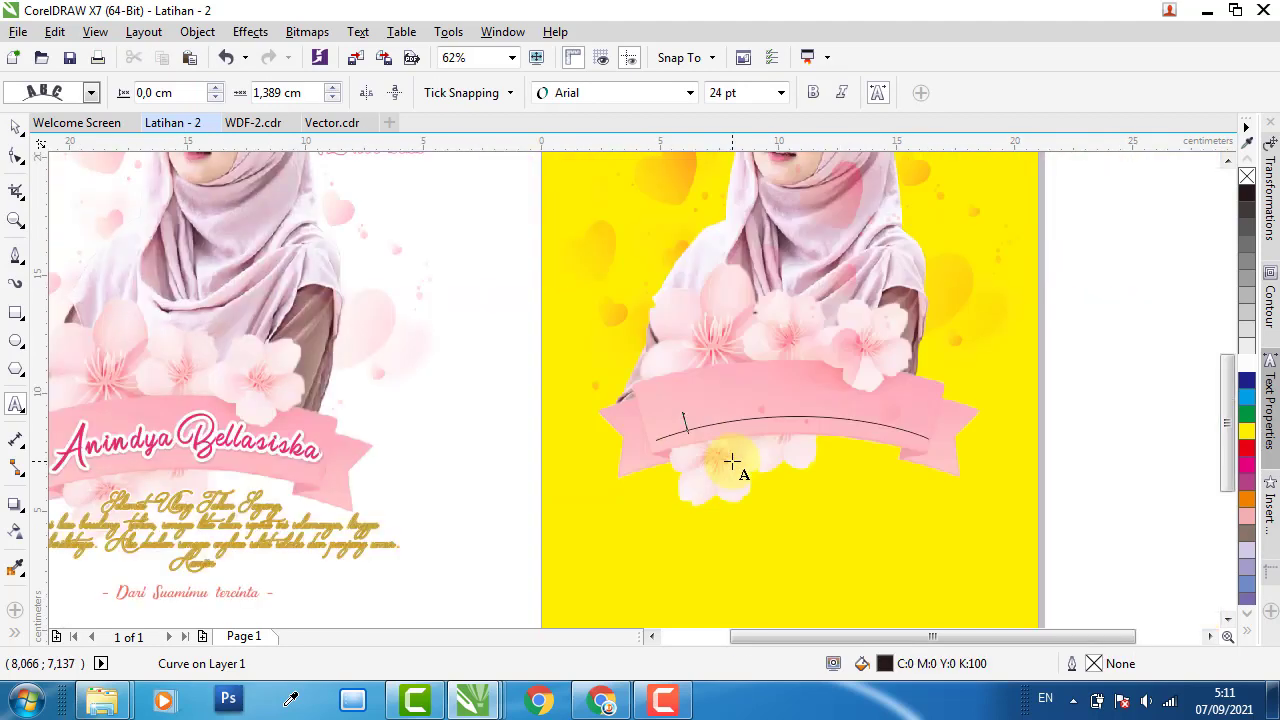
type("Anindya Bellasis")
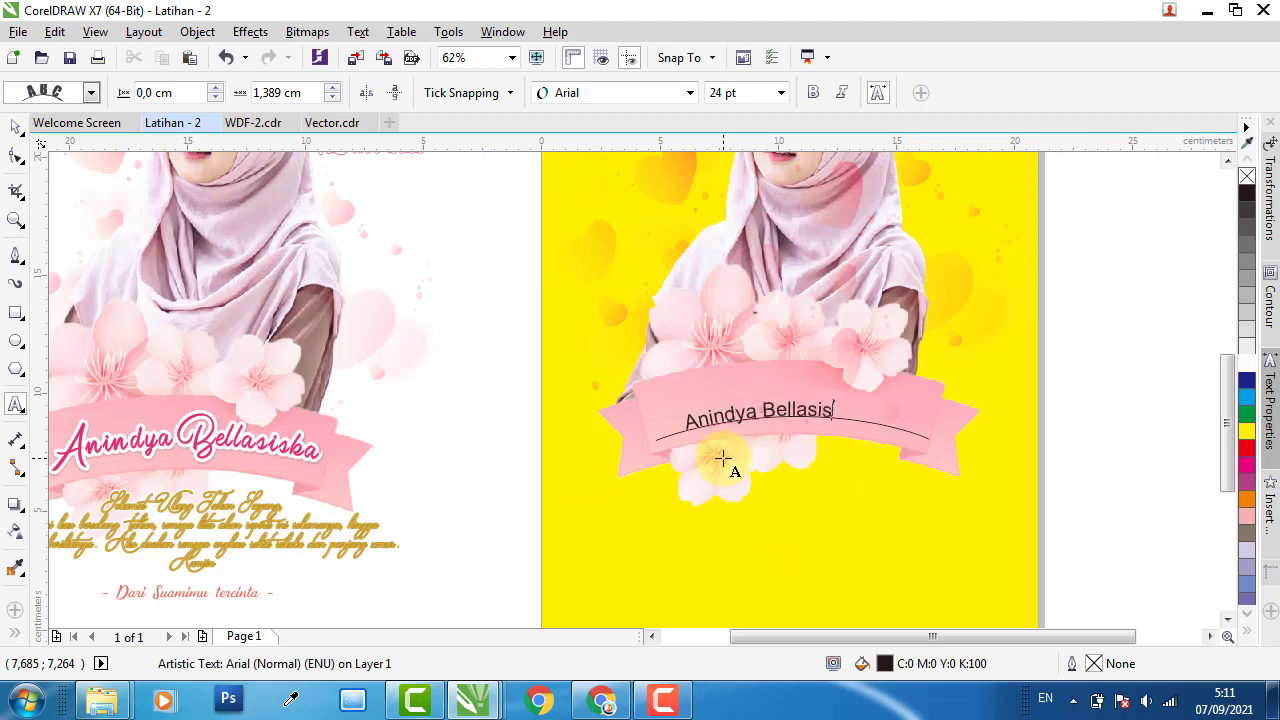
type("ka")
key("ctrl+space")
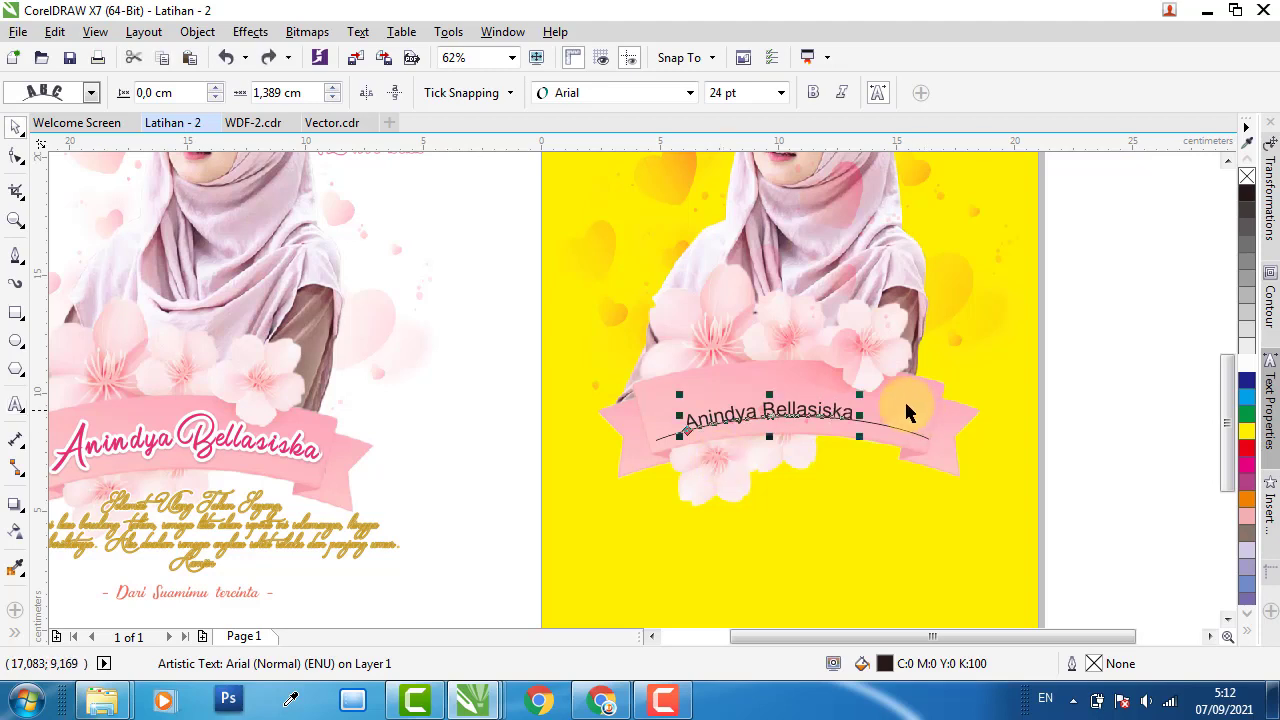
left_click_drag(864, 397, 918, 391)
- Set the curved name in Burning Heart Personal at 43.12 pt, lifted slightly above the curve
left_click(610, 91)
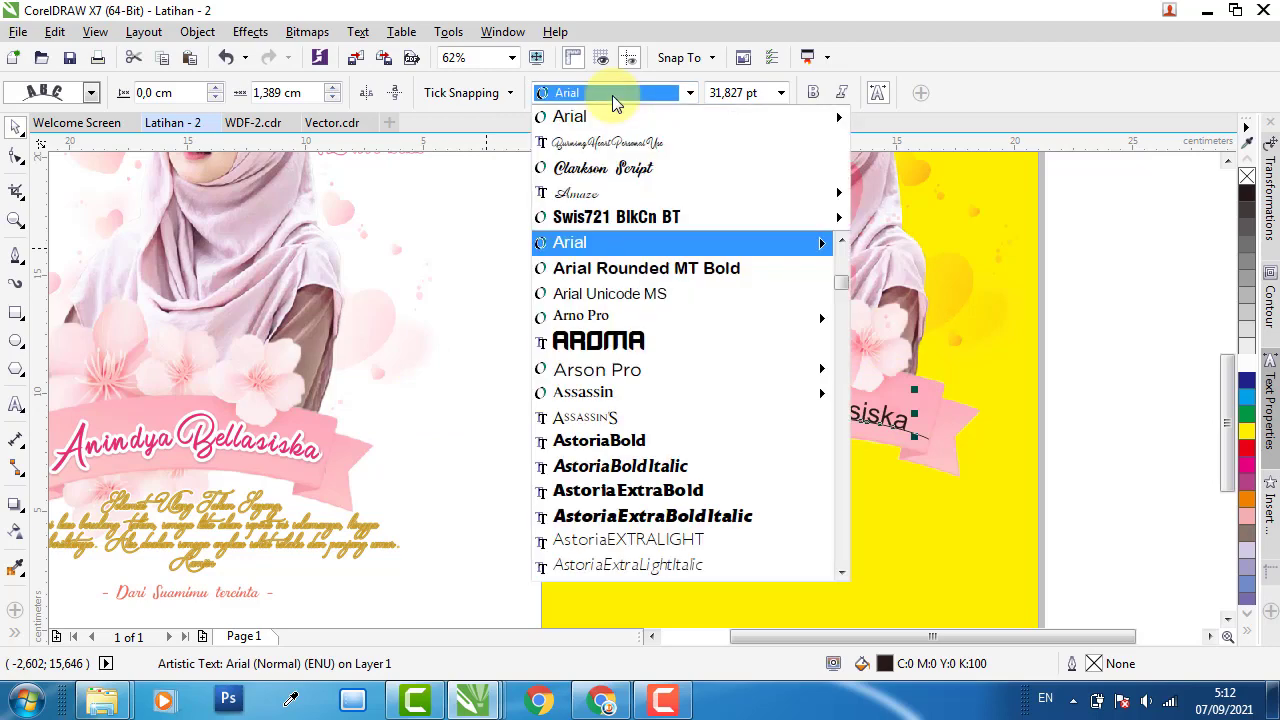
left_click(633, 141)
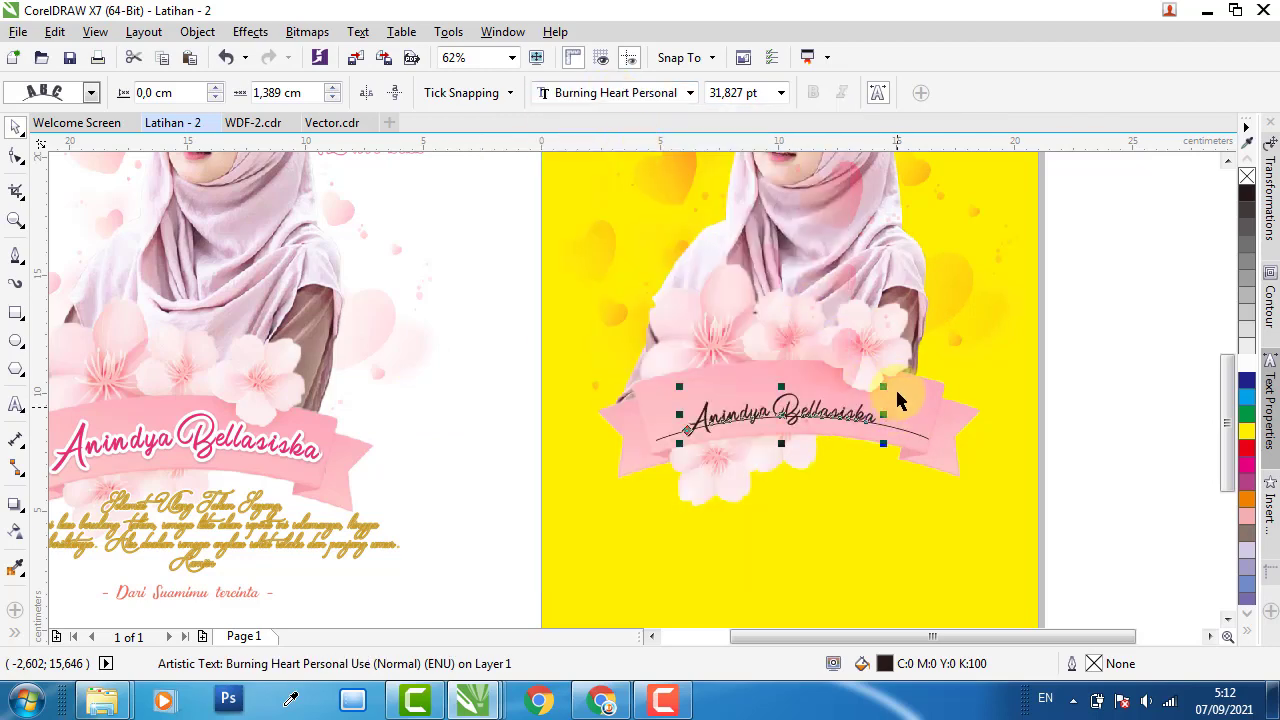
left_click_drag(888, 384, 929, 372)
scroll(714, 418, "up", 2)
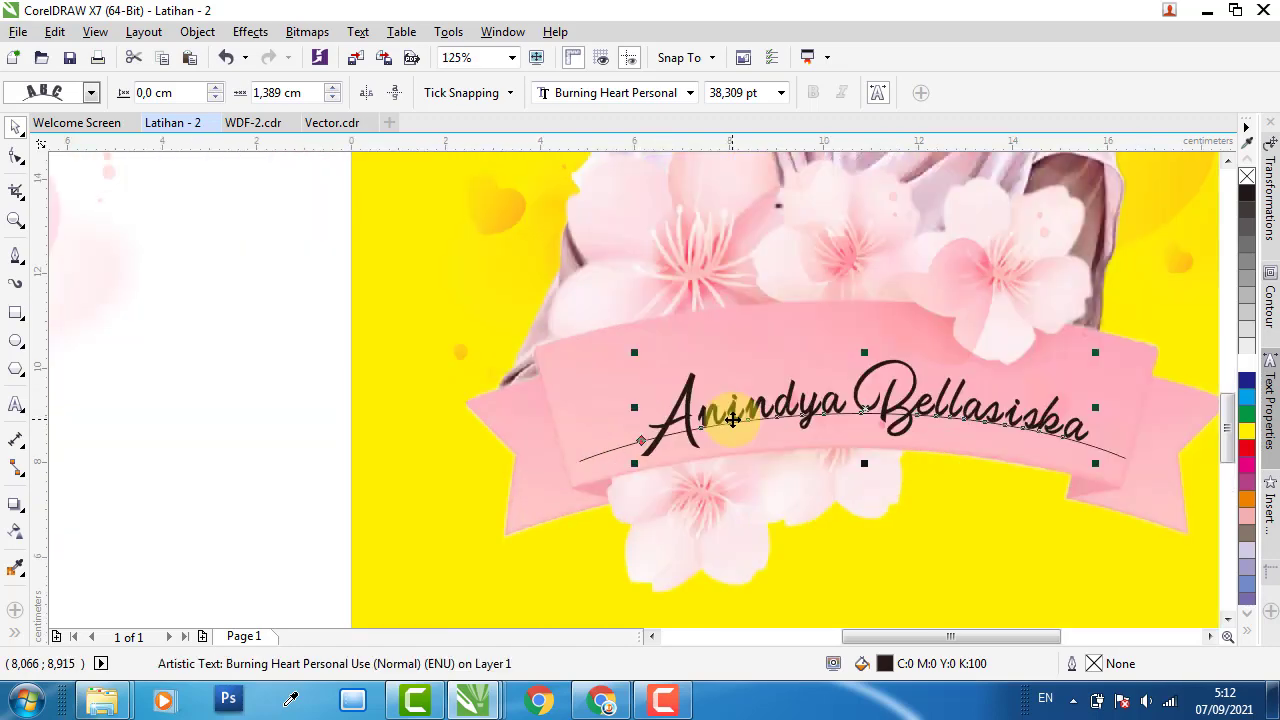
left_click_drag(714, 415, 669, 404)
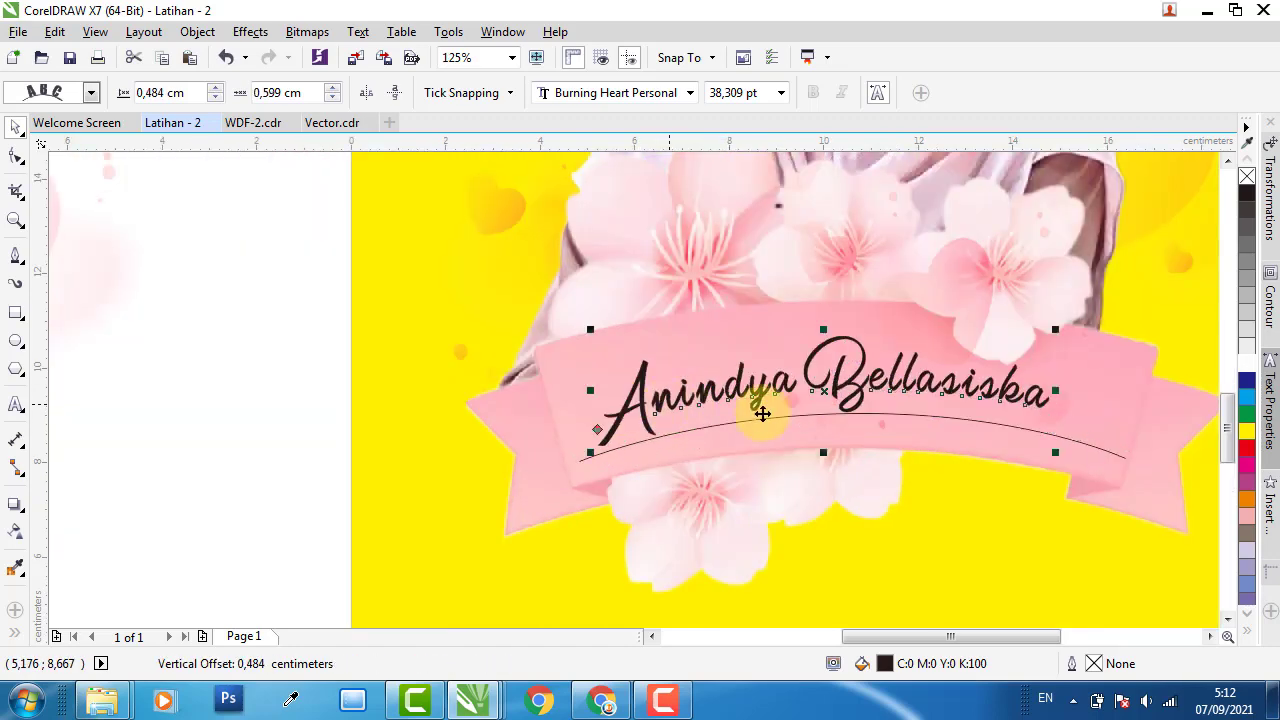
left_click_drag(1068, 456, 1089, 437)
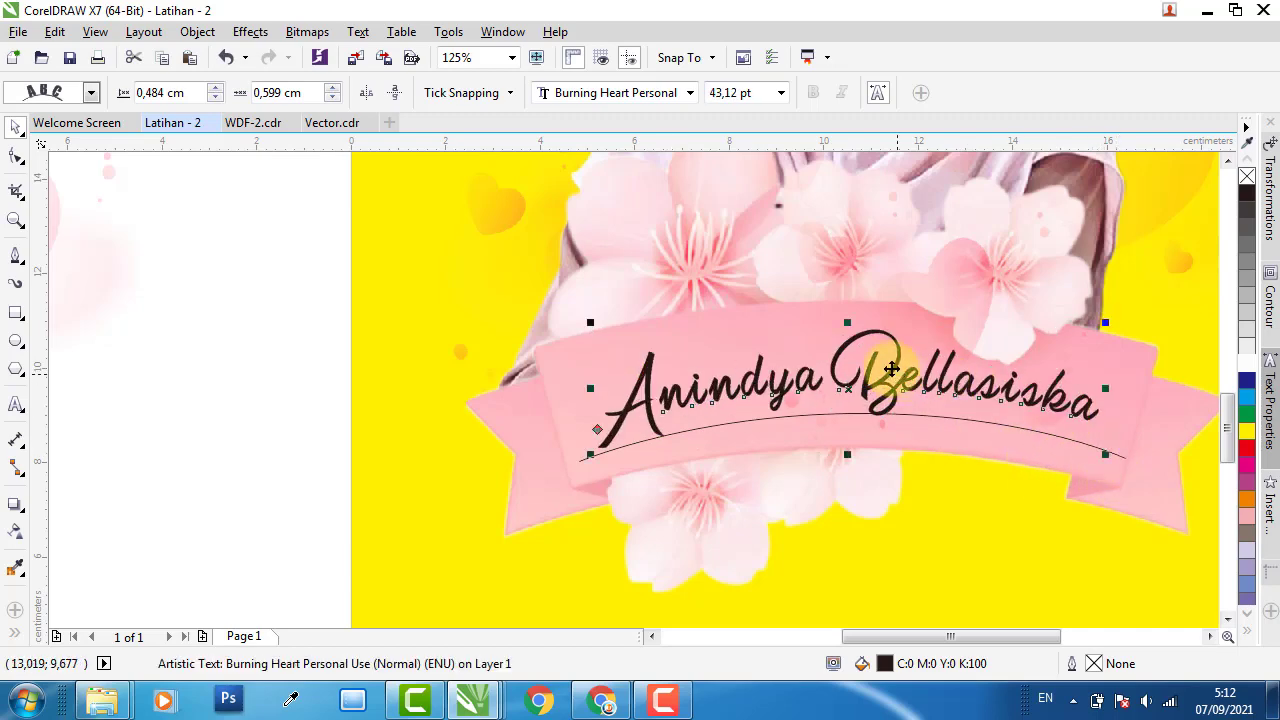
scroll(890, 385, "up", 2)
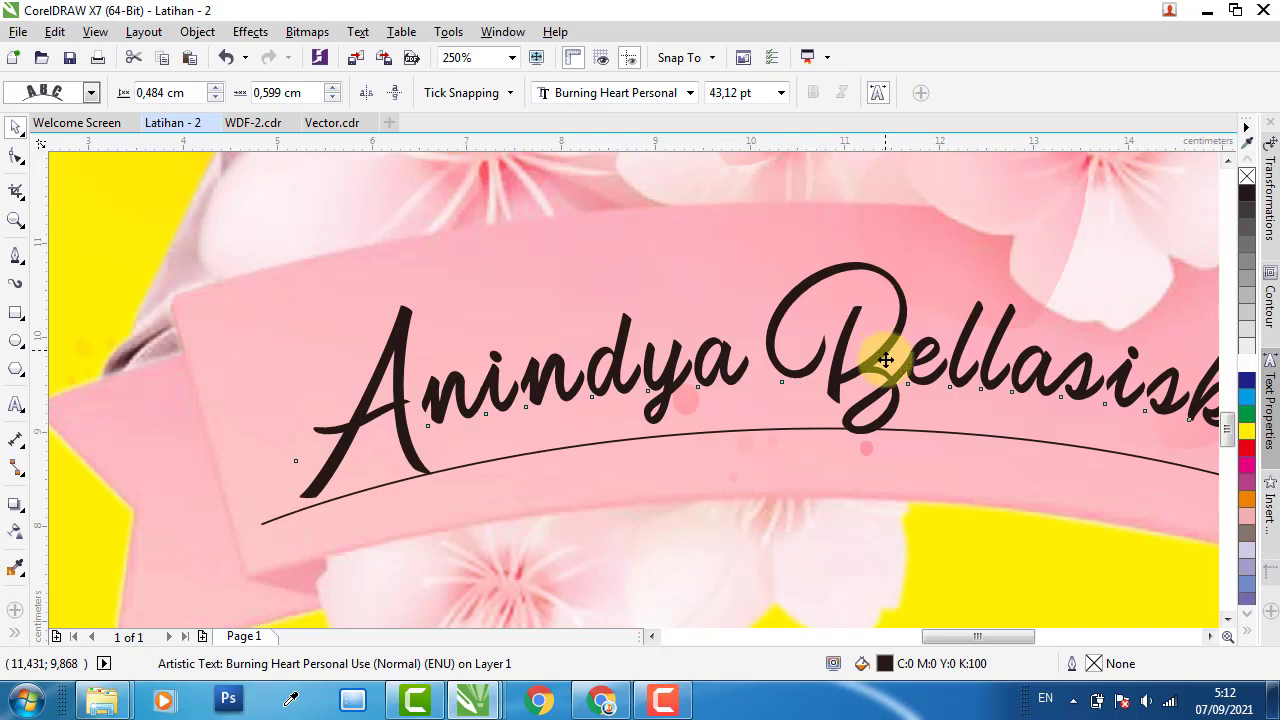
left_click_drag(886, 360, 891, 347)
scroll(705, 405, "down", 4)
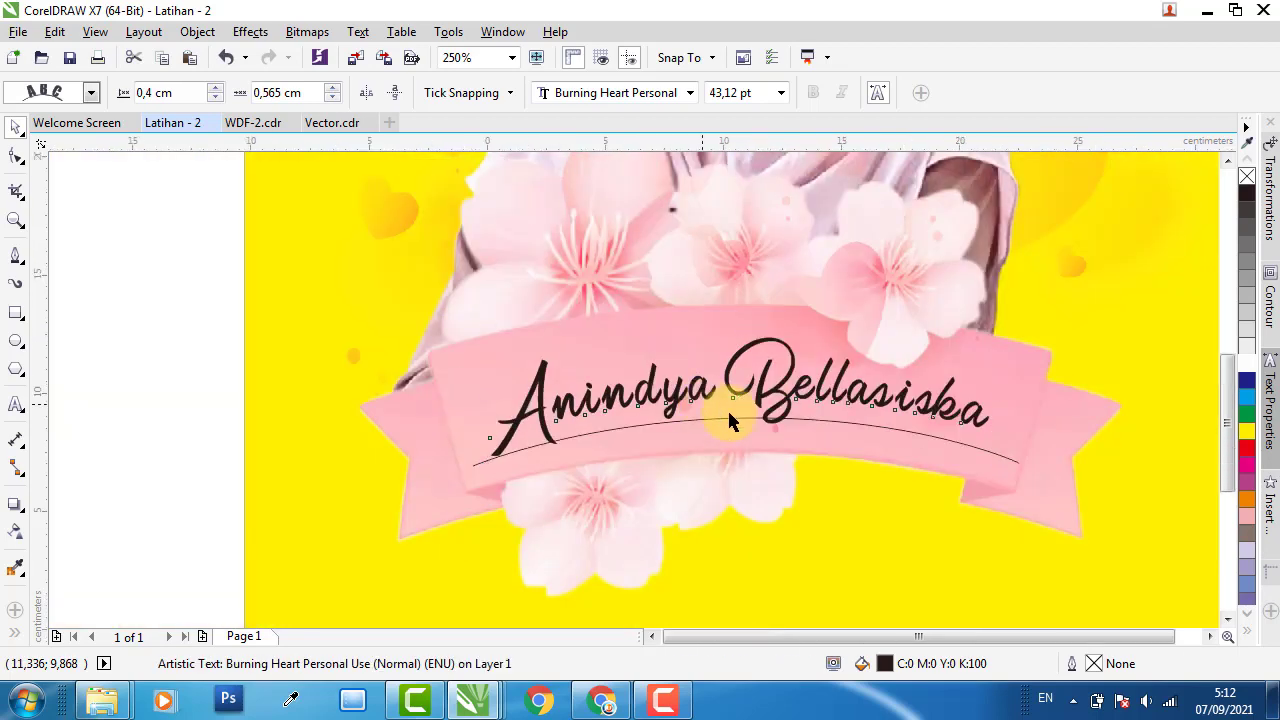
scroll(421, 450, "down", 3)
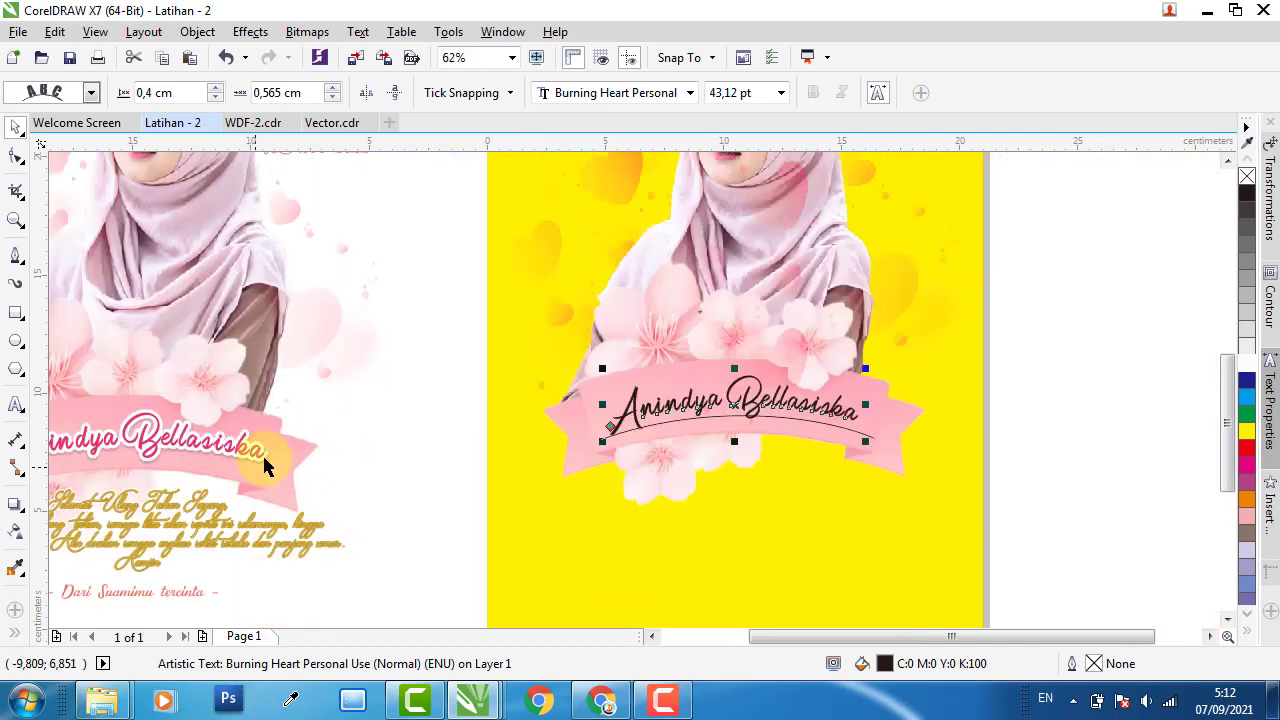
- Try sampling the reference lettering's colour with the Color Eyedropper
scroll(356, 442, "up", 2)
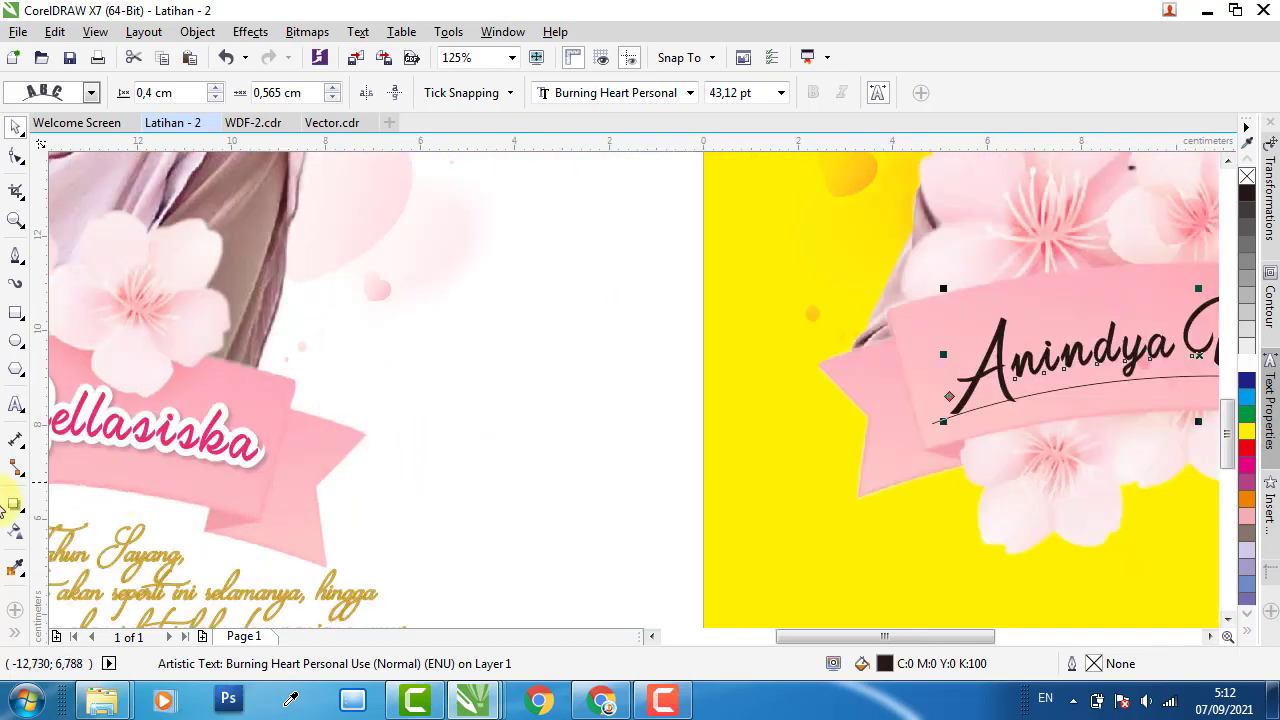
left_click(16, 570)
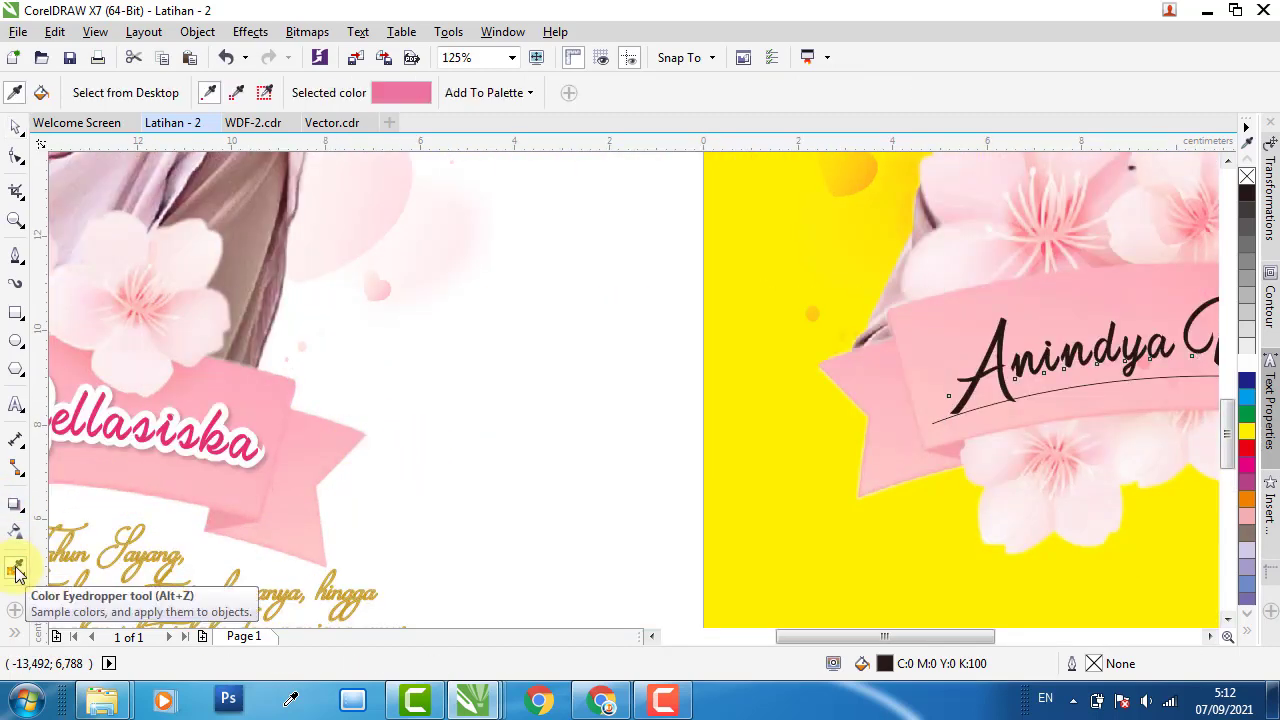
left_click(189, 438)
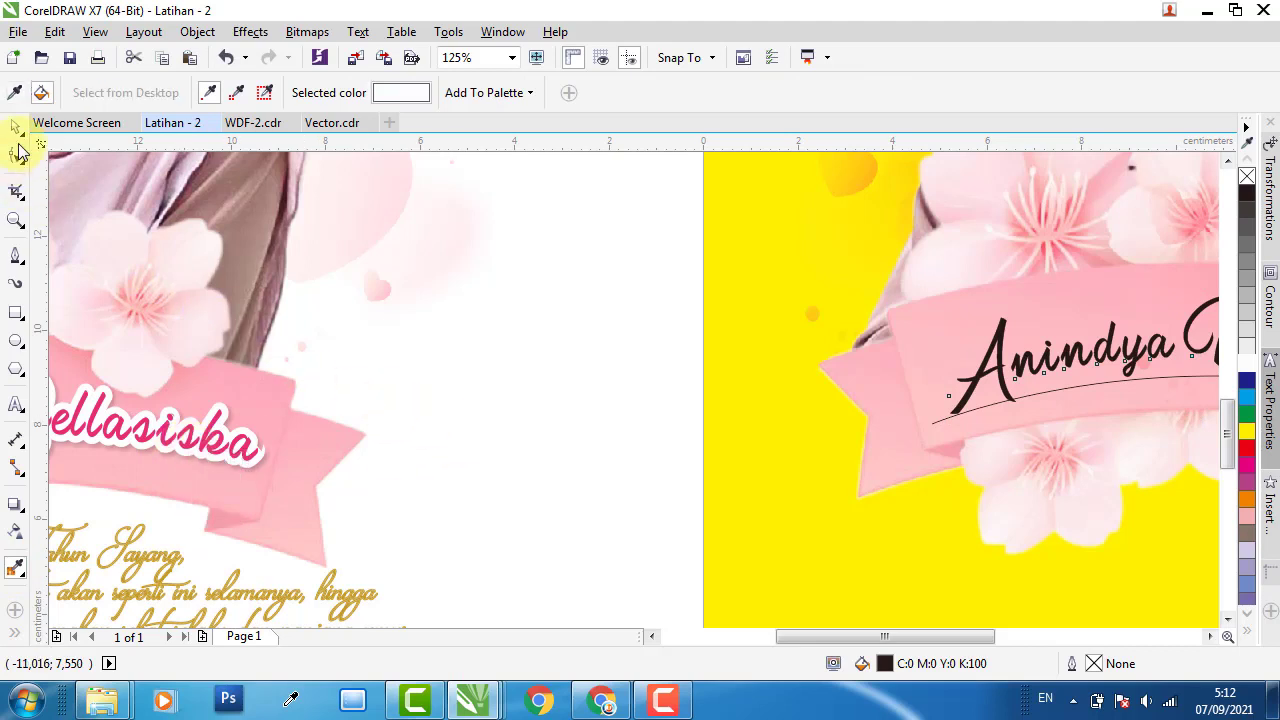
left_click(16, 93)
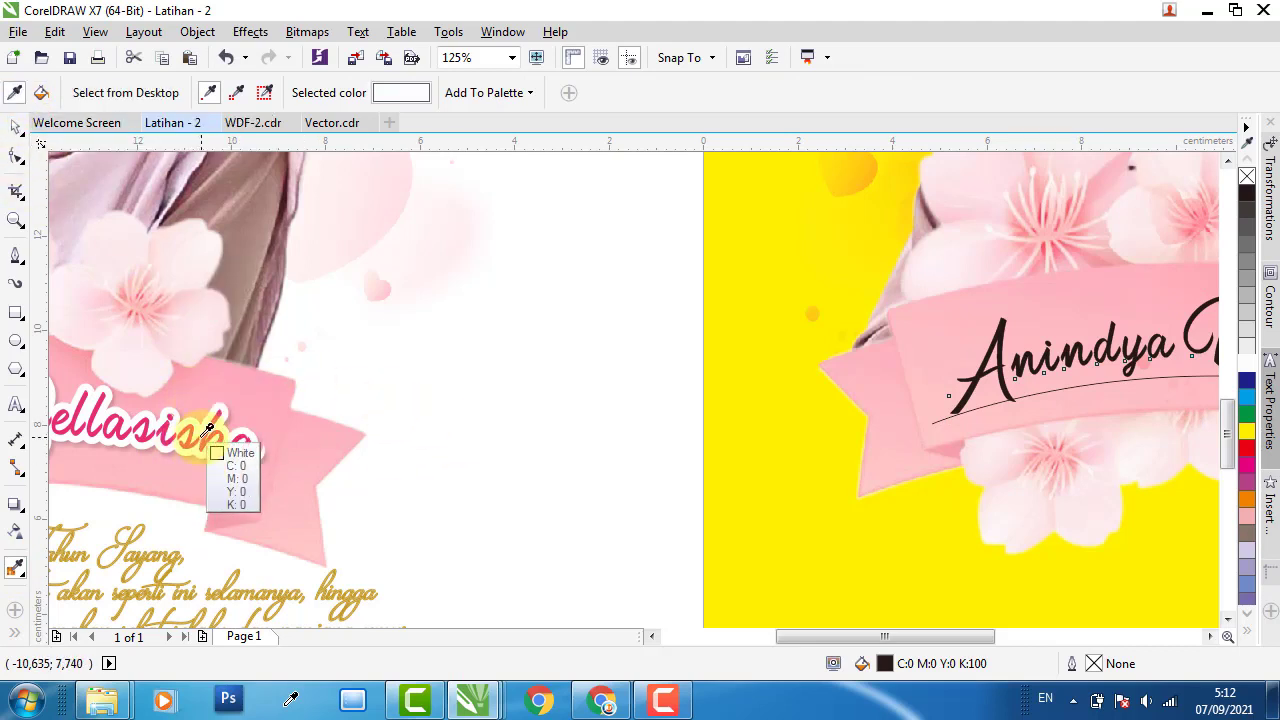
left_click(213, 418)
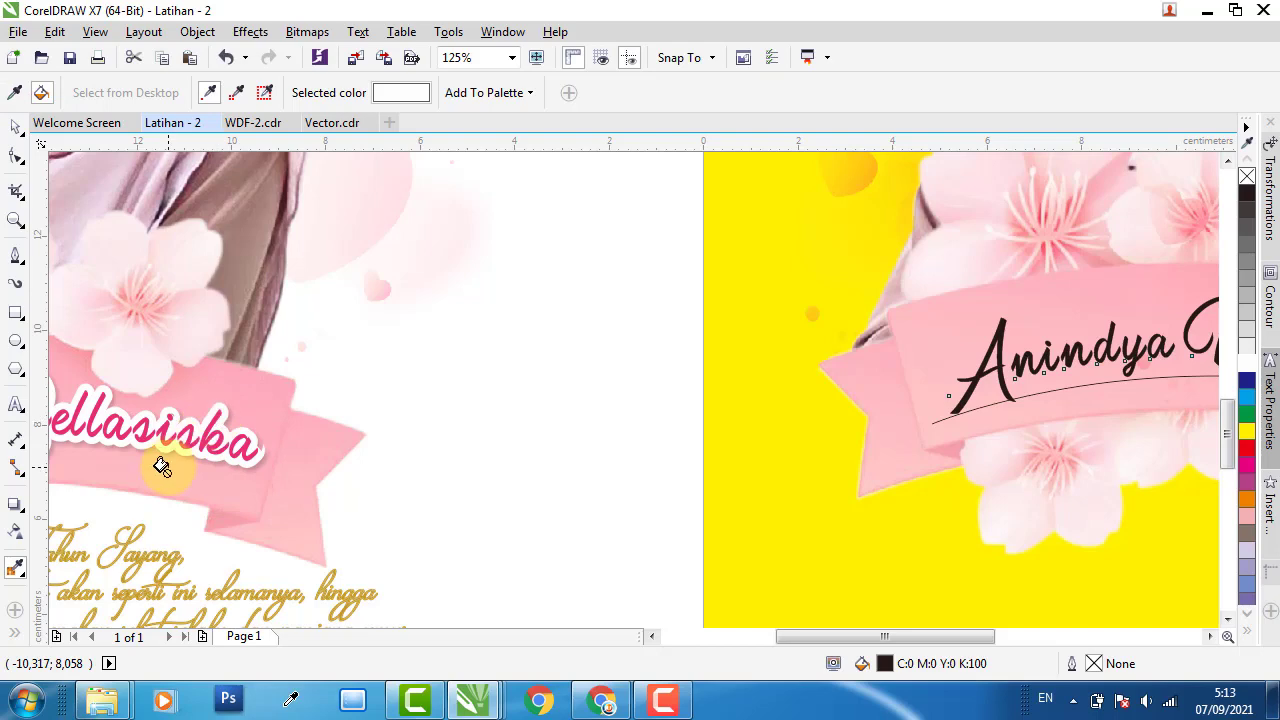
- Sample the pink of the reference name lettering and return to the Pick tool
scroll(191, 428, "up", 3)
left_click(16, 93)
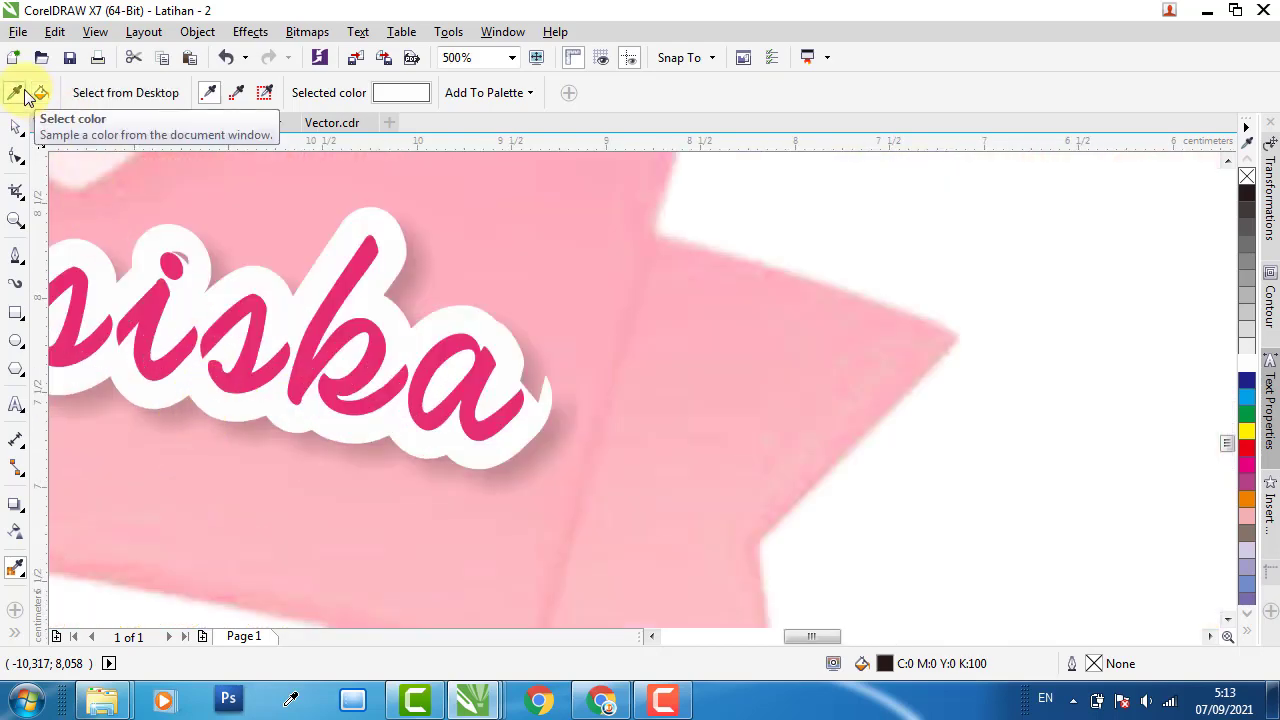
left_click(163, 322)
scroll(186, 390, "down", 6)
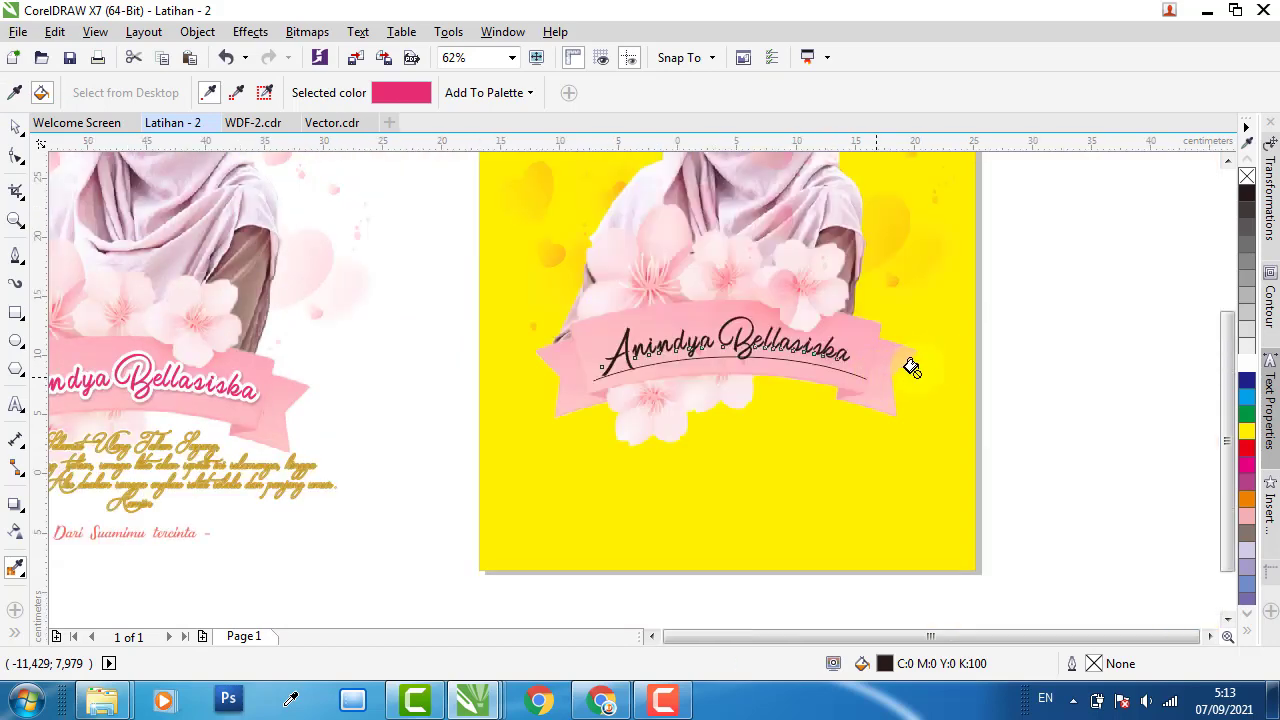
scroll(651, 366, "down", 2)
scroll(1014, 400, "up", 2)
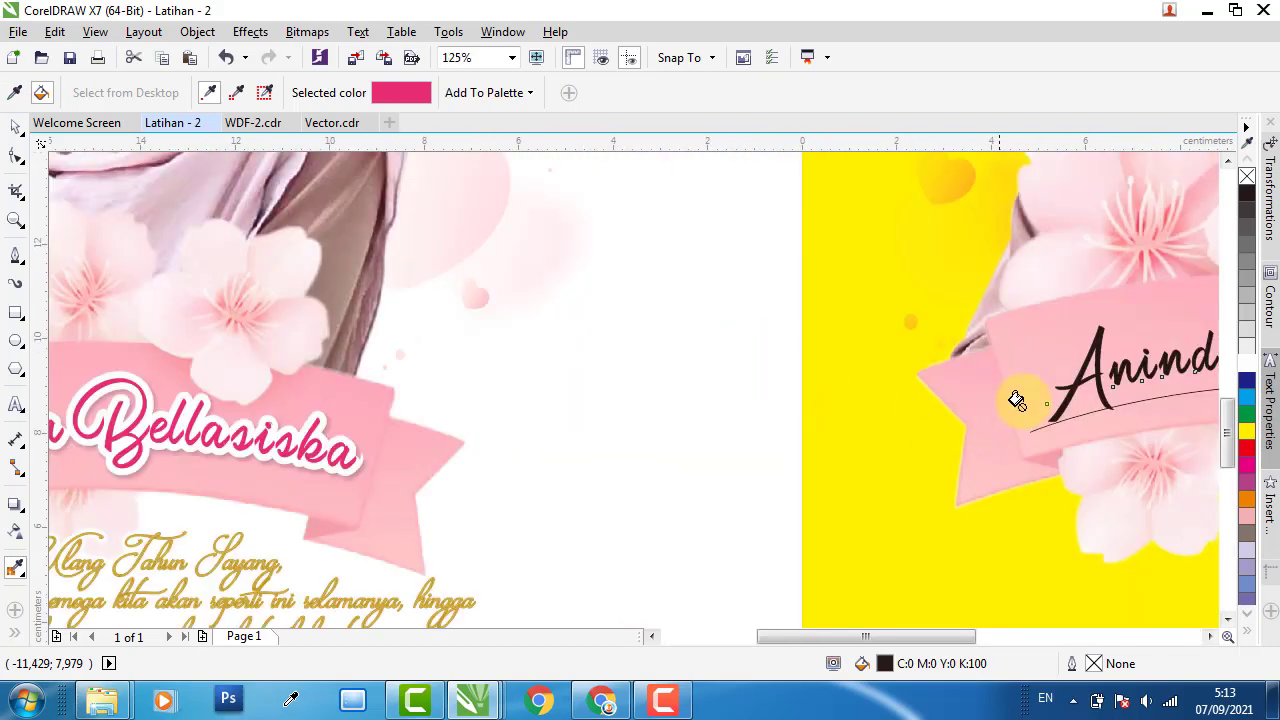
scroll(1006, 360, "up", 4)
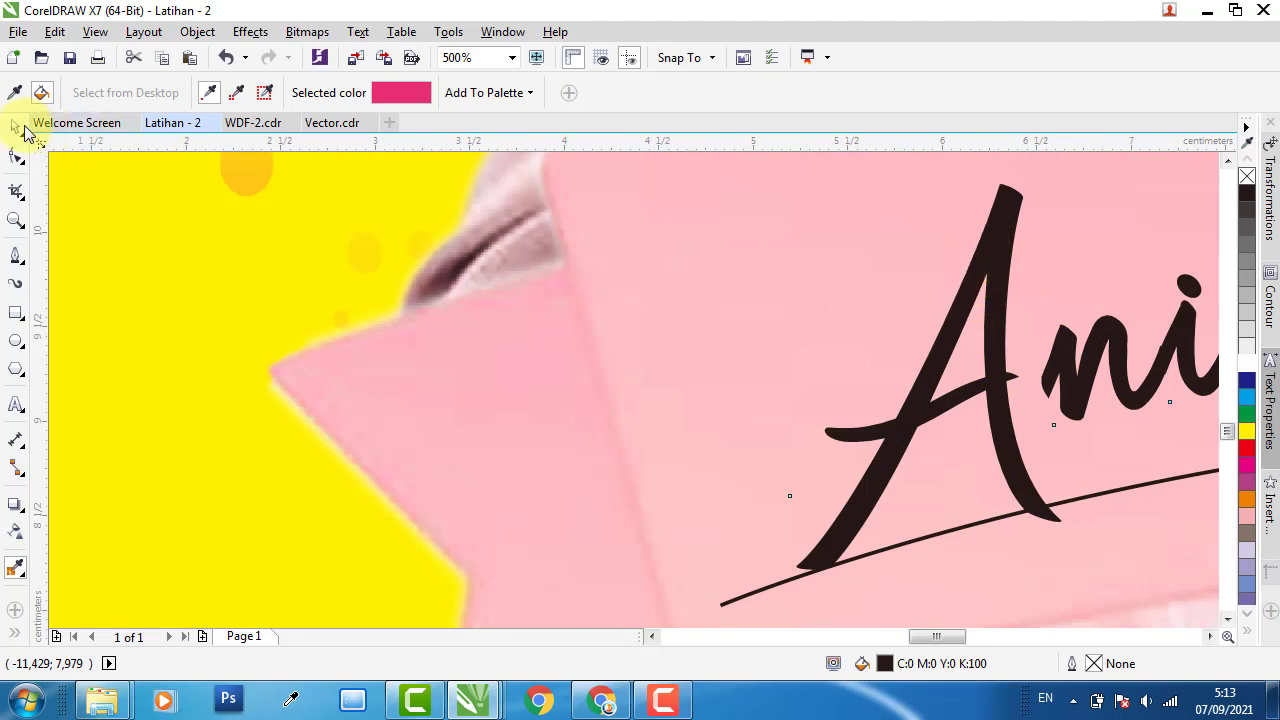
left_click(15, 127)
scroll(826, 309, "down", 2)
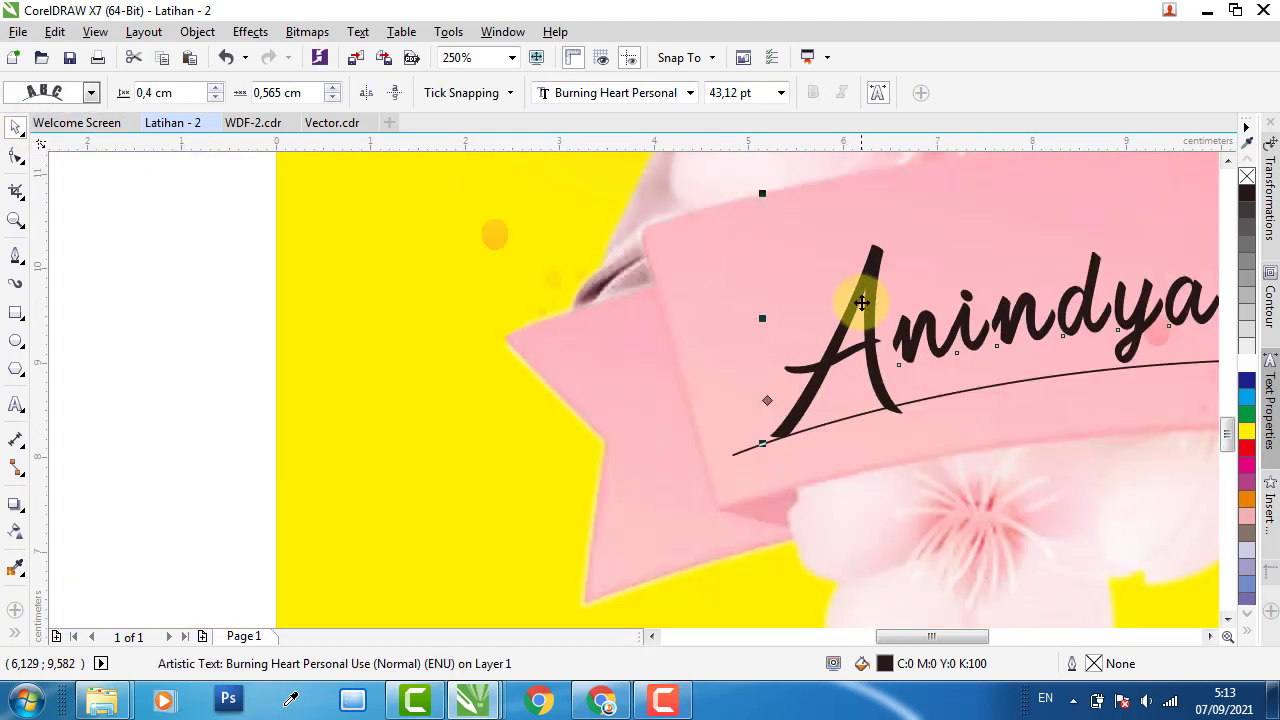
scroll(870, 330, "down", 2)
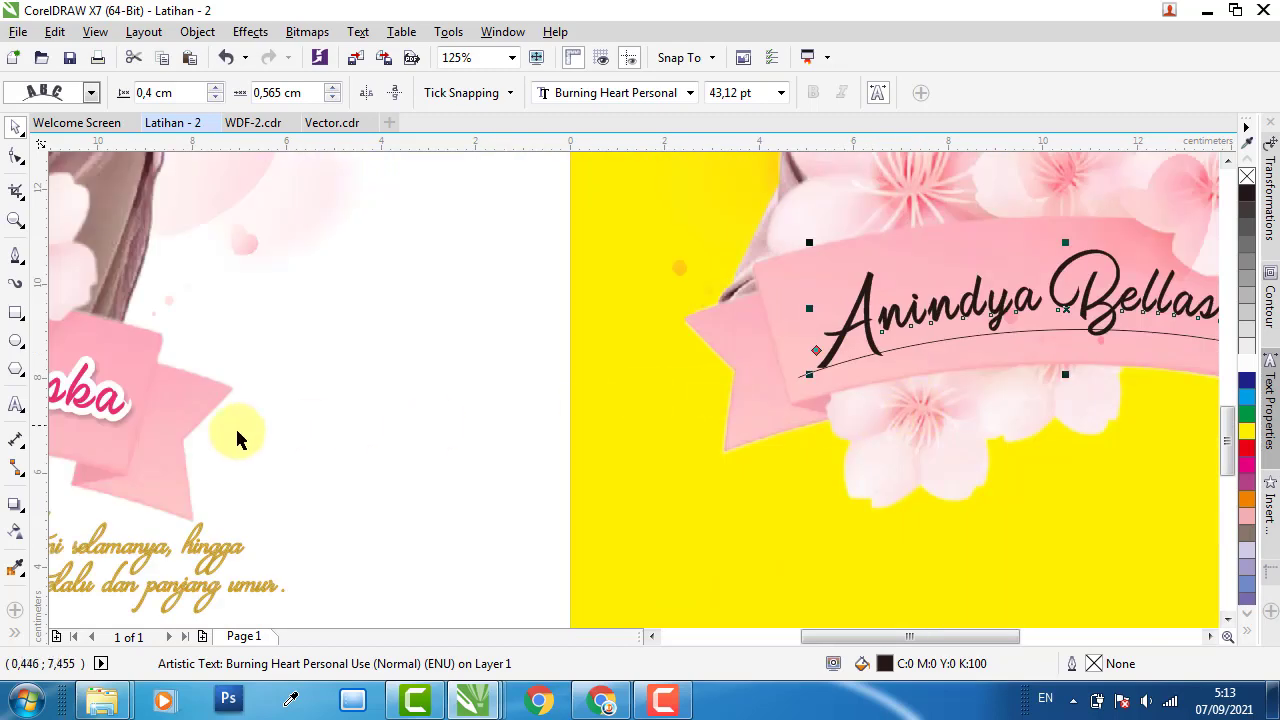
scroll(85, 405, "up", 4)
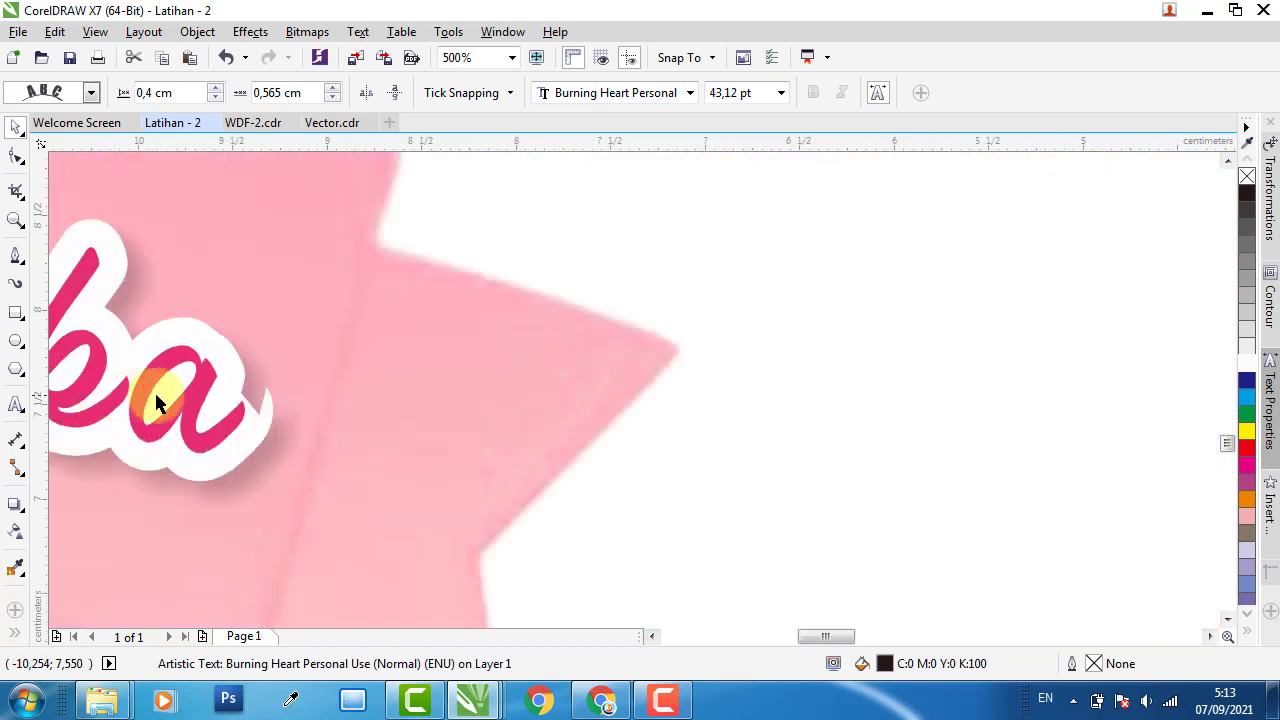
- Fill the curved name with the reference lettering's pink, C0 M91 Y25 K0, via Edit Fill's eyedropper
double_click(884, 663)
left_click(748, 279)
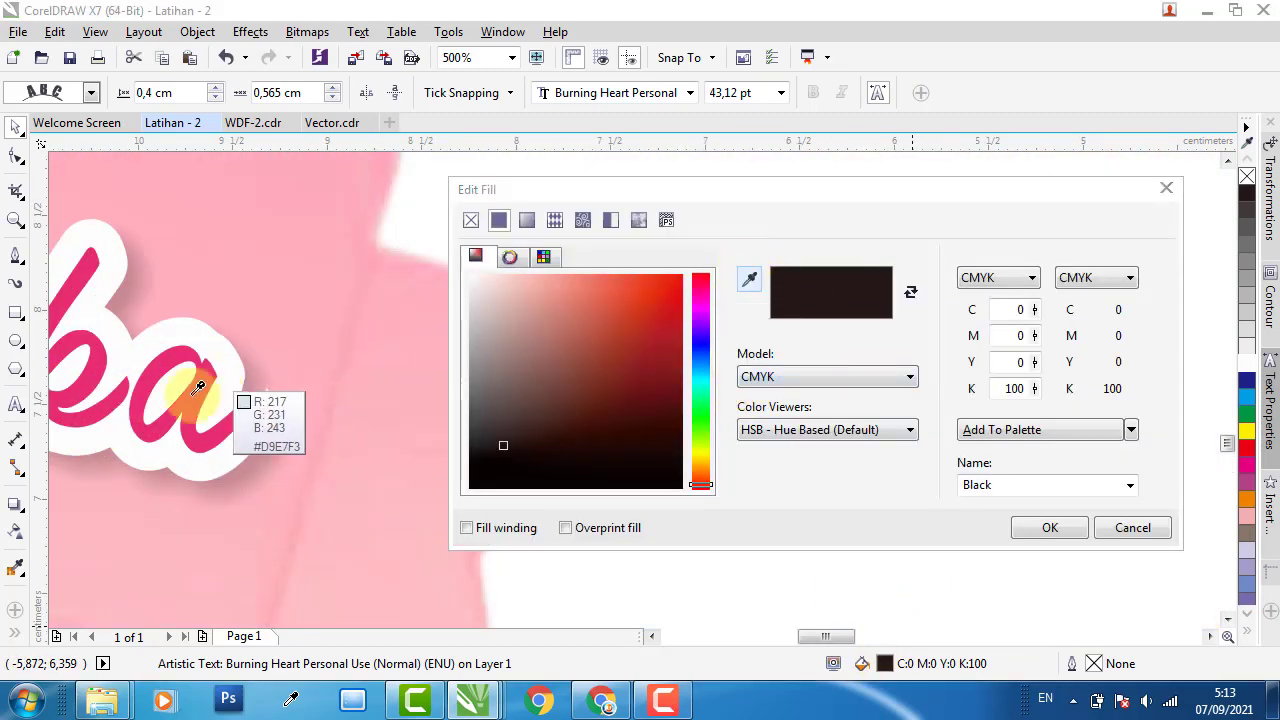
left_click(192, 425)
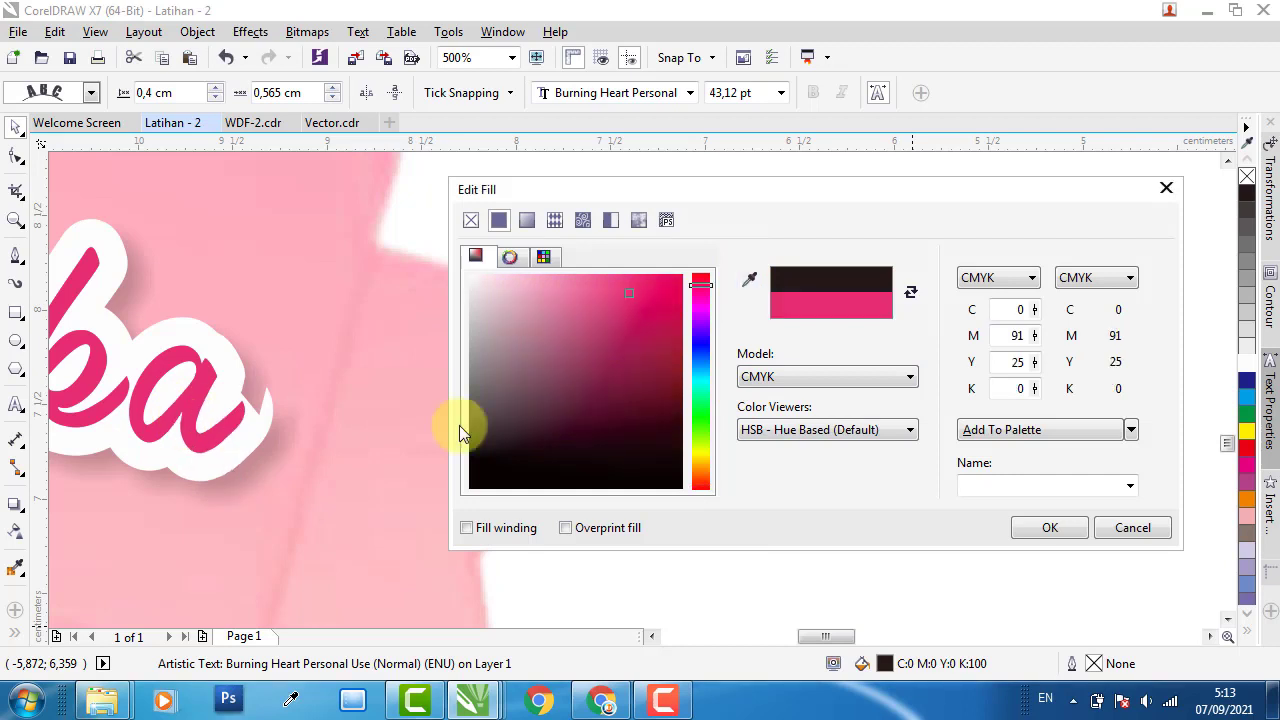
left_click(1030, 527)
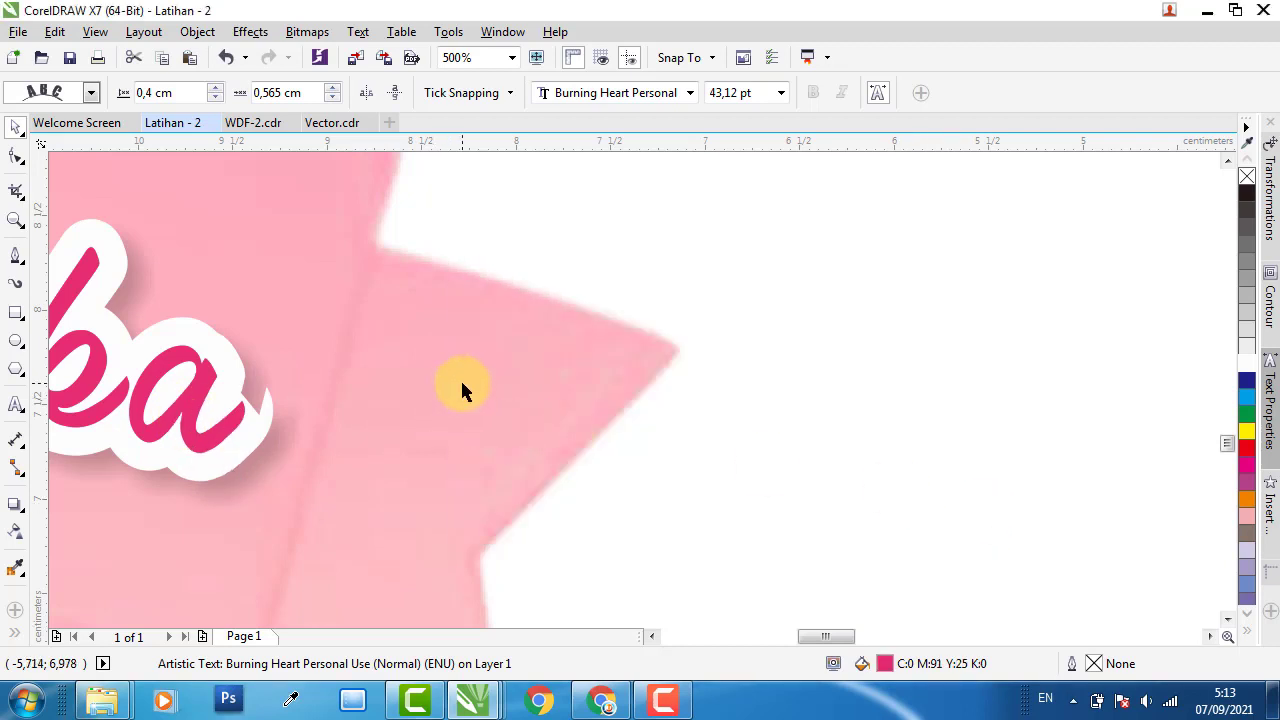
scroll(484, 384, "down", 1)
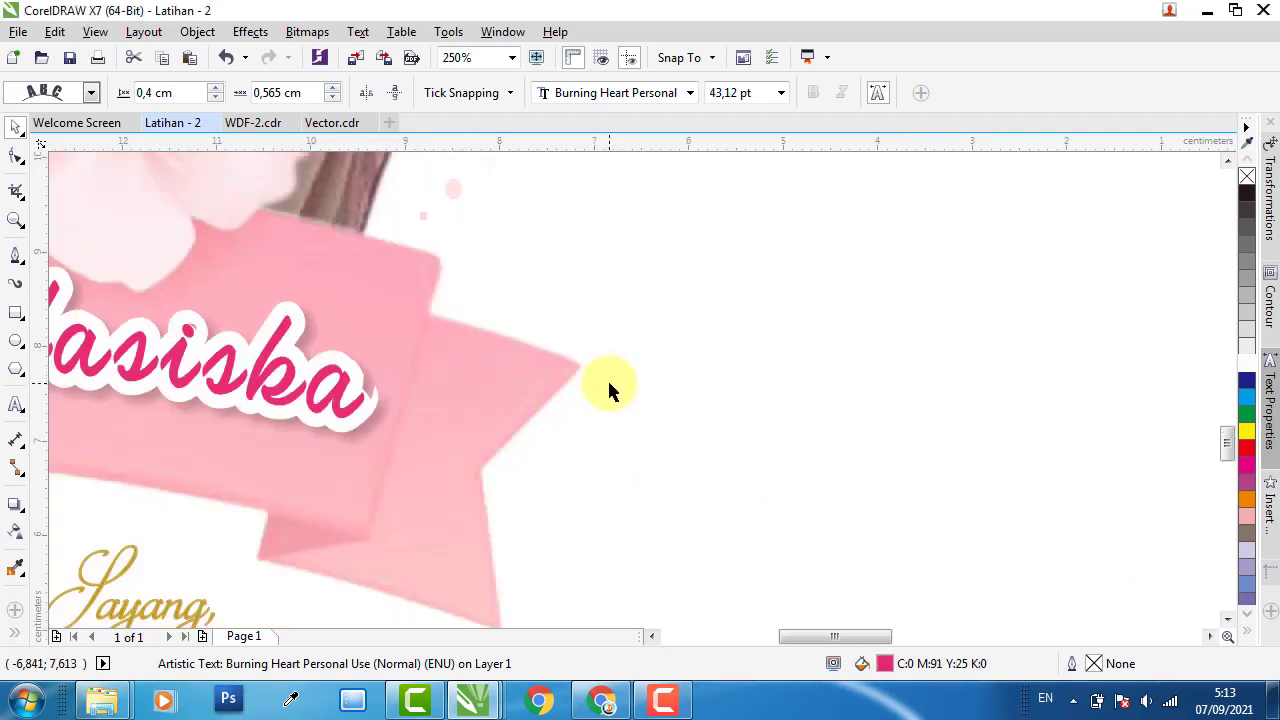
scroll(637, 392, "down", 1)
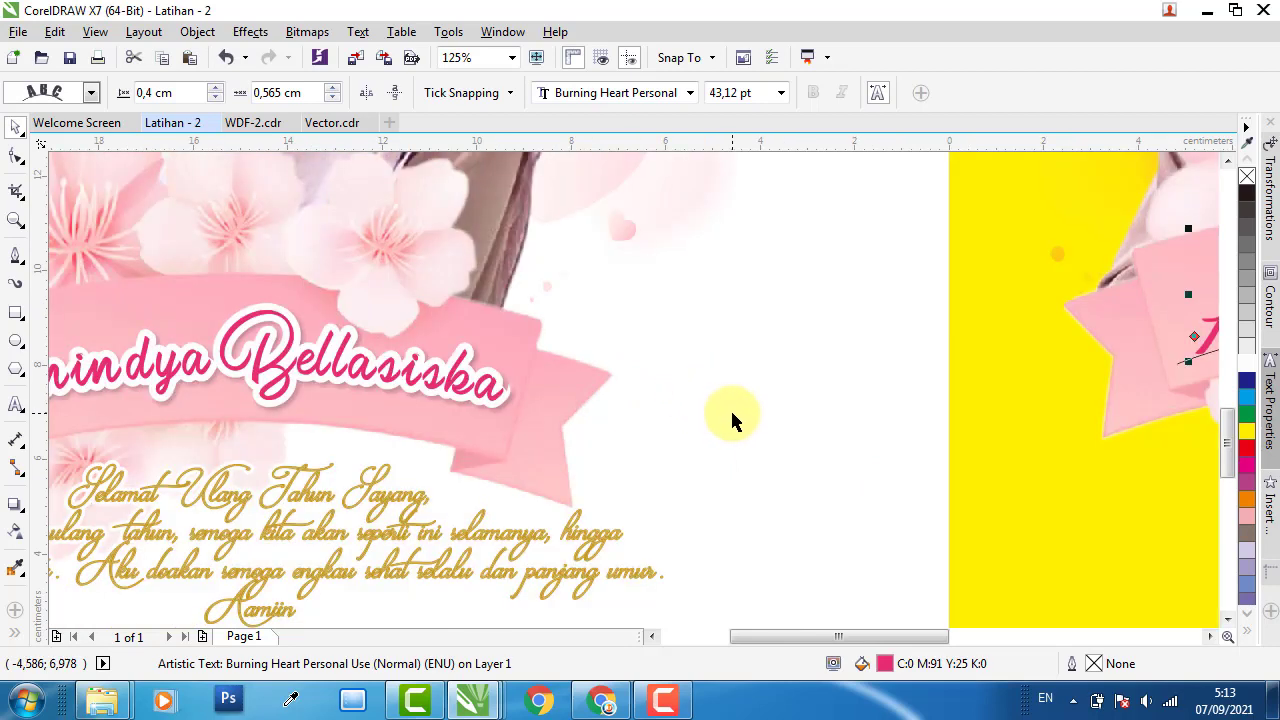
left_click(1210, 636)
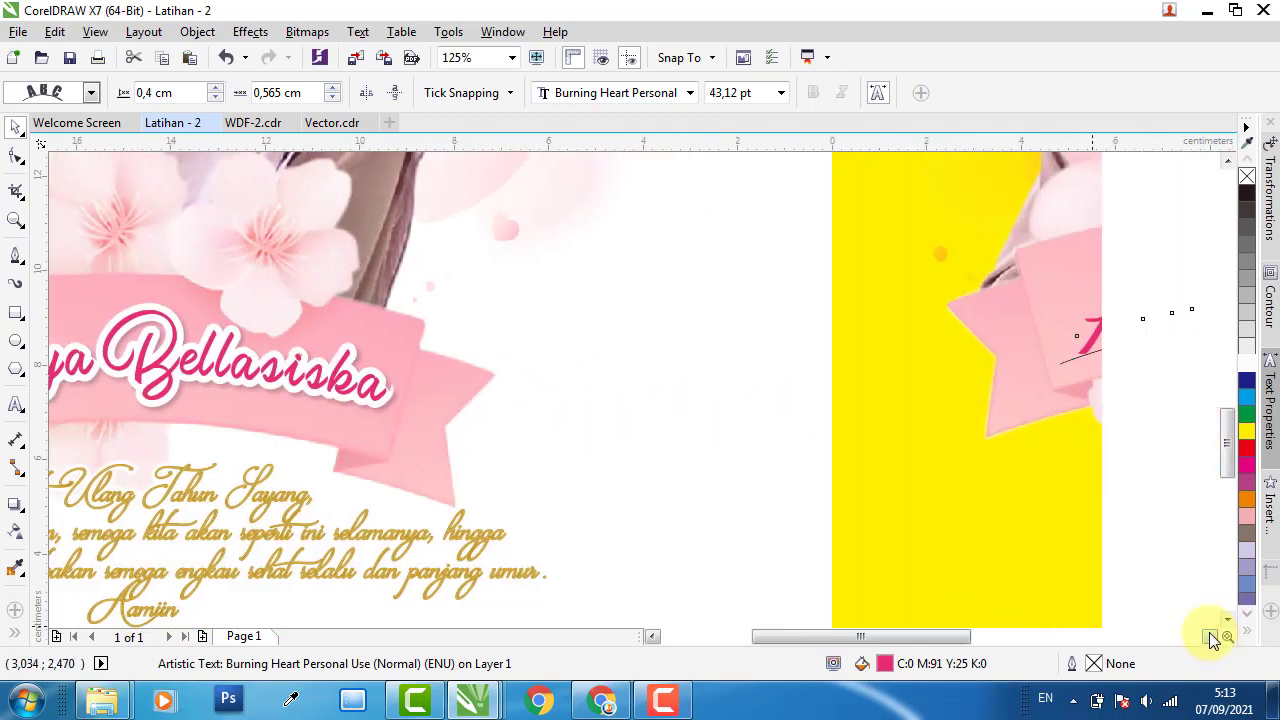
scroll(637, 386, "right", 1)
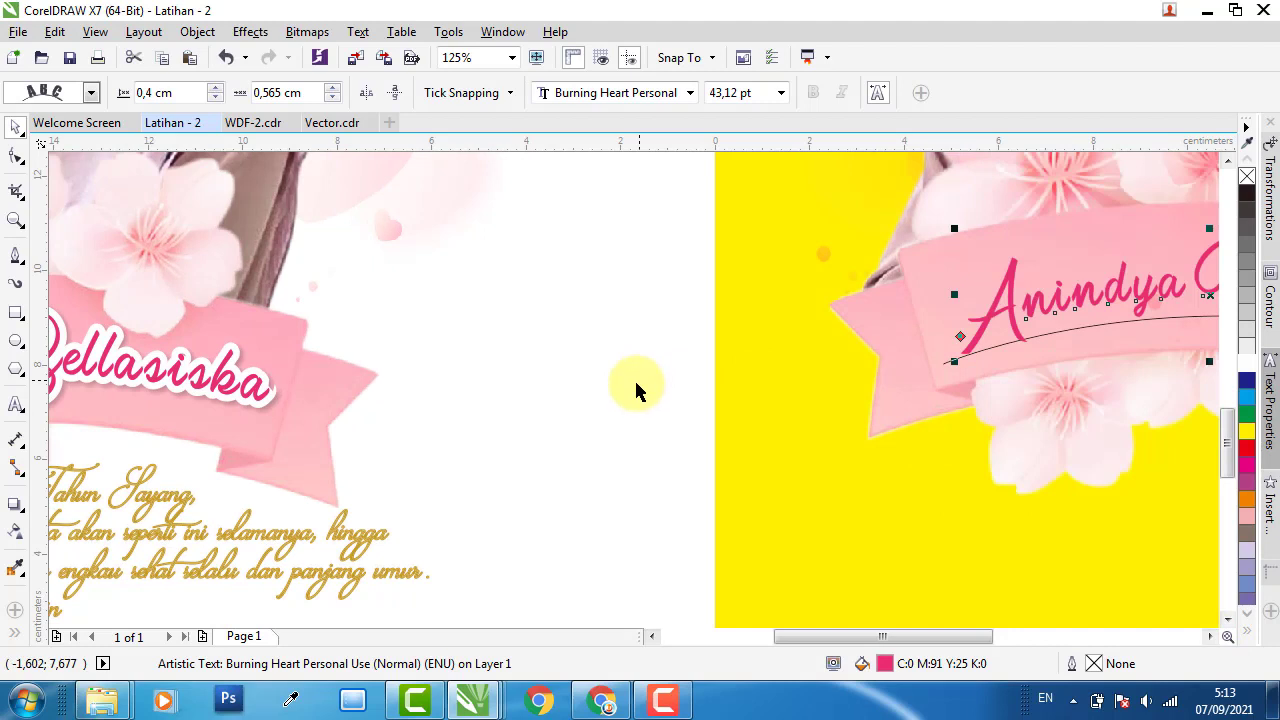
- Ungroup the reference name group and inspect its lettering's outline settings
left_click(591, 318)
left_click(240, 384)
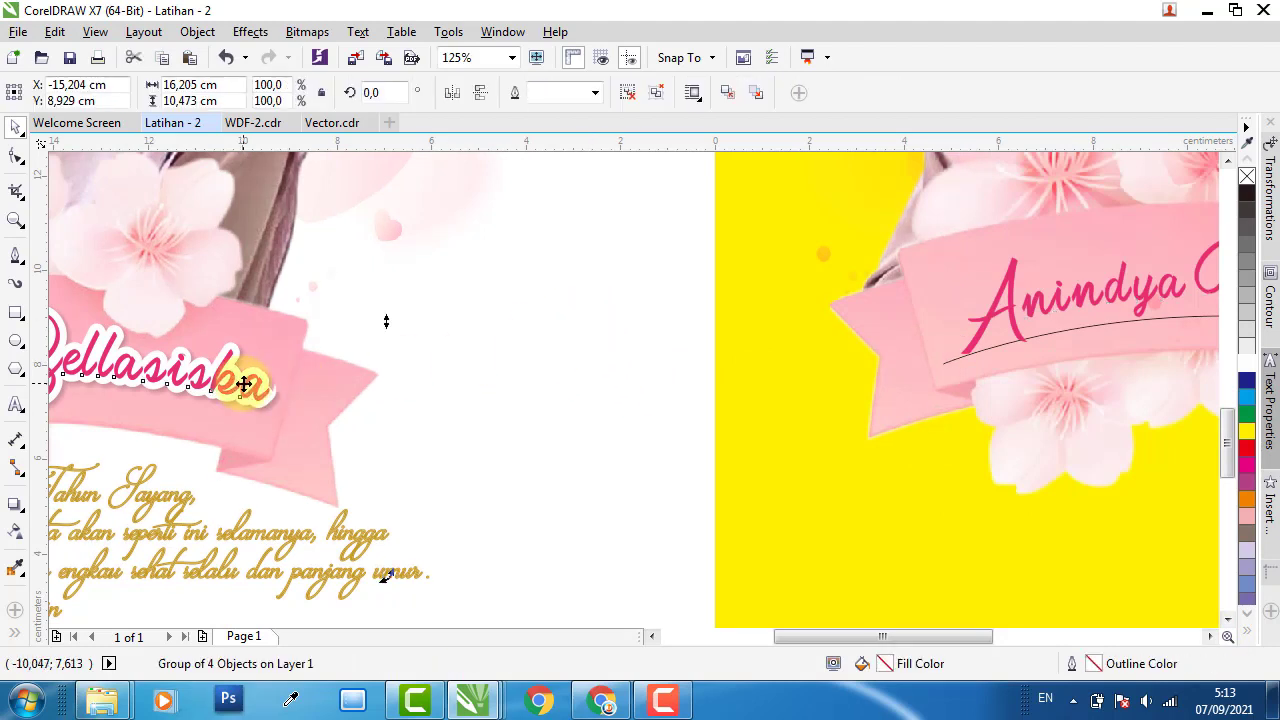
left_click(394, 306)
left_click(228, 360)
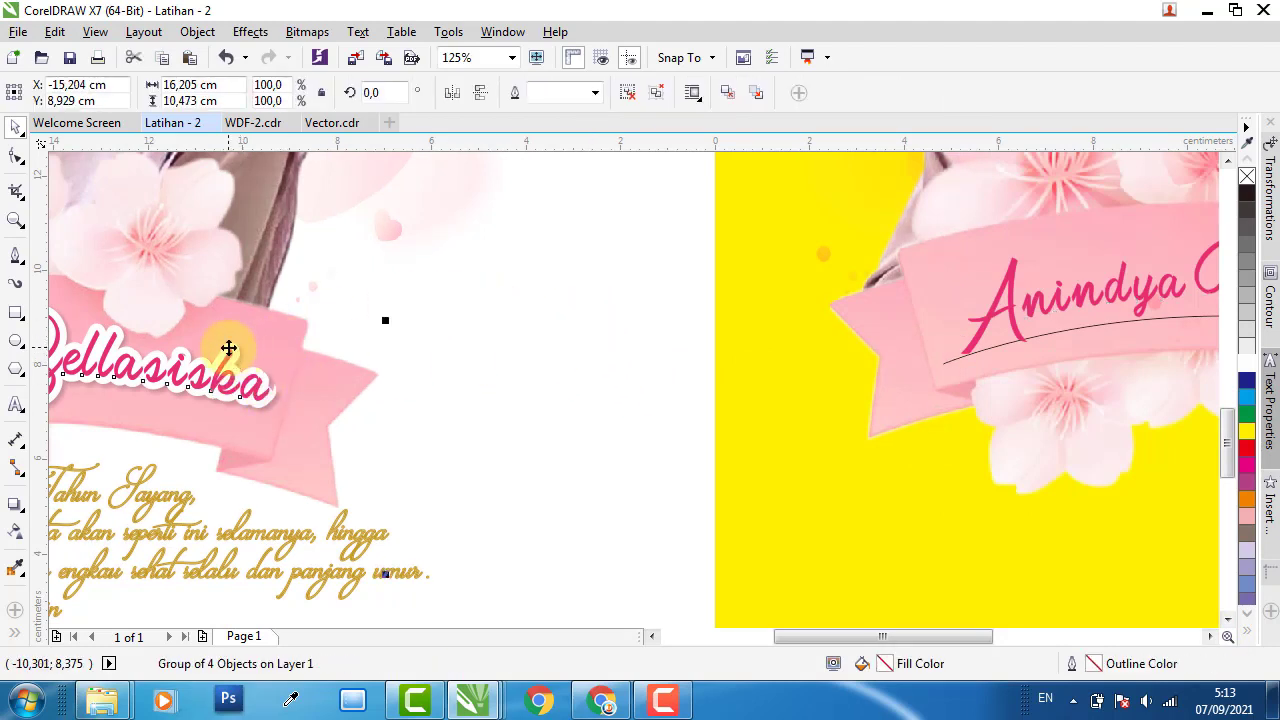
left_click(627, 94)
left_click(237, 372)
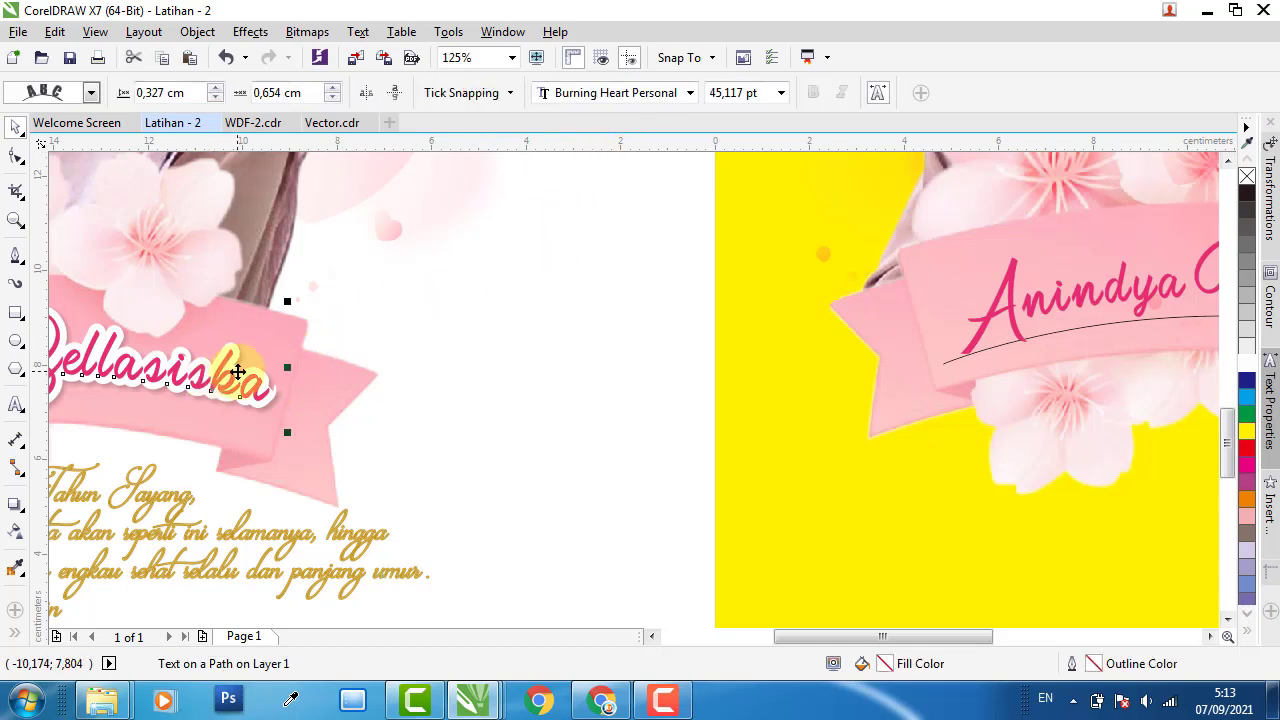
left_click(244, 384, "ctrl")
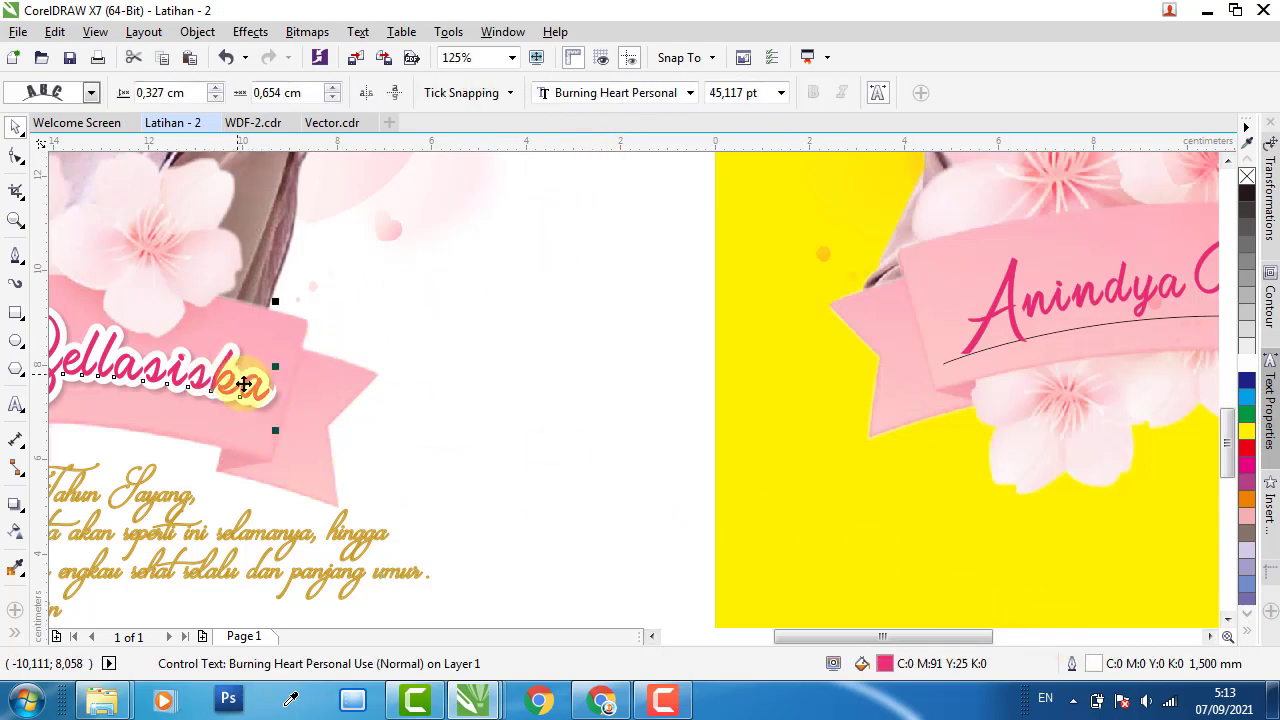
double_click(1097, 664)
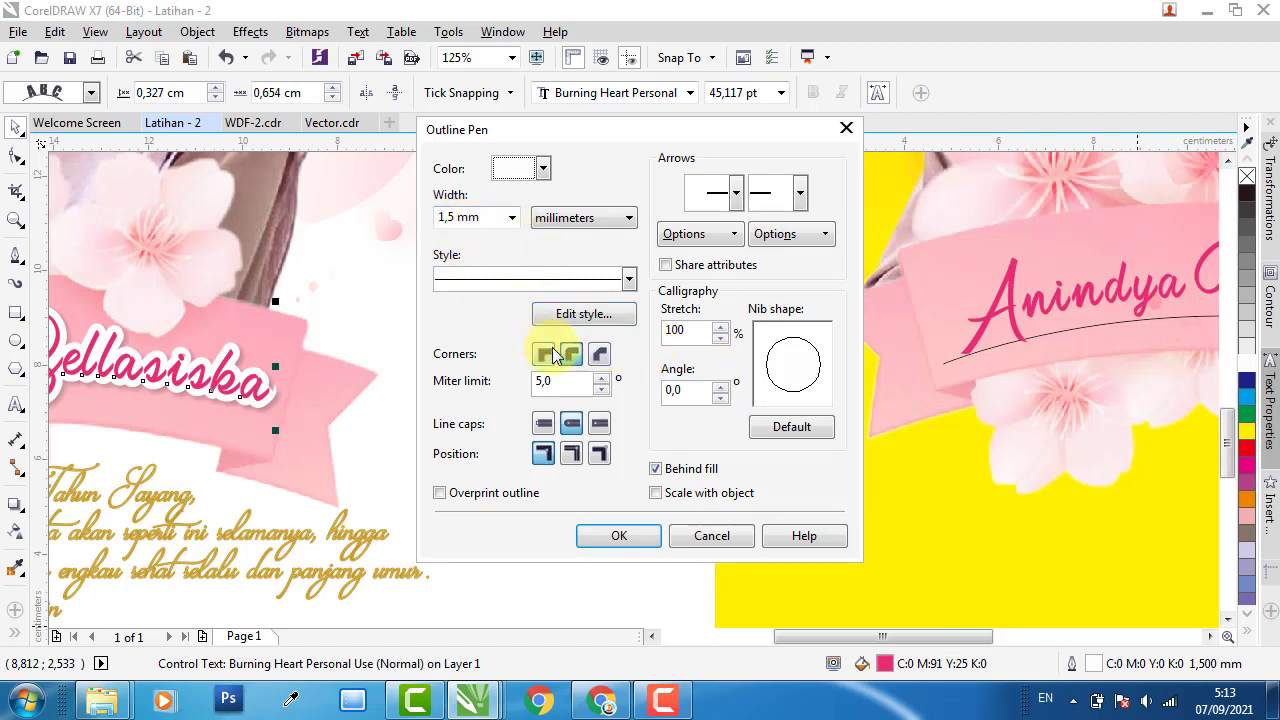
left_click(708, 535)
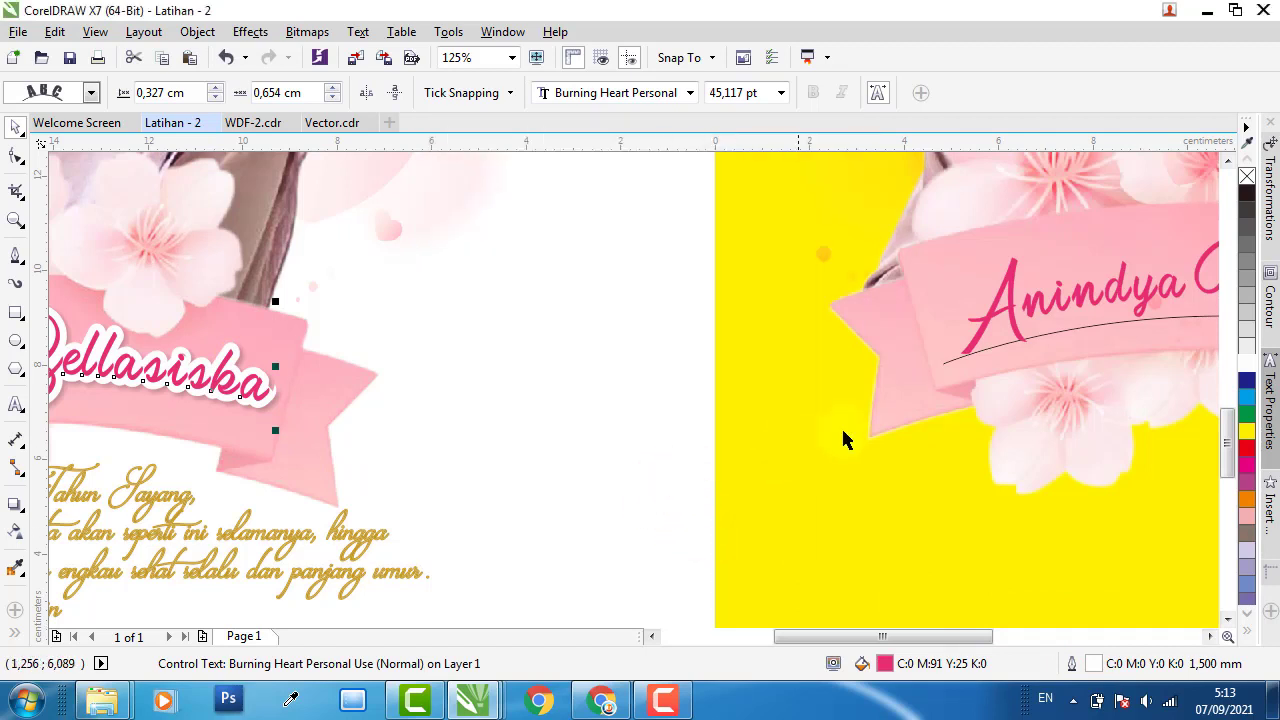
- Give the curved name a white 1.5 mm outline with round corners and caps, placed outside
left_click(1048, 320)
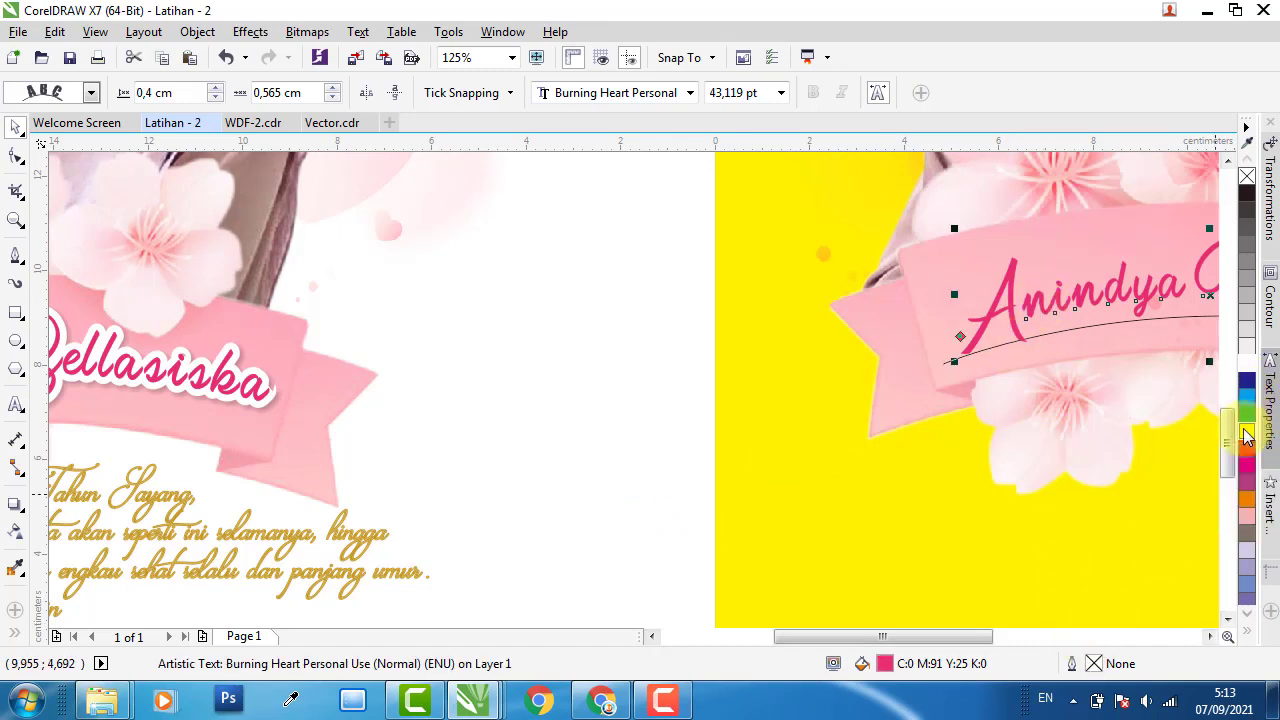
left_click_drag(1252, 428, 946, 297)
right_click(1246, 362)
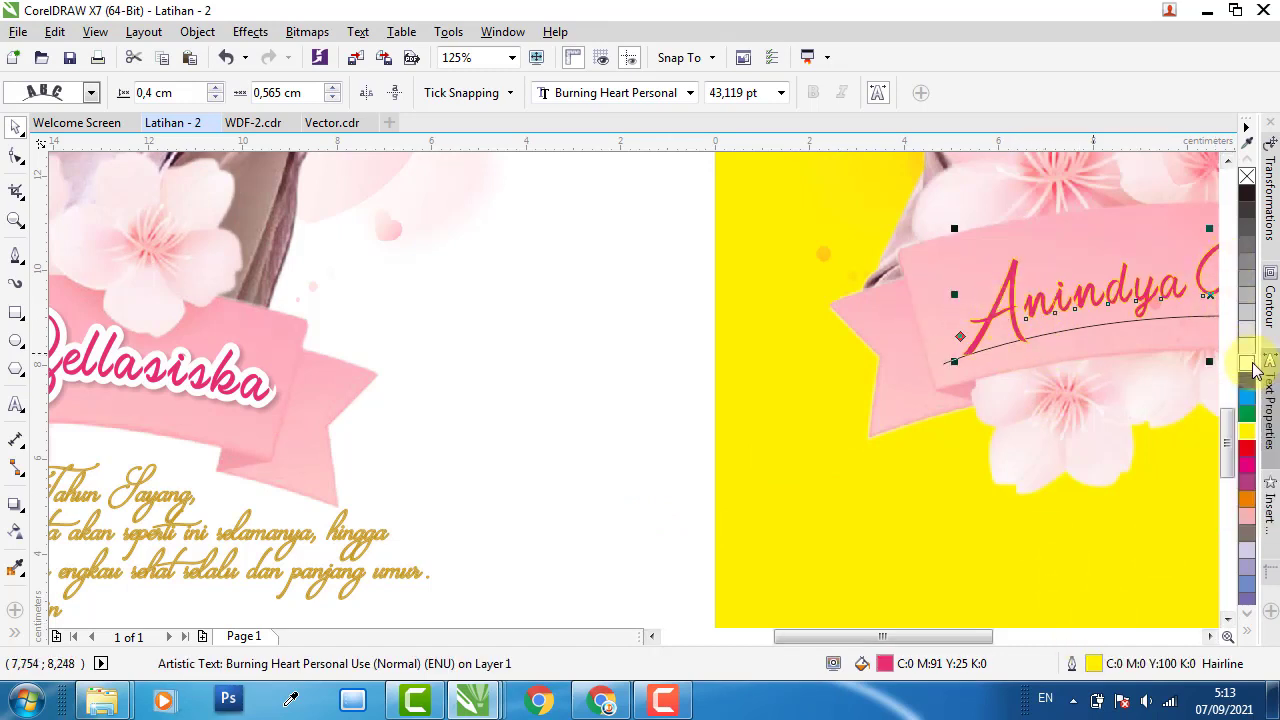
double_click(1093, 664)
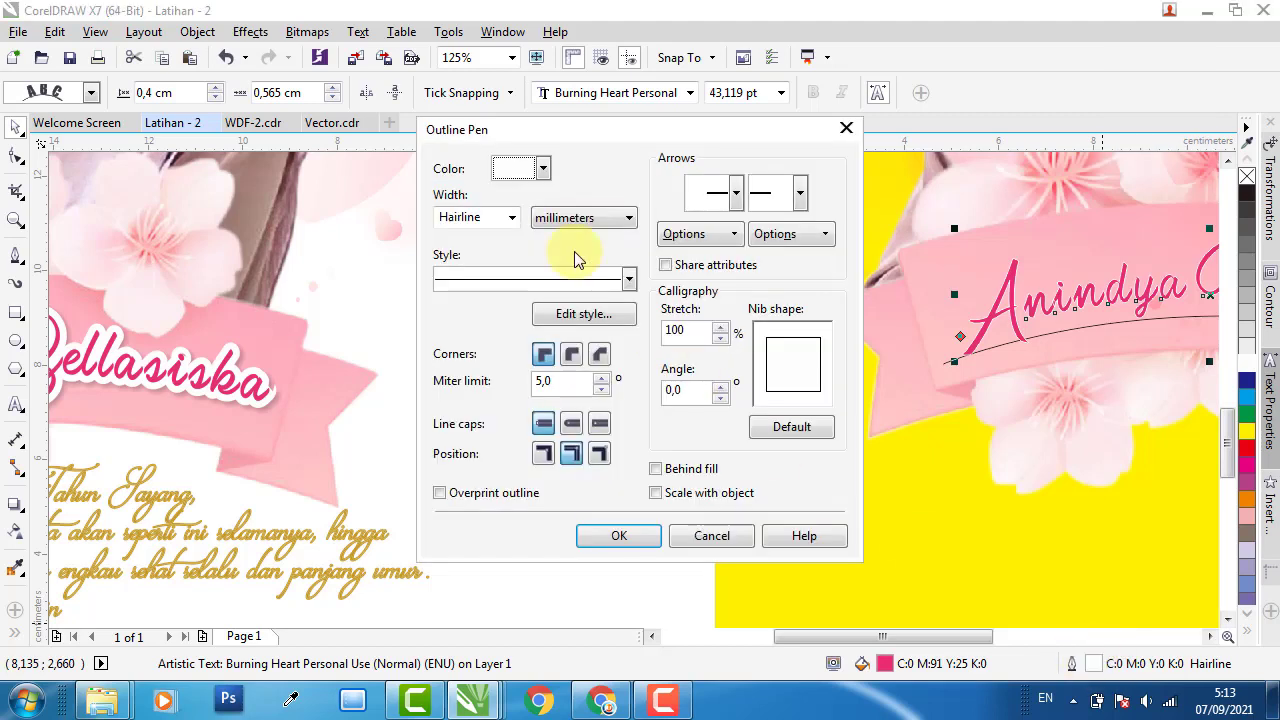
left_click(510, 218)
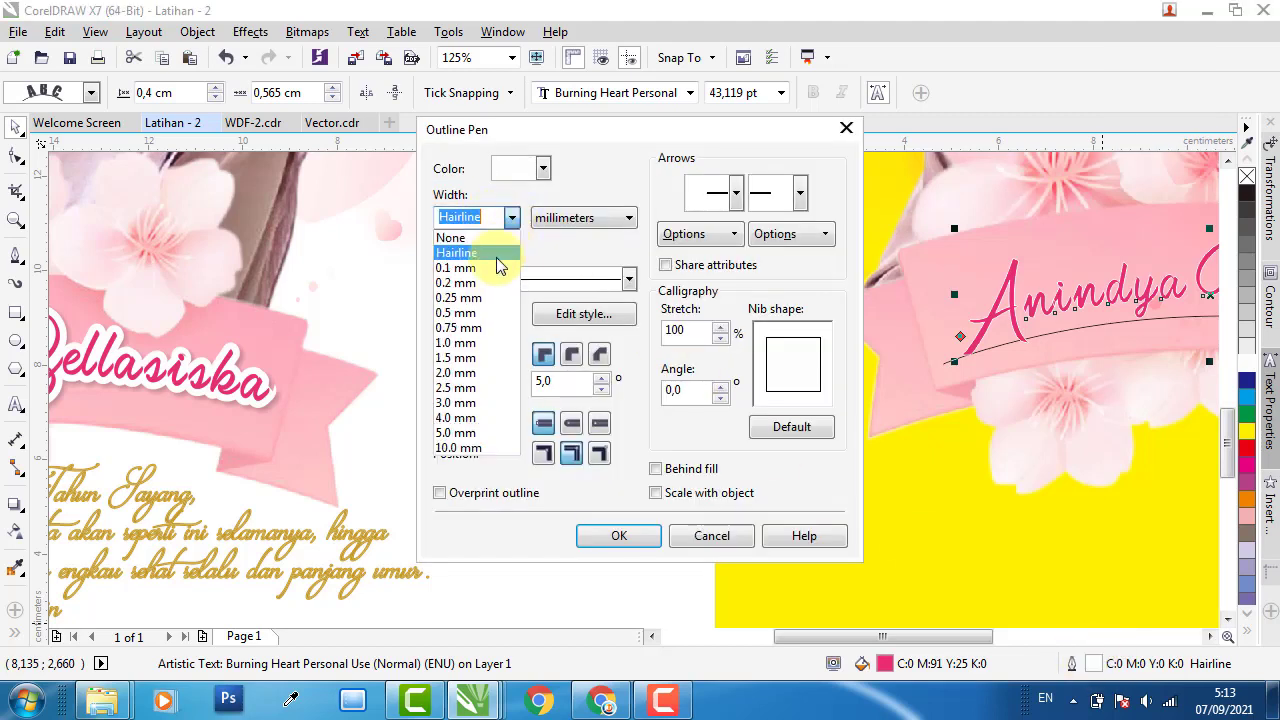
left_click(470, 376)
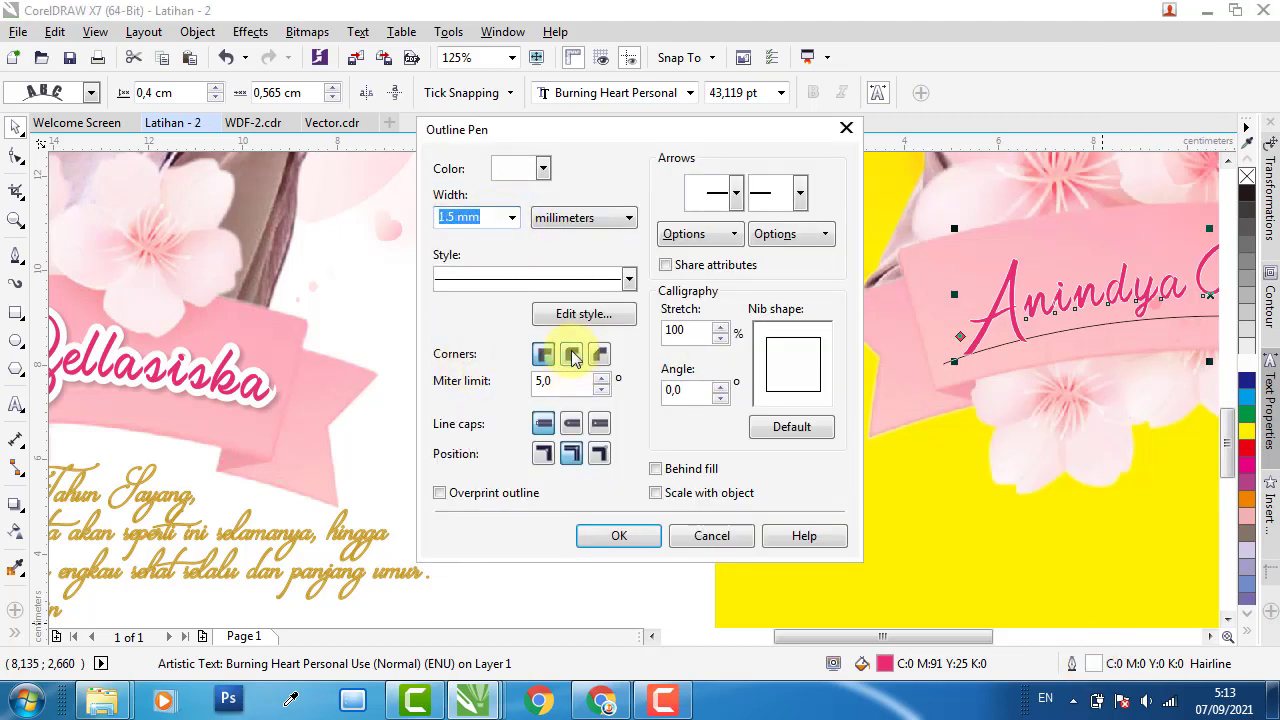
left_click(571, 354)
left_click(571, 423)
left_click(543, 453)
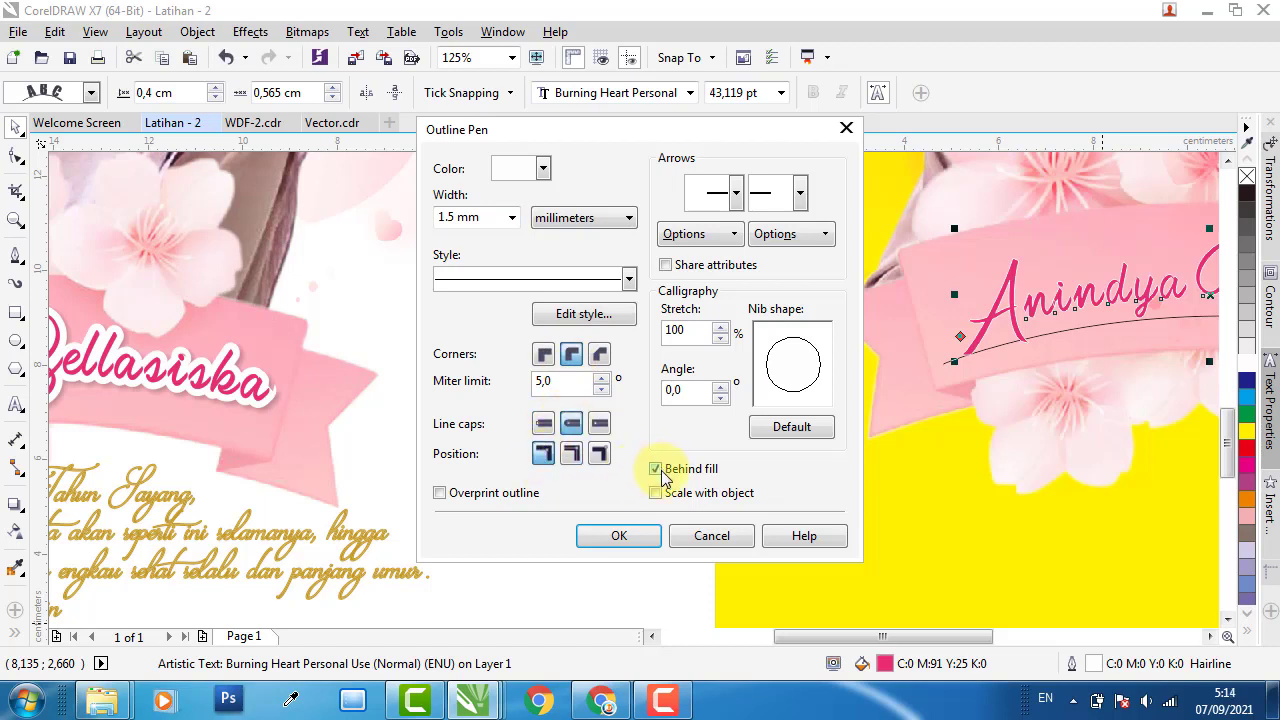
left_click(619, 537)
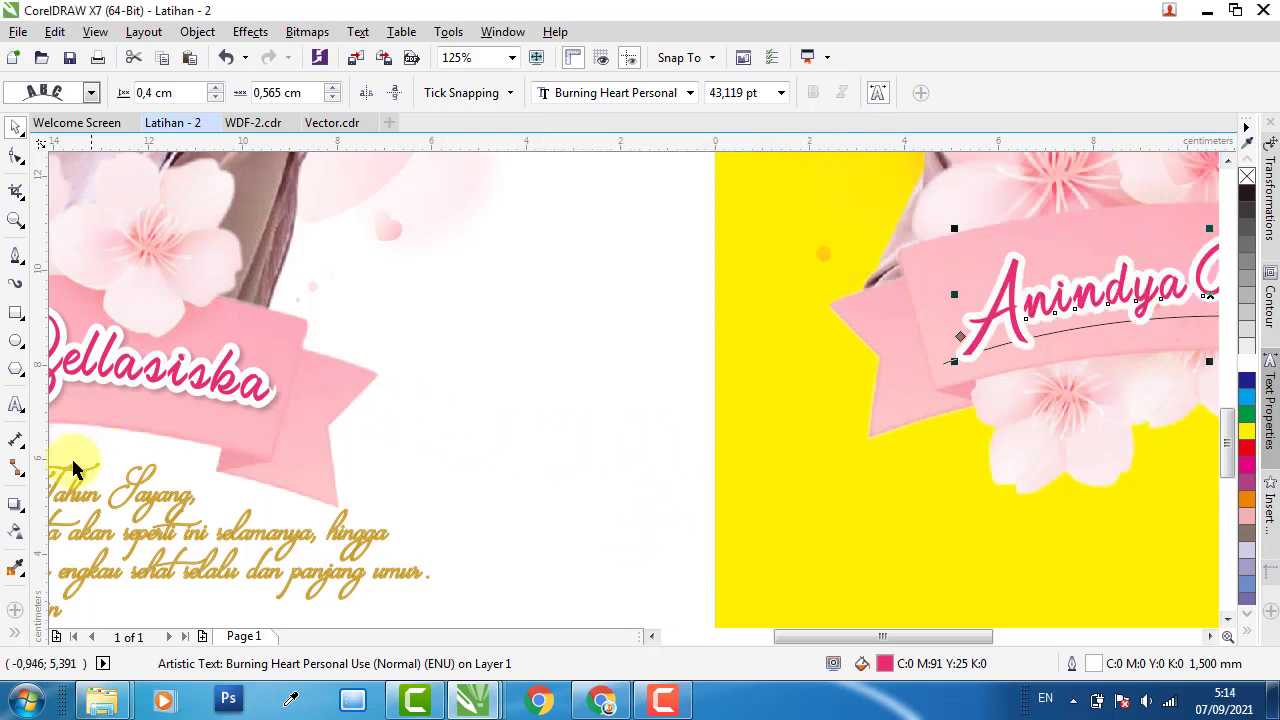
left_click(15, 504)
- Give the second ribbon name word a Small Glow drop shadow coloured black
left_click_drag(990, 316, 1066, 304)
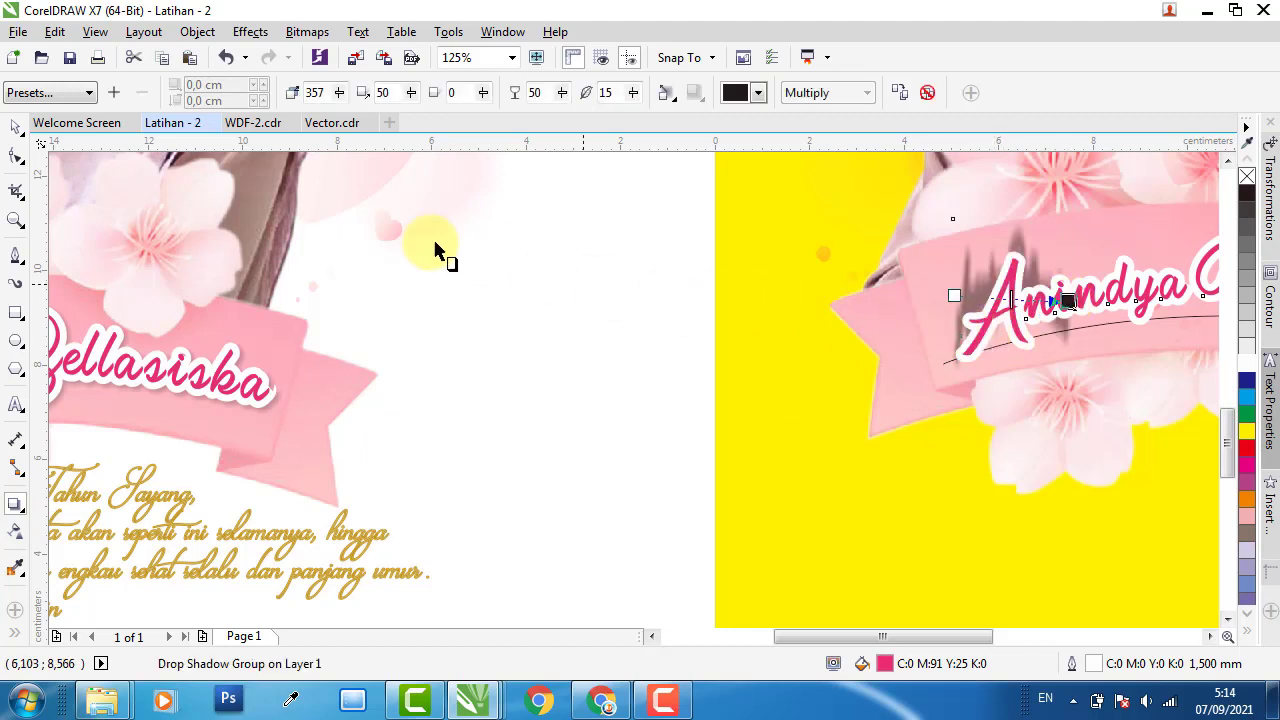
left_click(88, 92)
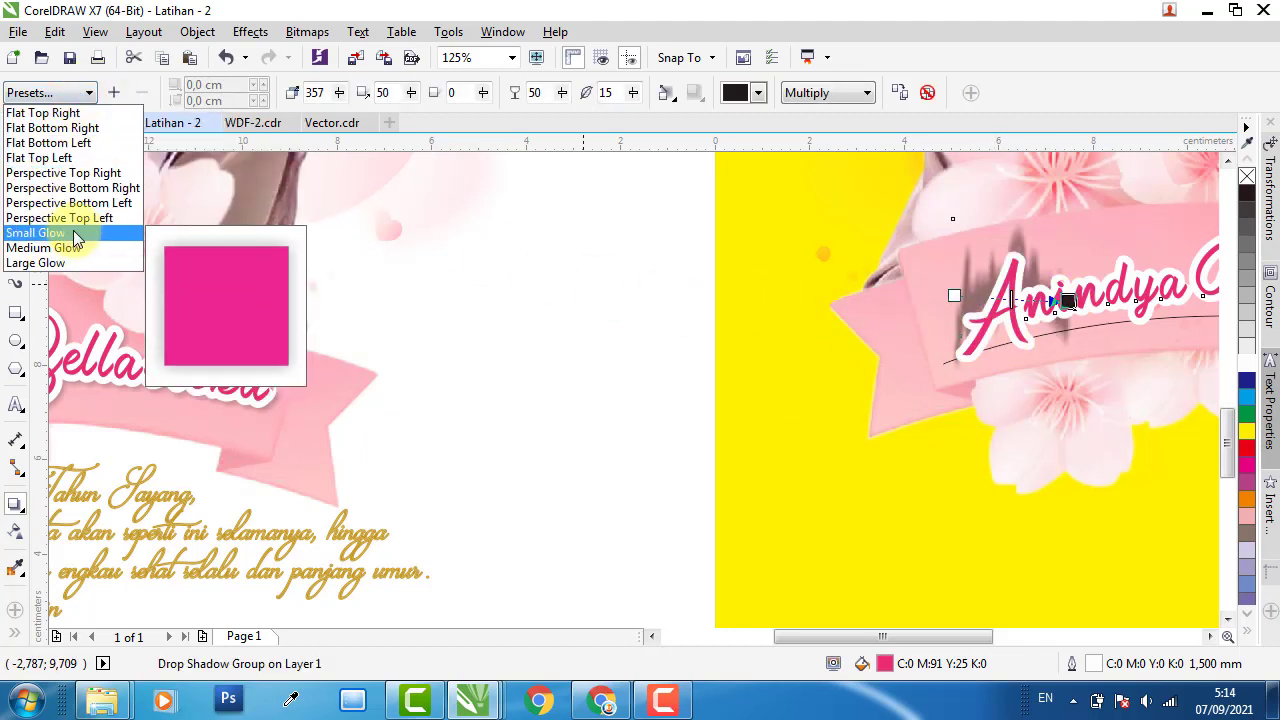
left_click(40, 233)
left_click(750, 92)
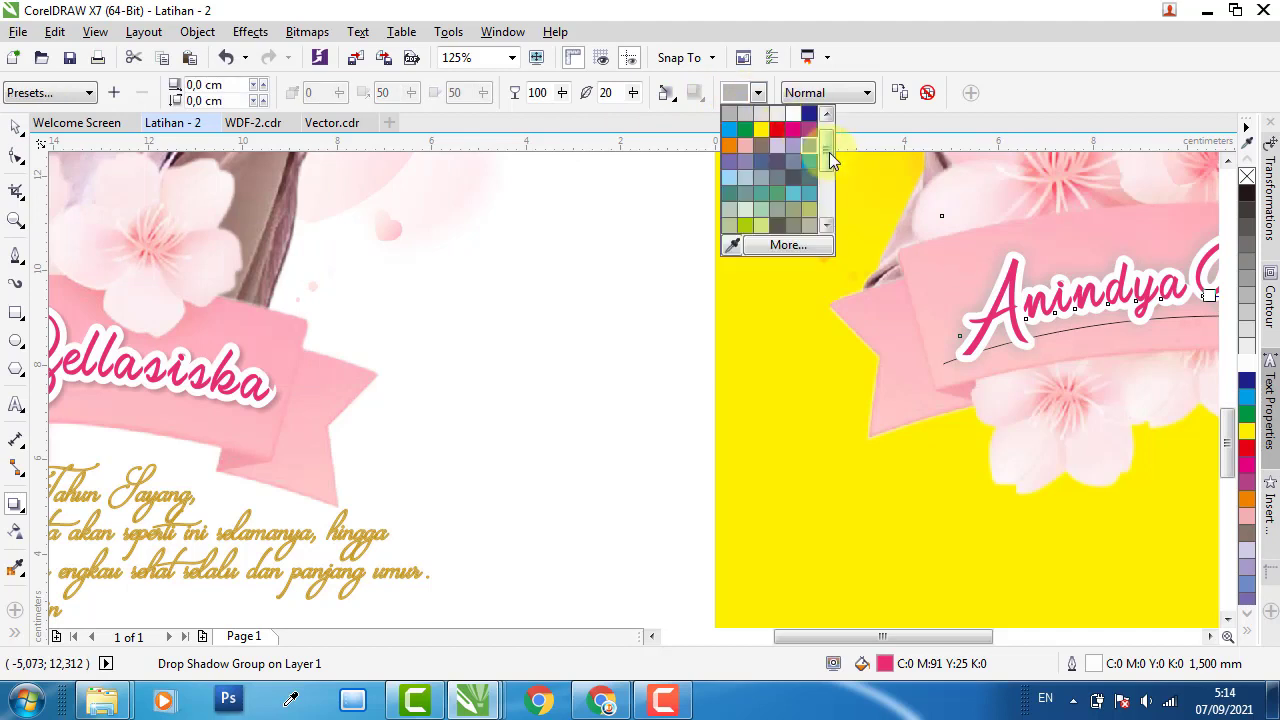
left_click(748, 118)
left_click(757, 92)
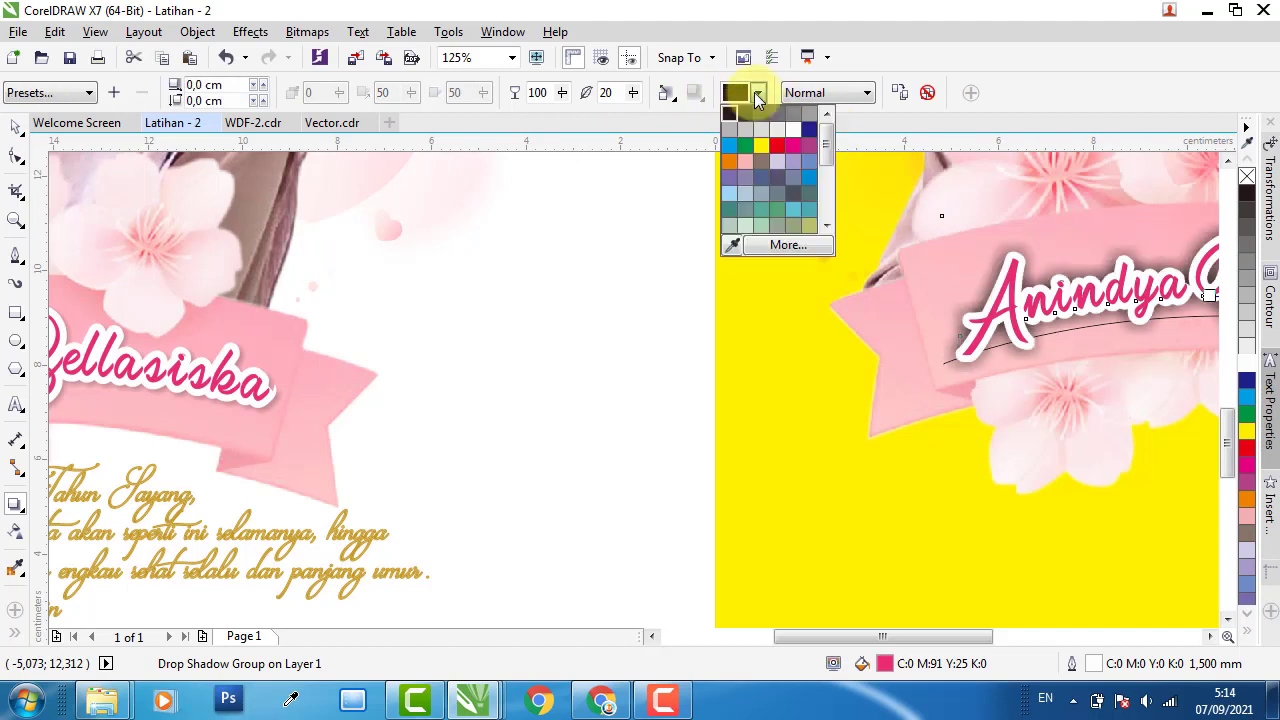
left_click(788, 244)
left_click(868, 280)
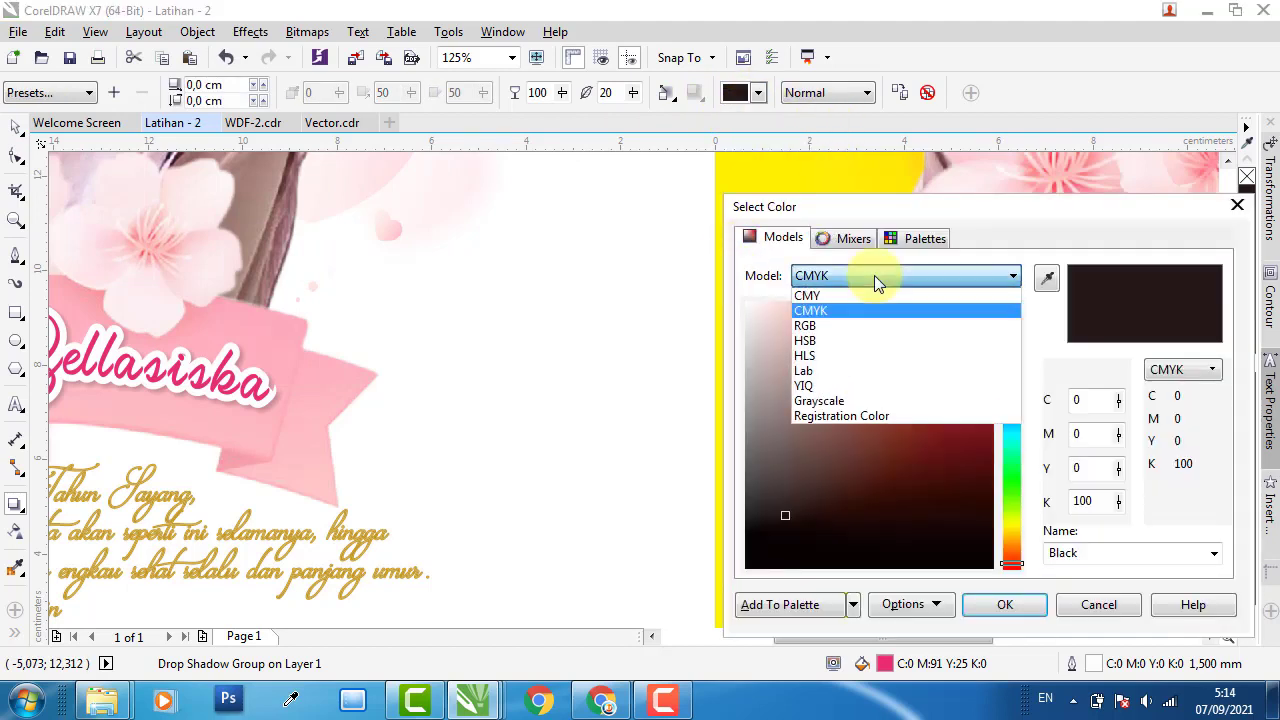
left_click(874, 277)
left_click(1040, 604)
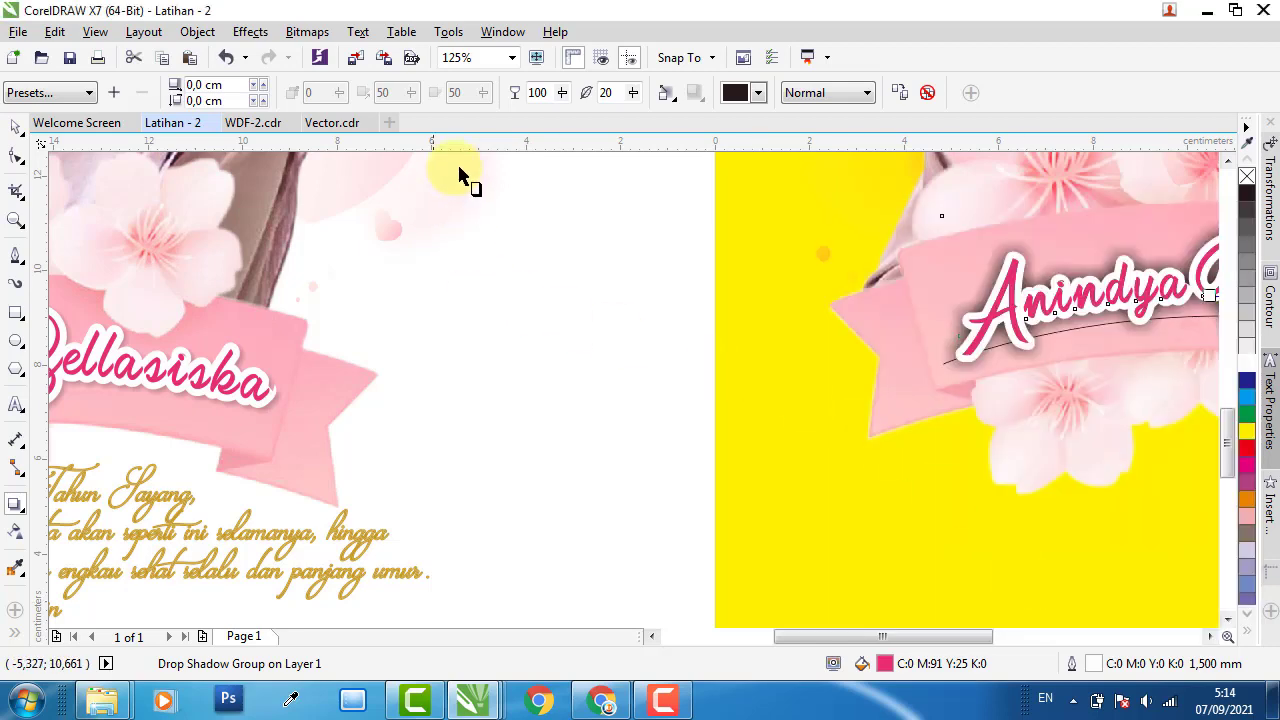
- Set the name's drop shadow to opacity 25 and feathering 5
left_click(253, 395)
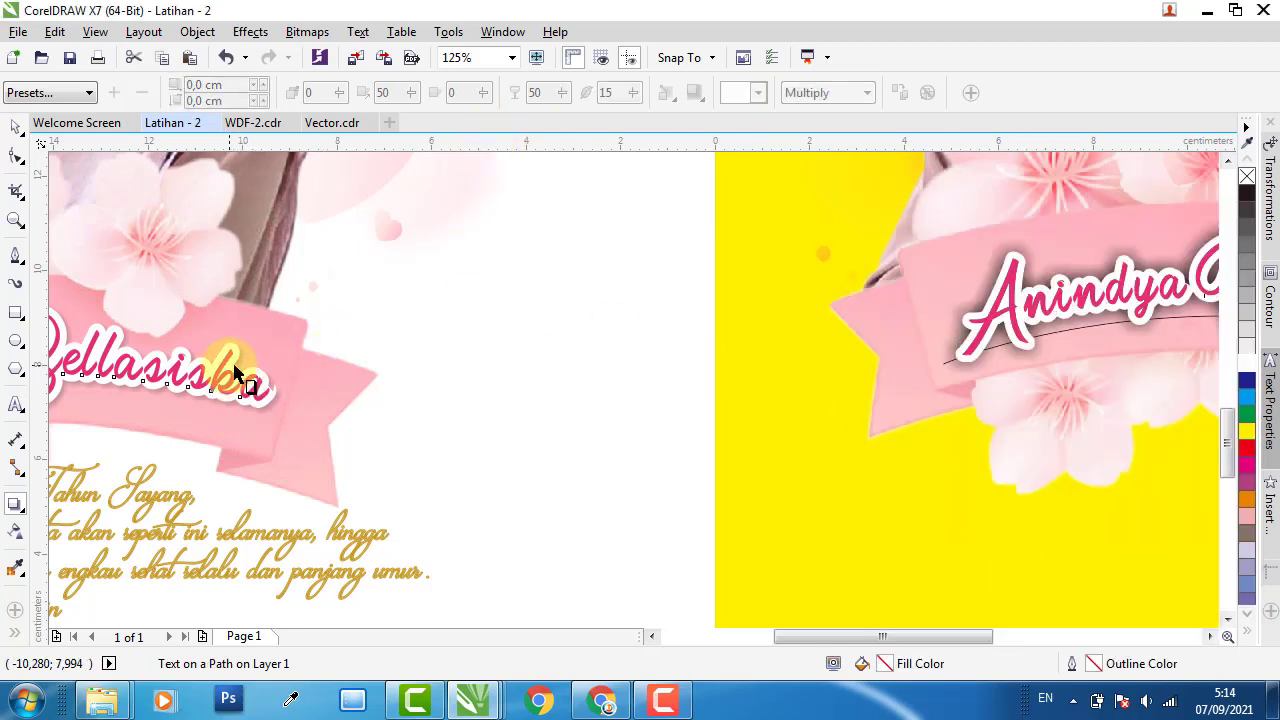
left_click_drag(229, 358, 234, 354)
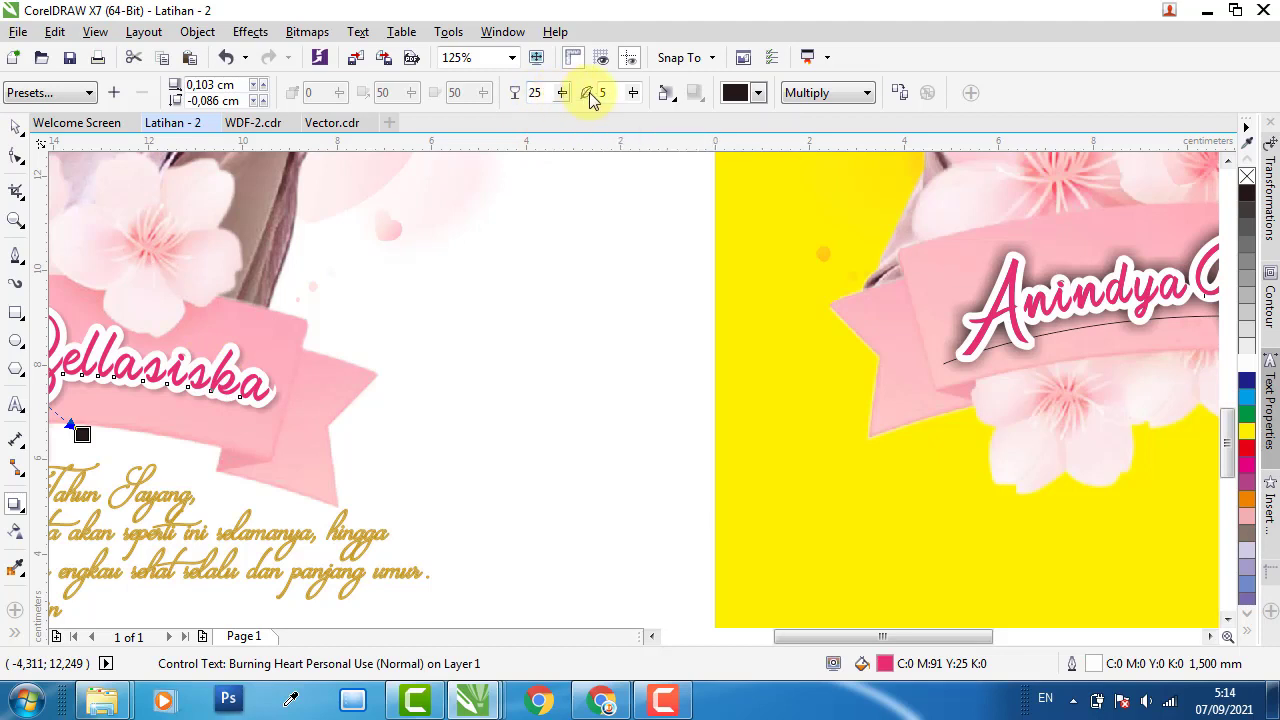
left_click(997, 300)
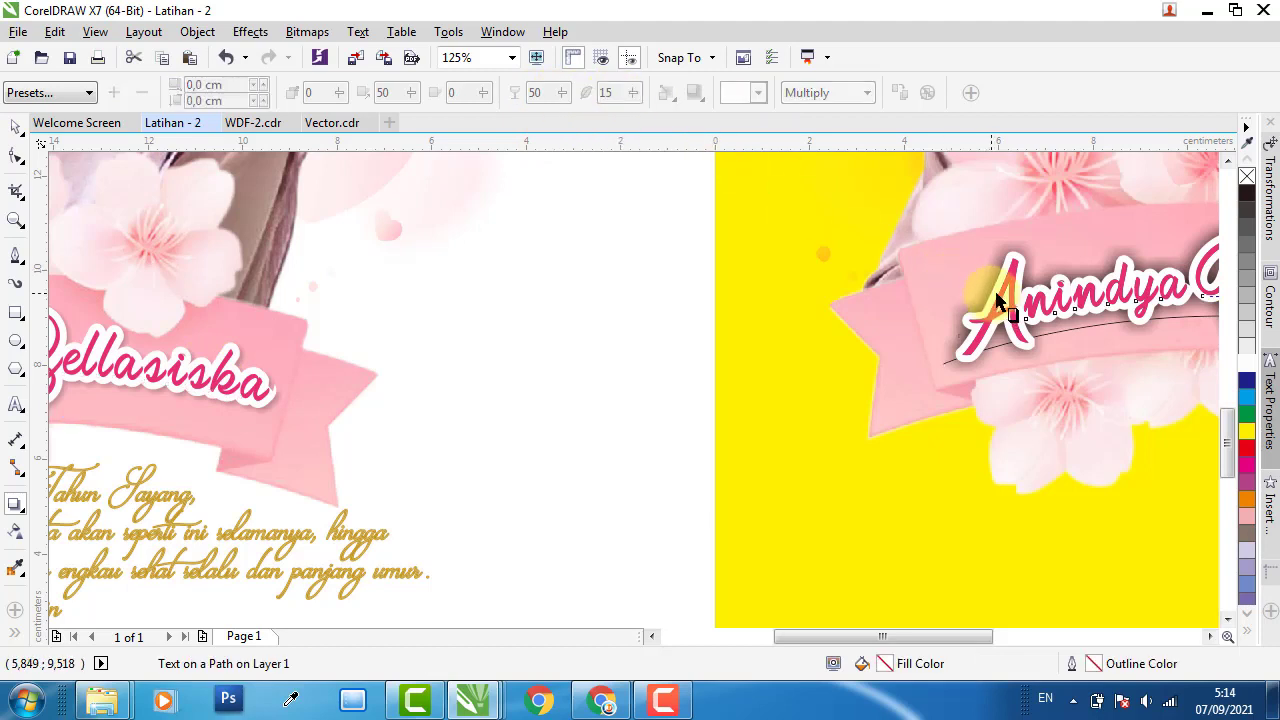
left_click(997, 300)
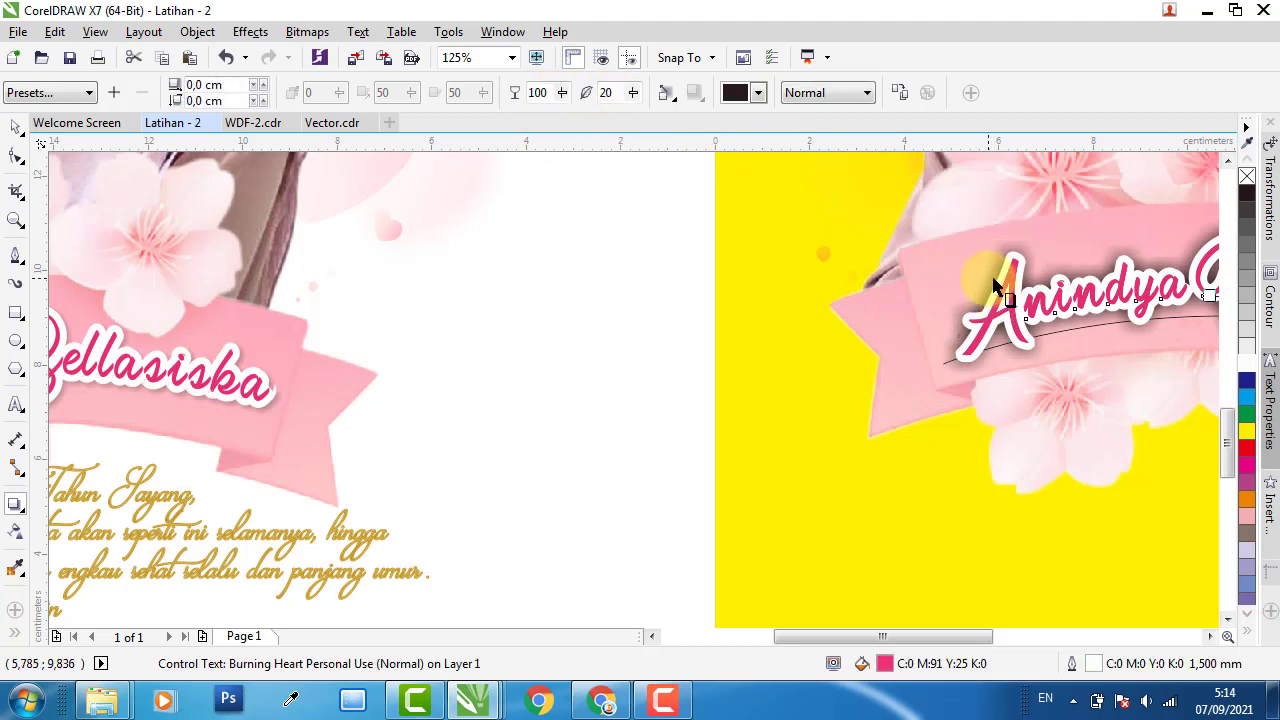
double_click(548, 92)
type("25")
key("Return")
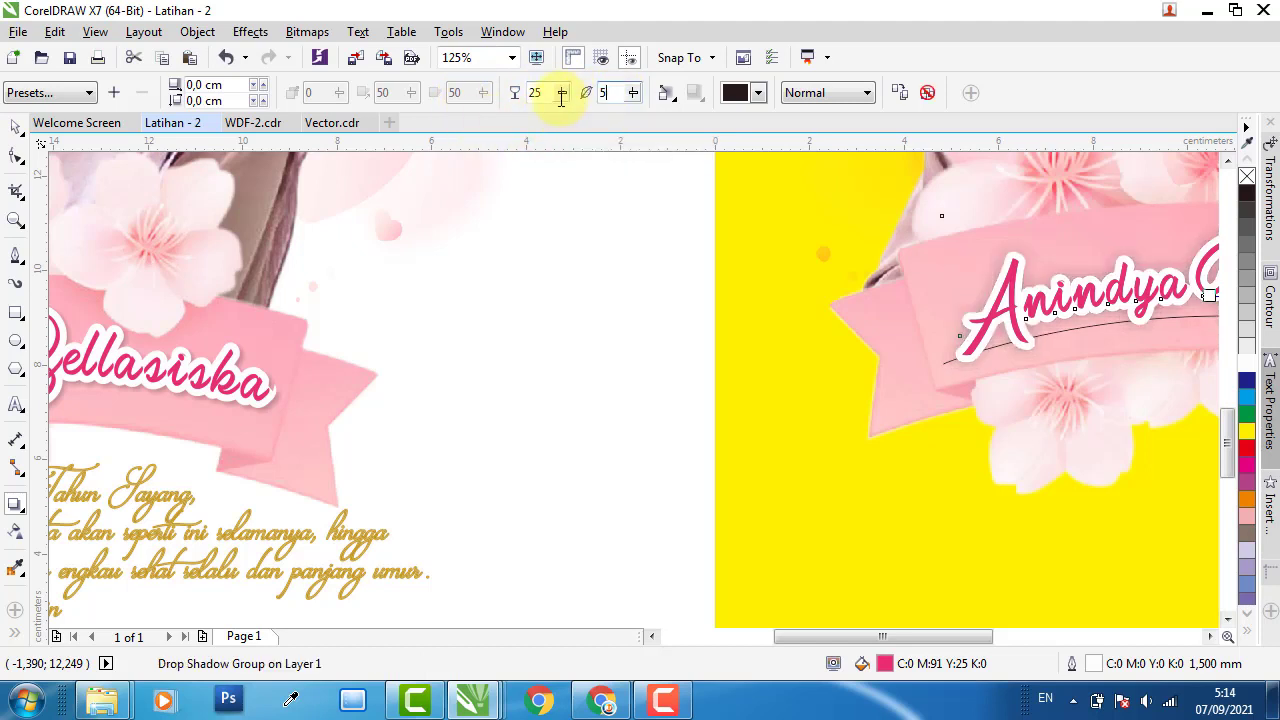
type("5")
key("Return")
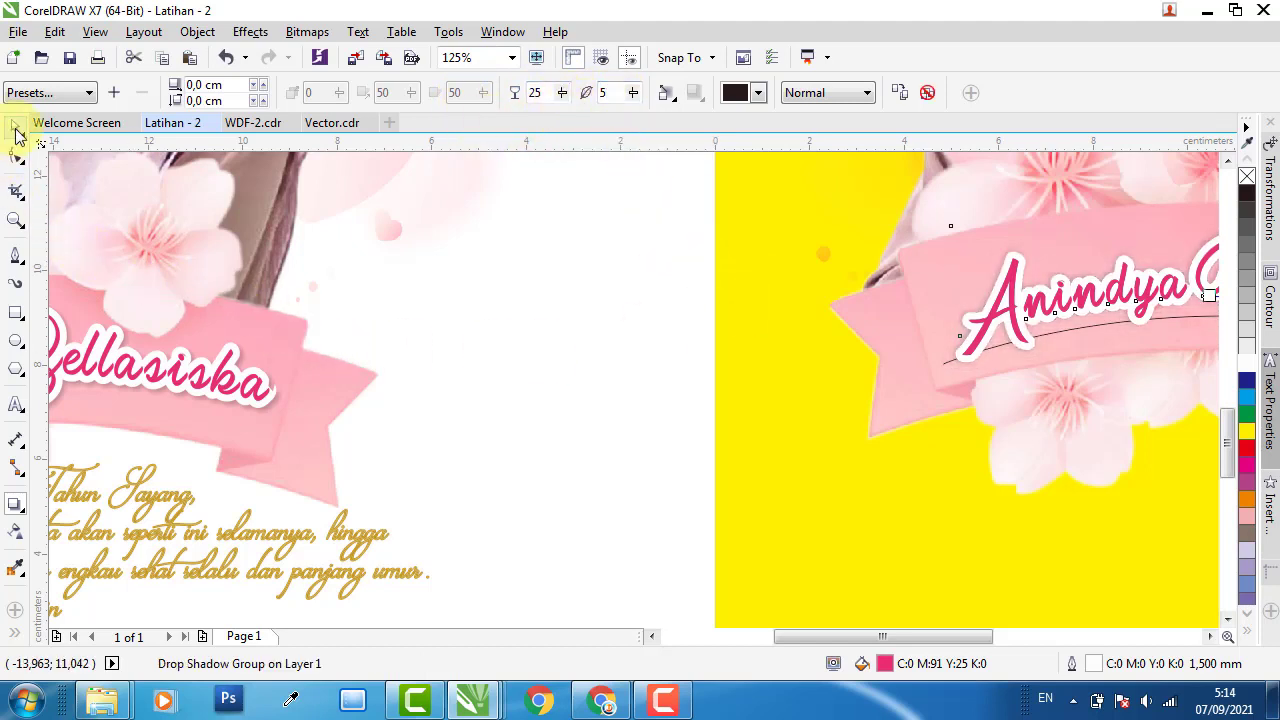
left_click(17, 135)
- Try clearing the outline on the ribbon name, then undo the accidental outline removal
left_click(657, 370)
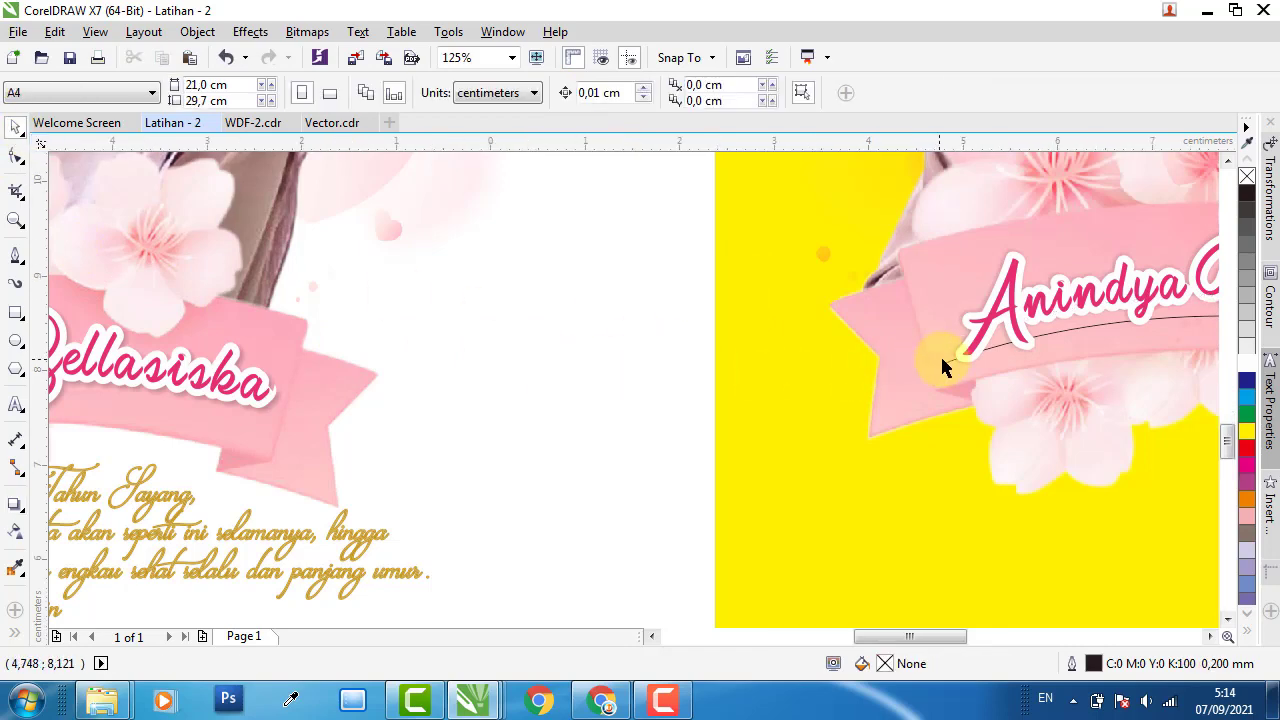
scroll(940, 366, "up", 2)
left_click(958, 366)
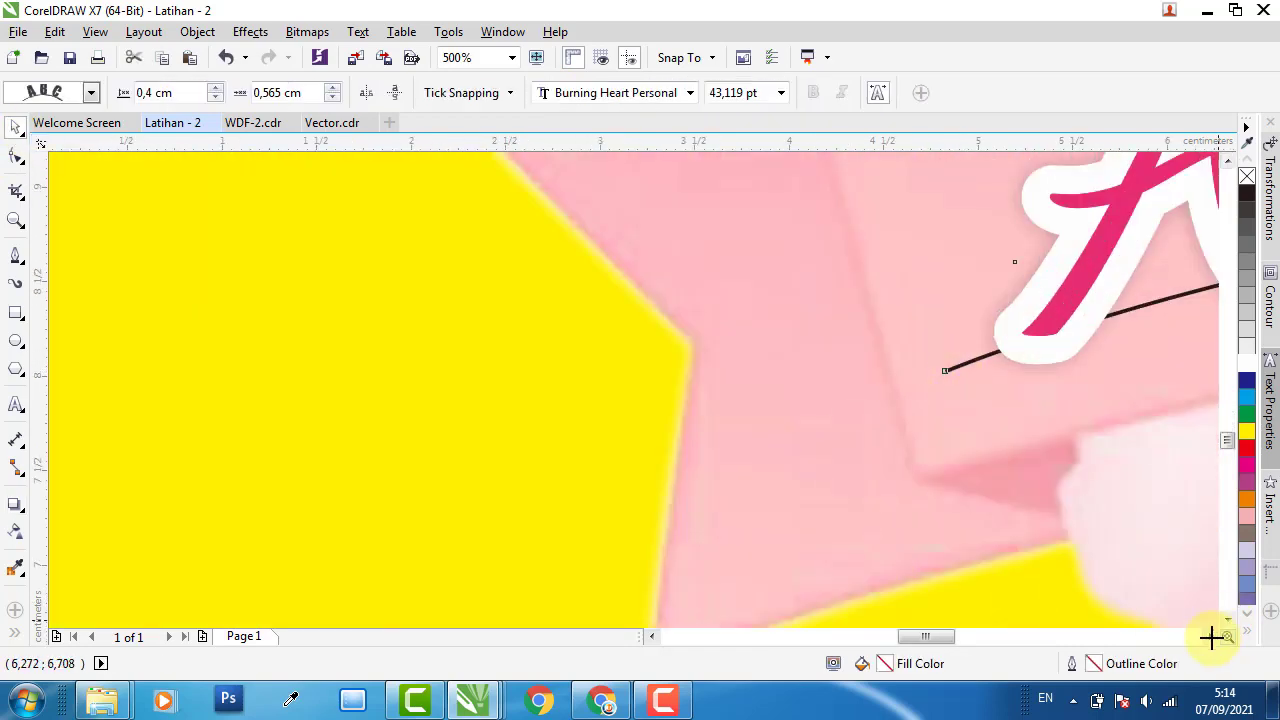
left_click(1210, 637)
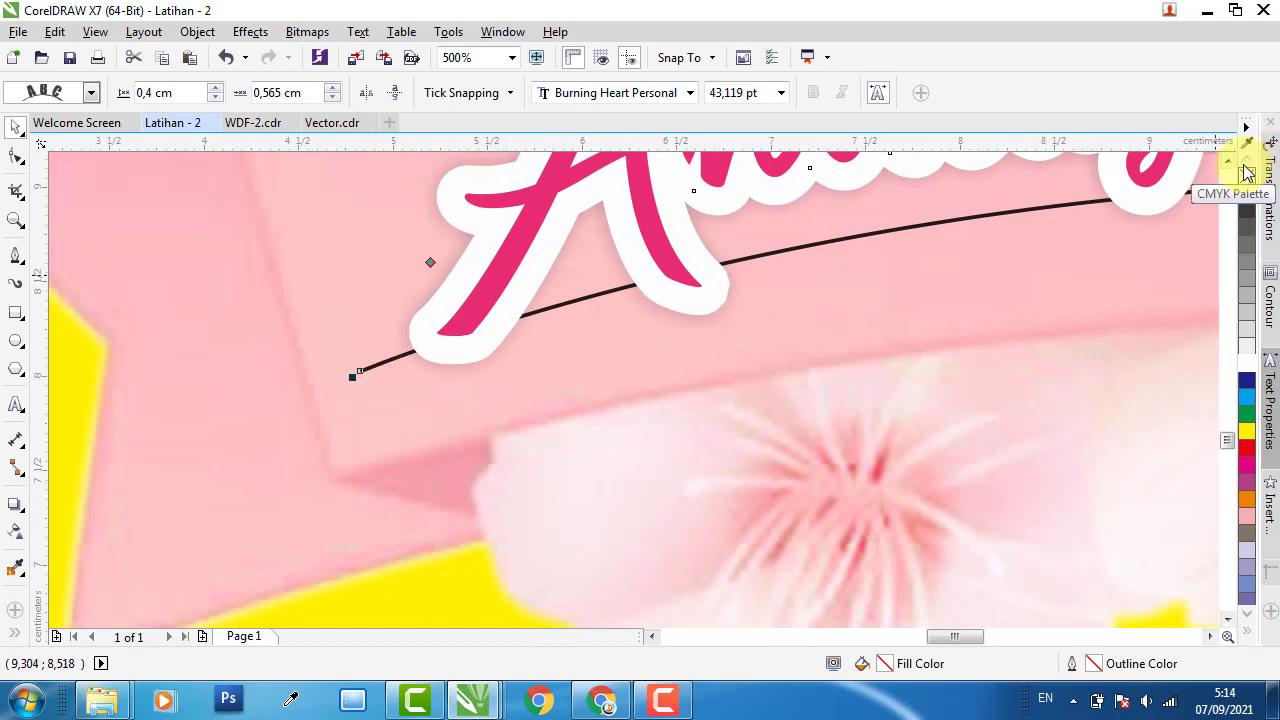
left_click(1242, 198)
left_click(460, 403)
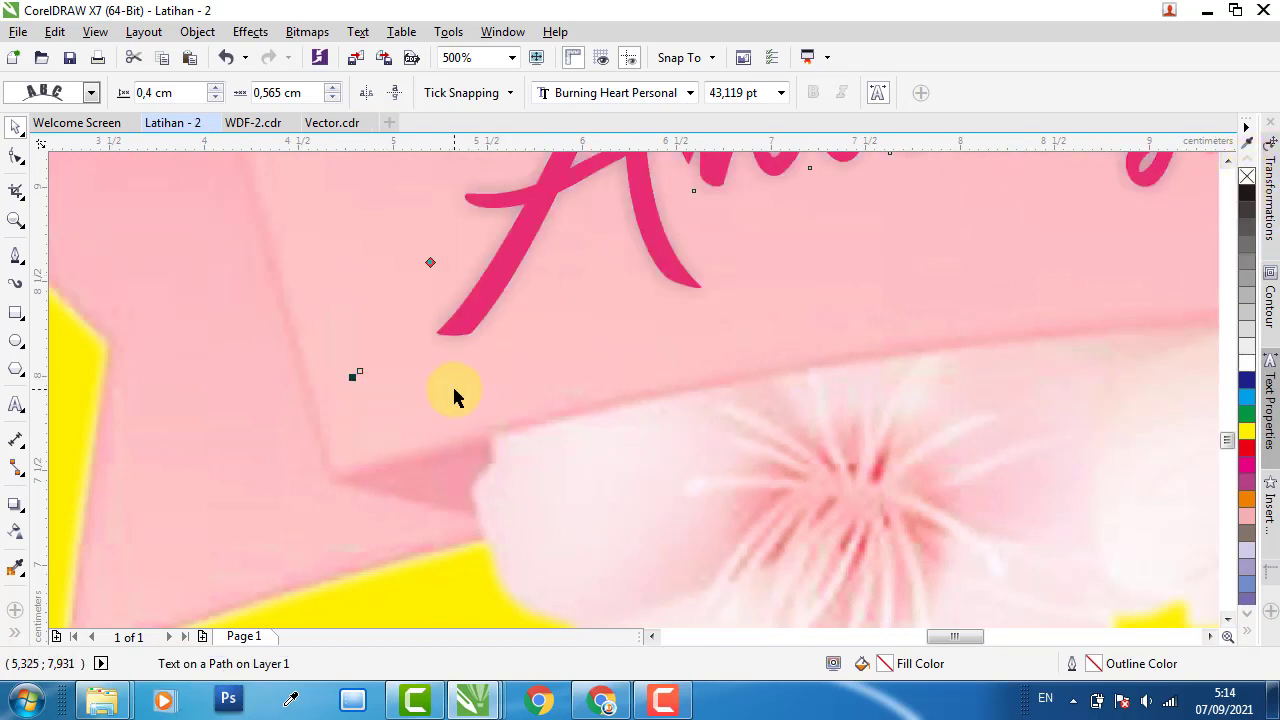
key("ctrl+z")
- Select the guide curve under the name and remove its black outline
left_click(371, 366)
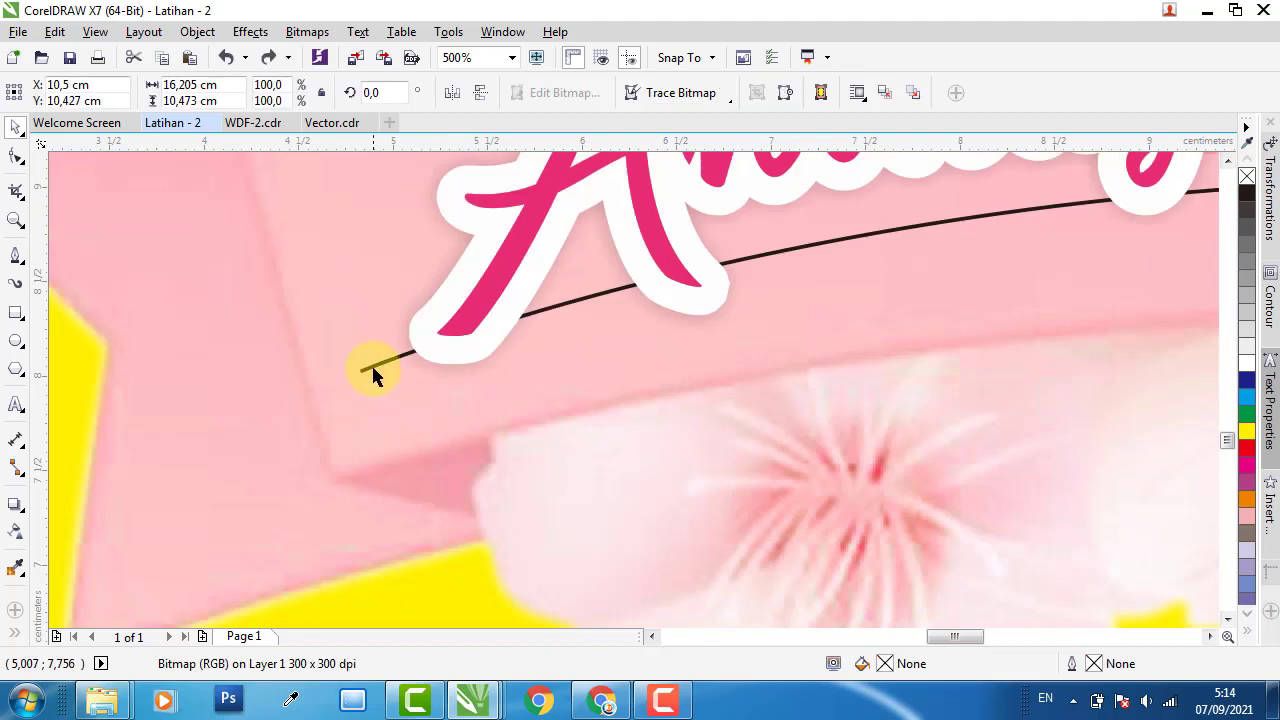
left_click(371, 366)
key("F10")
left_click(449, 371)
left_click(615, 316)
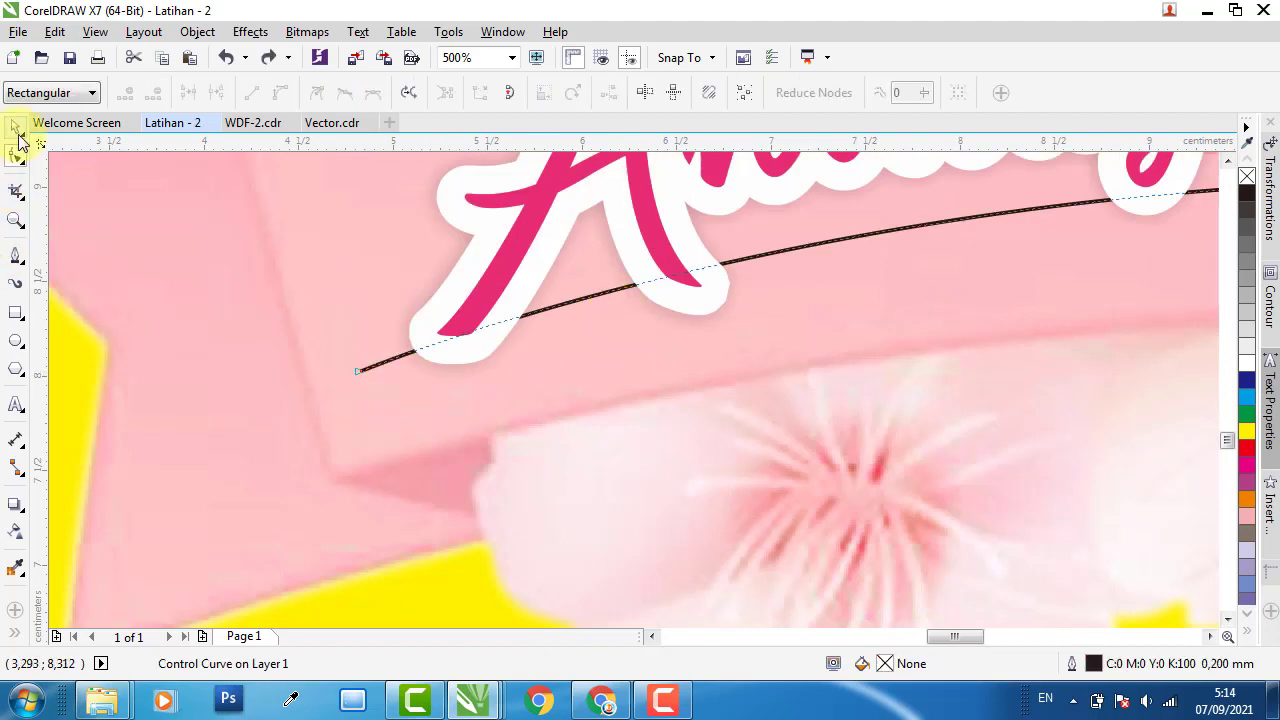
left_click(15, 129)
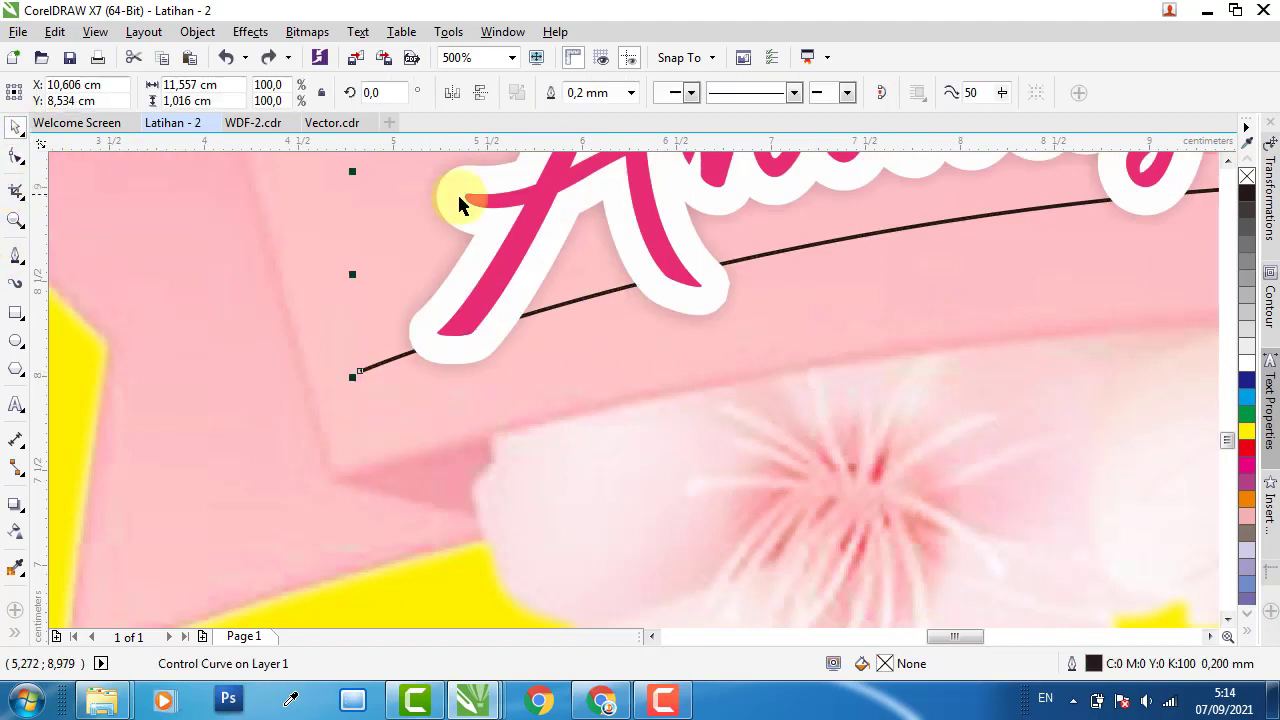
right_click(1247, 177)
scroll(437, 447, "down", 3)
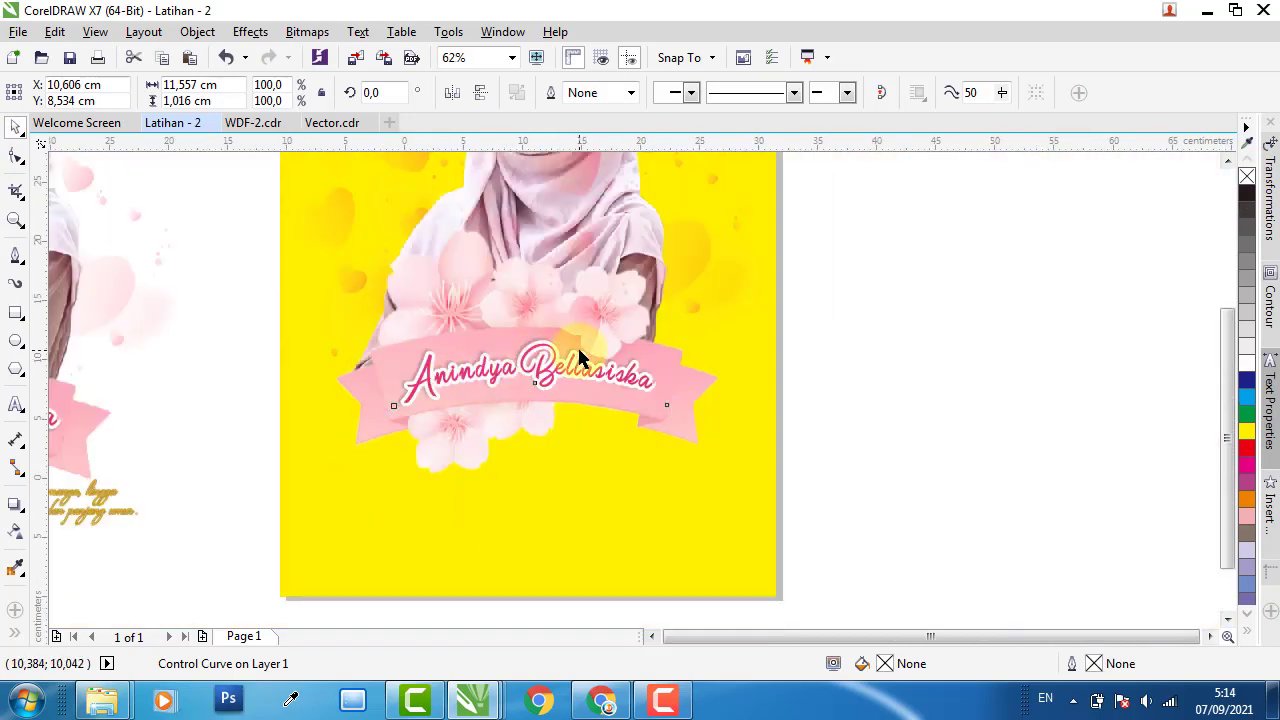
scroll(697, 371, "down", 1)
- Check the pink 12's font, then type a new 12 in the blank area
left_click(828, 405)
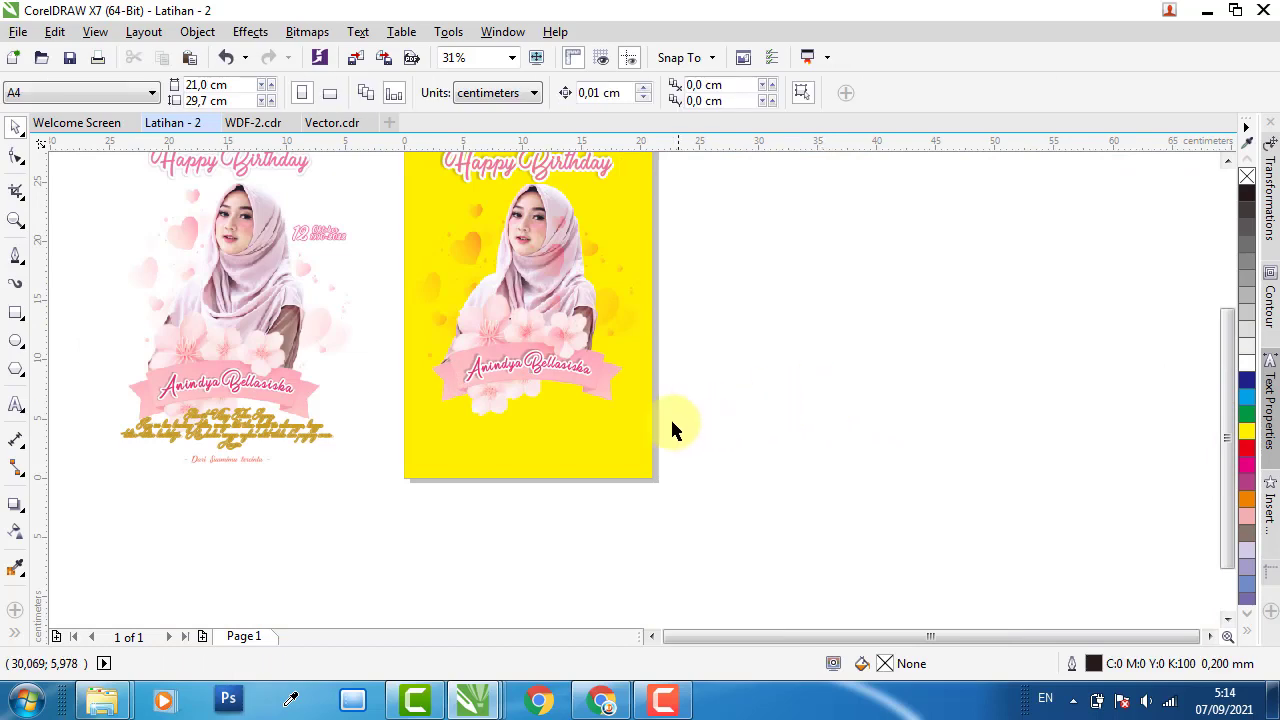
scroll(335, 214, "up", 2)
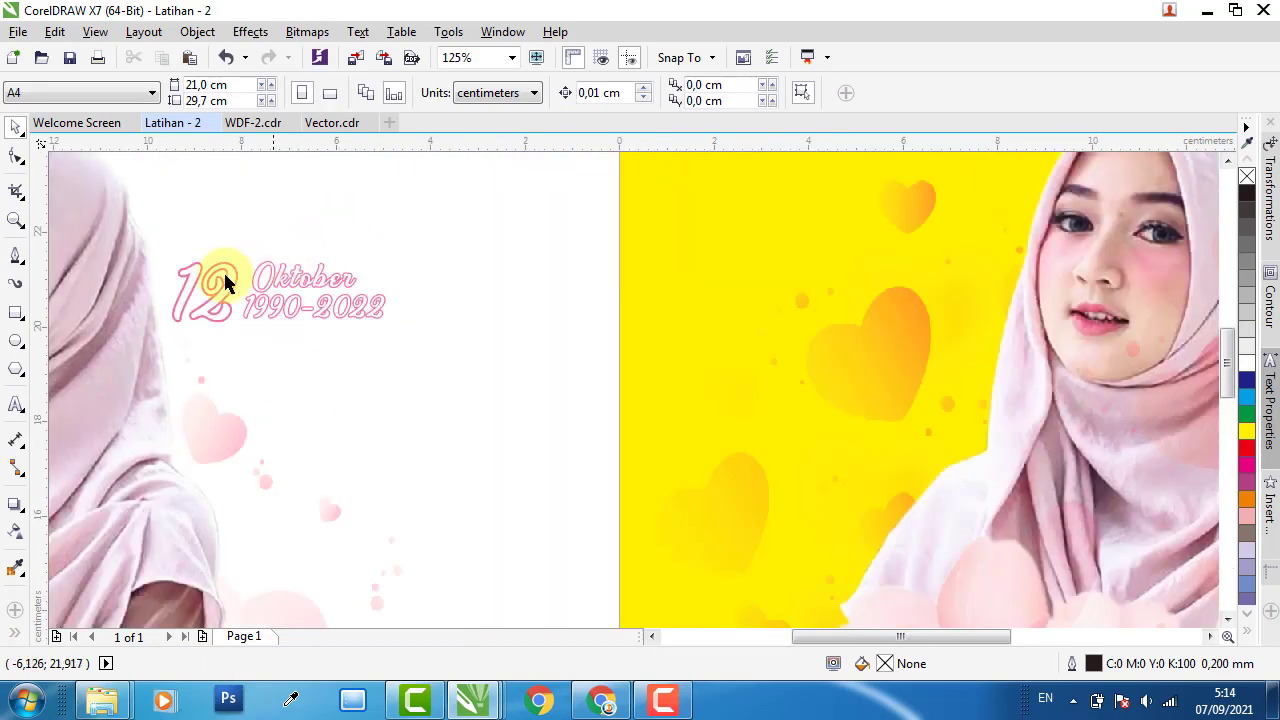
left_click(246, 272)
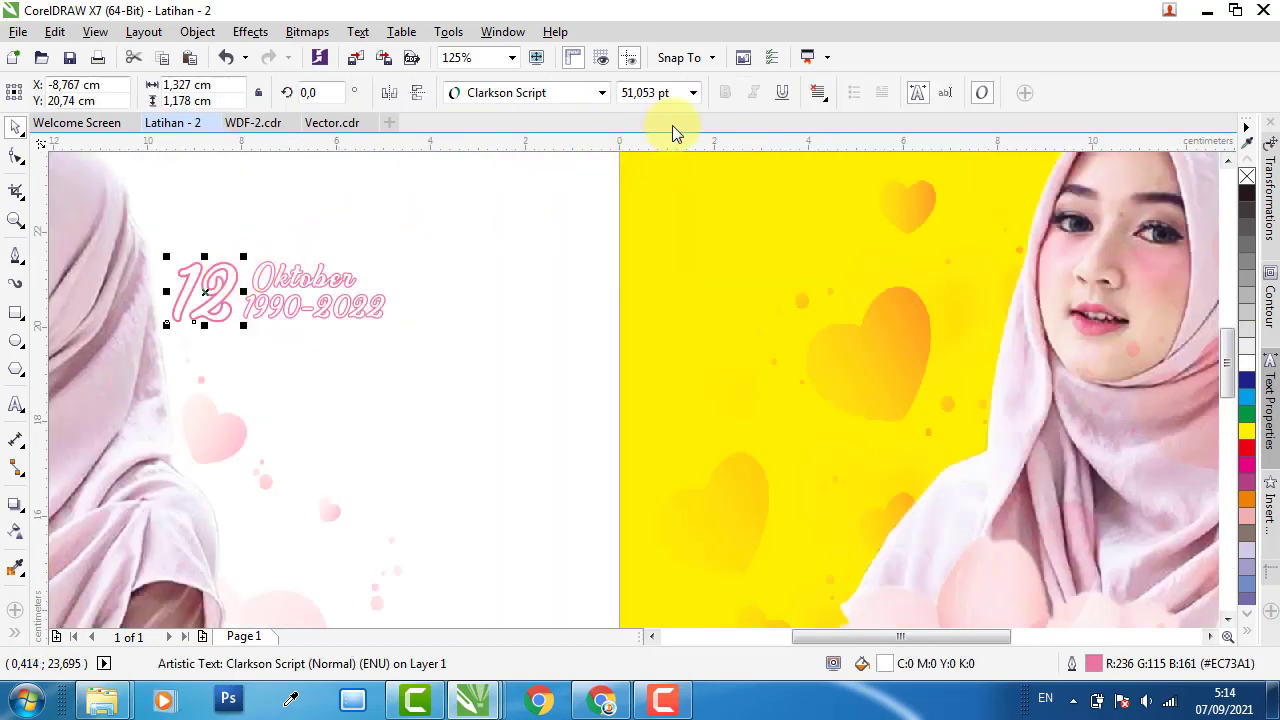
left_click(16, 404)
left_click(432, 456)
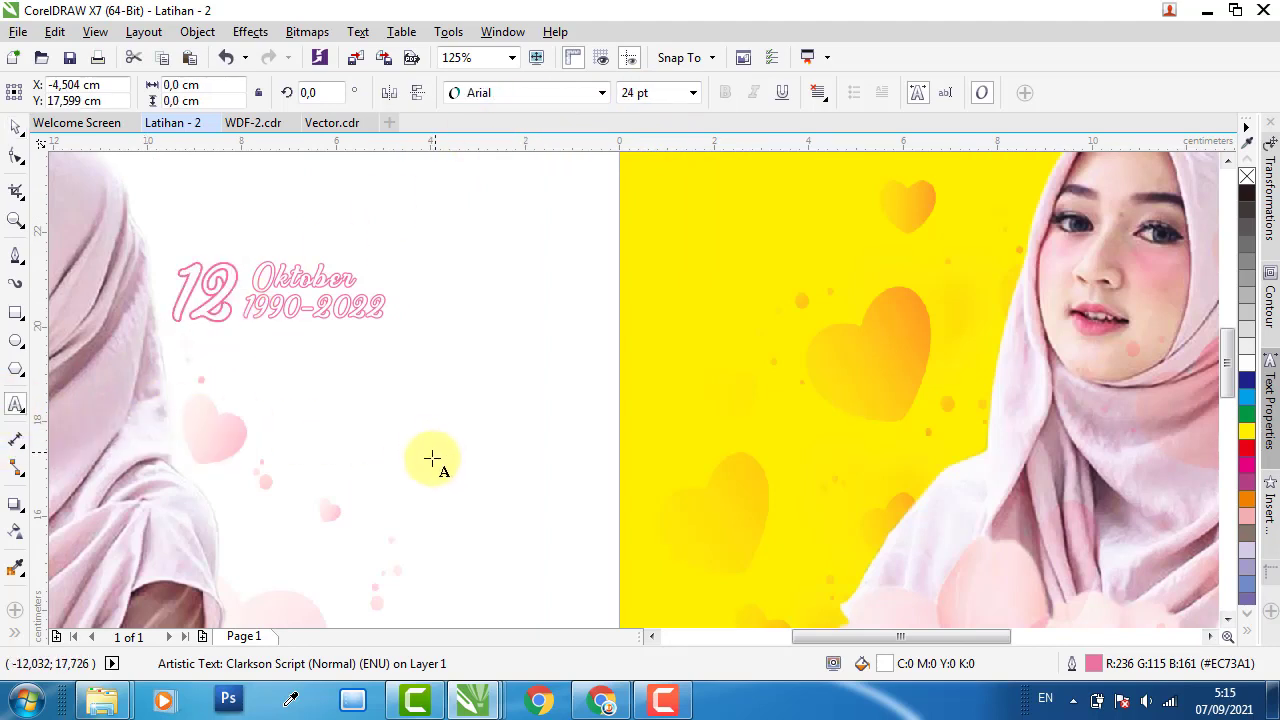
type("12")
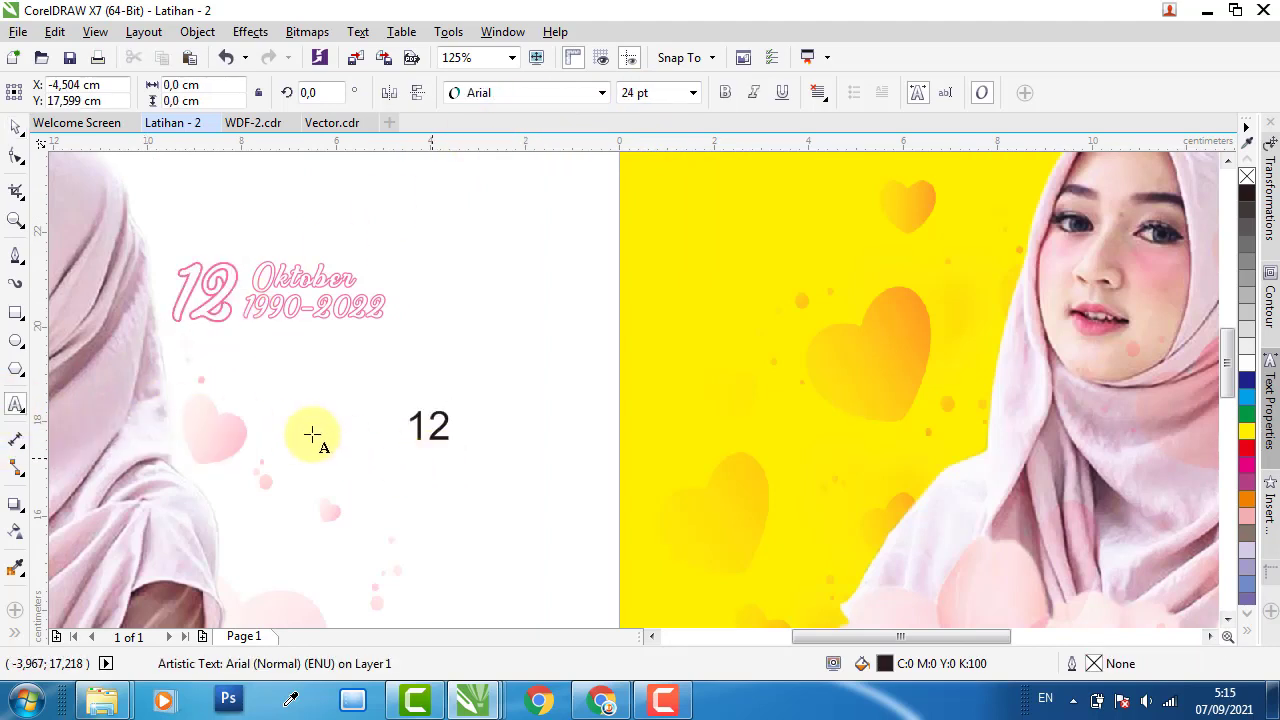
key("Escape")
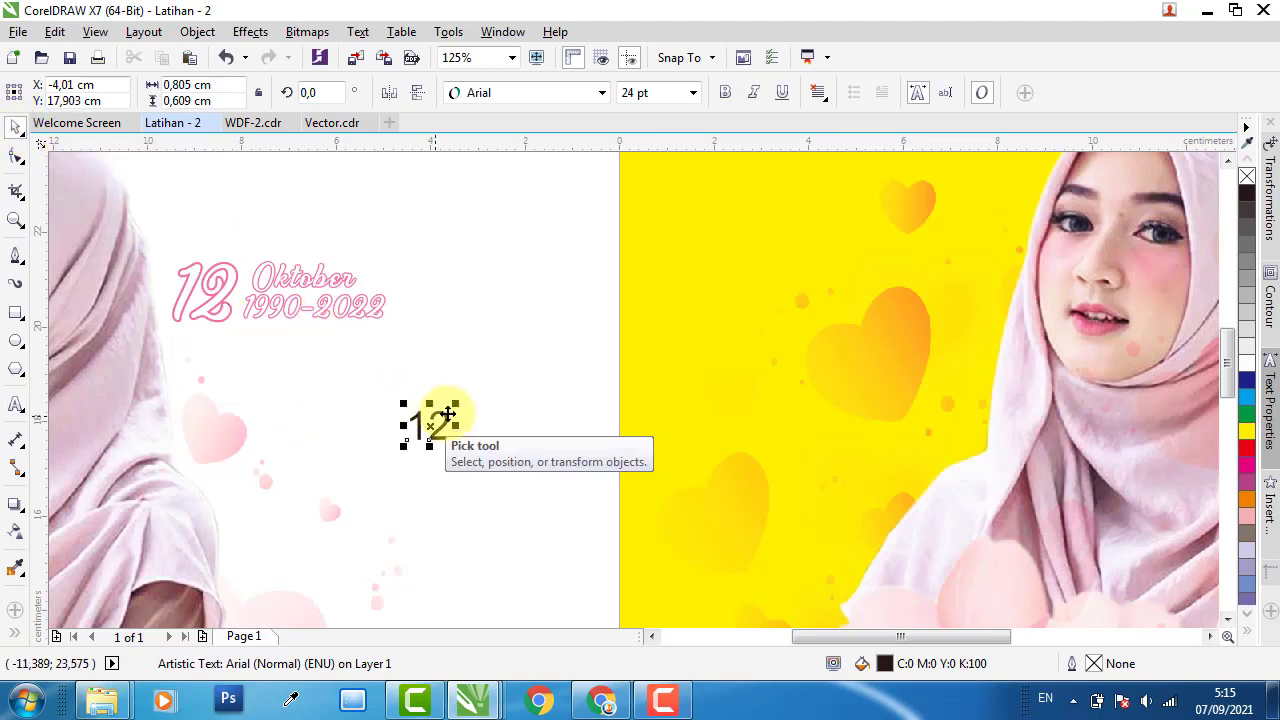
- Set the new black 12 to Clarkson Script and enlarge it to about 71.9 pt
left_click_drag(457, 404, 513, 375)
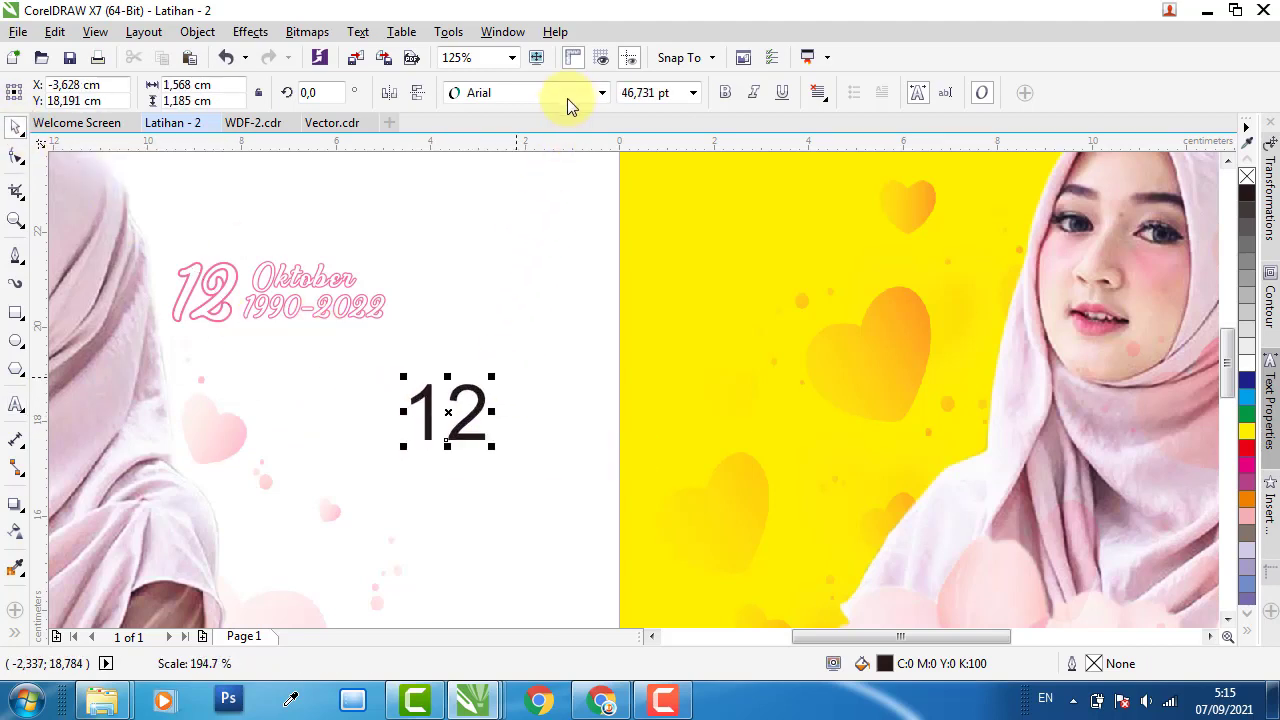
left_click(567, 94)
left_click(540, 137)
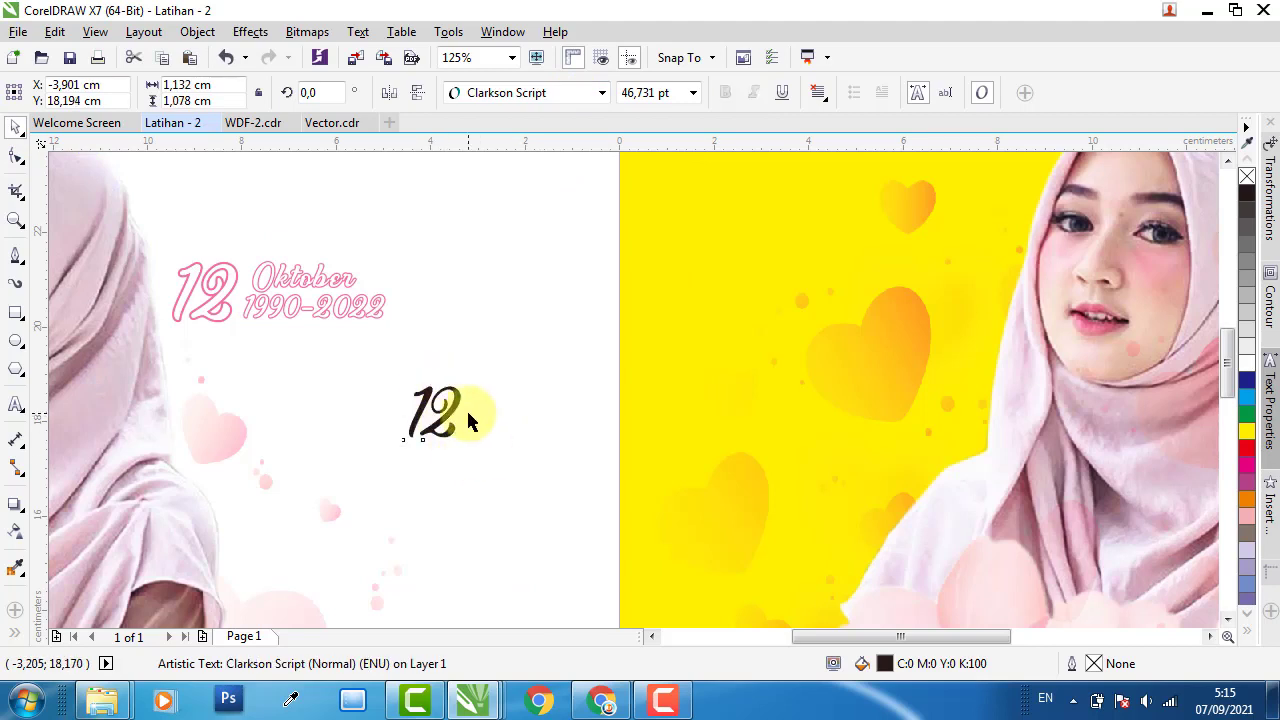
left_click(577, 484)
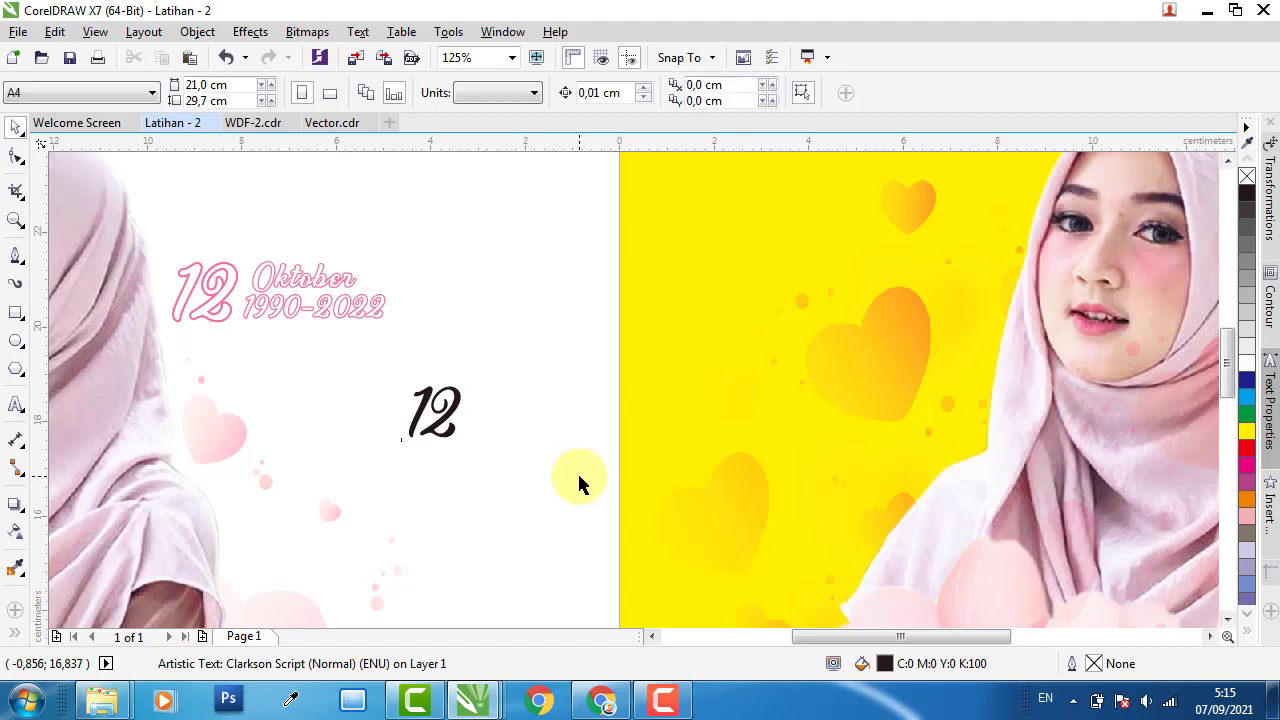
left_click(455, 438)
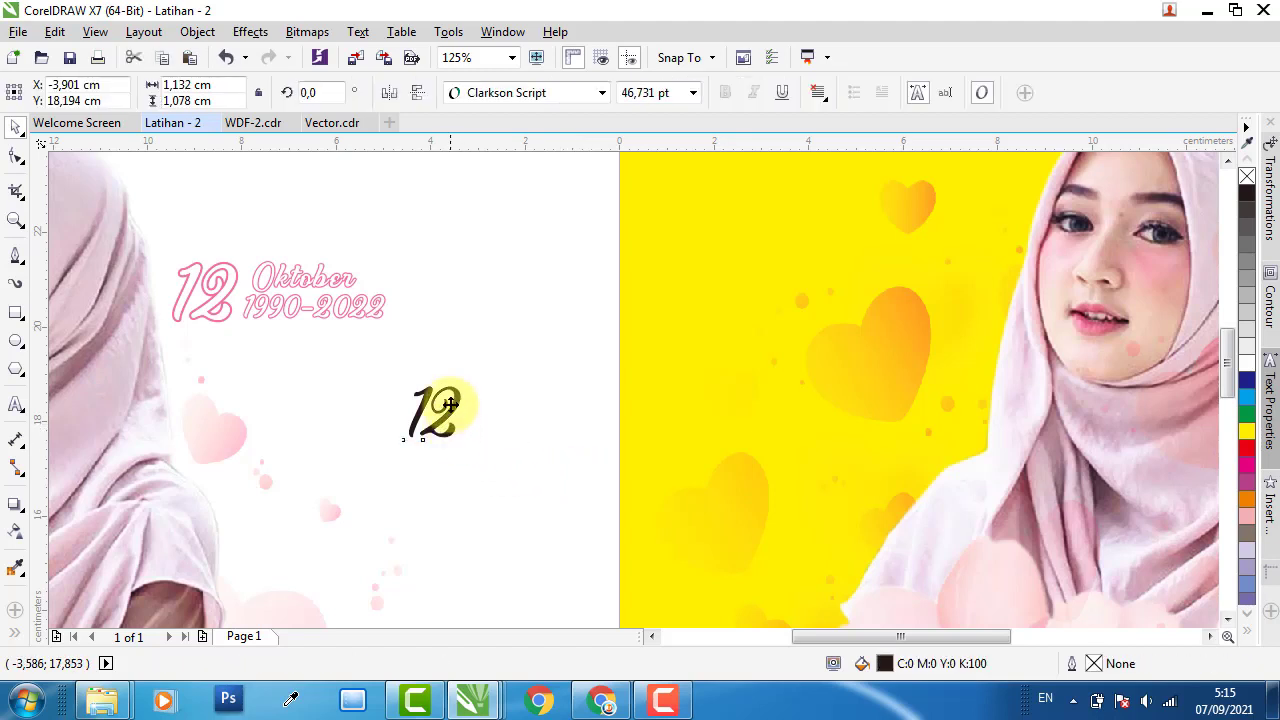
left_click(601, 321)
left_click(455, 397)
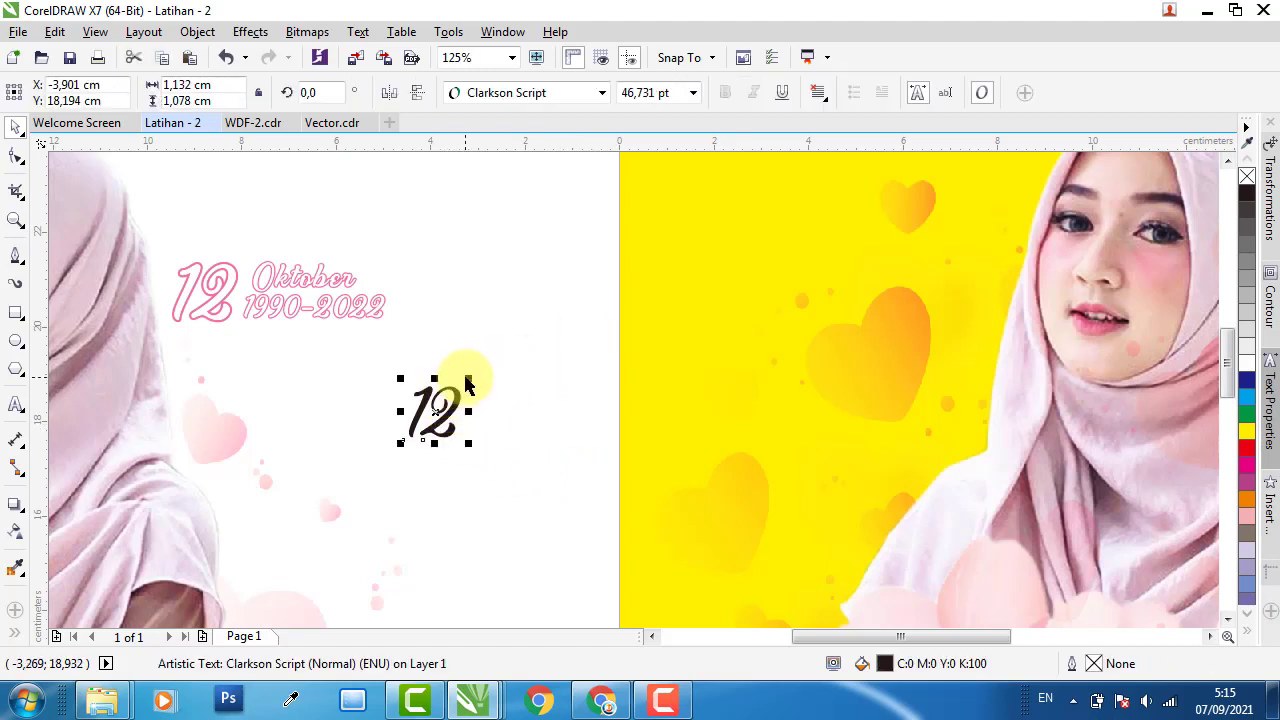
left_click_drag(462, 382, 508, 350)
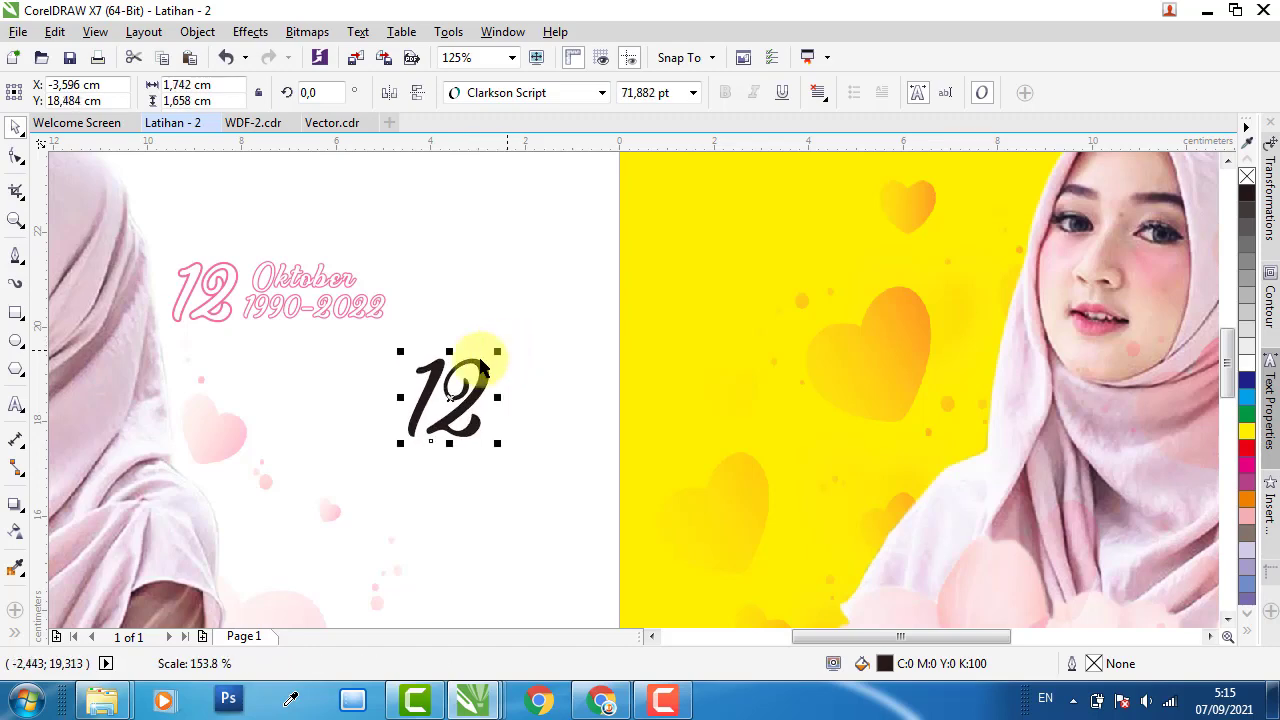
scroll(200, 320, "up", 3)
left_click(218, 325)
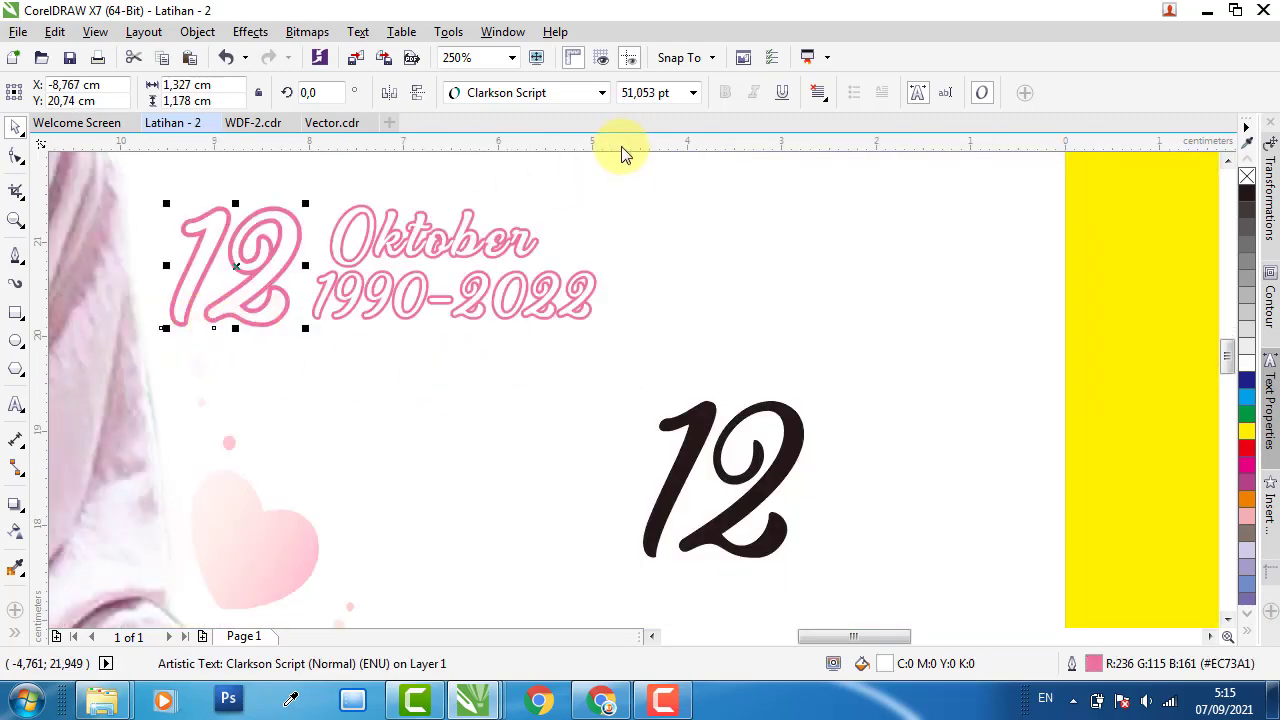
- Give the black 12 a 0.5 mm outline with round corners and ends, placed behind the fill
double_click(1091, 666)
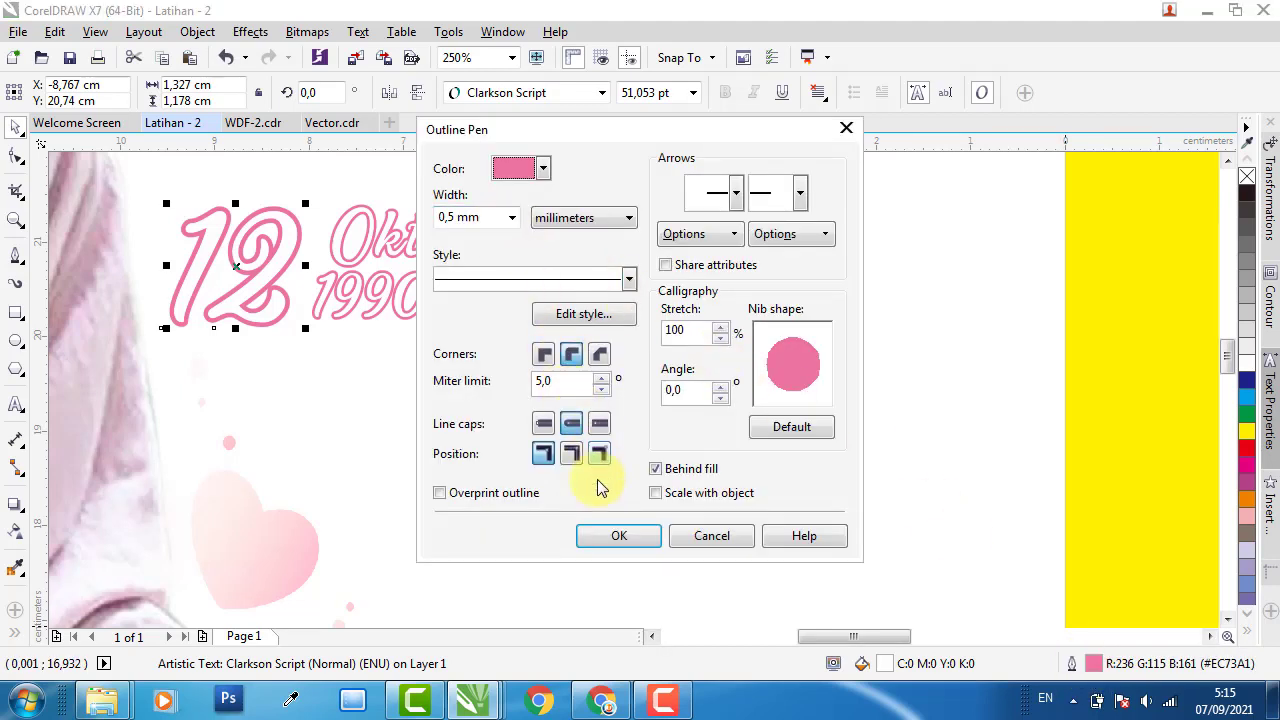
left_click(652, 545)
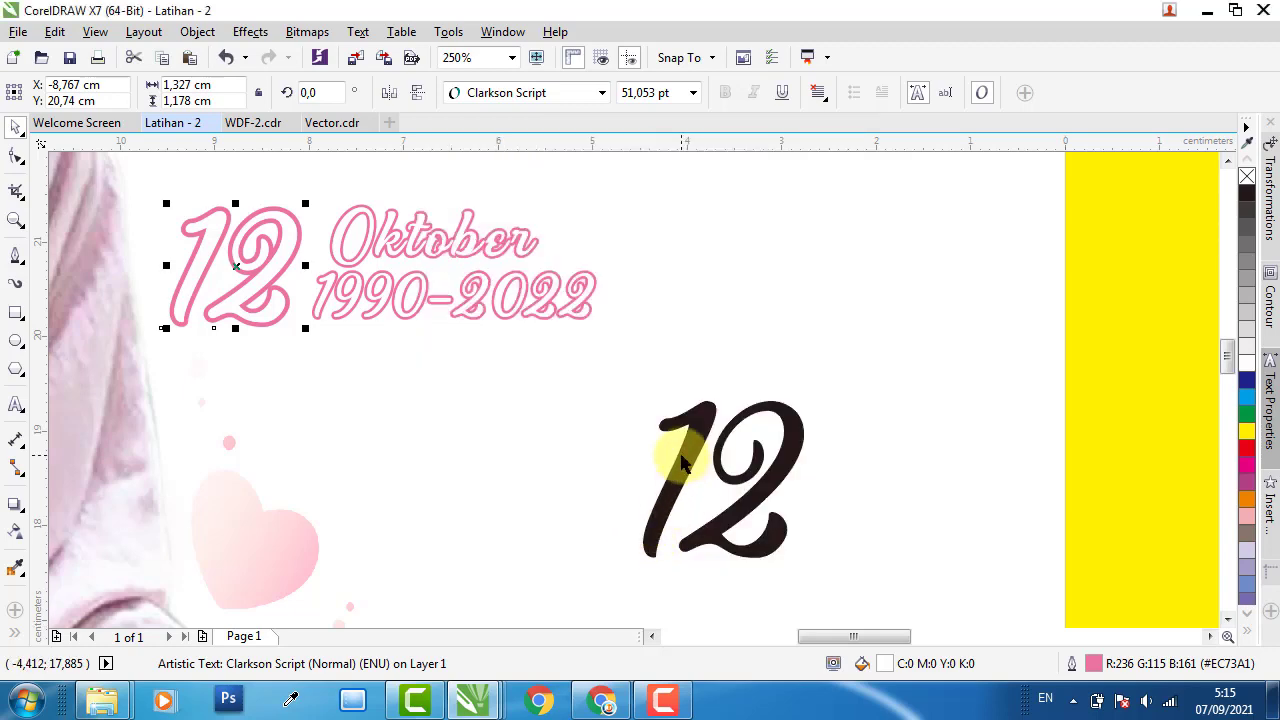
left_click(688, 448)
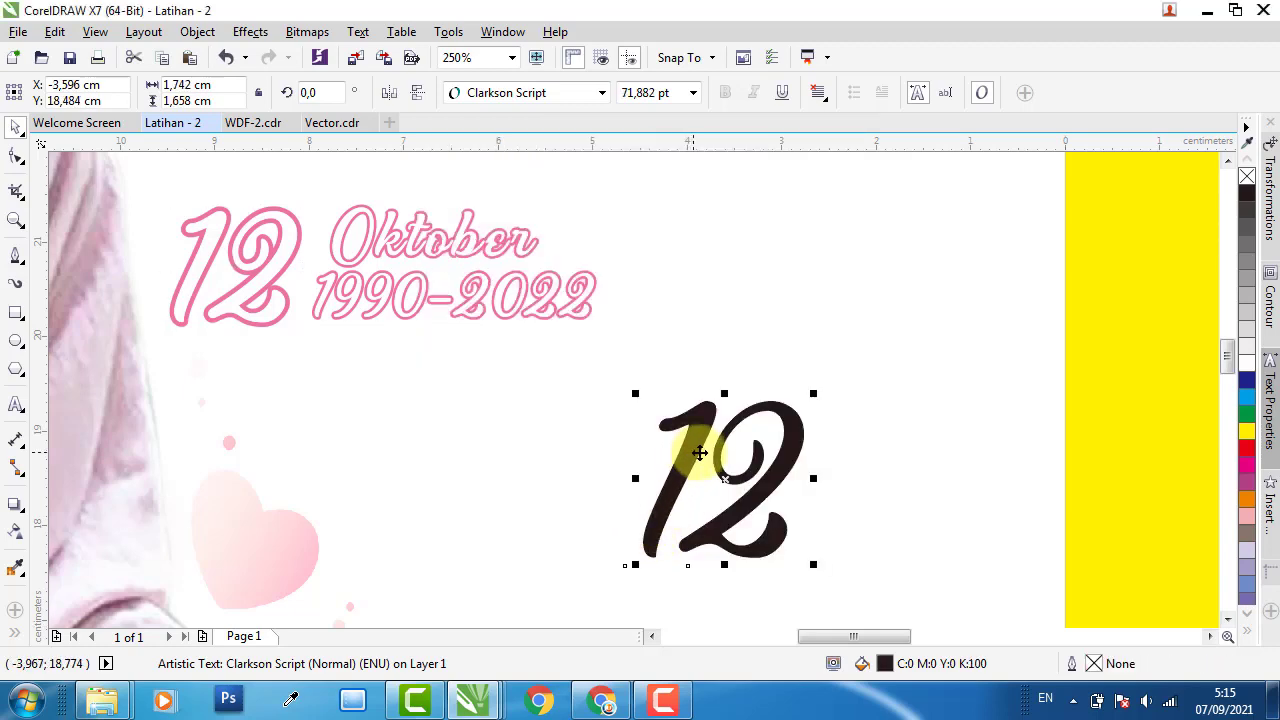
right_click(1246, 431)
double_click(1093, 663)
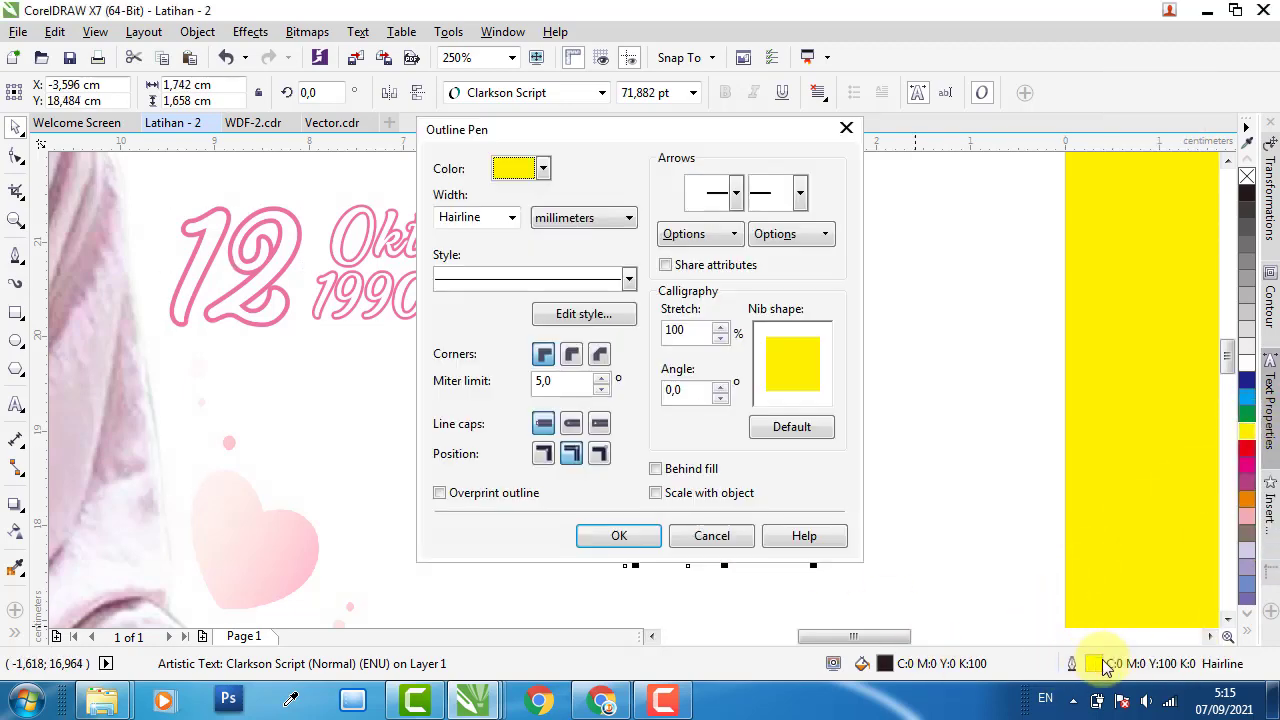
left_click(512, 217)
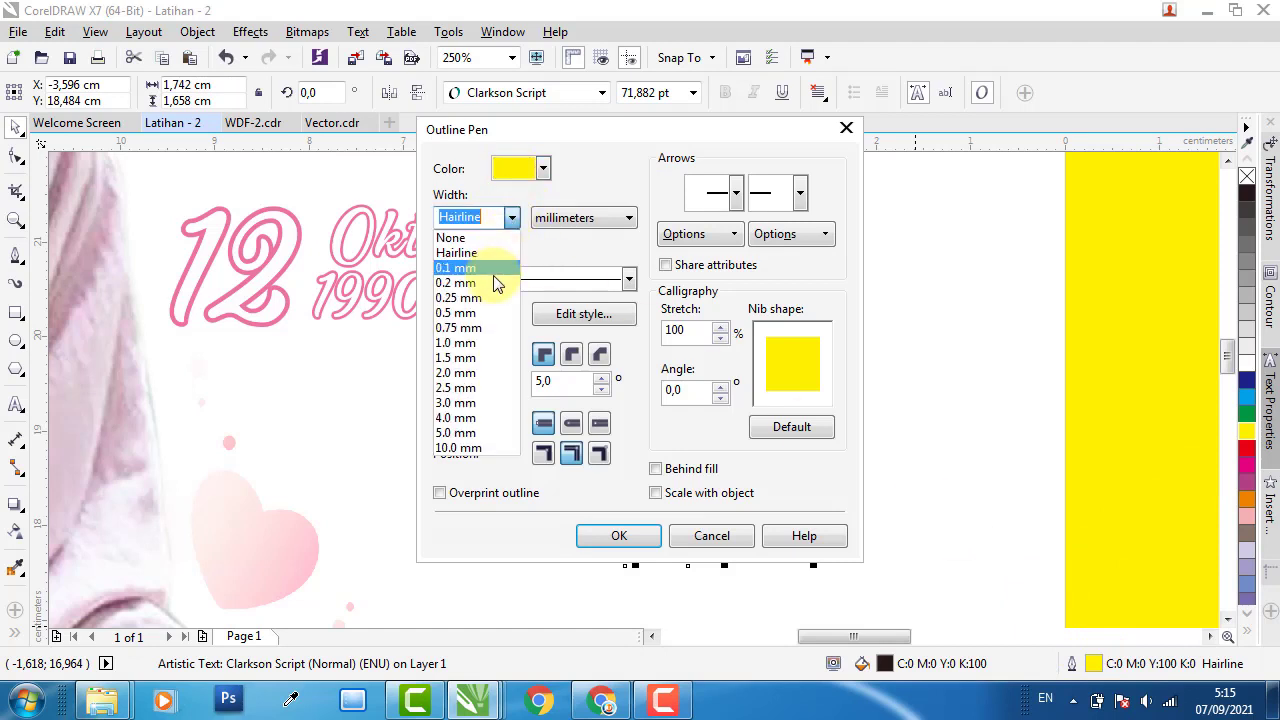
left_click(478, 303)
left_click(571, 354)
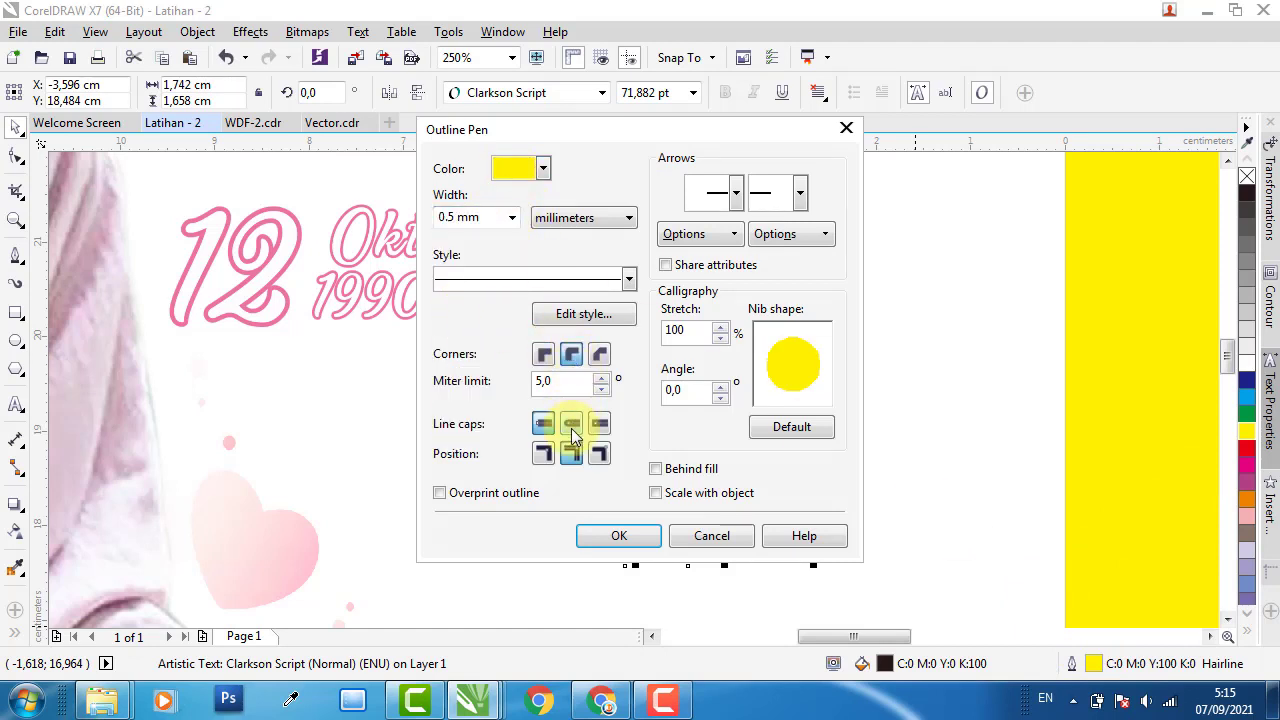
left_click(571, 423)
left_click(543, 454)
left_click(655, 469)
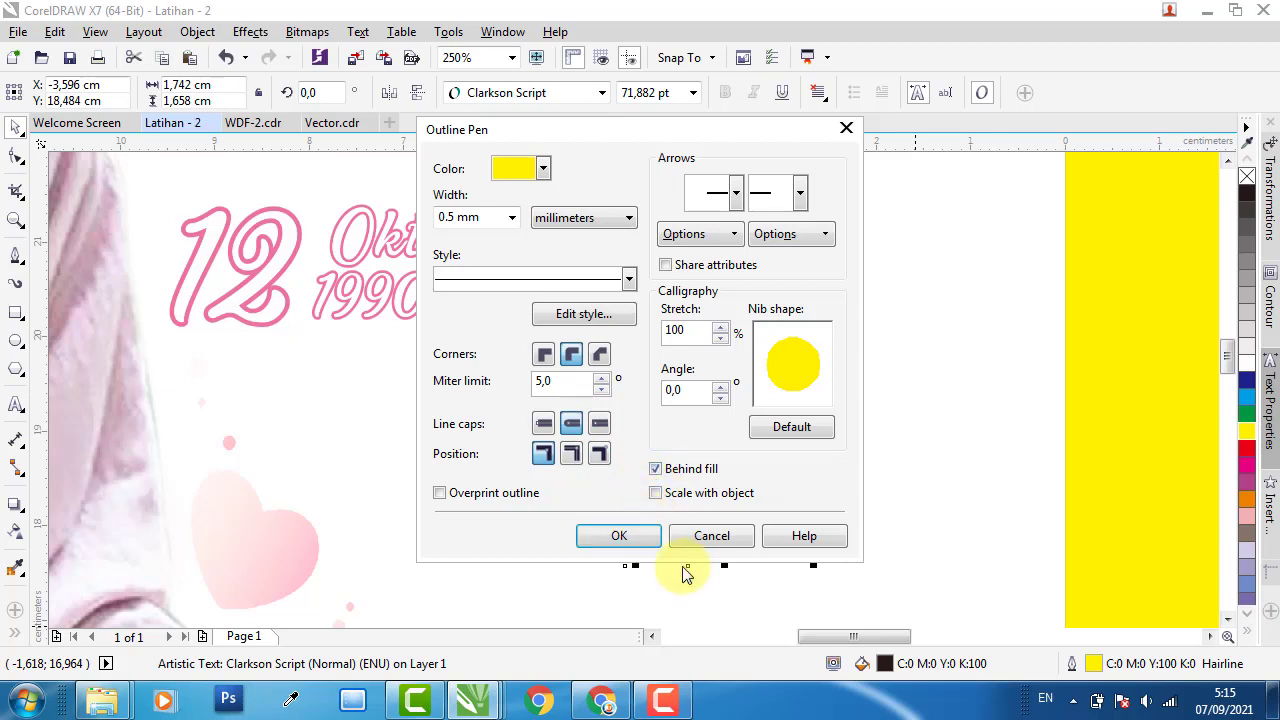
left_click(627, 536)
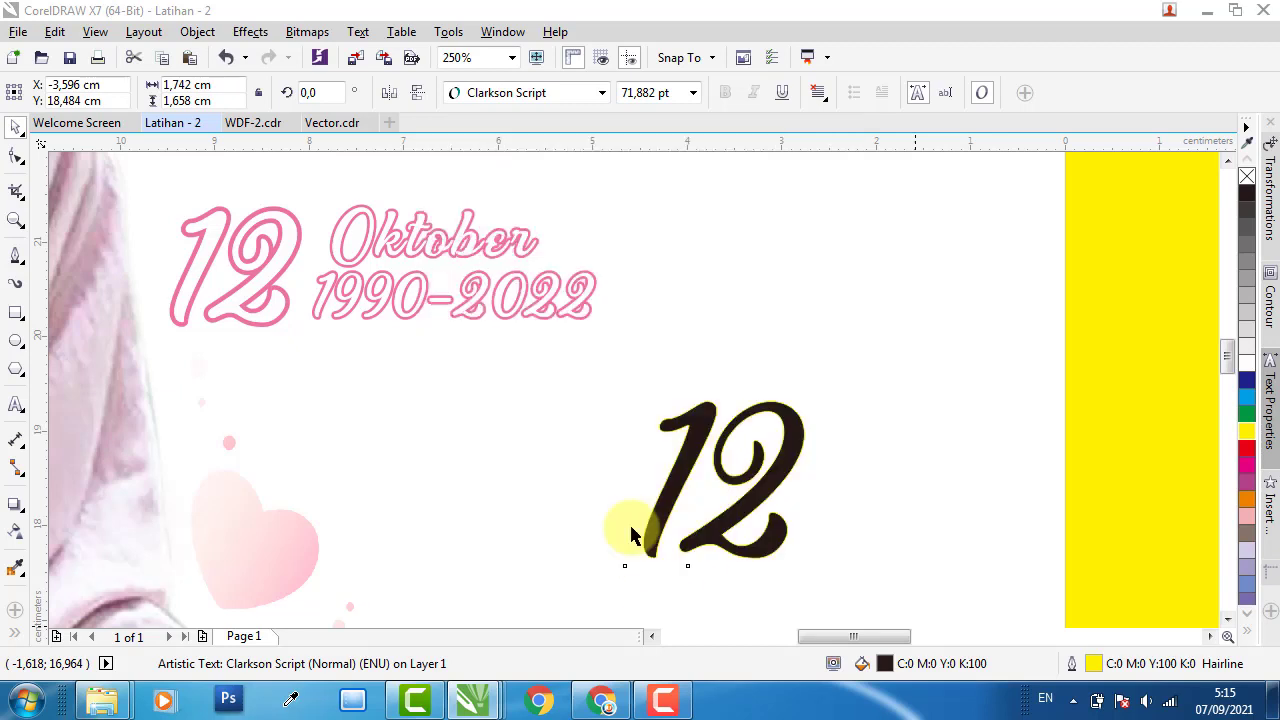
- Fill the 12 white and eyedrop the date text's pink as its outline colour
right_click(1246, 362)
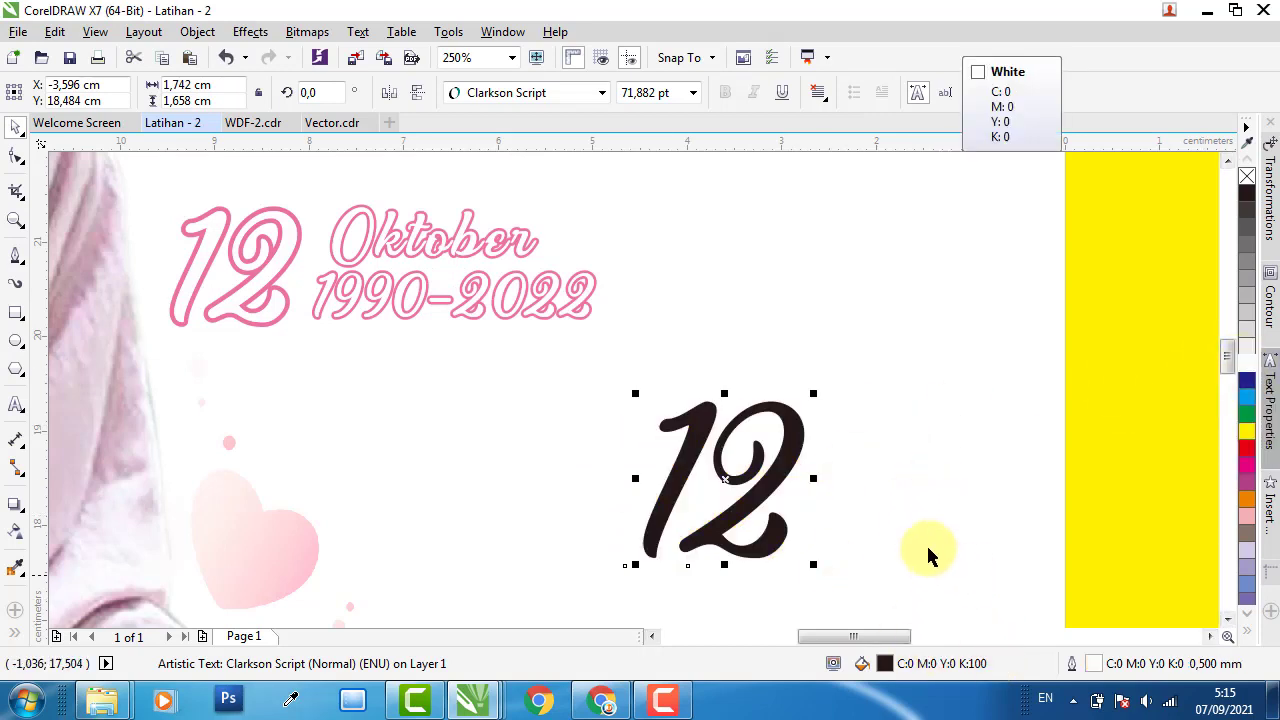
left_click(1250, 364)
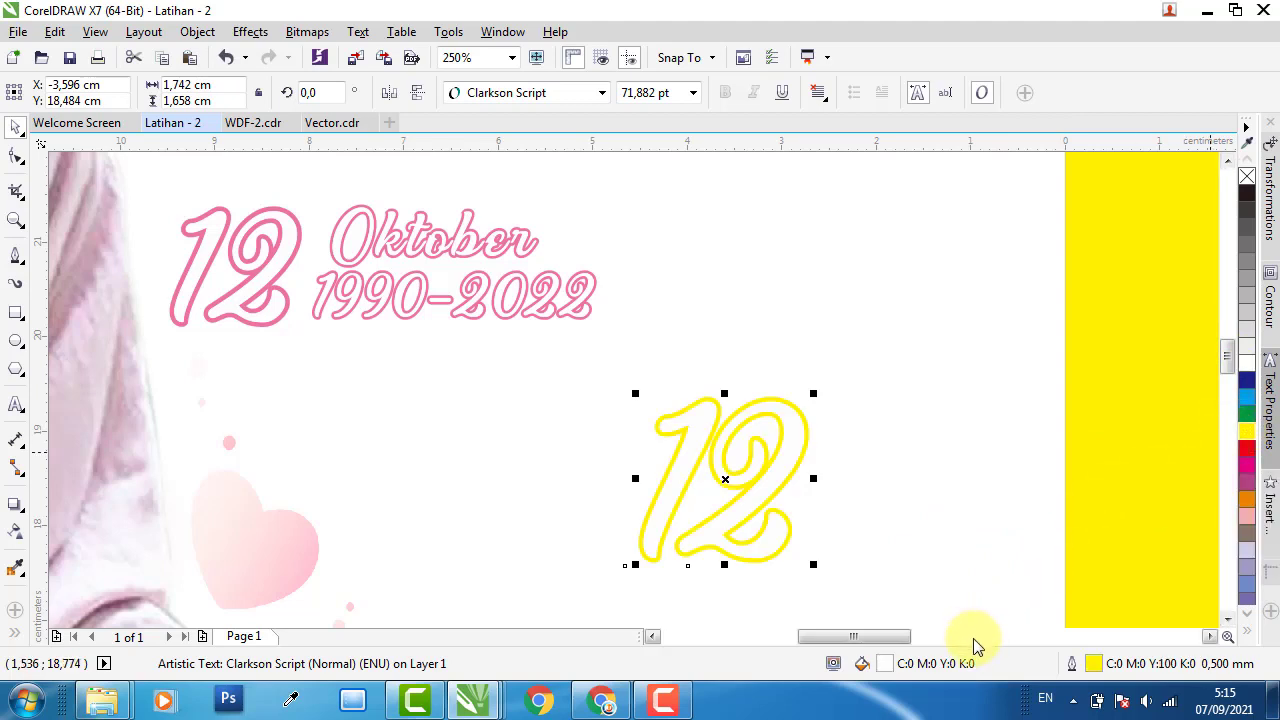
double_click(1097, 667)
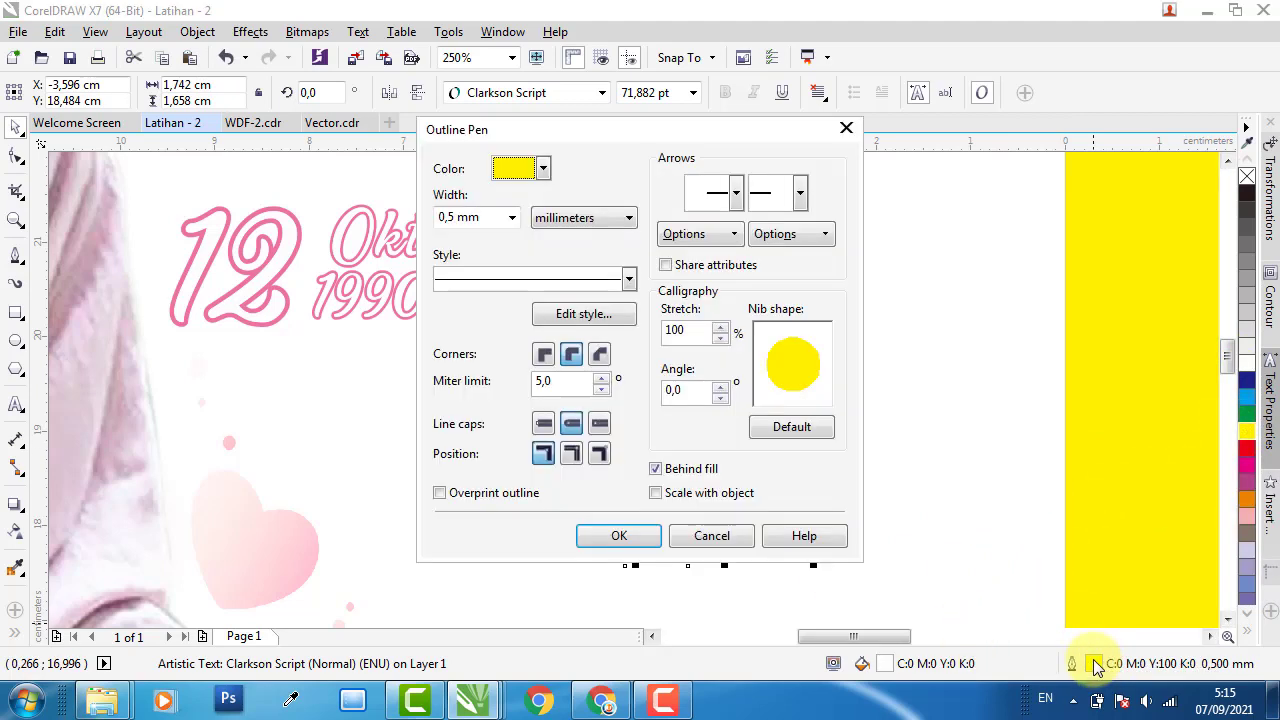
left_click(542, 168)
left_click(510, 320)
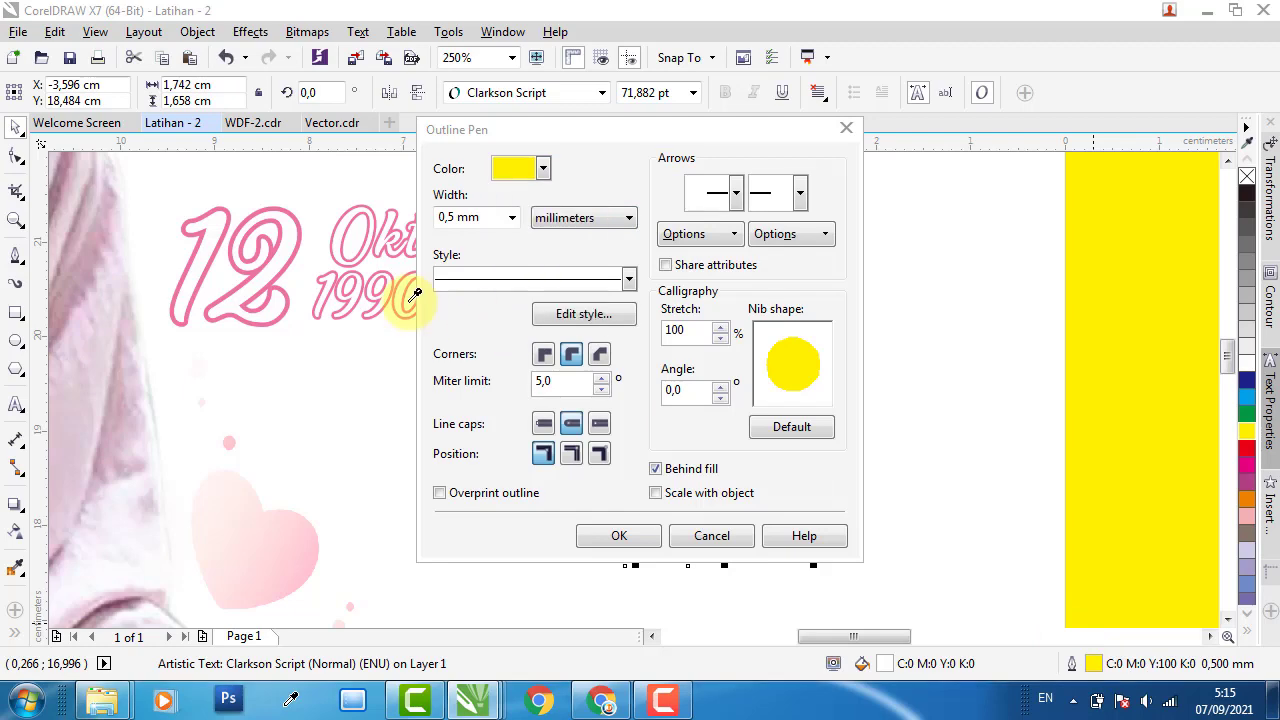
left_click(286, 264)
left_click(620, 536)
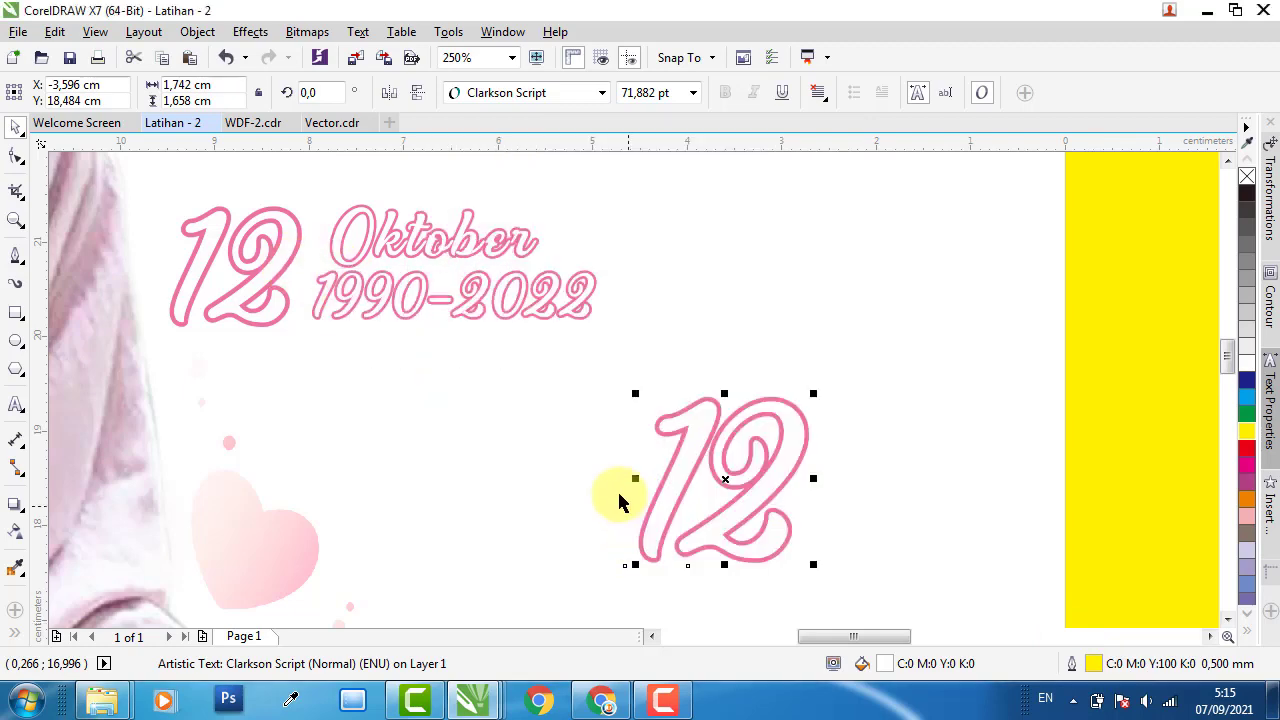
left_click(428, 243)
left_click(391, 300)
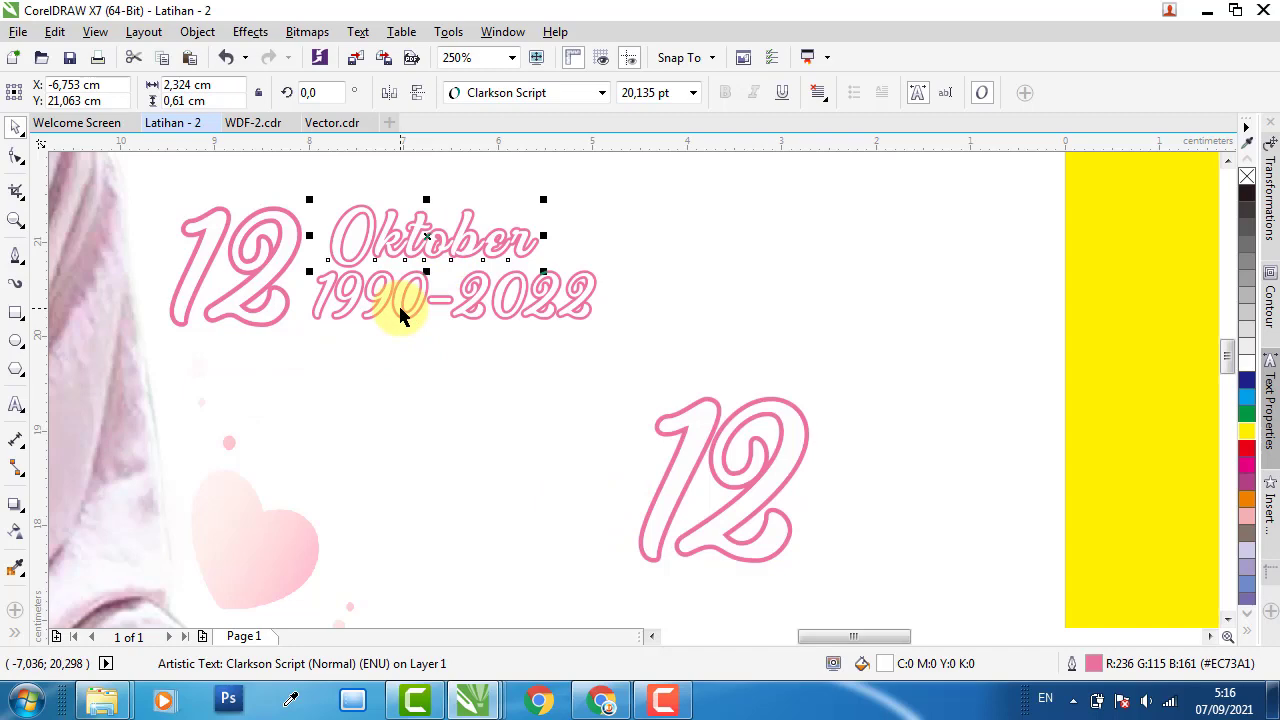
- Delete the spare outlined 12
left_click(710, 406)
left_click(716, 390)
key("Delete")
- Move the 12 Oktober 1990-2022 date text onto the yellow card beside the girl's head
scroll(266, 303, "down", 2)
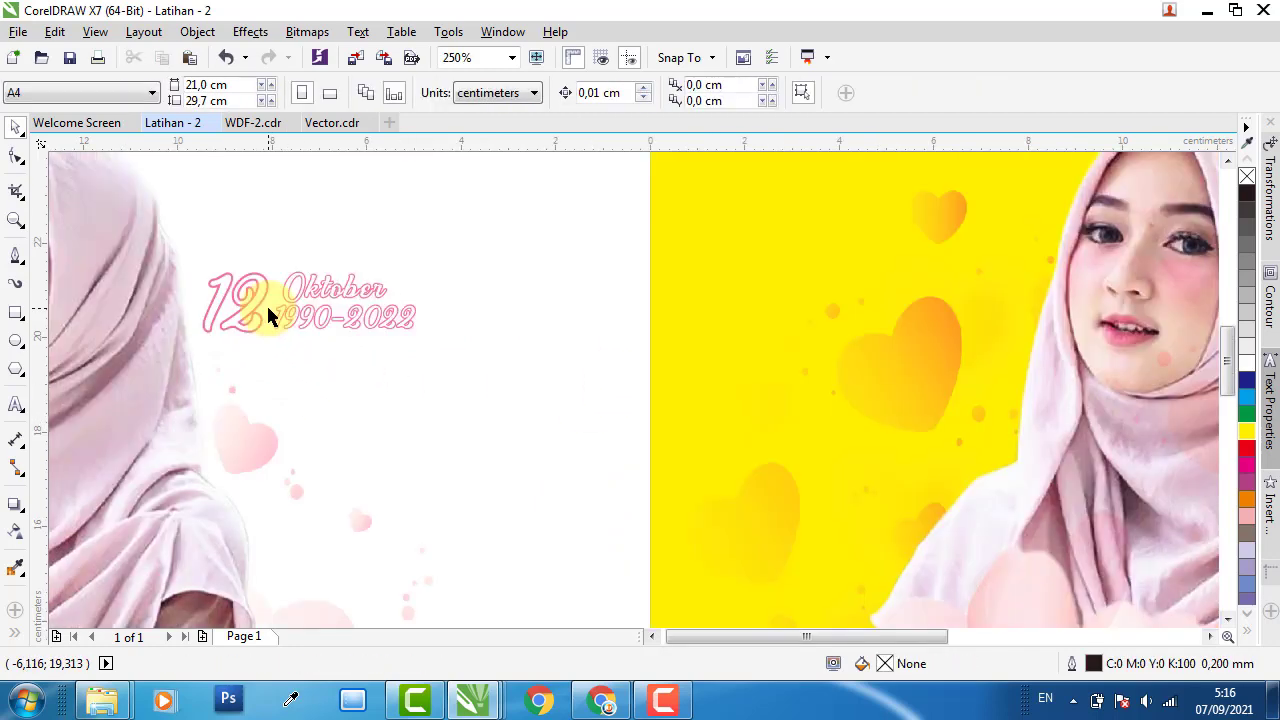
scroll(424, 306, "down", 2)
left_click_drag(643, 237, 145, 385)
scroll(258, 333, "down", 4)
left_click_drag(240, 335, 525, 344)
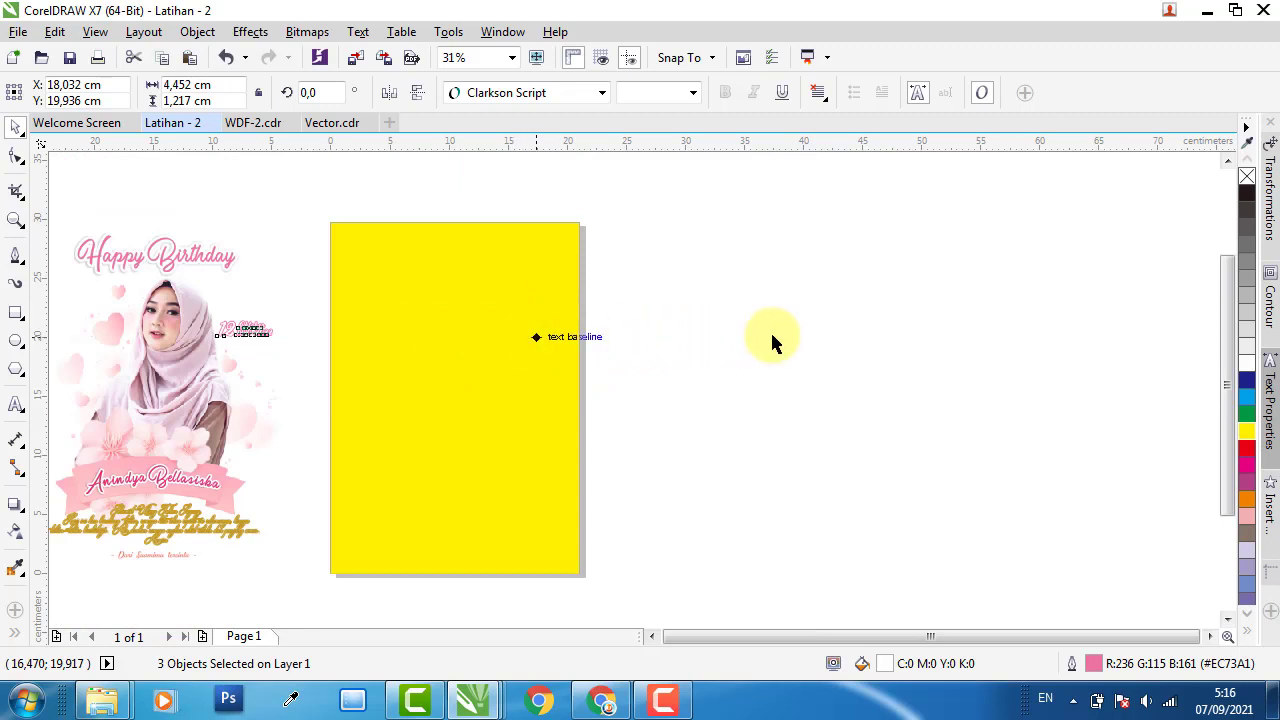
scroll(794, 369, "down", 3)
key("Escape")
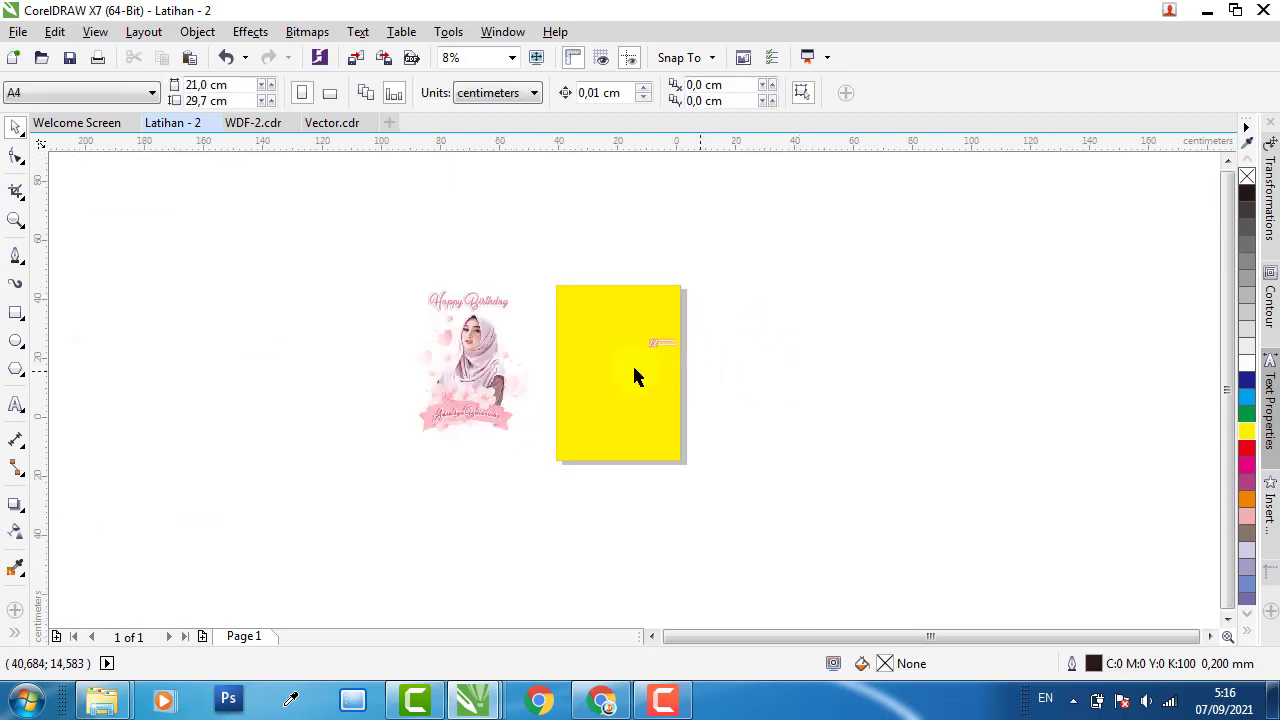
scroll(705, 376, "up", 3)
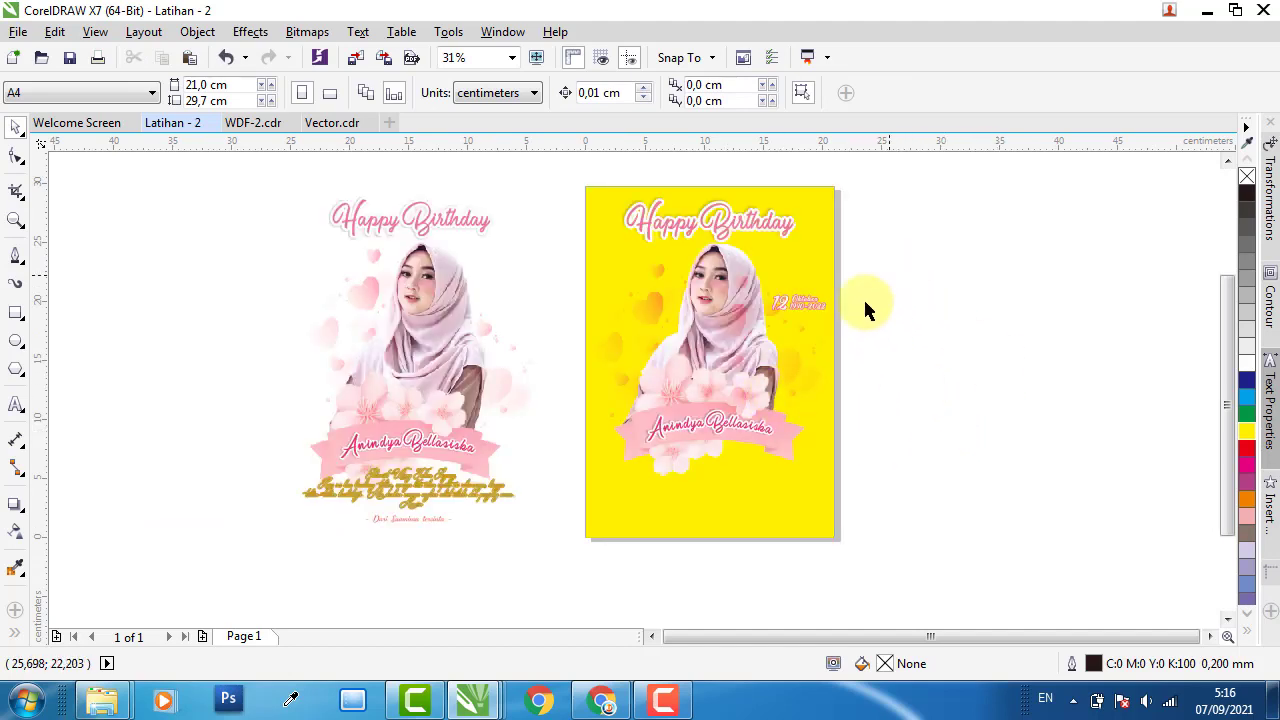
left_click(800, 303)
left_click_drag(800, 303, 788, 264)
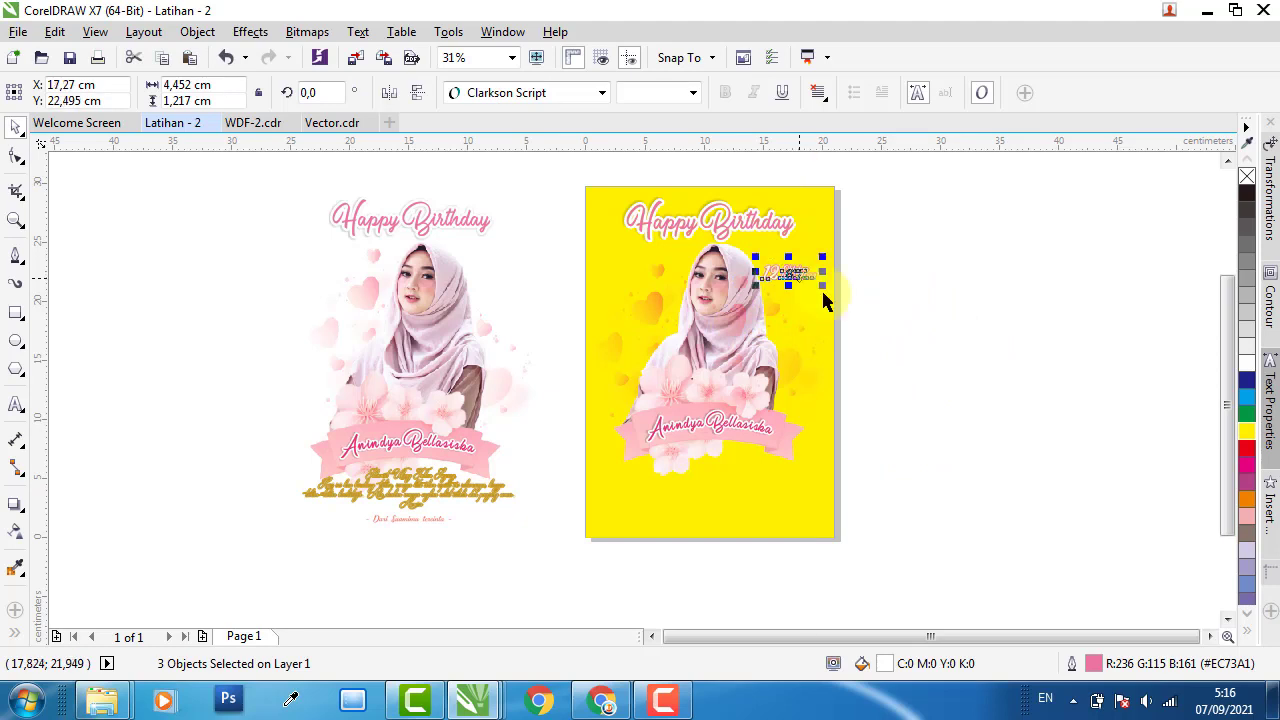
left_click(838, 378)
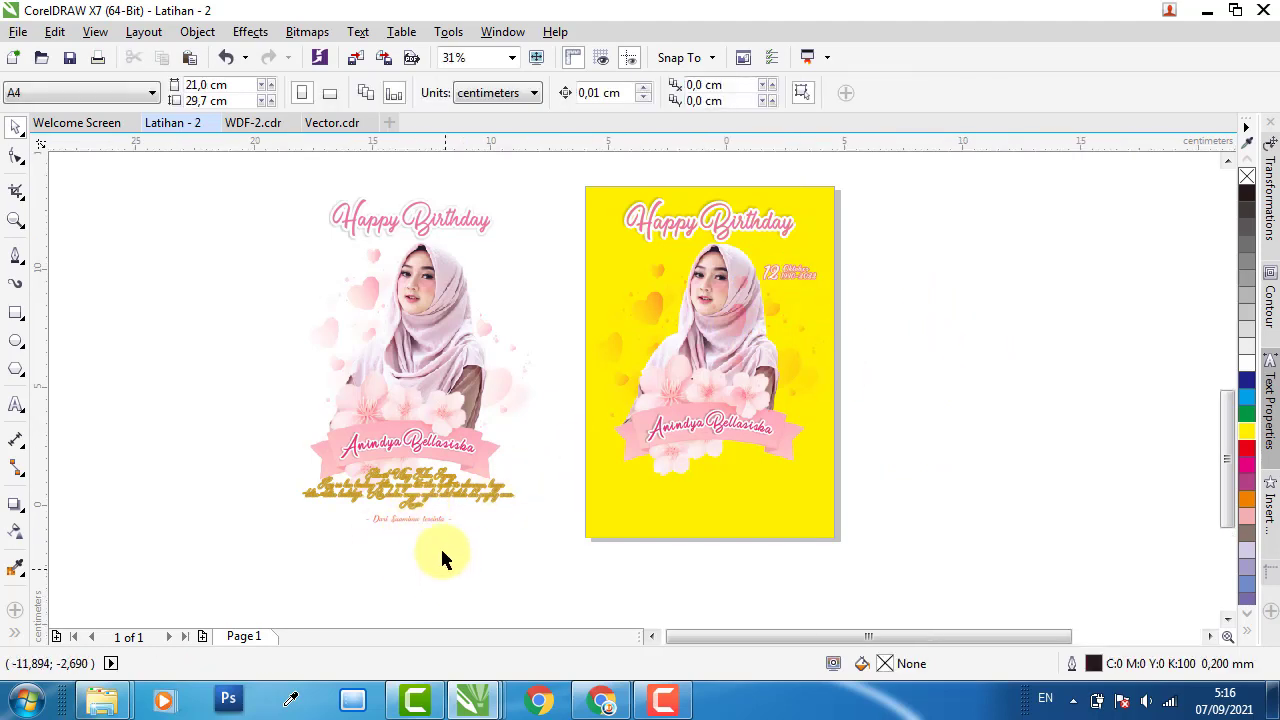
scroll(422, 486, "up", 4)
scroll(371, 380, "up", 2)
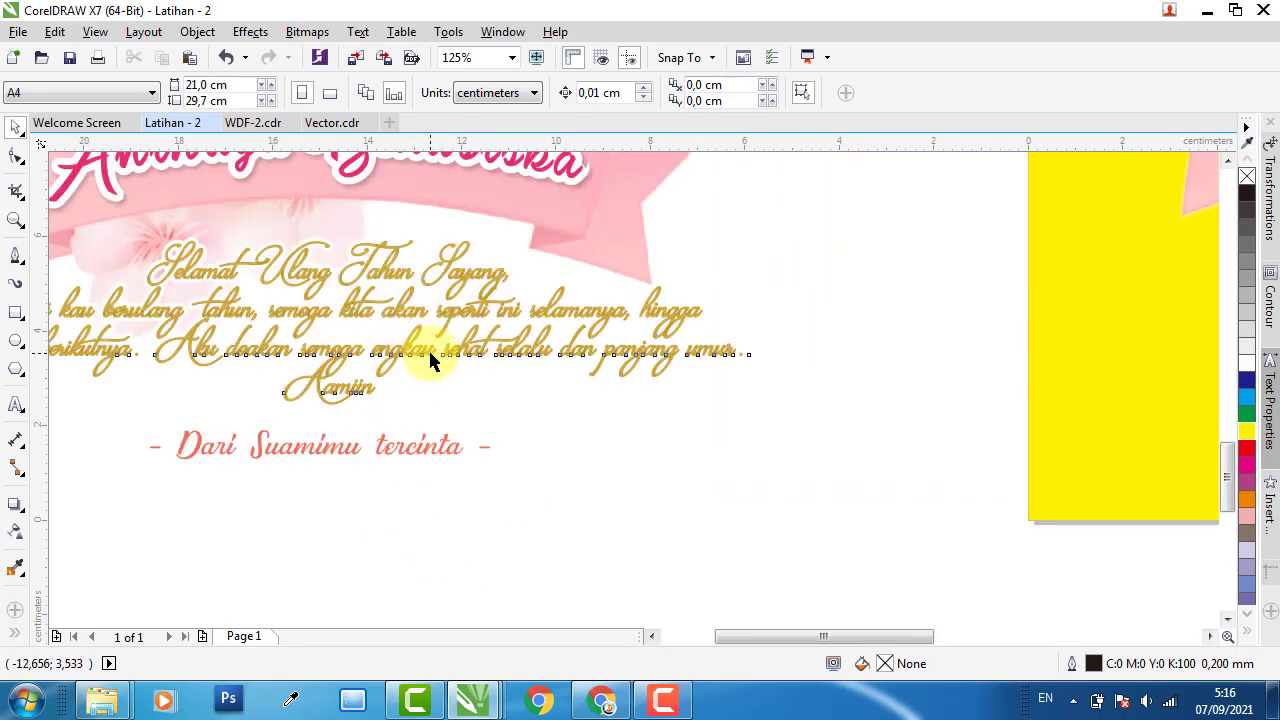
- Copy the gold greeting onto the yellow page, centre it horizontally and nudge it up
left_click(428, 350)
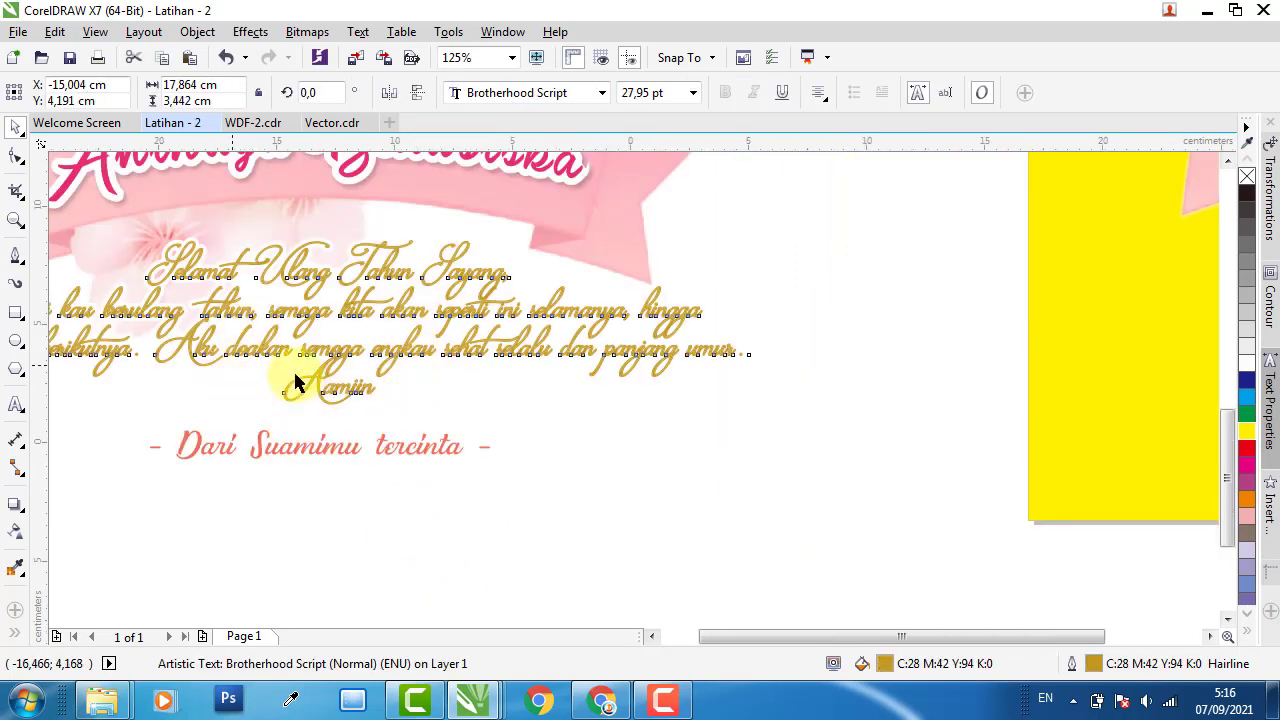
scroll(300, 372, "down", 2)
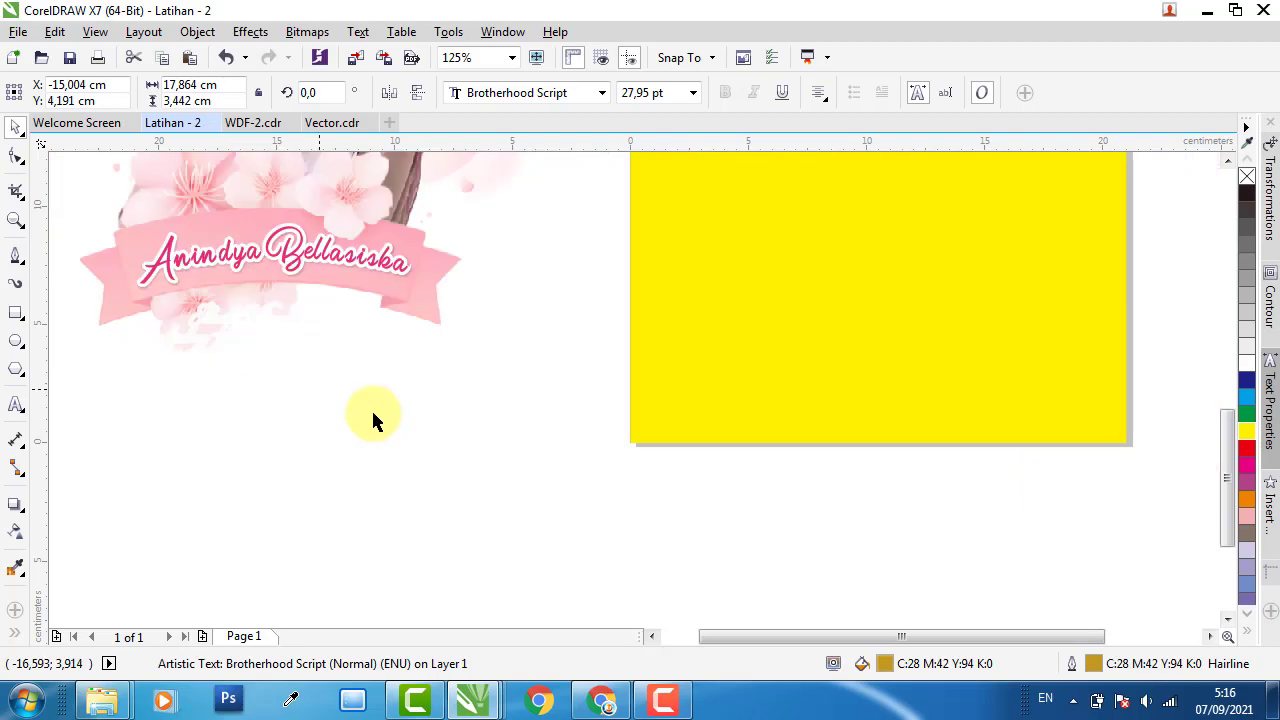
left_click(430, 510)
left_click(300, 363)
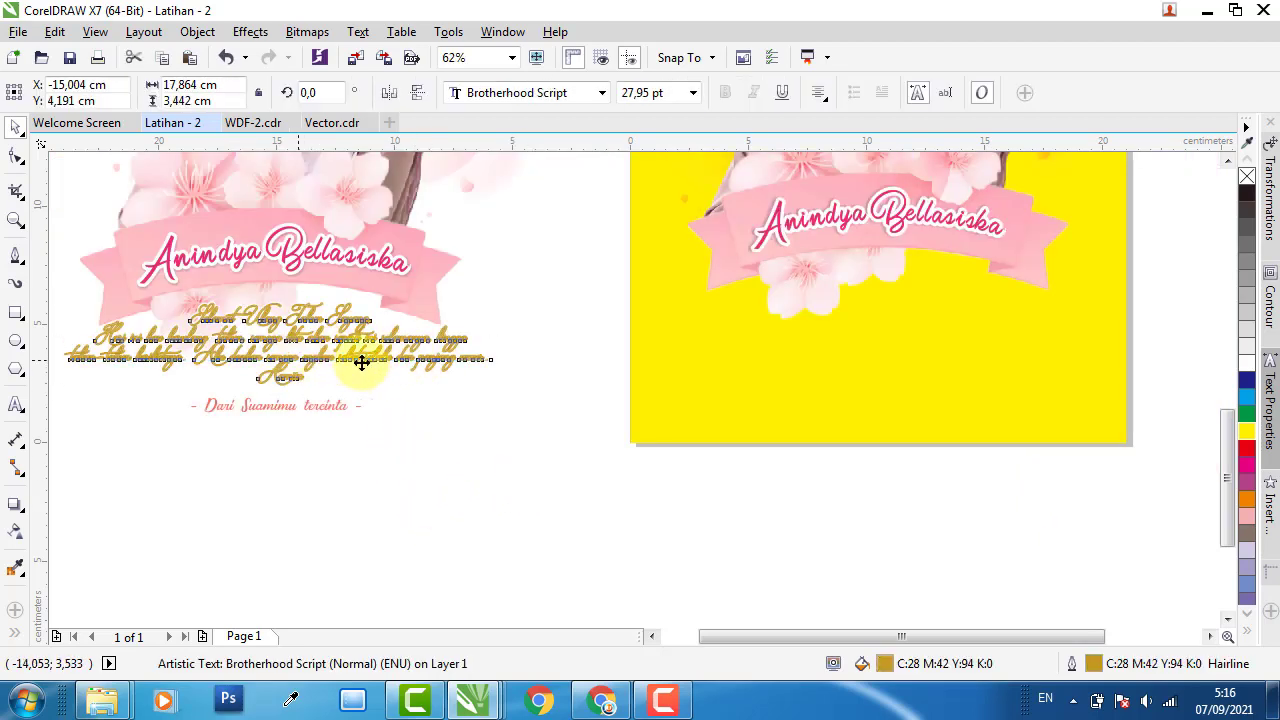
left_click_drag(361, 363, 896, 411)
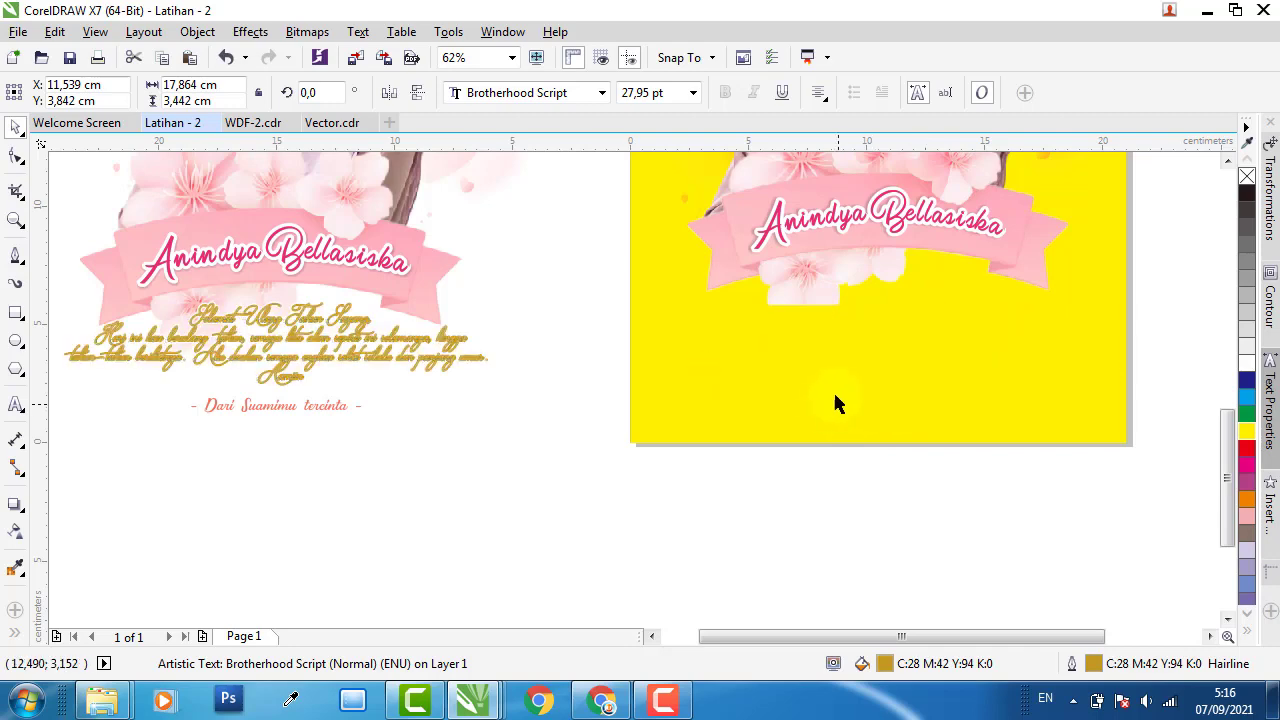
left_click(798, 410, "shift")
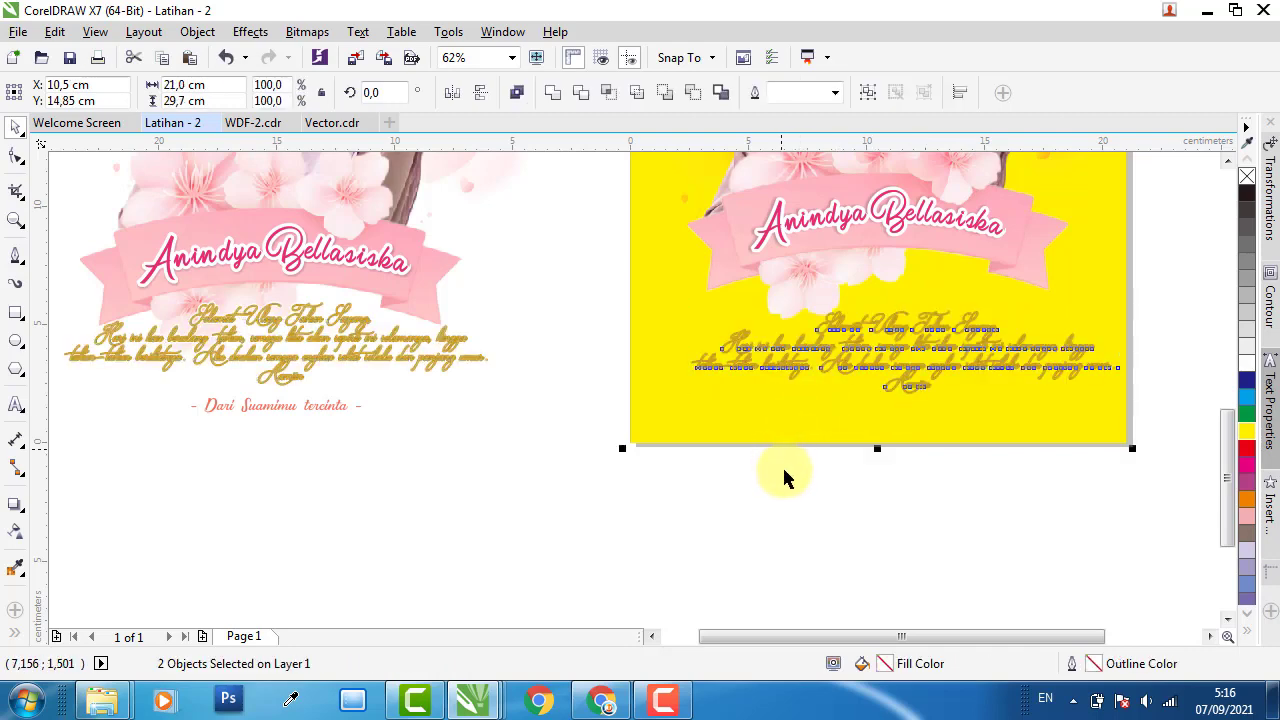
key("e")
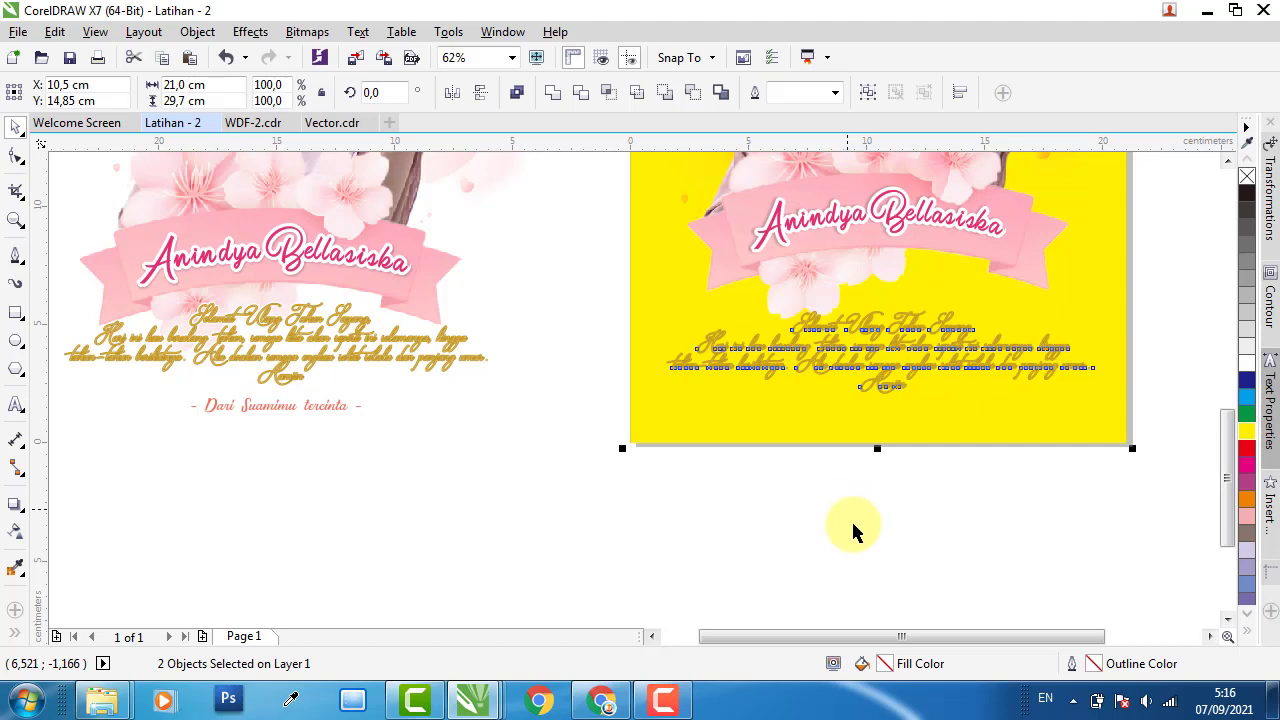
left_click(875, 463)
left_click(903, 330)
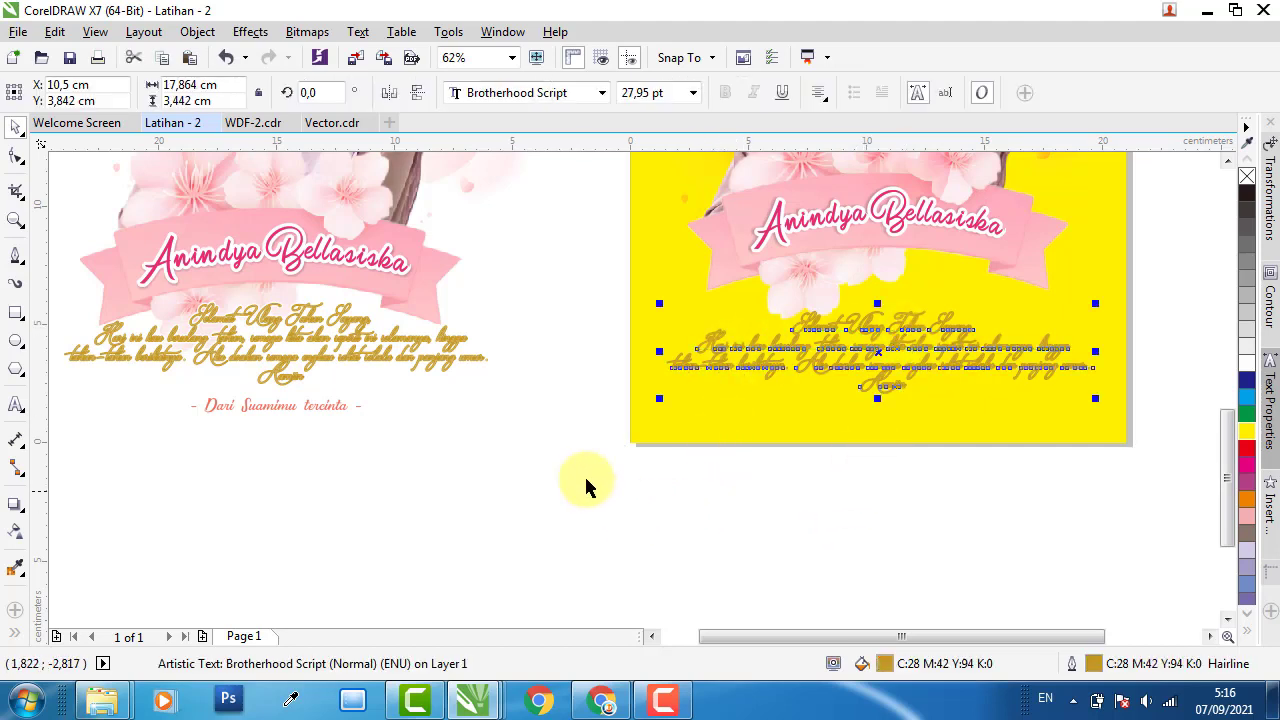
left_click_drag(845, 366, 845, 355)
left_click(468, 408)
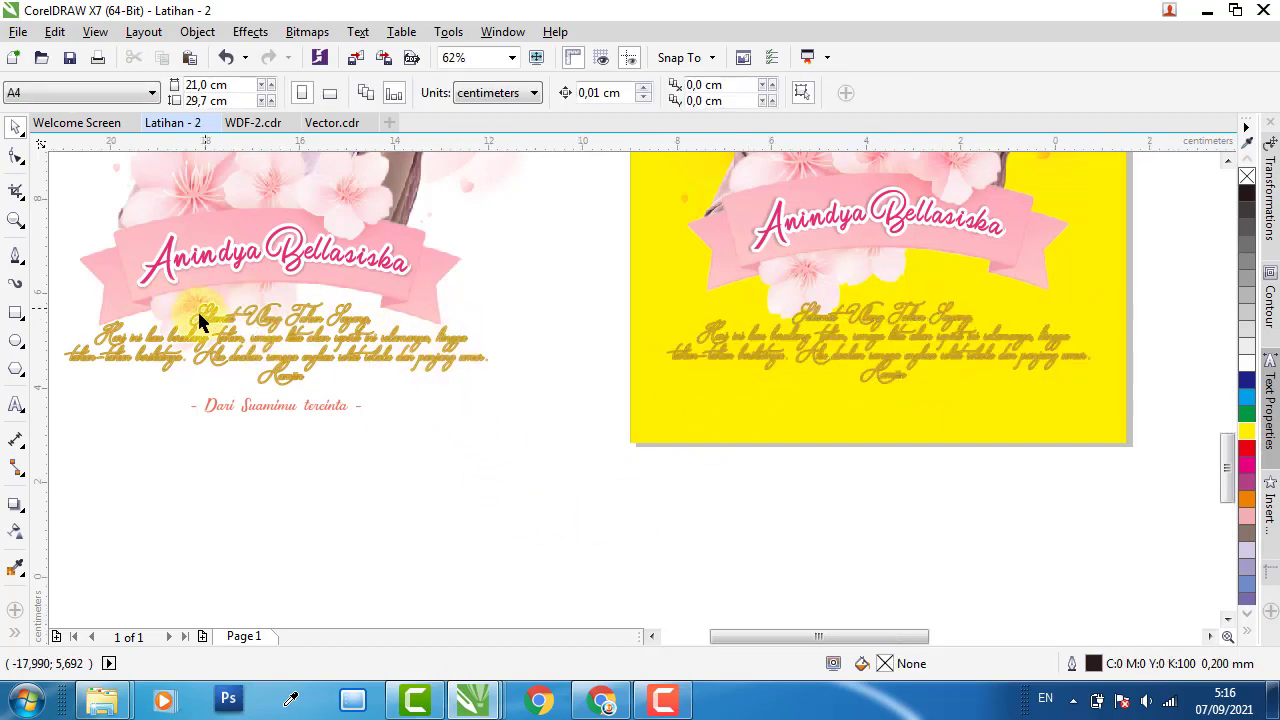
- Undo an accidental flower-image move and drag the white greeting copy onto the yellow page
scroll(198, 315, "up", 4)
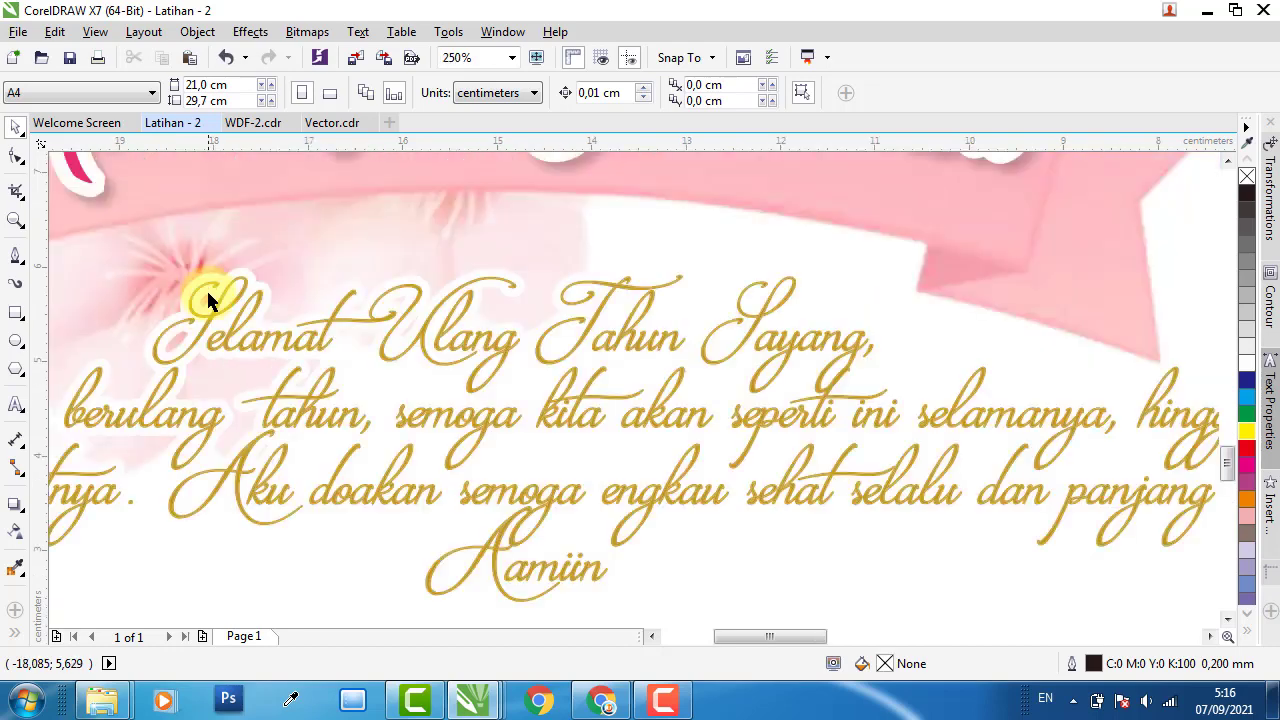
left_click_drag(209, 272, 386, 236)
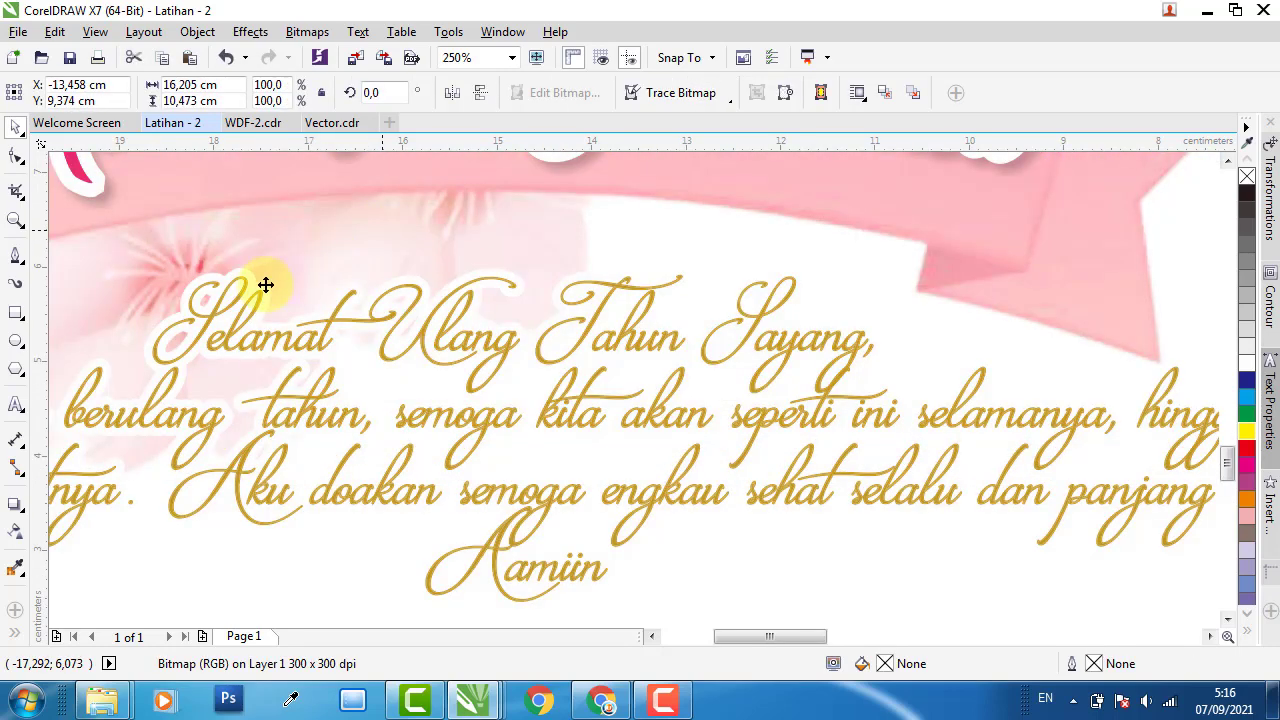
key("ctrl+z")
left_click(218, 322)
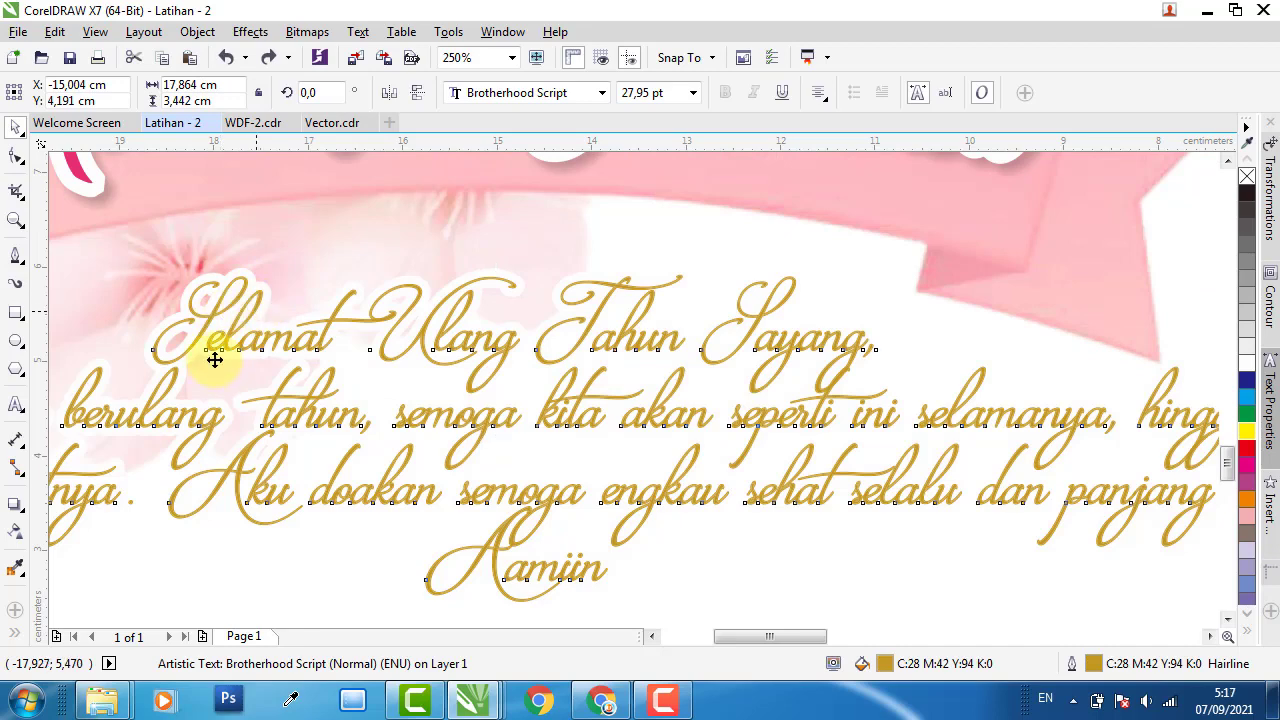
key("ctrl+z")
key("ctrl+shift+z")
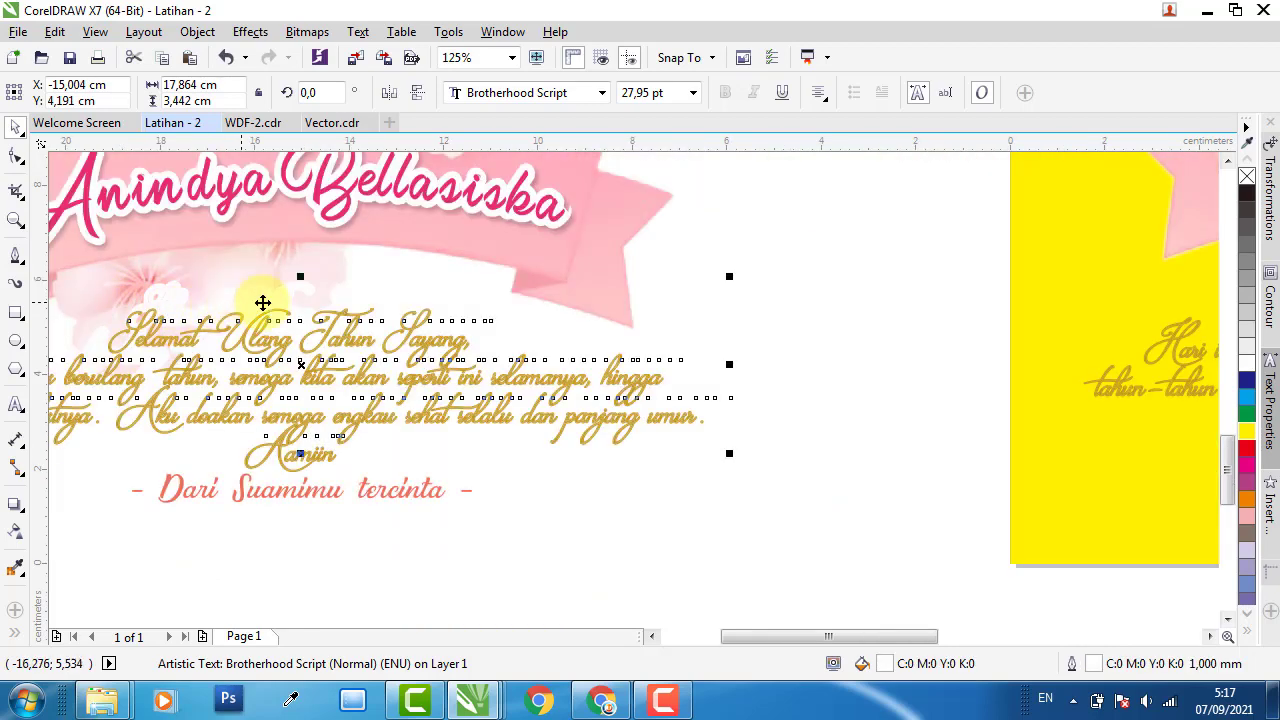
left_click_drag(286, 293, 849, 386)
key("Escape")
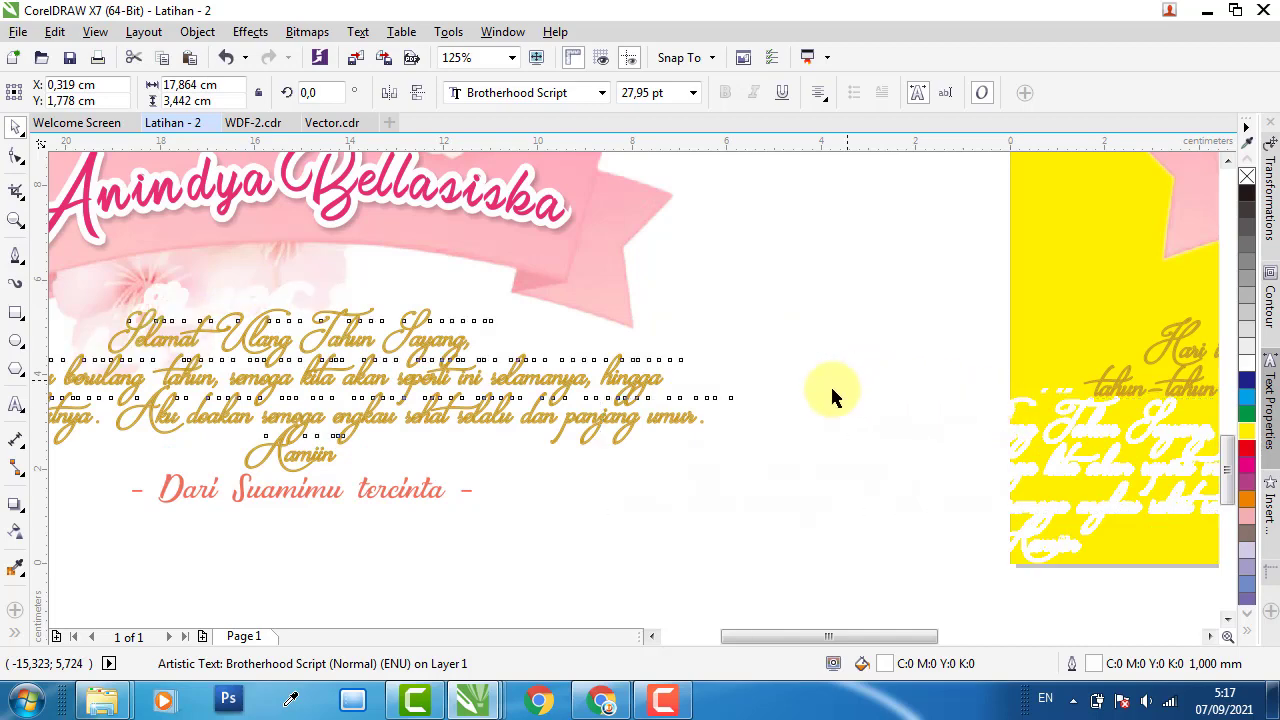
left_click_drag(922, 645, 995, 641)
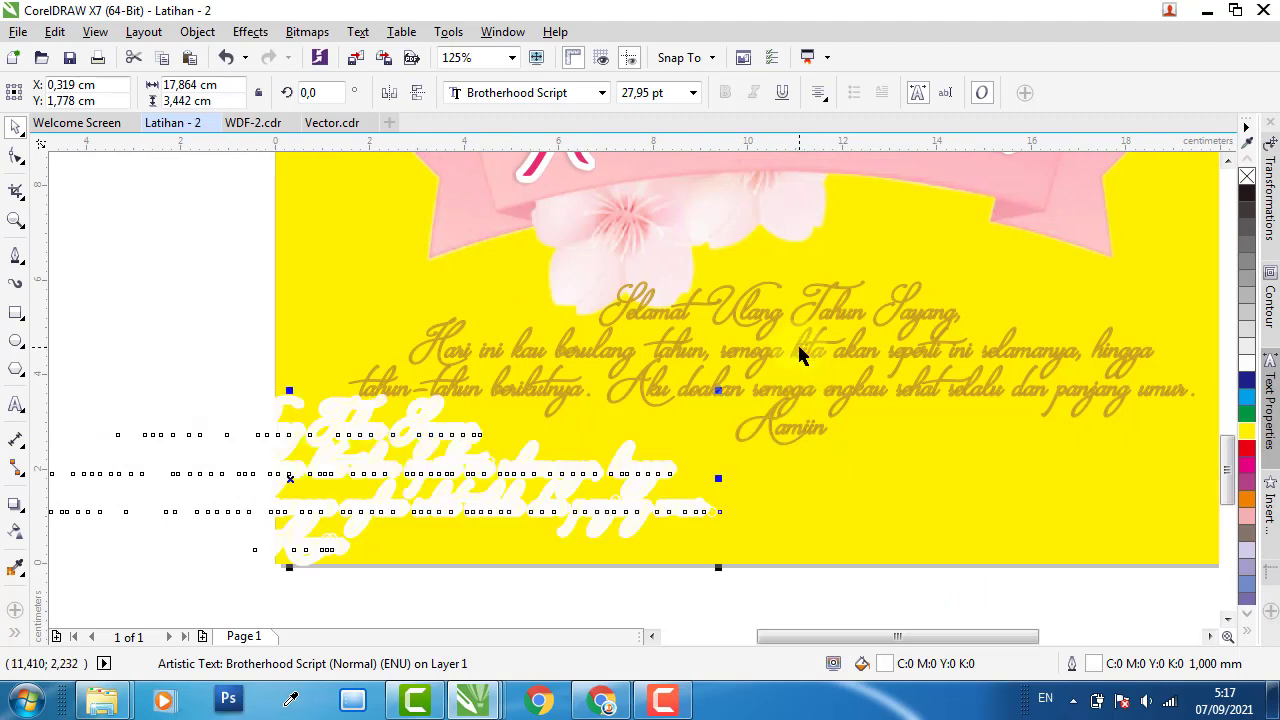
- Centre the white copy on the gold greeting and send it Back One behind it
left_click(734, 352)
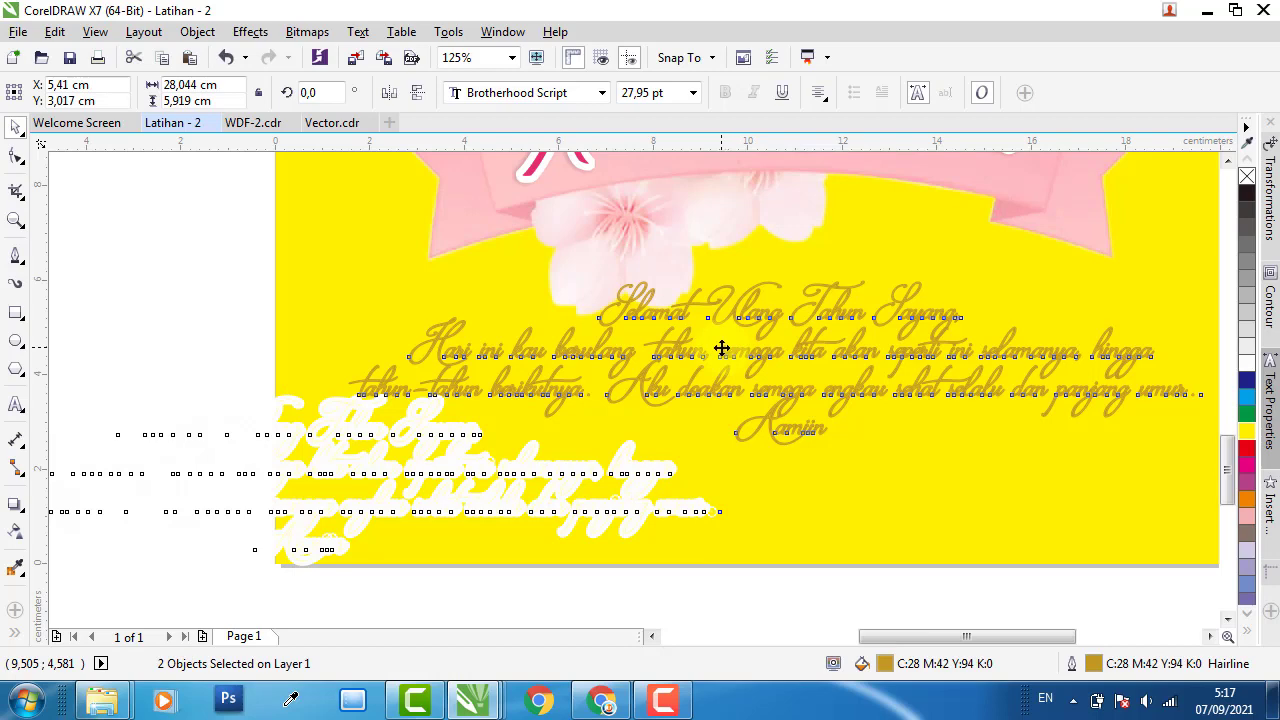
key("c")
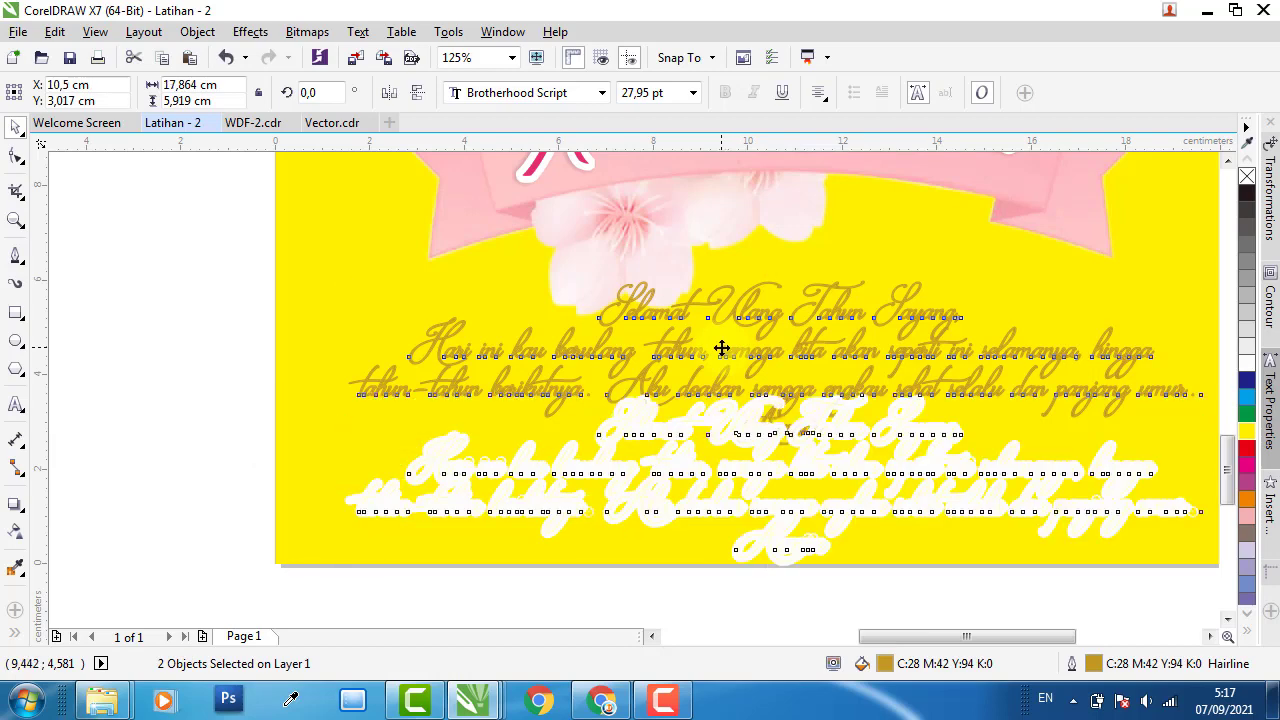
key("e")
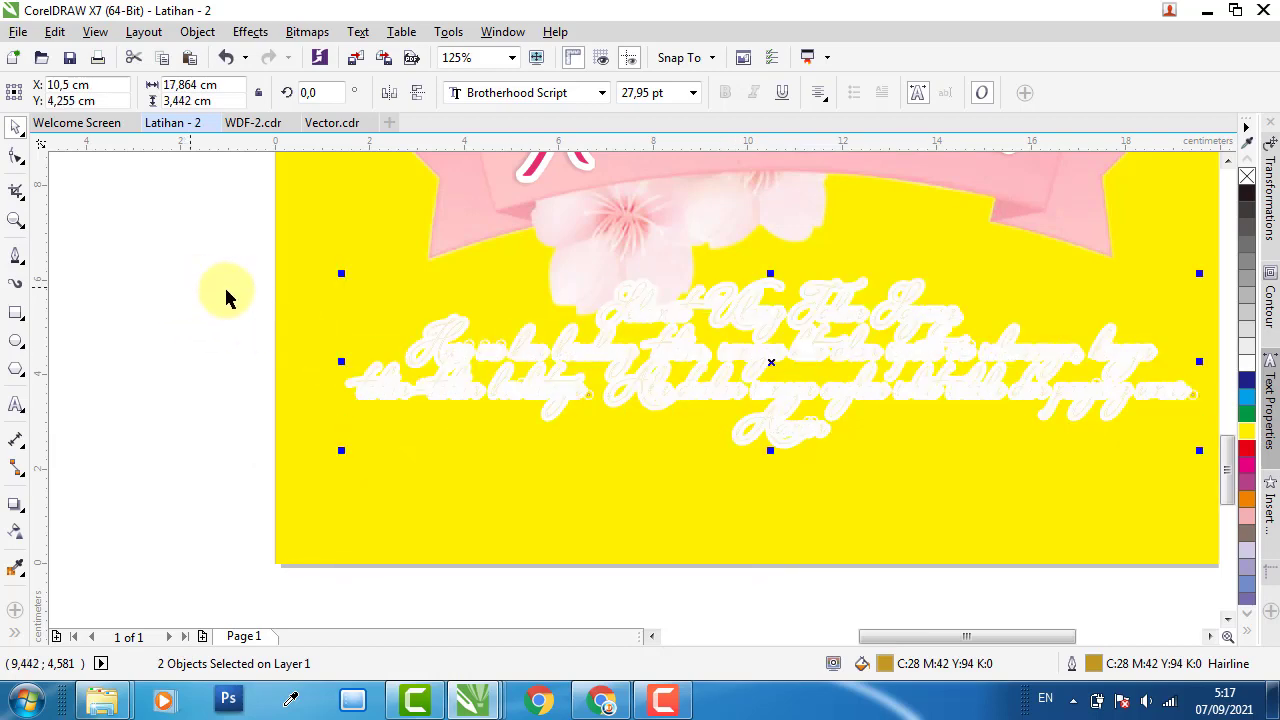
left_click(224, 285)
left_click(575, 345)
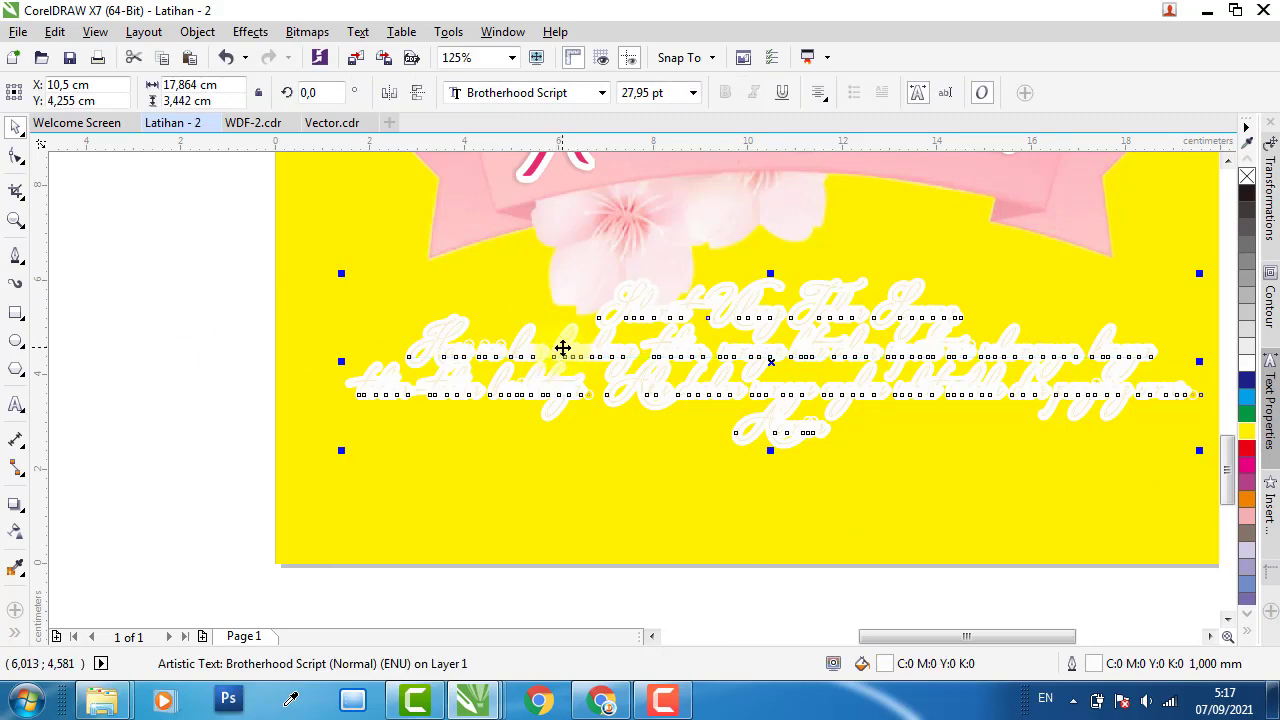
right_click(563, 347)
mouse_move(651, 500)
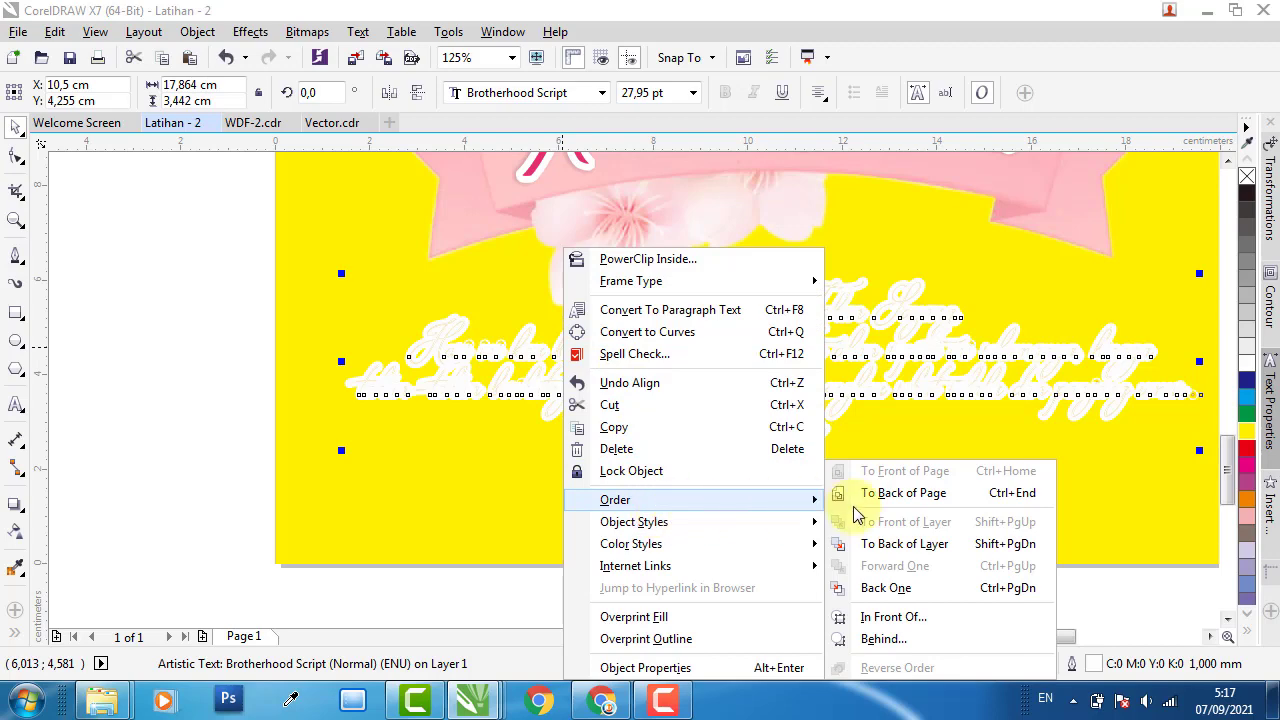
left_click(886, 588)
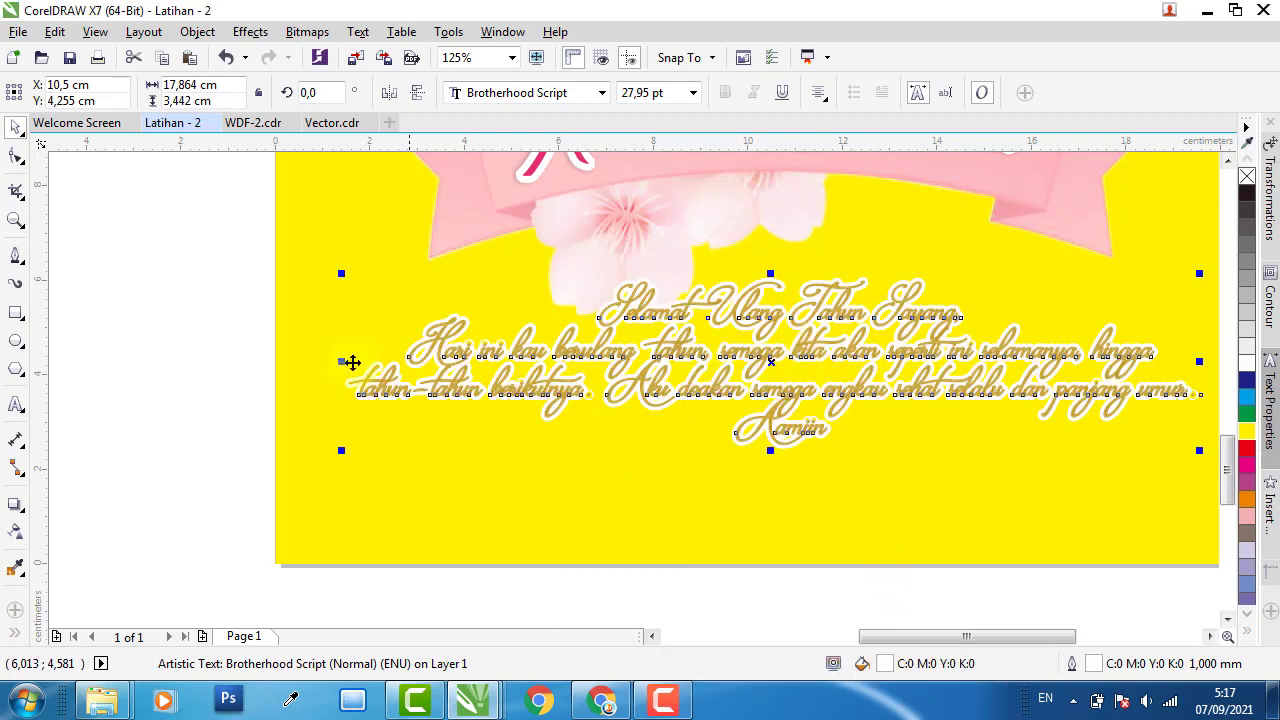
left_click(190, 350)
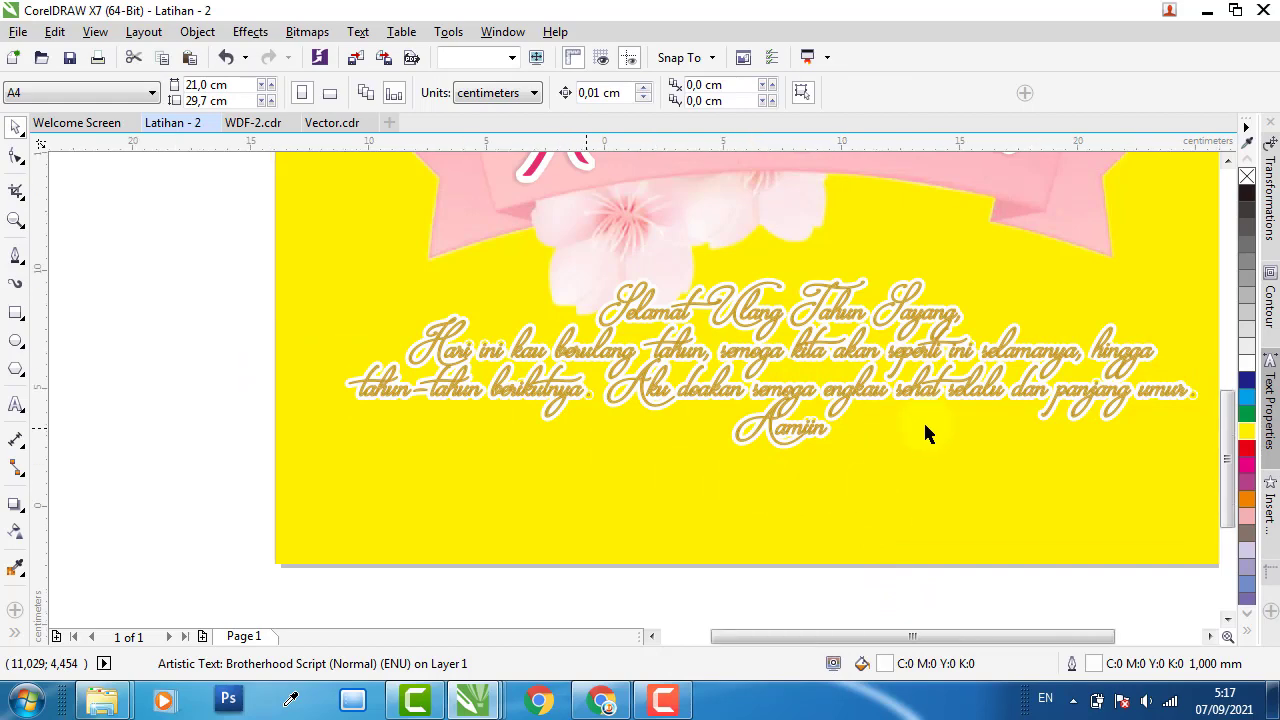
scroll(923, 420, "down", 1)
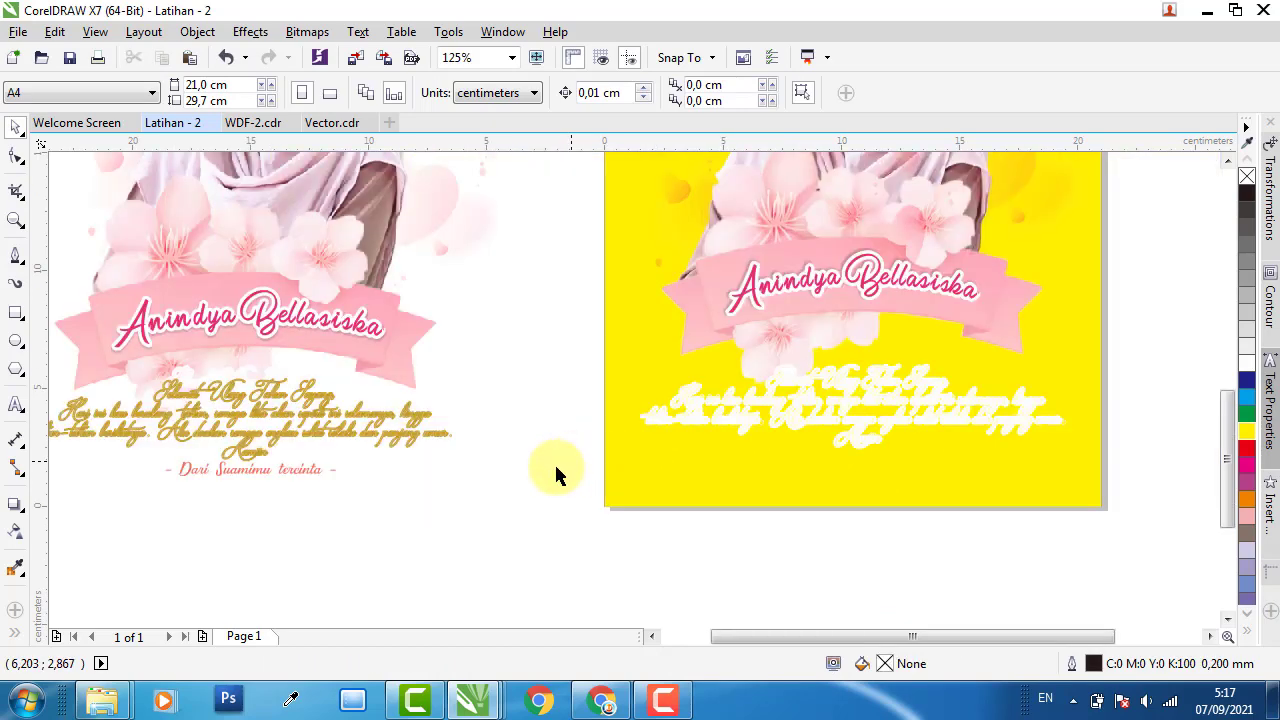
- Move the '- Dari Suamimu tercinta -' line to the page bottom, centre it, and undo the yellow background
left_click_drag(214, 474, 857, 490)
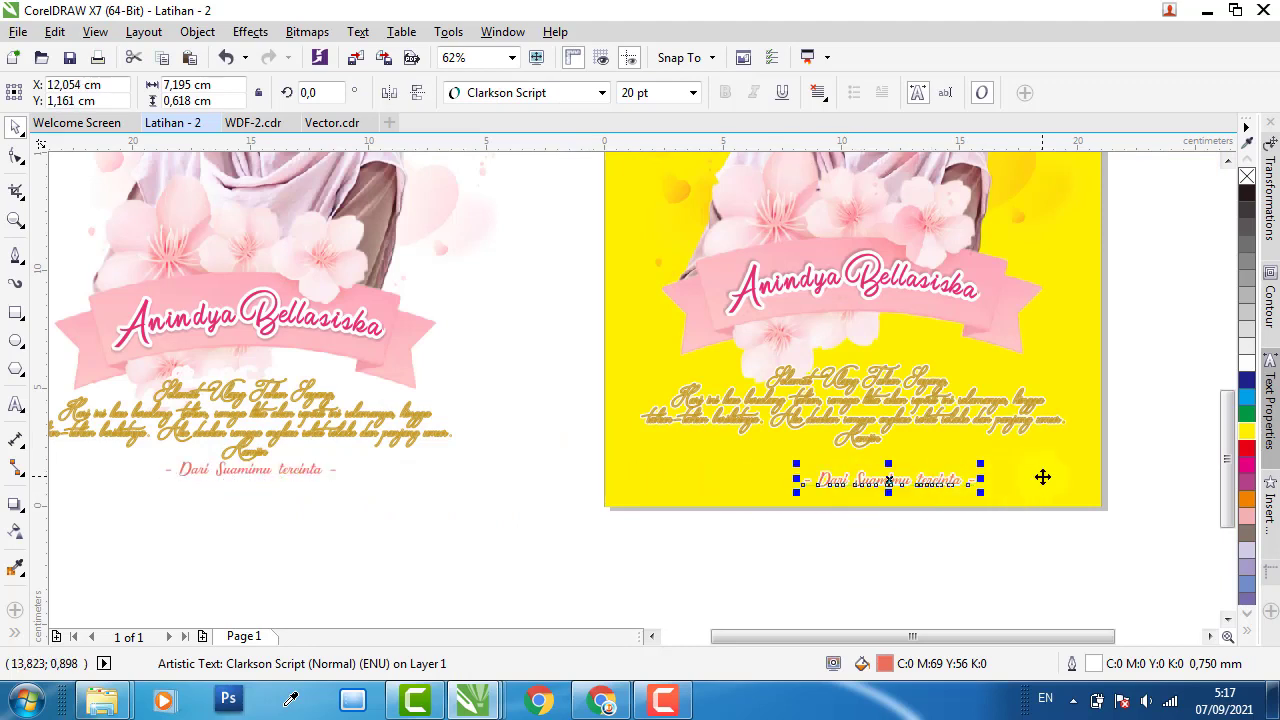
left_click(1043, 477, "shift")
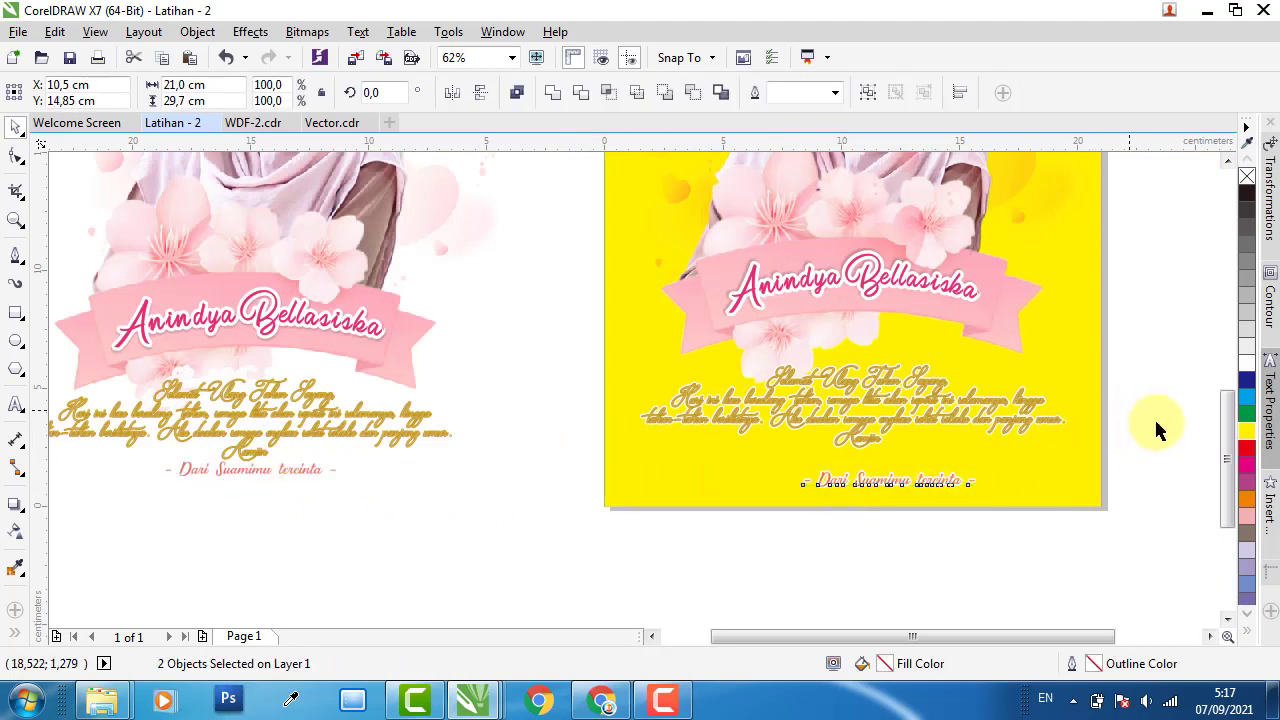
key("c")
key("Escape")
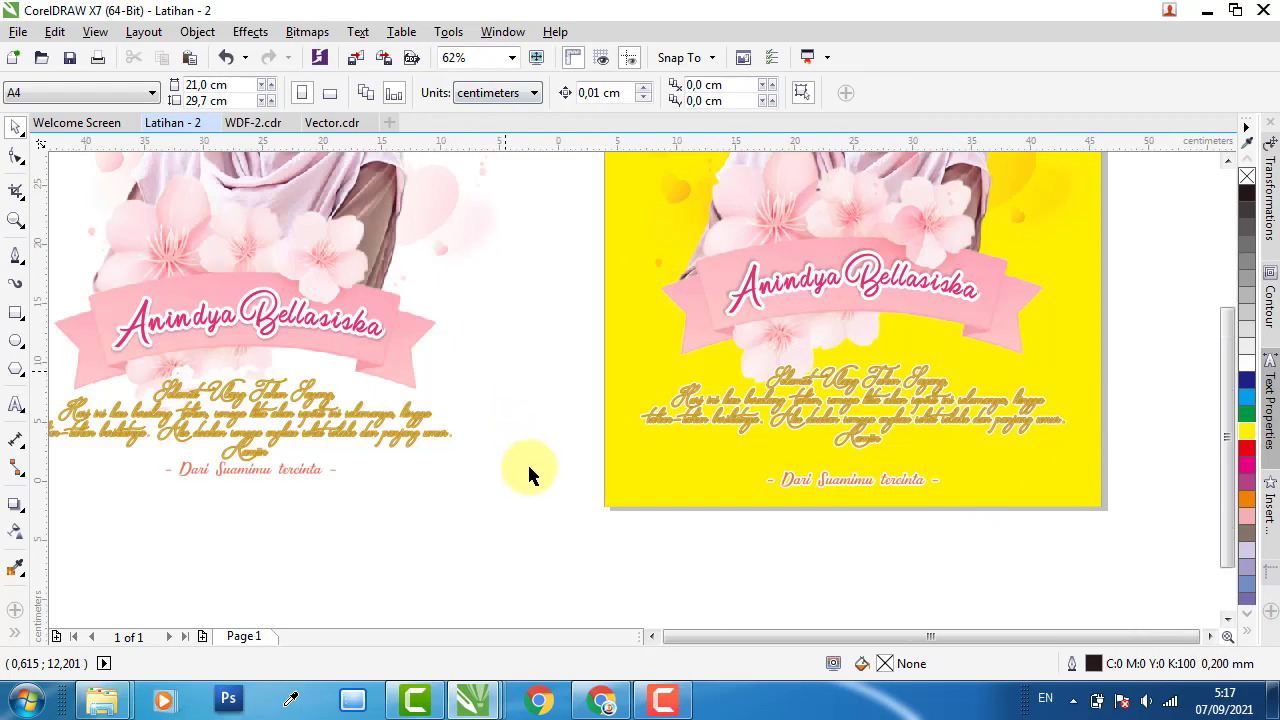
scroll(537, 480, "down", 2)
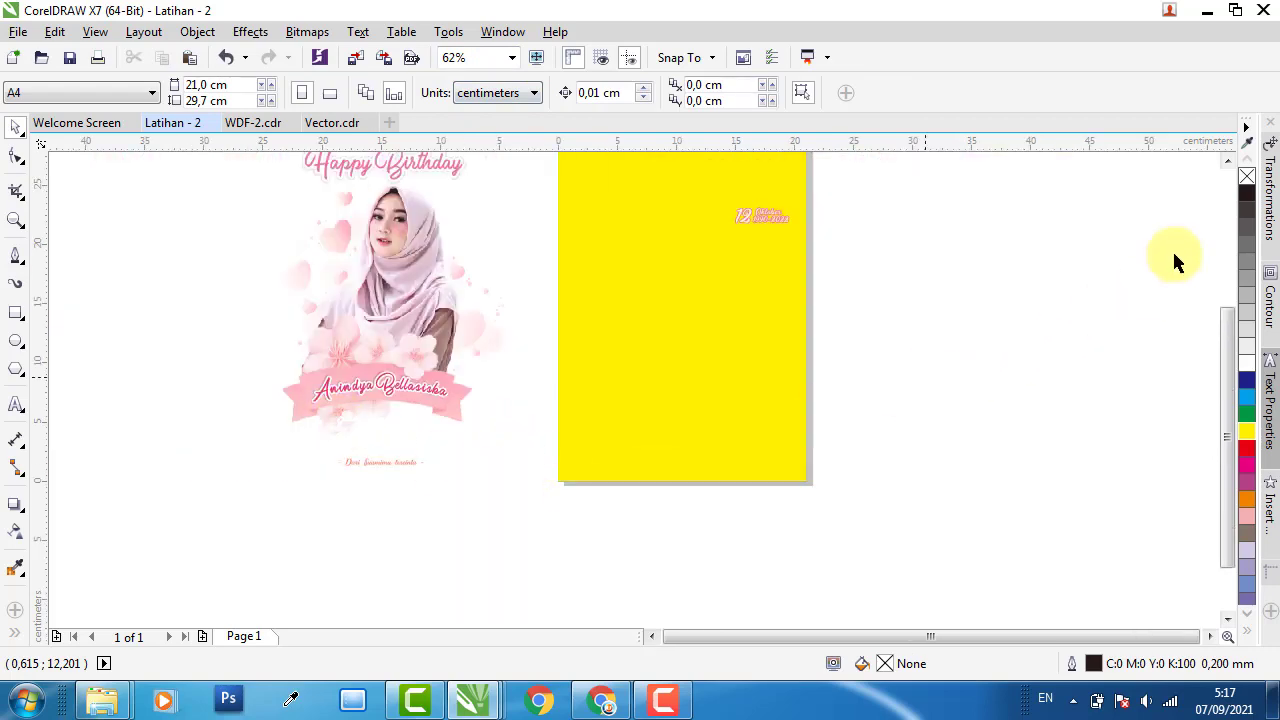
scroll(1232, 170, "up", 1)
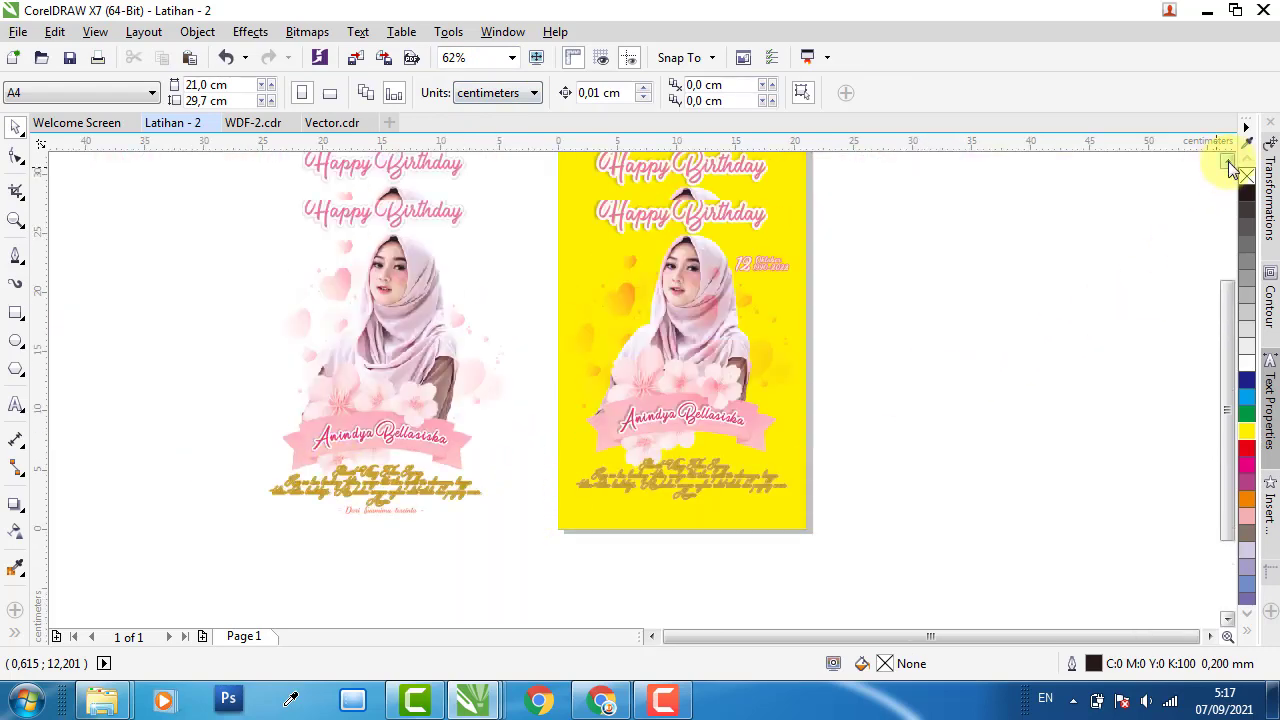
scroll(808, 210, "up", 1)
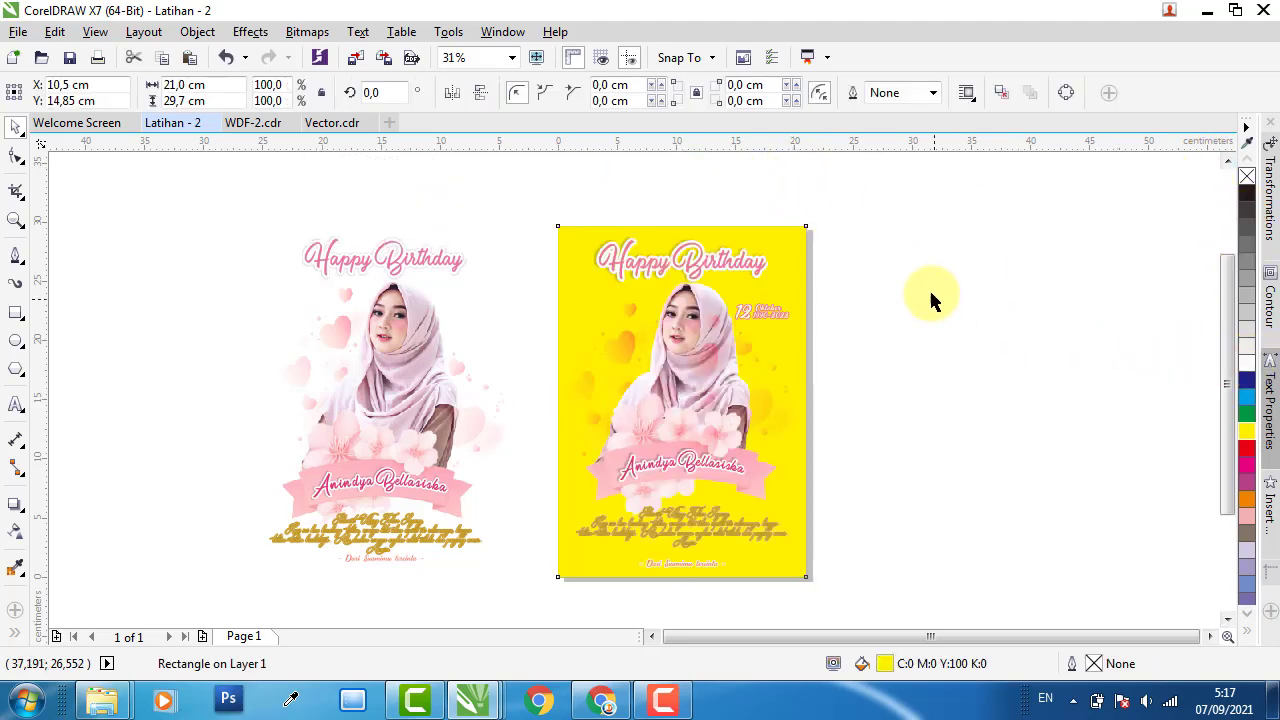
key("ctrl+z")
- Delete the spare design beside the page and zoom to fit the whole page
left_click(902, 279)
left_click_drag(893, 212, 520, 596)
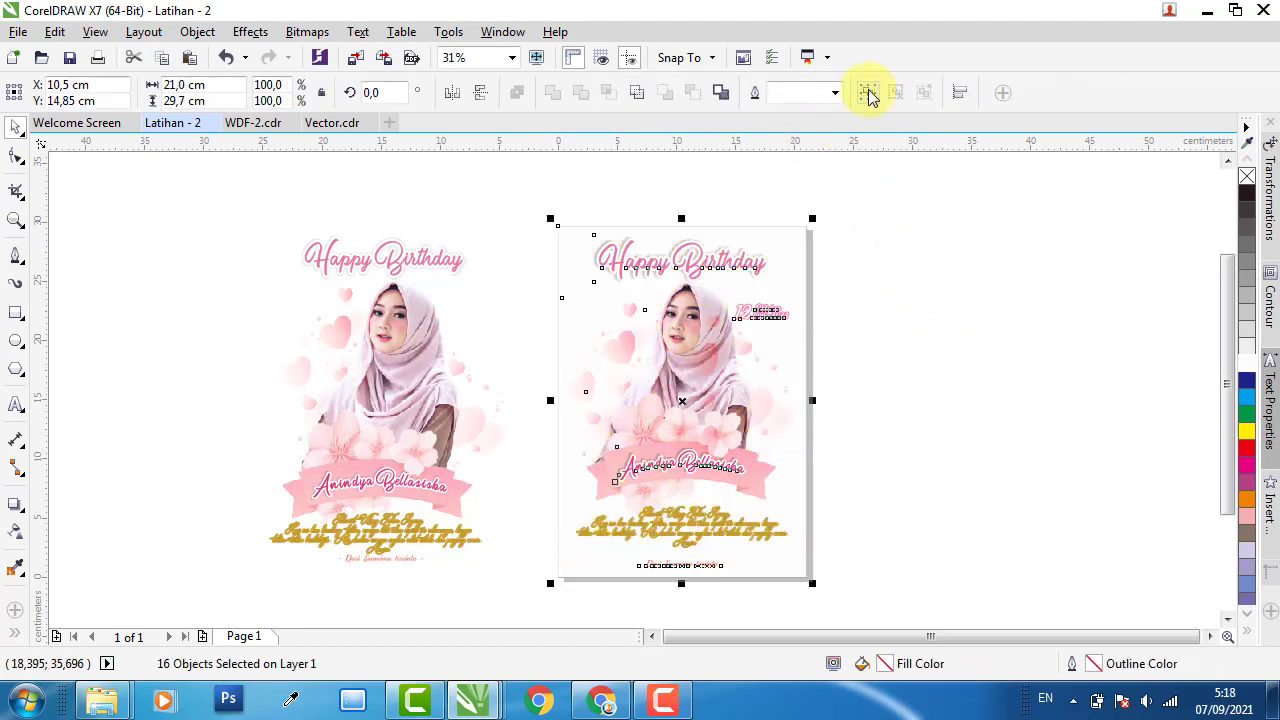
left_click_drag(218, 183, 524, 590)
key("Delete")
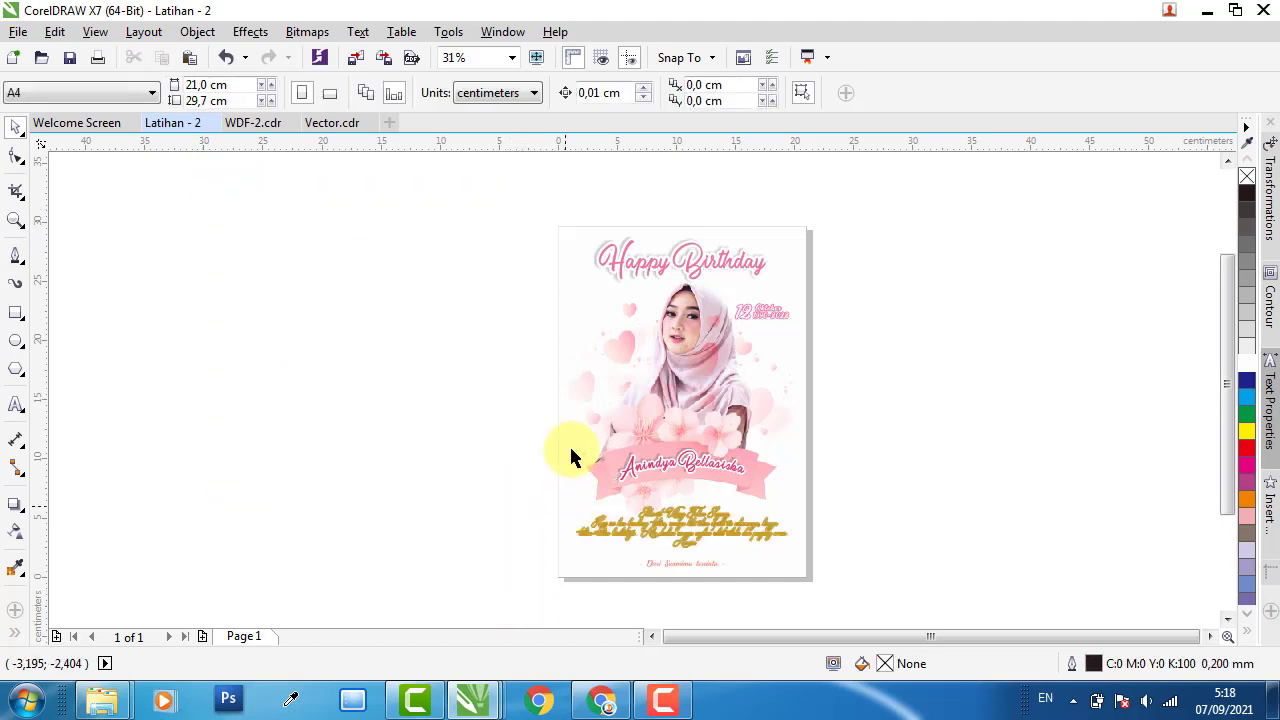
left_click(511, 57)
left_click(487, 90)
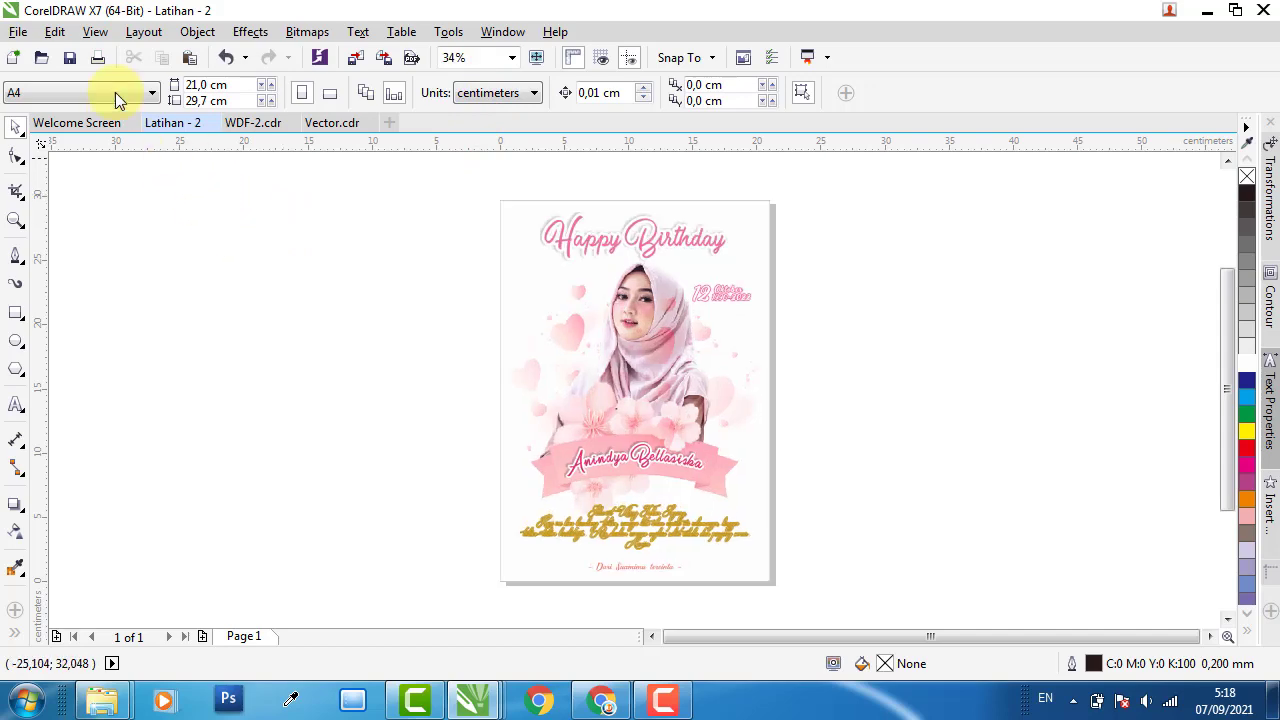
- Start Save As with the Desktop as the save location
left_click(20, 32)
left_click(70, 215)
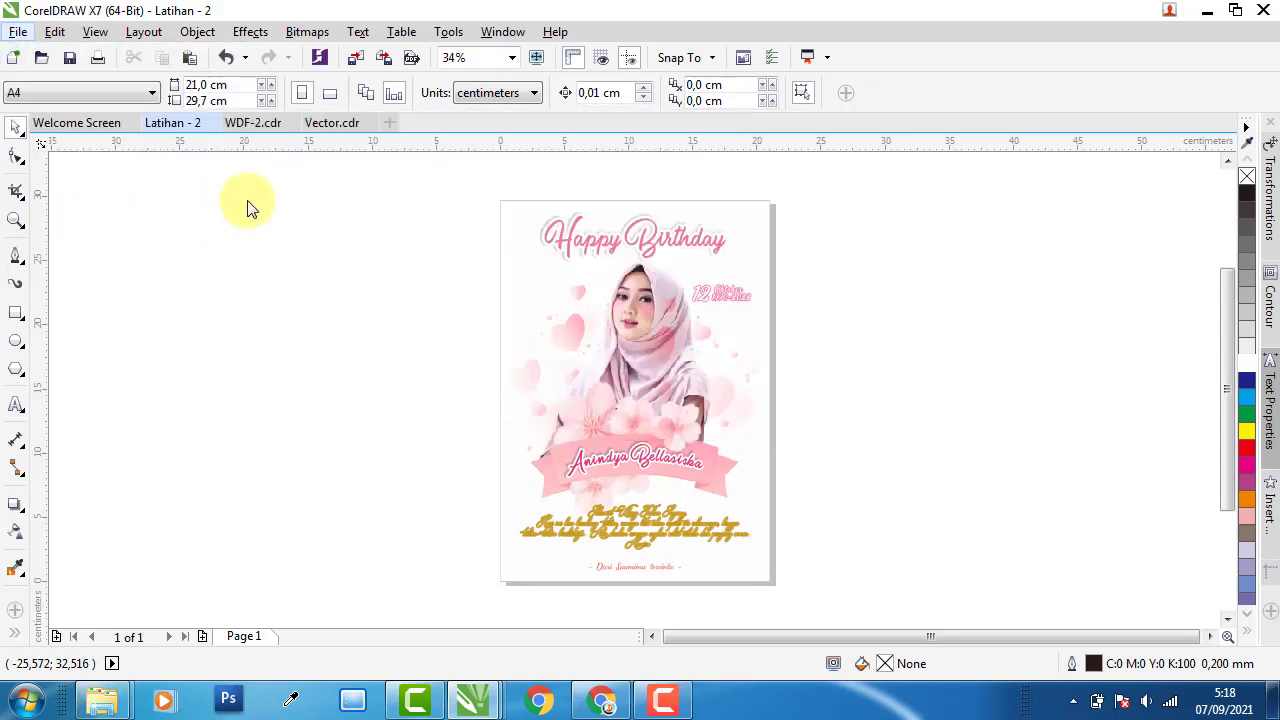
left_click(271, 170)
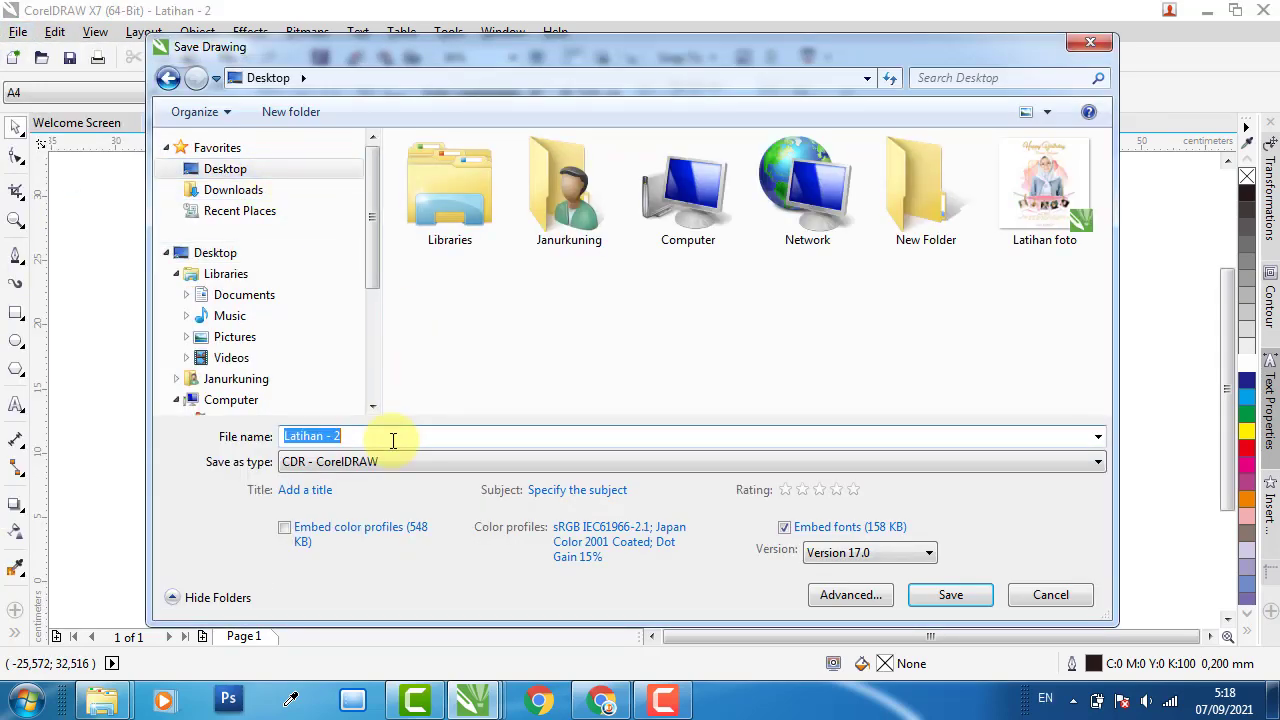
- Save the card as Latihan - 2 on the Desktop and export it there as a 300 dpi JPEG
left_click(958, 596)
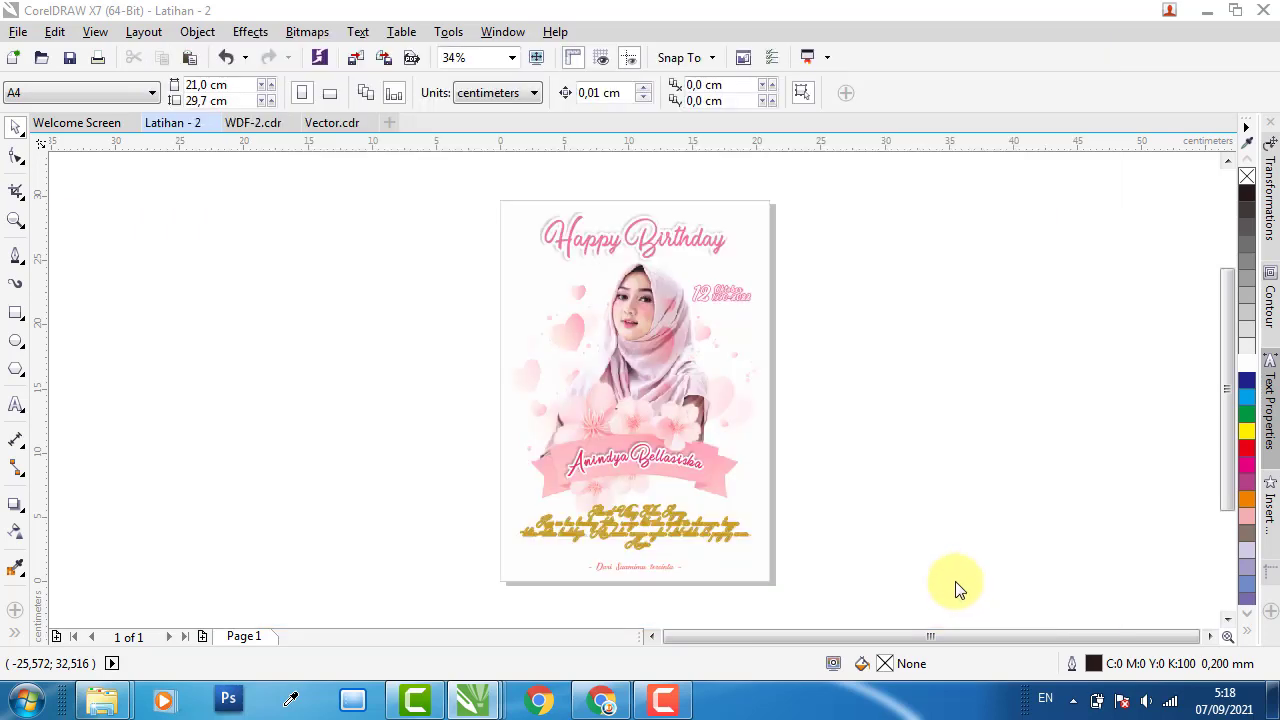
left_click(385, 60)
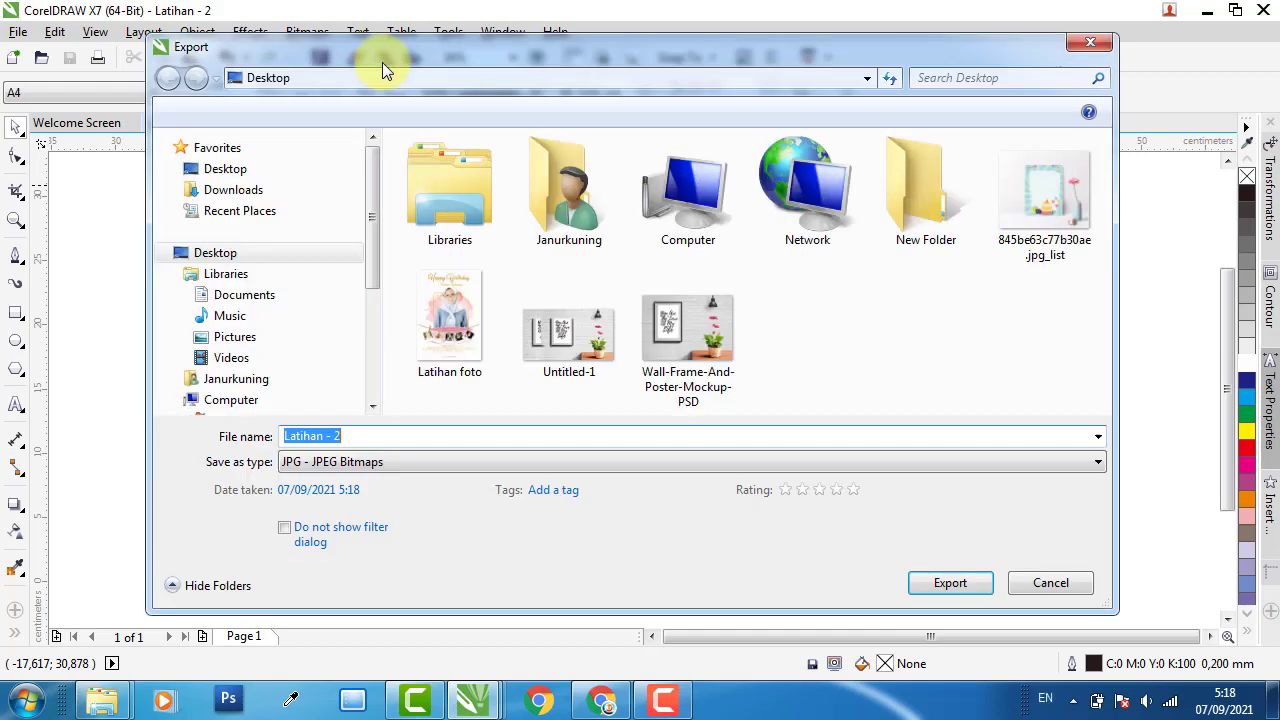
left_click(268, 170)
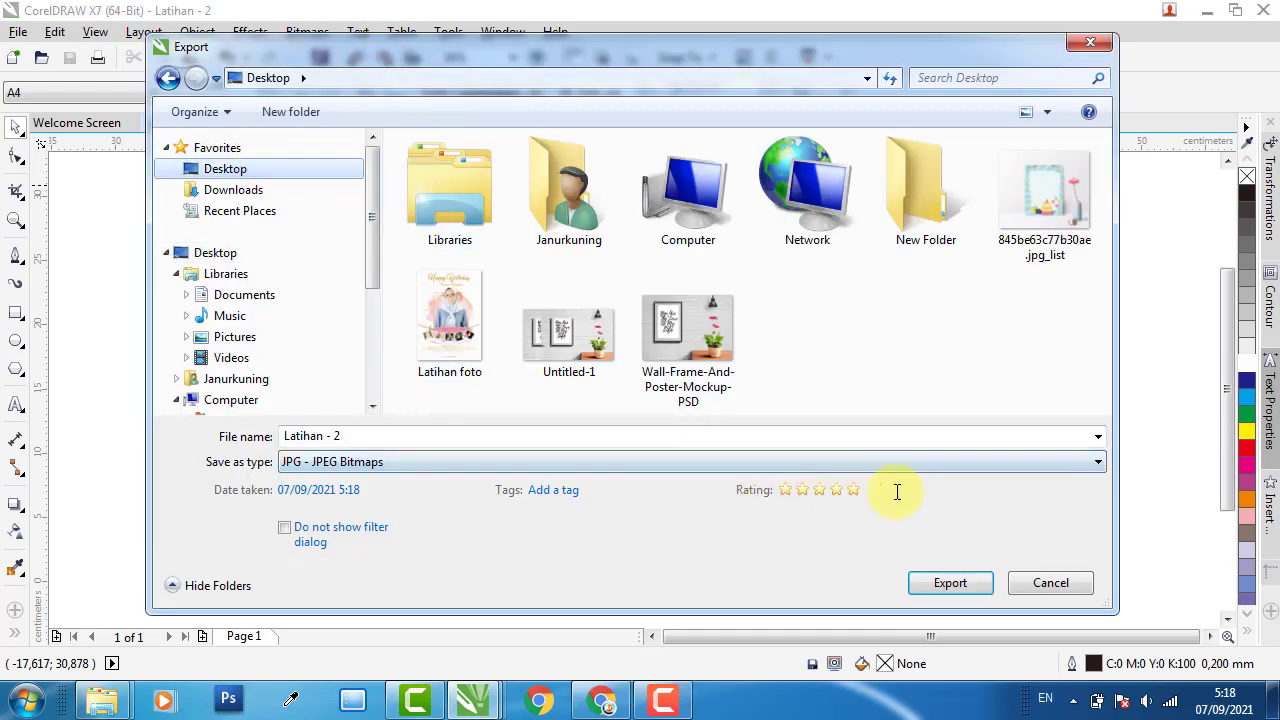
left_click(913, 461)
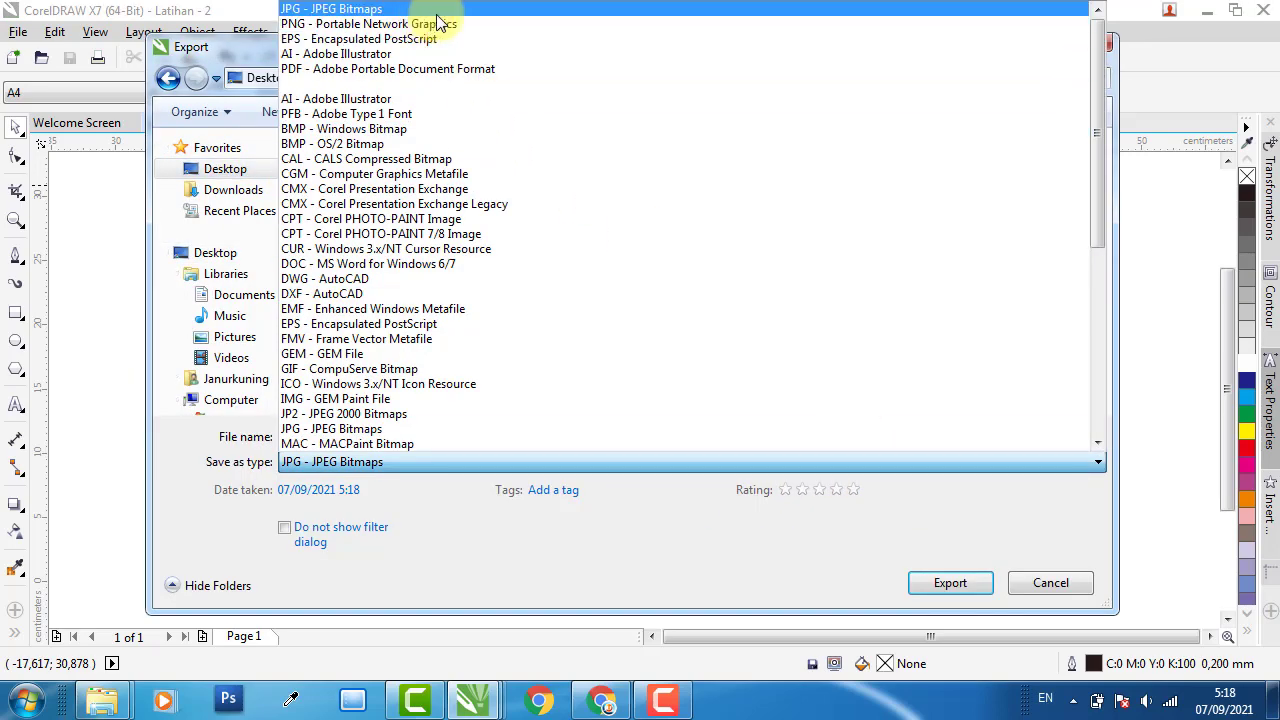
left_click(437, 10)
left_click(951, 582)
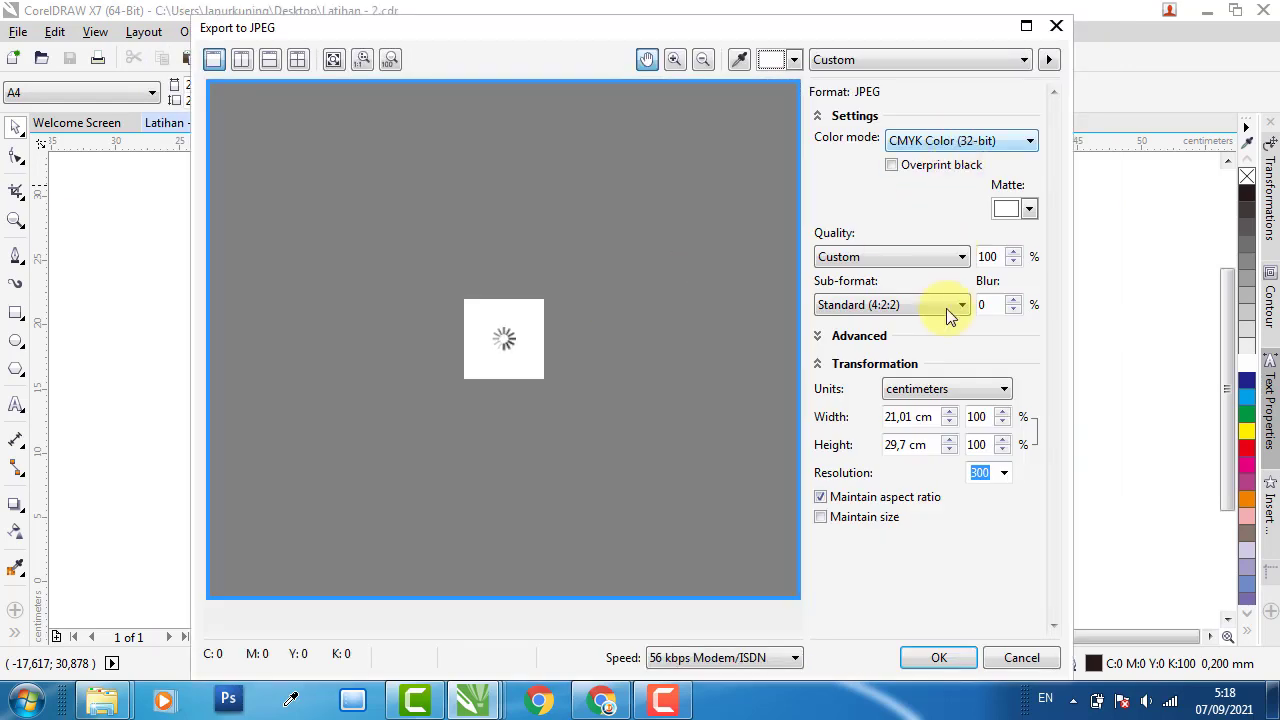
left_click(940, 658)
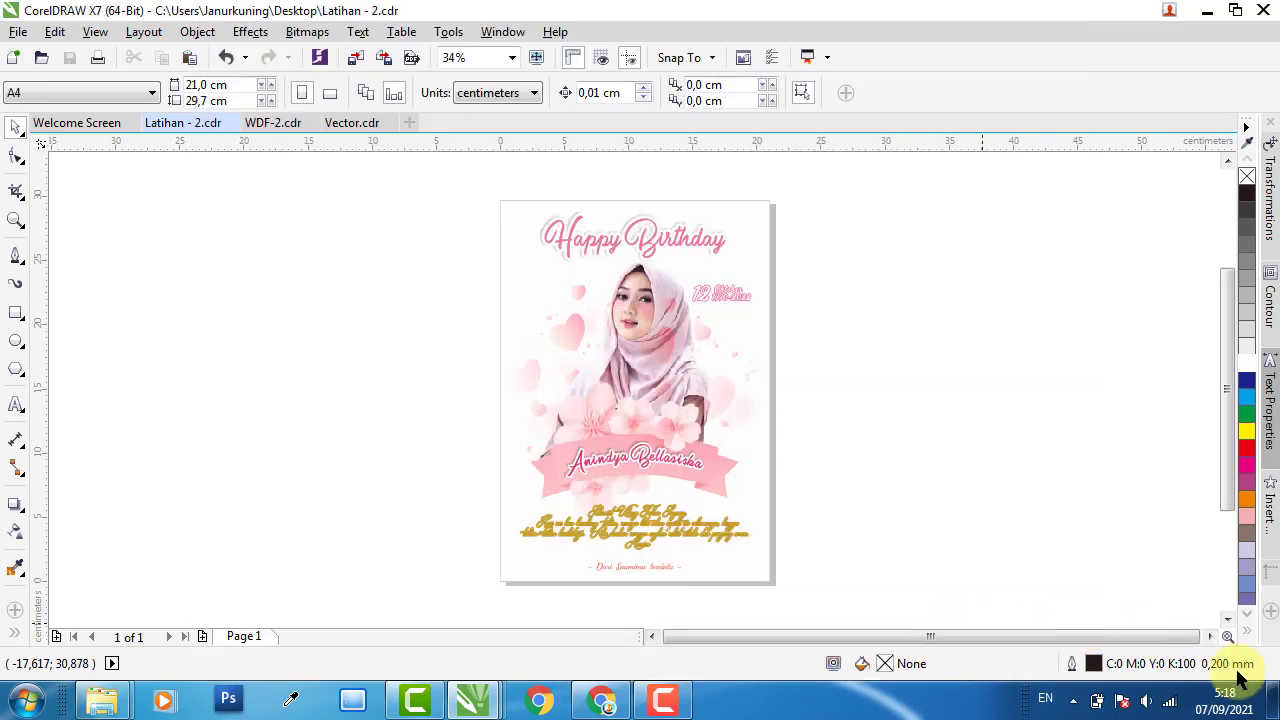
- Minimise everything to show the Windows desktop
left_click(1272, 703)
left_click(1272, 703)
key("super+d")
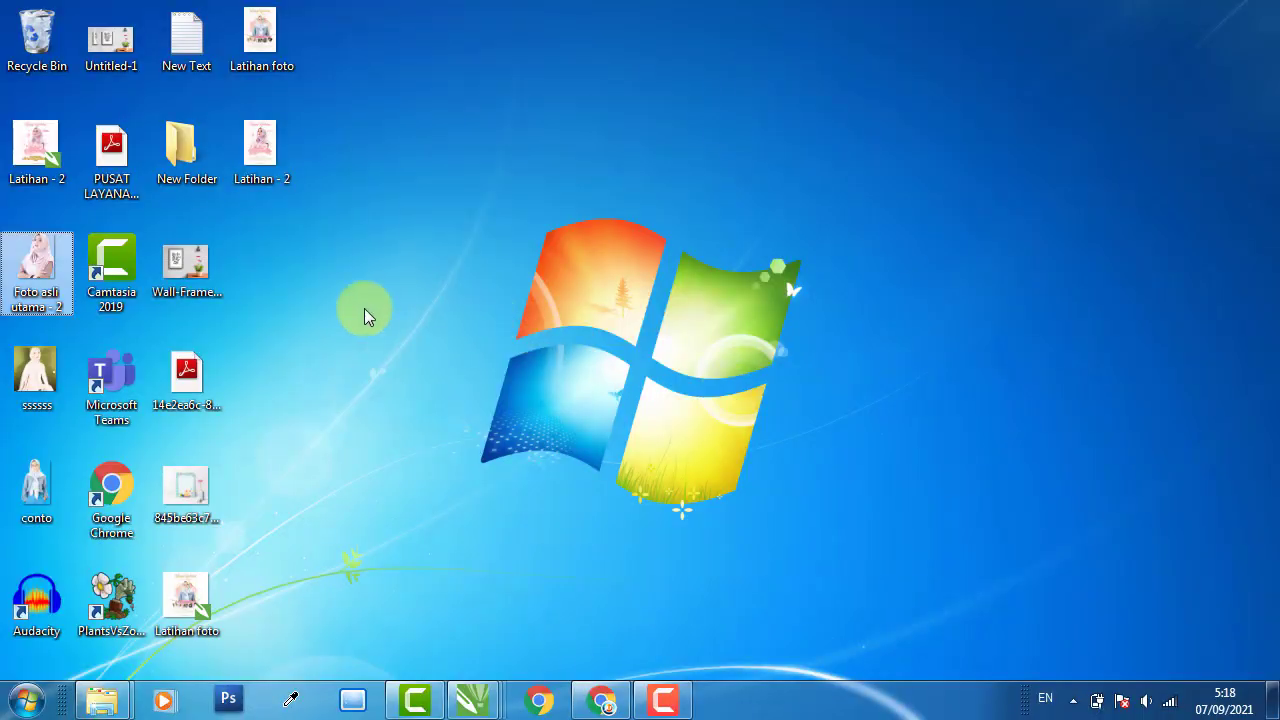
- View the exported Latihan - 2 JPEG, then the WDF-2 mockup from the 12. Walldecor folder
double_click(262, 150)
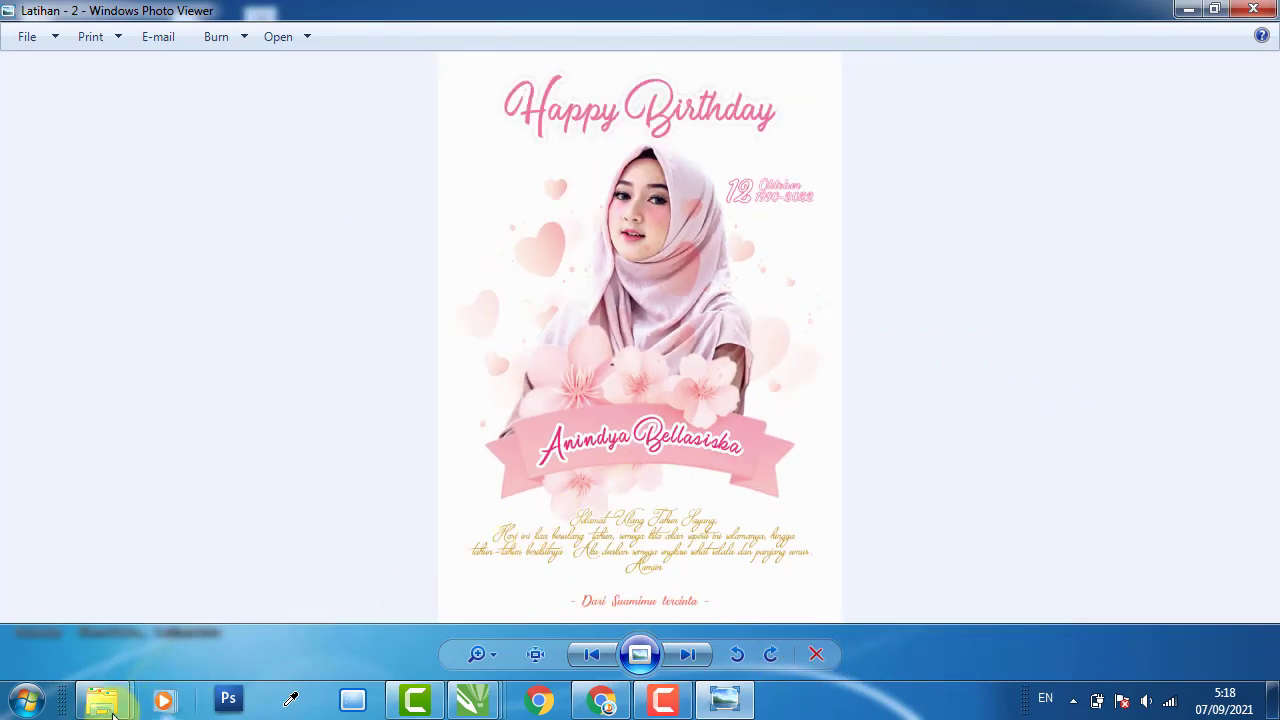
mouse_move(101, 700)
left_click(154, 584)
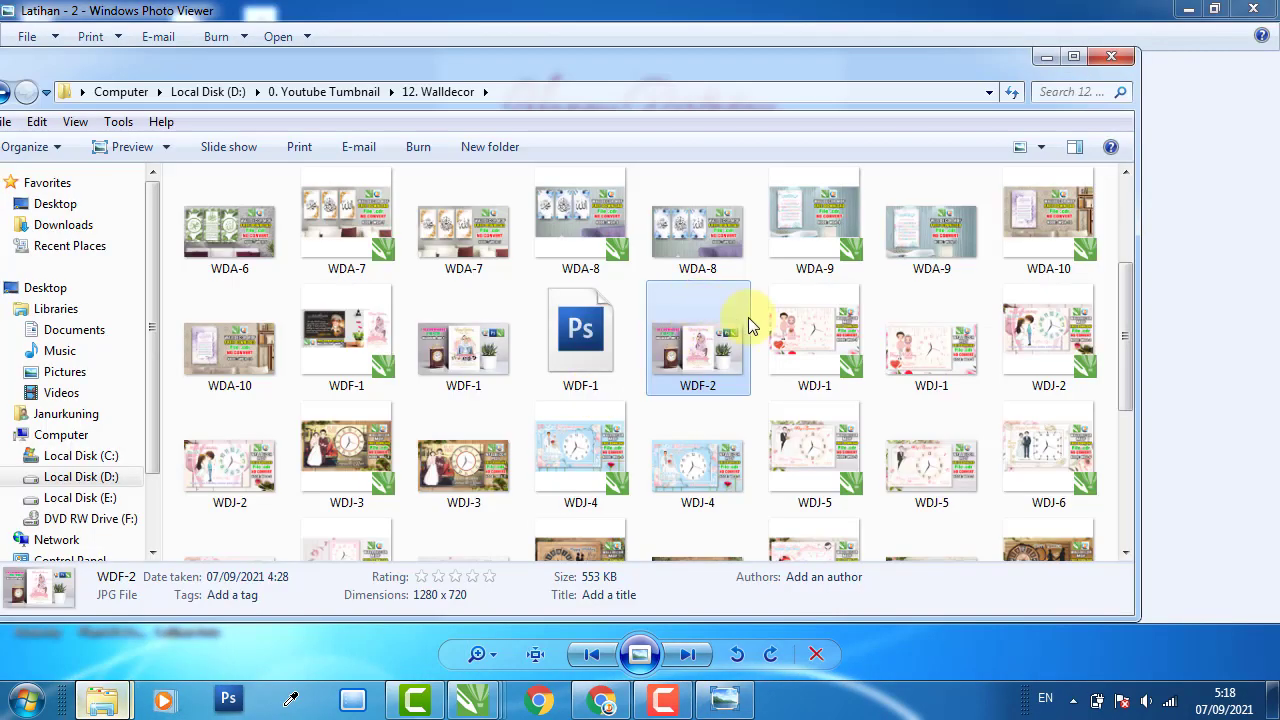
left_click(447, 335)
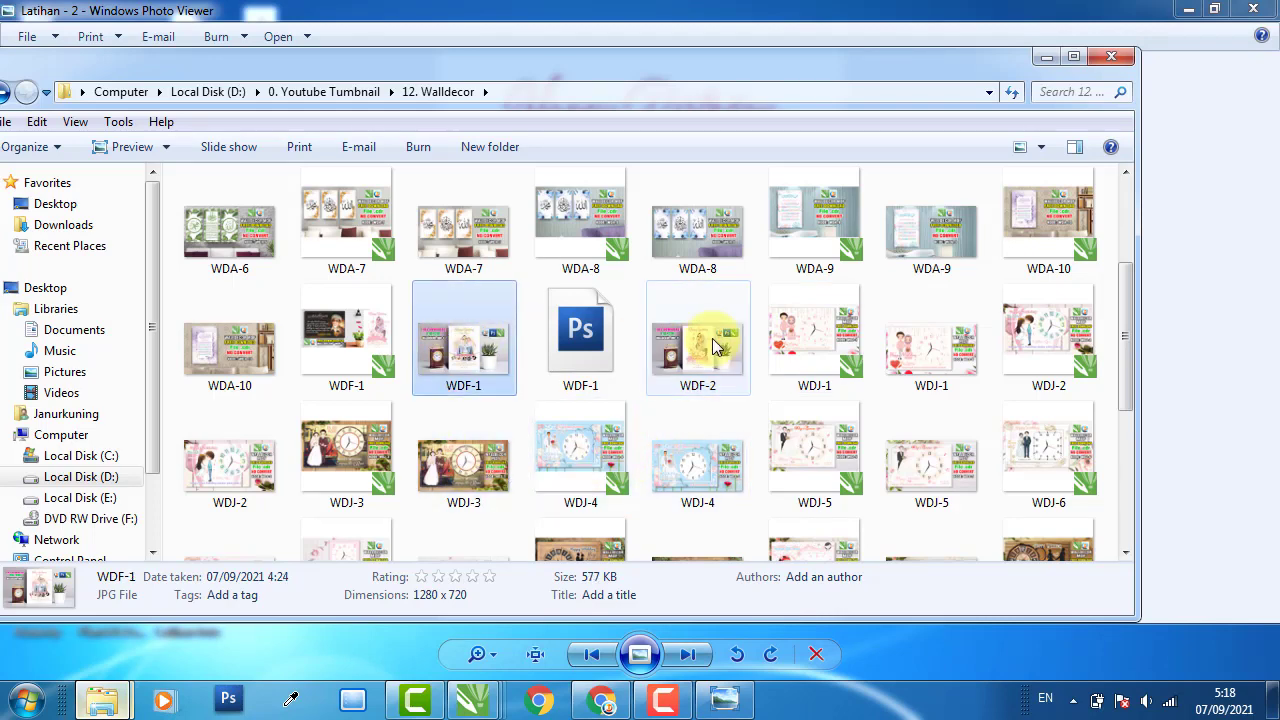
double_click(716, 345)
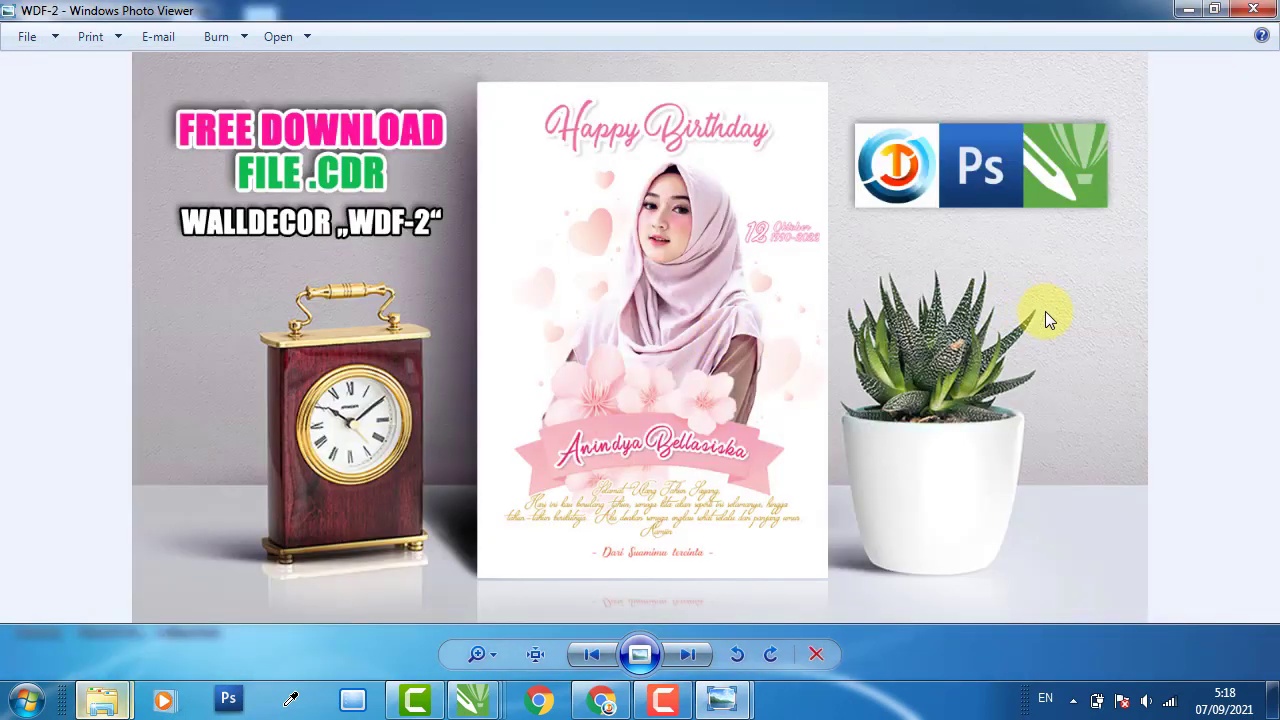